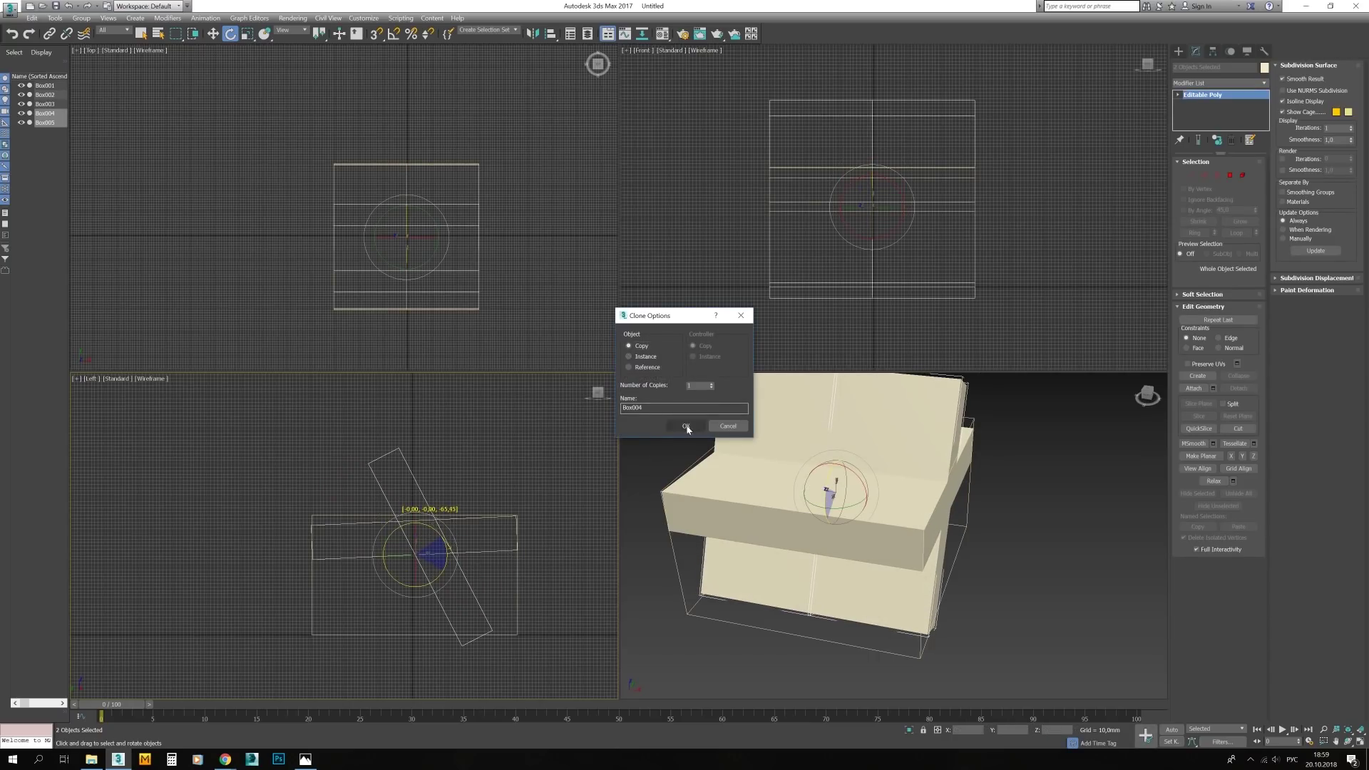
# Move the seat's back-end vertices up to meet the tilted backrest
pyautogui.click(361, 596)
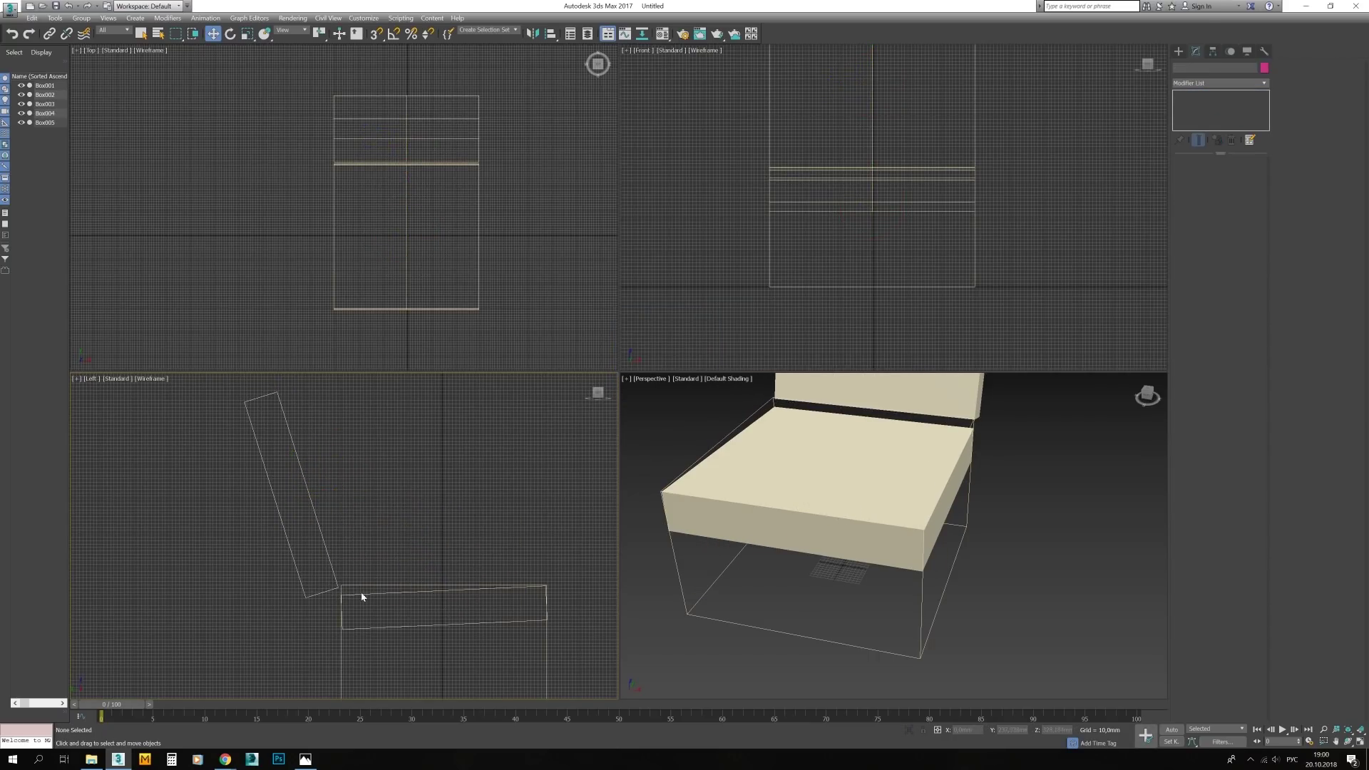
pyautogui.press('1')
pyautogui.moveTo(343, 604); pyautogui.dragTo(318, 603)
pyautogui.moveTo(242, 378); pyautogui.dragTo(274, 390)
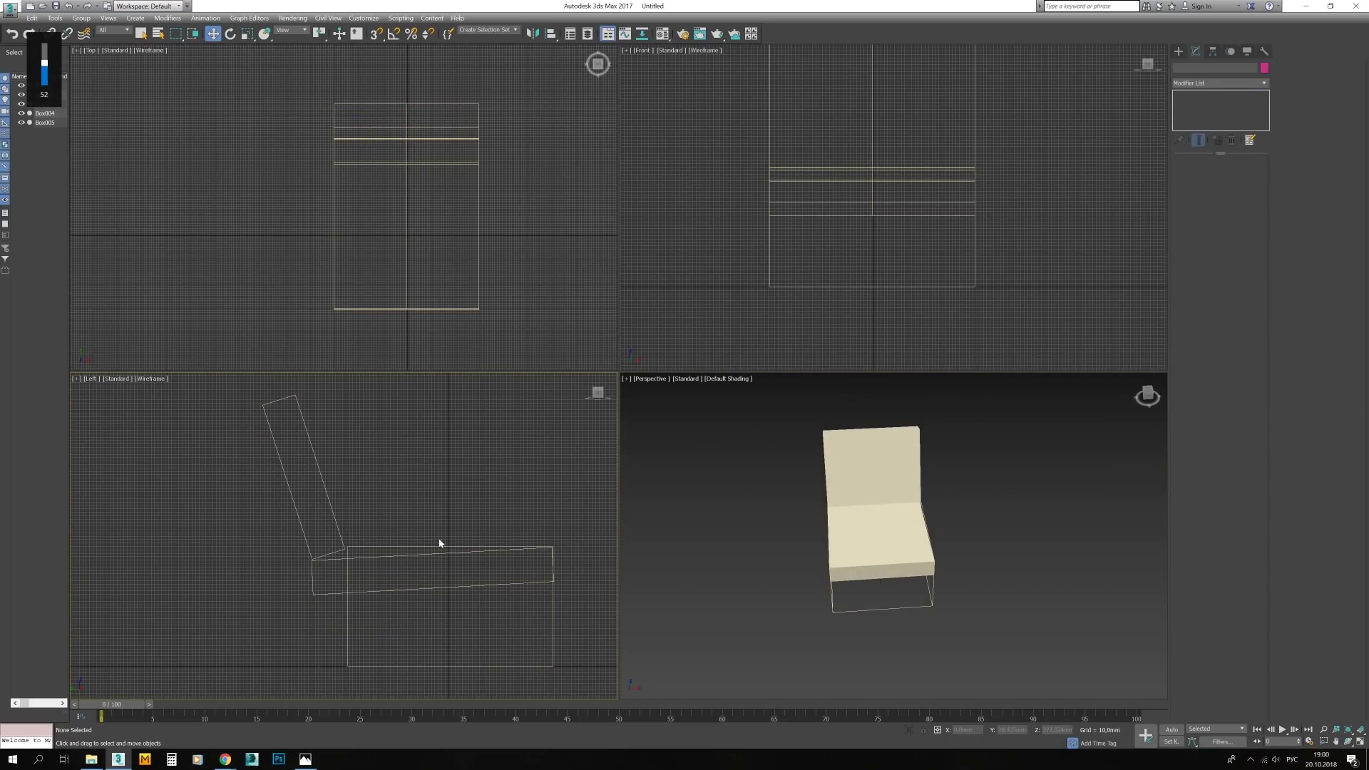
pyautogui.moveTo(439, 542); pyautogui.dragTo(423, 534, button='middle')
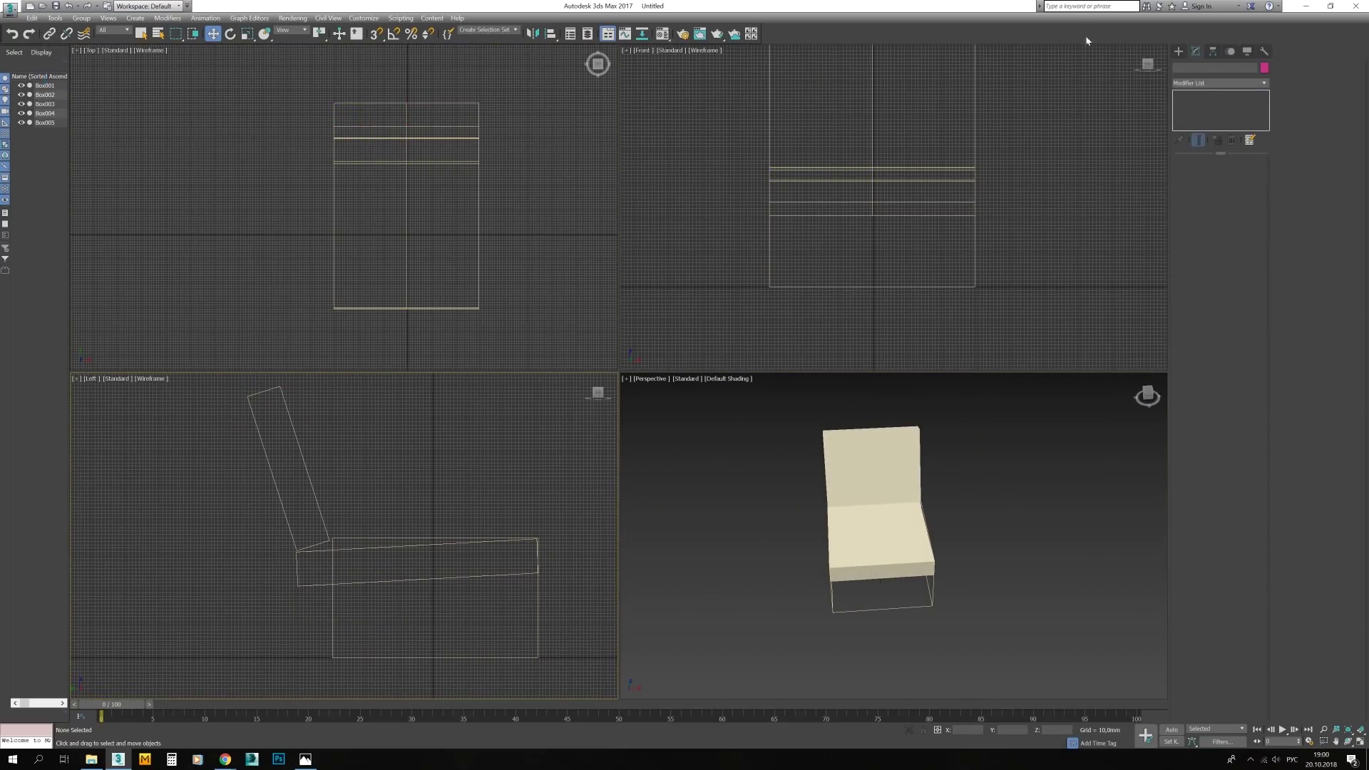
# Convert the new plane to Editable Poly and rotate its end vertices into place
pyautogui.rightClick(492, 581)
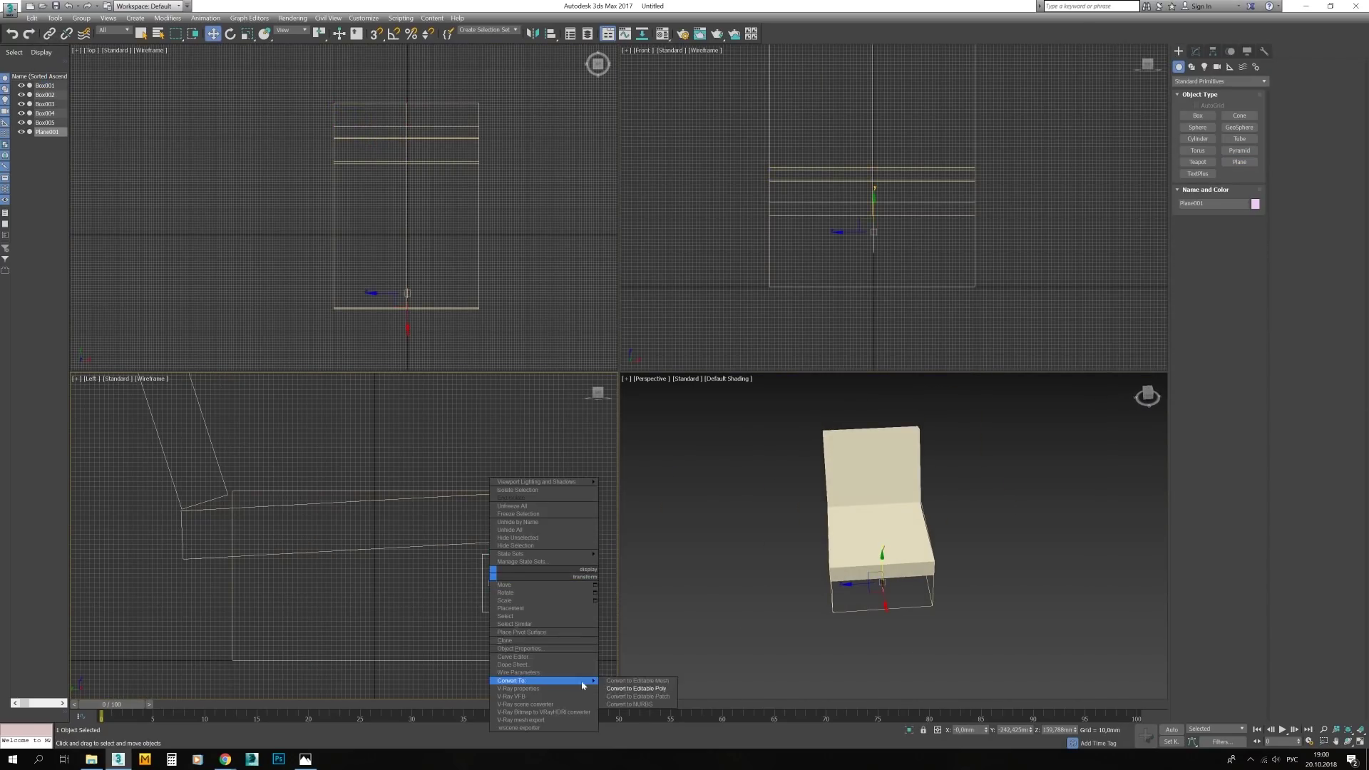
pyautogui.click(627, 679)
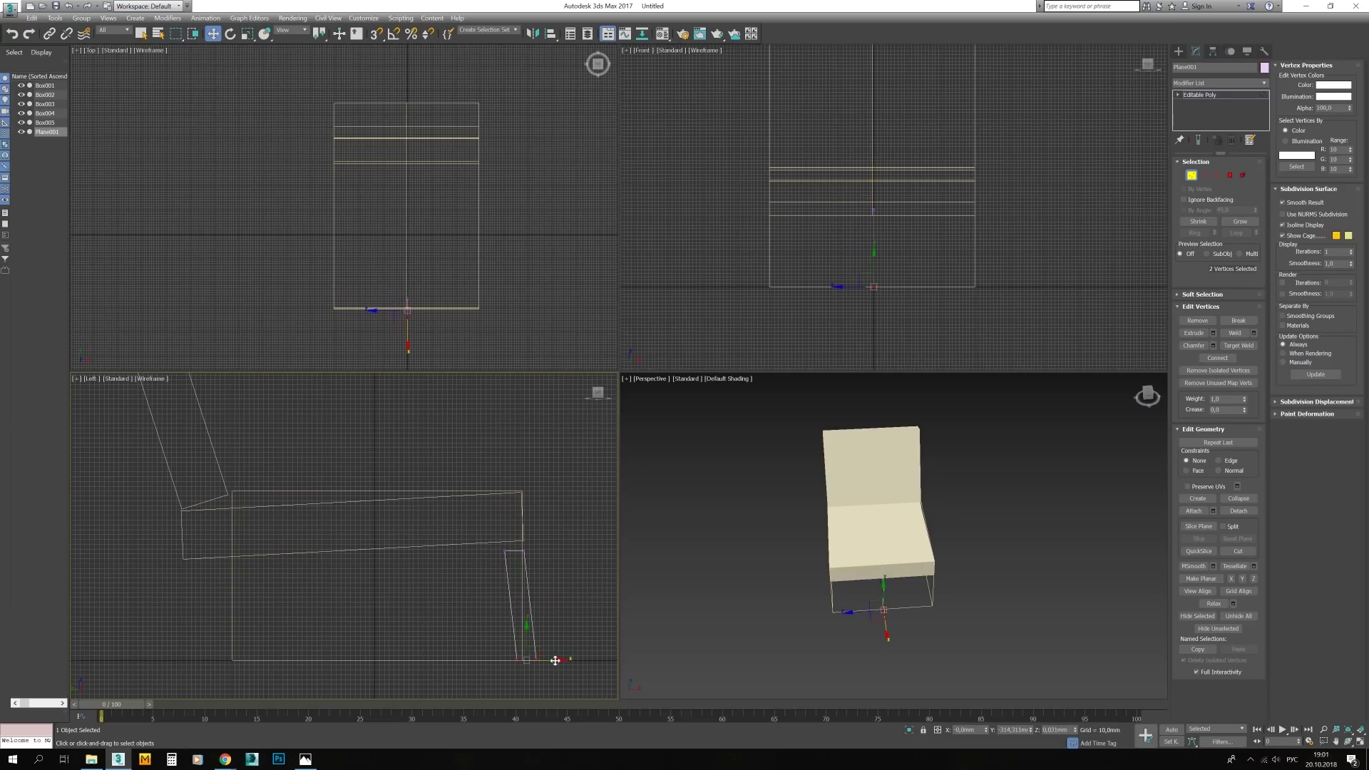
pyautogui.click(542, 560)
pyautogui.press('e')
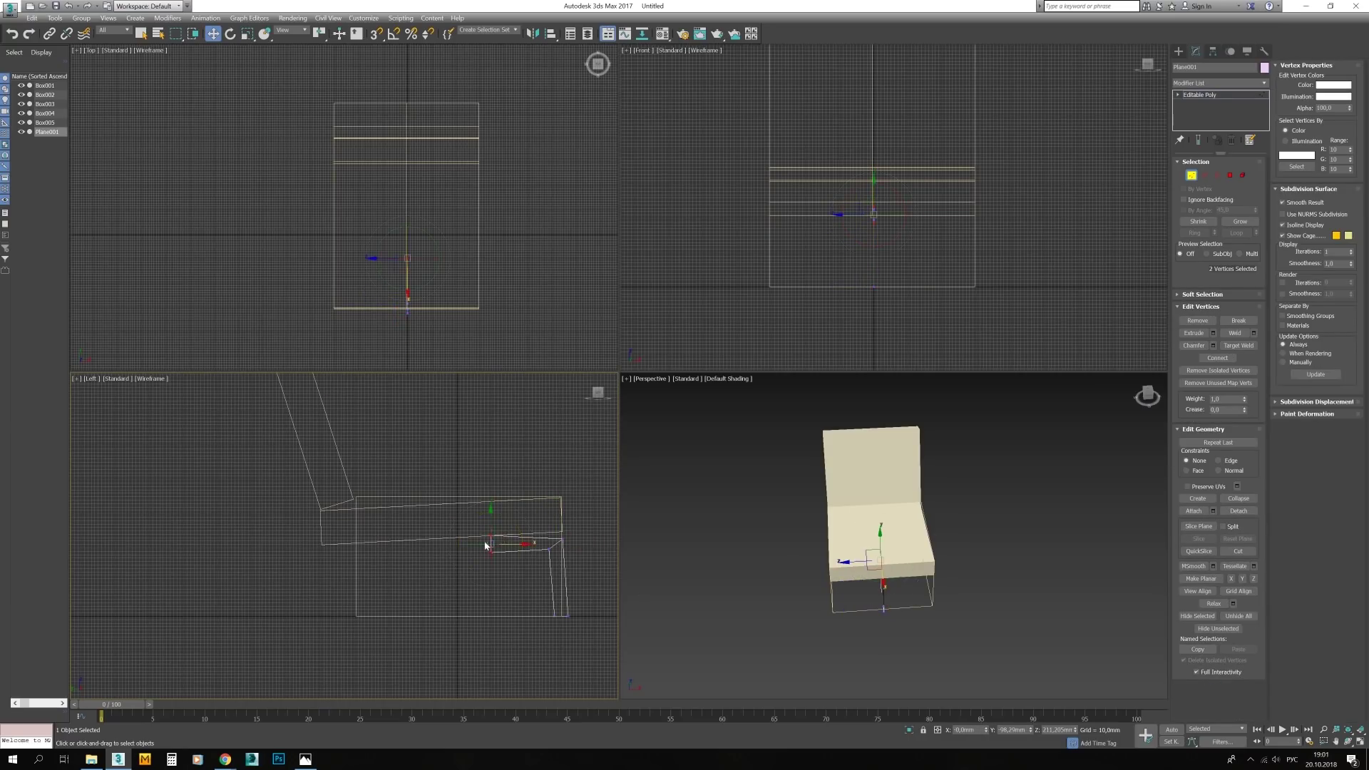
pyautogui.click(563, 538)
pyautogui.scroll(4, 568, 543)
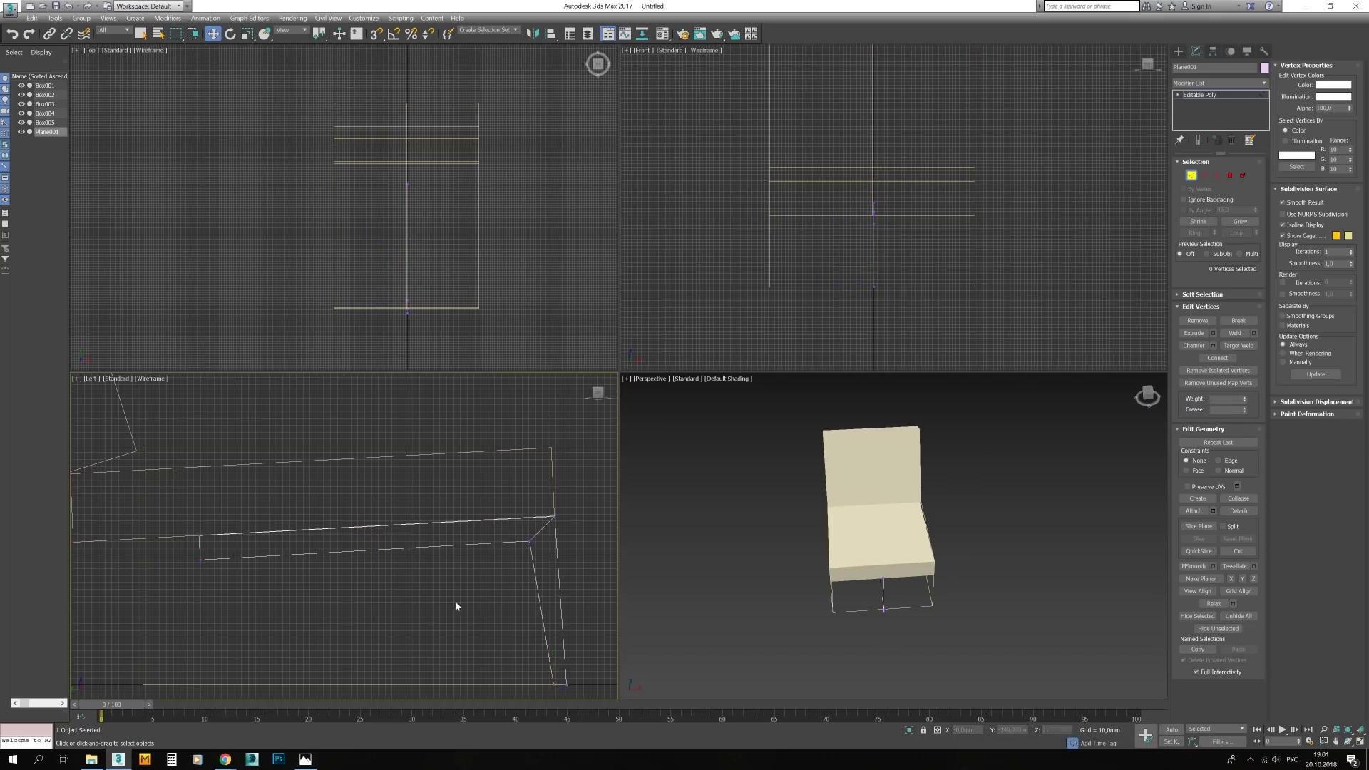
pyautogui.scroll(-2, 457, 606)
# Extrude the seat-support face down into a slanted leg in the maximized Left view
pyautogui.press('4')
pyautogui.click(413, 612)
pyautogui.hotkey('alt', 'w')
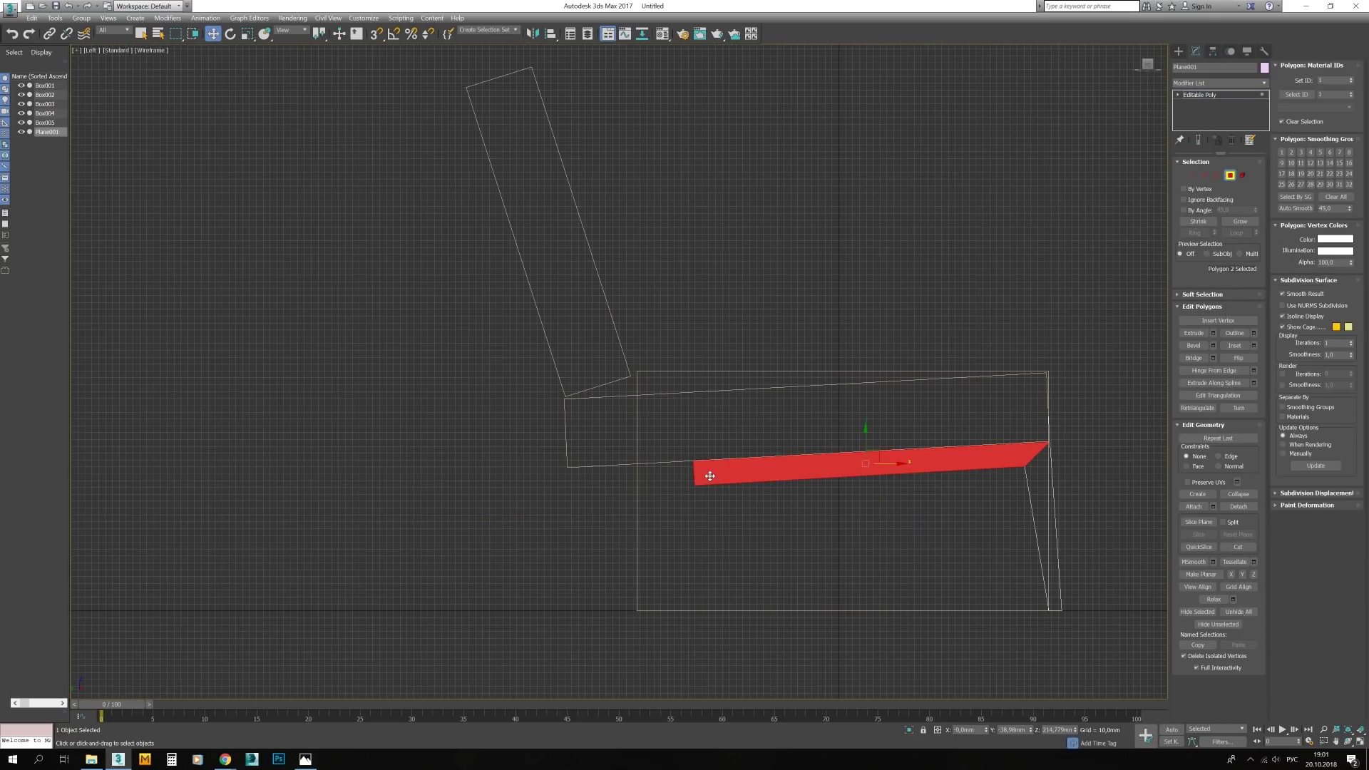
pyautogui.keyDown('shift'); pyautogui.moveTo(877, 453); pyautogui.dragTo(676, 503); pyautogui.keyUp('shift')
pyautogui.press('e')
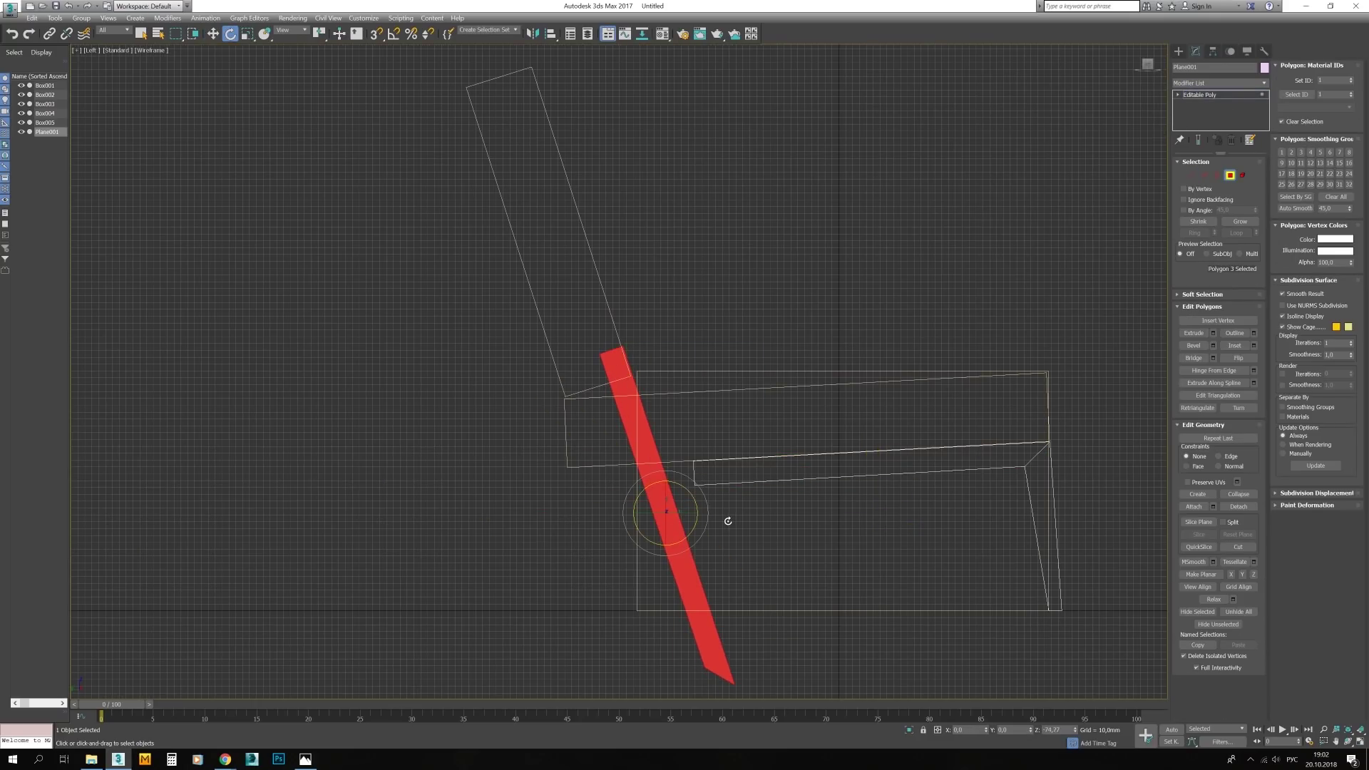
pyautogui.press('1')
pyautogui.scroll(-2, 621, 349)
pyautogui.moveTo(713, 677); pyautogui.dragTo(750, 648)
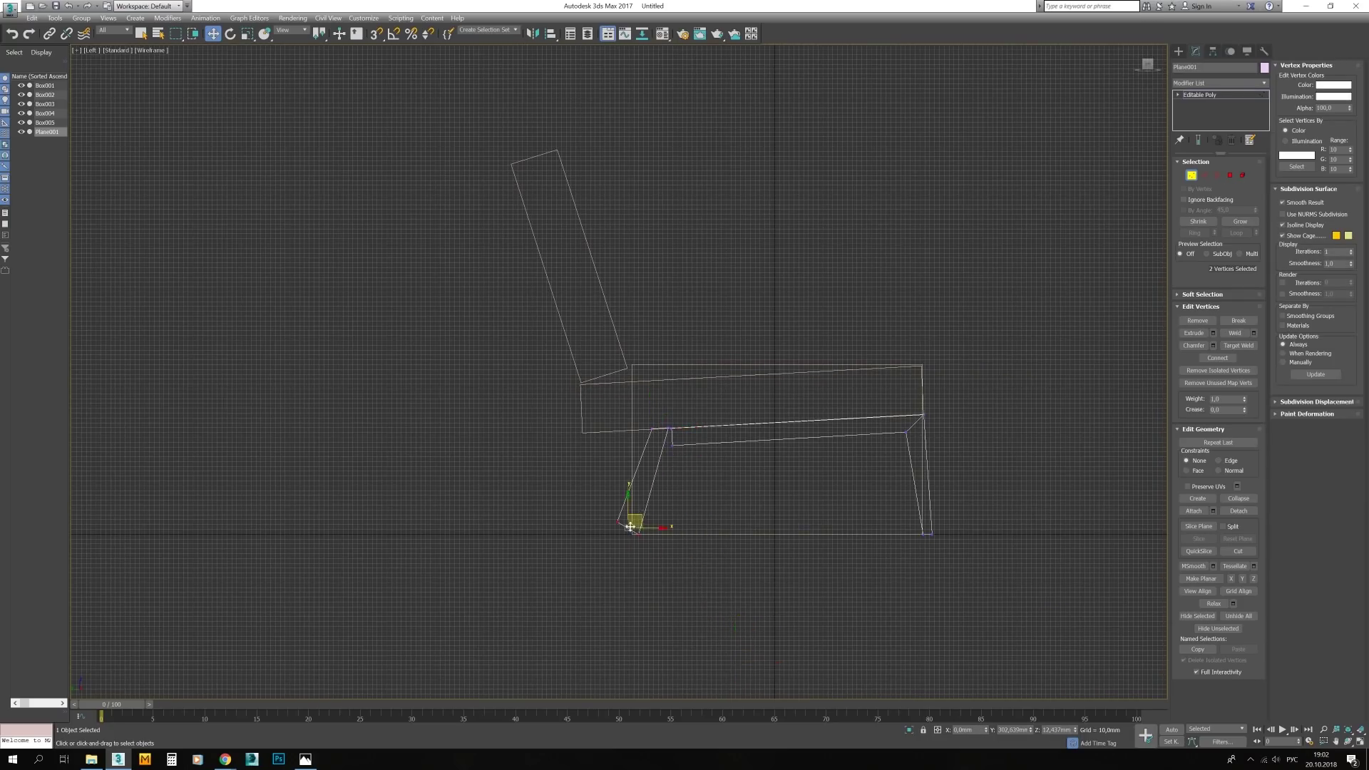
pyautogui.scroll(3, 631, 526)
# Extend a foot rail from the leg bottom, then raise an armrest post and long armrest
pyautogui.keyDown('shift'); pyautogui.moveTo(628, 504); pyautogui.dragTo(400, 506); pyautogui.keyUp('shift')
pyautogui.scroll(-4, 575, 467)
pyautogui.scroll(2, 600, 278)
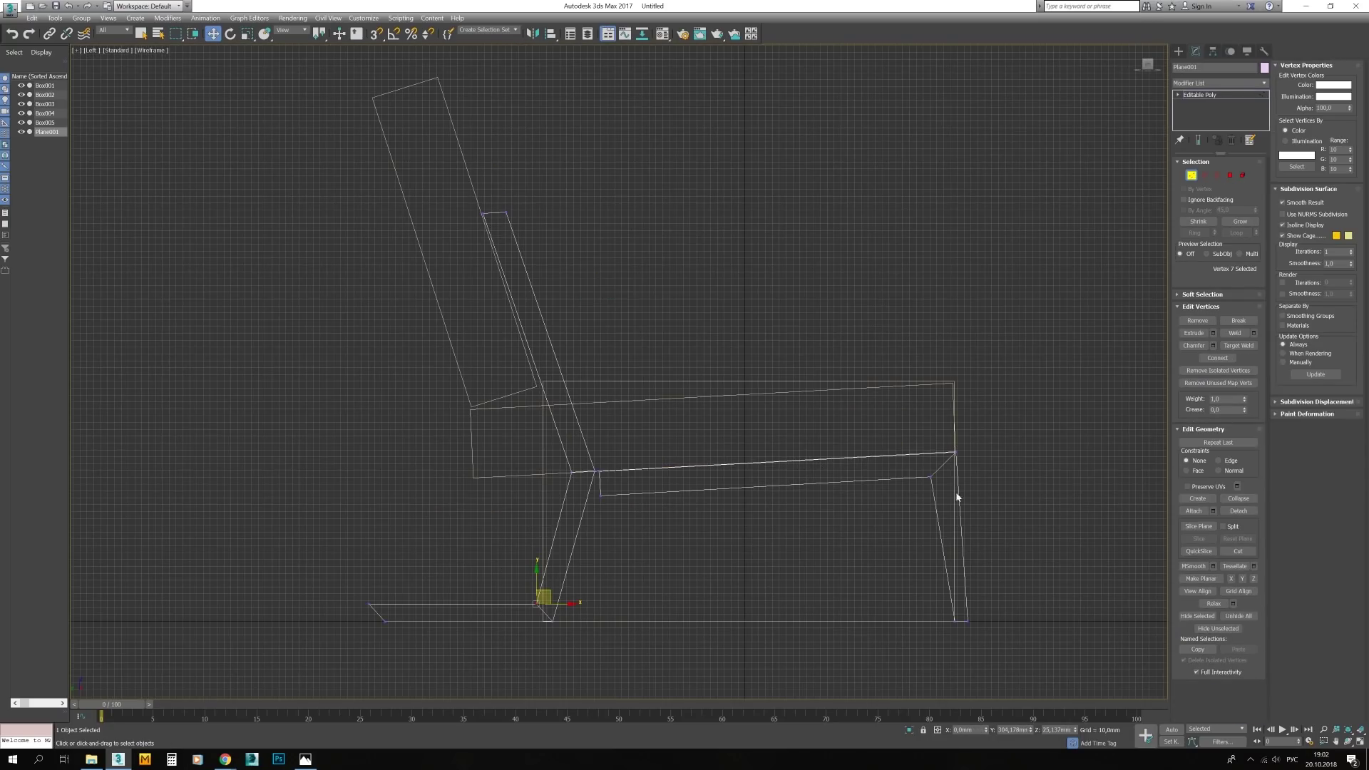
pyautogui.moveTo(957, 497)
pyautogui.keyDown('shift'); pyautogui.mouseDown()
pyautogui.moveTo(855, 443)
pyautogui.moveTo(809, 462)
pyautogui.mouseUp(); pyautogui.keyUp('shift')
pyautogui.press('2')
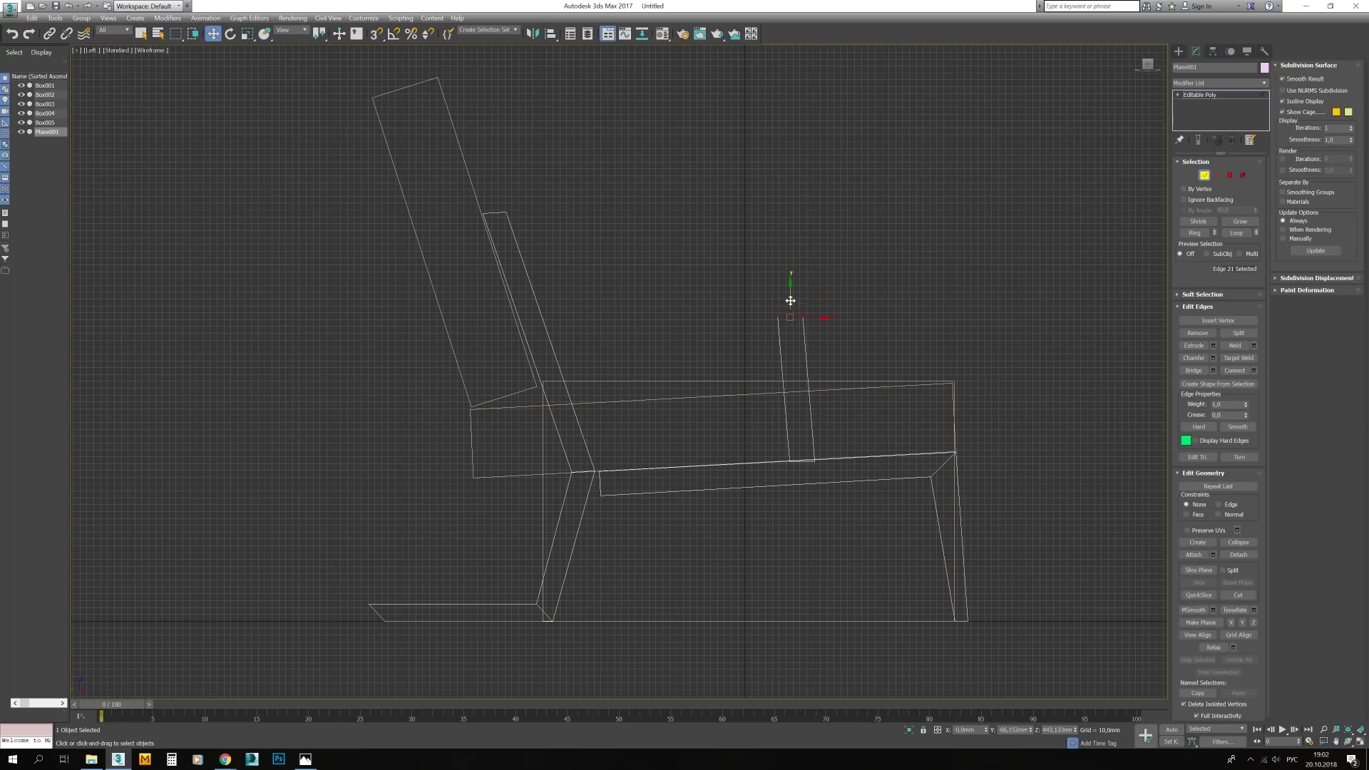
pyautogui.keyDown('shift'); pyautogui.moveTo(794, 309); pyautogui.dragTo(606, 309); pyautogui.keyUp('shift')
pyautogui.scroll(-2, 602, 313)
pyautogui.scroll(2, 599, 321)
pyautogui.press('1')
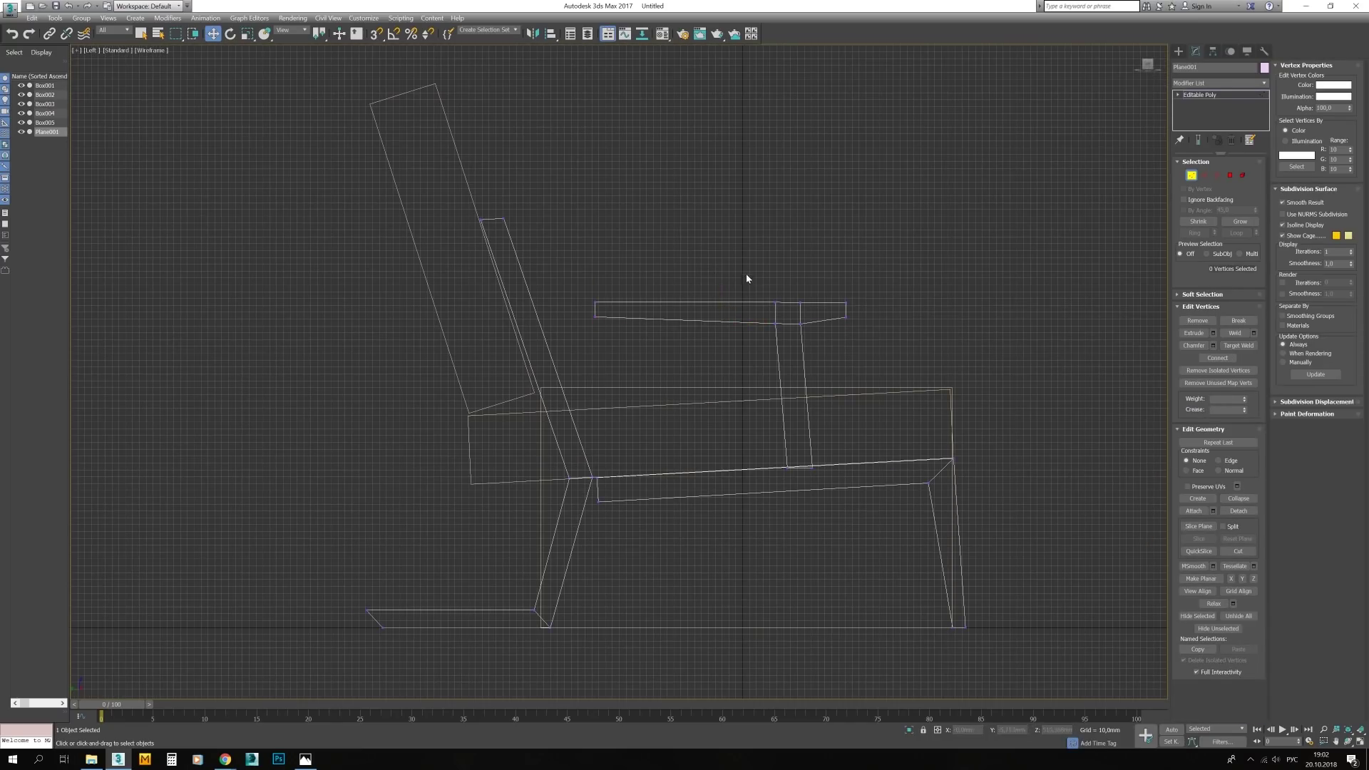
pyautogui.moveTo(780, 365); pyautogui.dragTo(895, 458, button='middle')
# Scale the frame's left-end vertices, then chamfer and weld the frame corners
pyautogui.moveTo(561, 294); pyautogui.dragTo(592, 329)
pyautogui.scroll(-3, 613, 325)
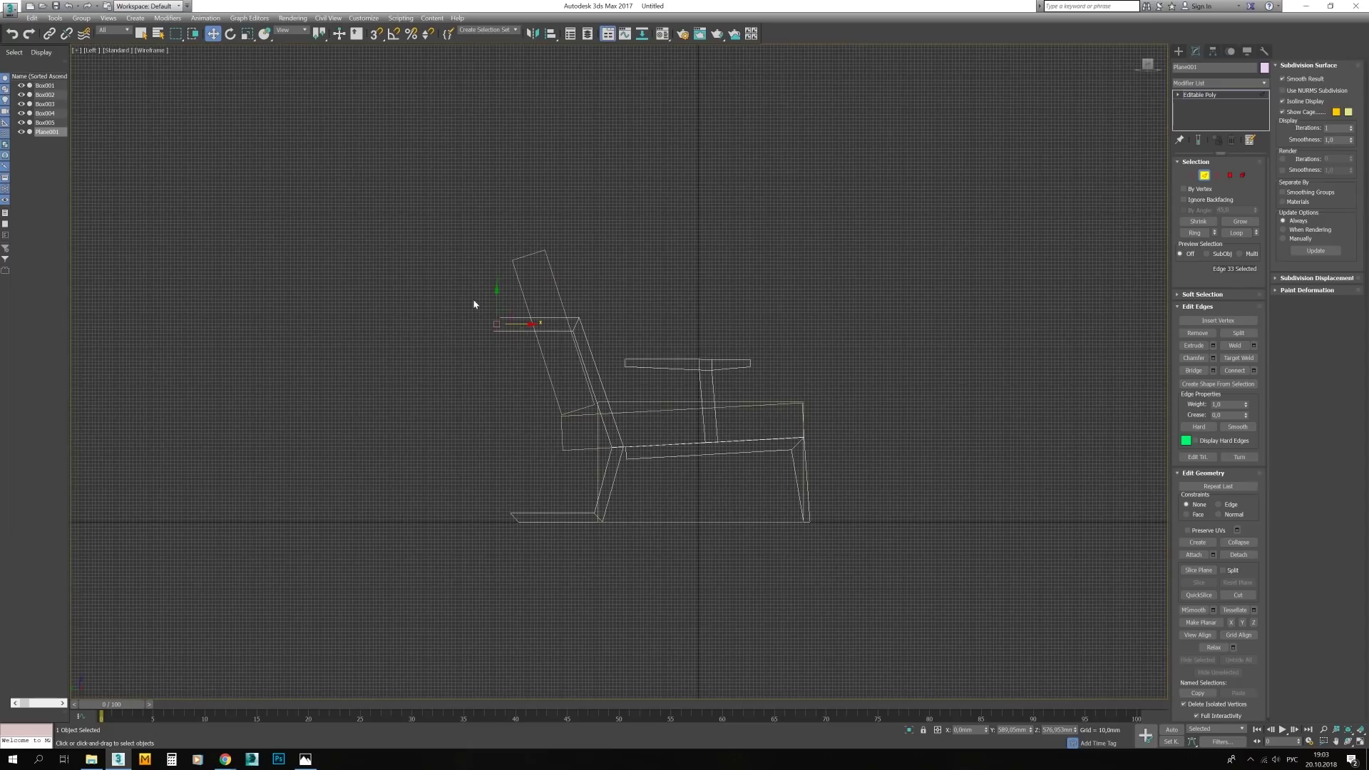
pyautogui.moveTo(473, 298); pyautogui.dragTo(531, 533)
pyautogui.press('r')
pyautogui.scroll(2, 615, 430)
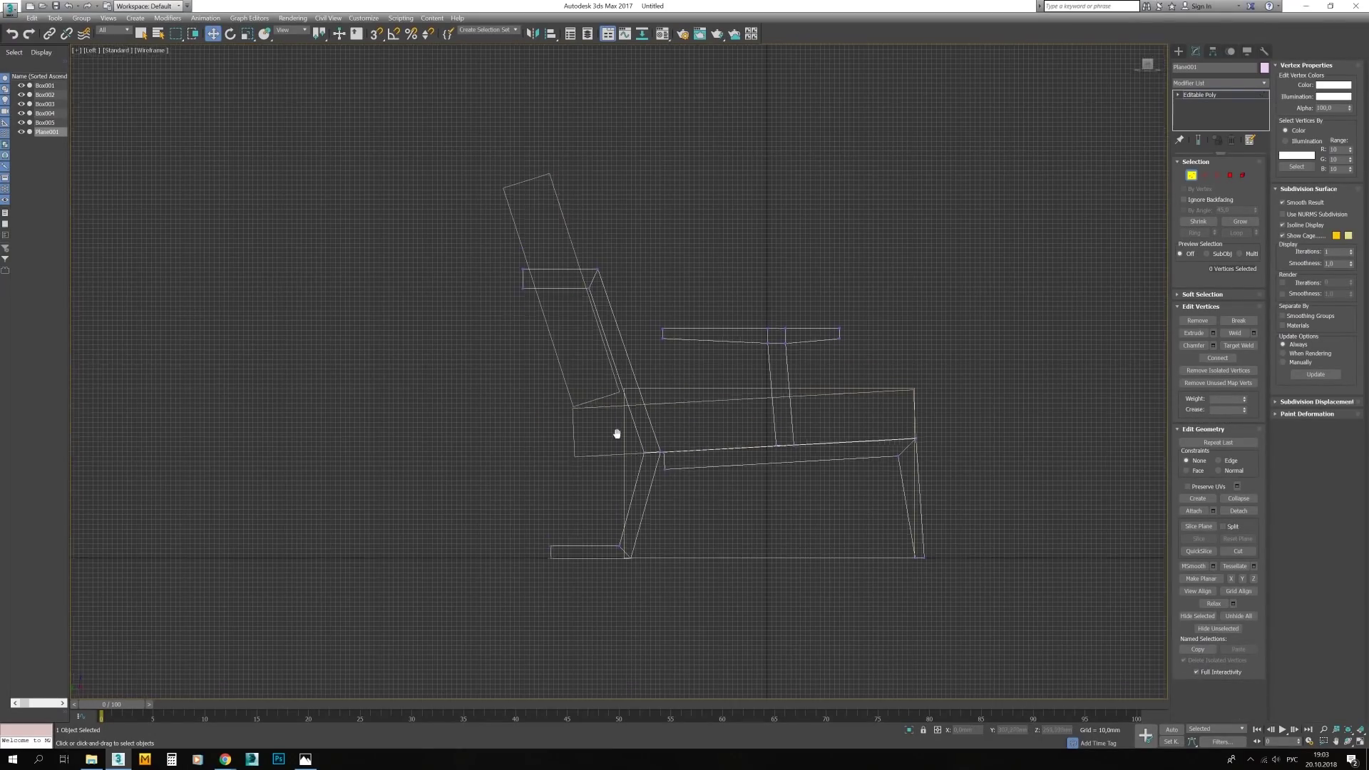
pyautogui.scroll(4, 647, 453)
pyautogui.press('2')
pyautogui.click(624, 463)
pyautogui.scroll(2, 639, 487)
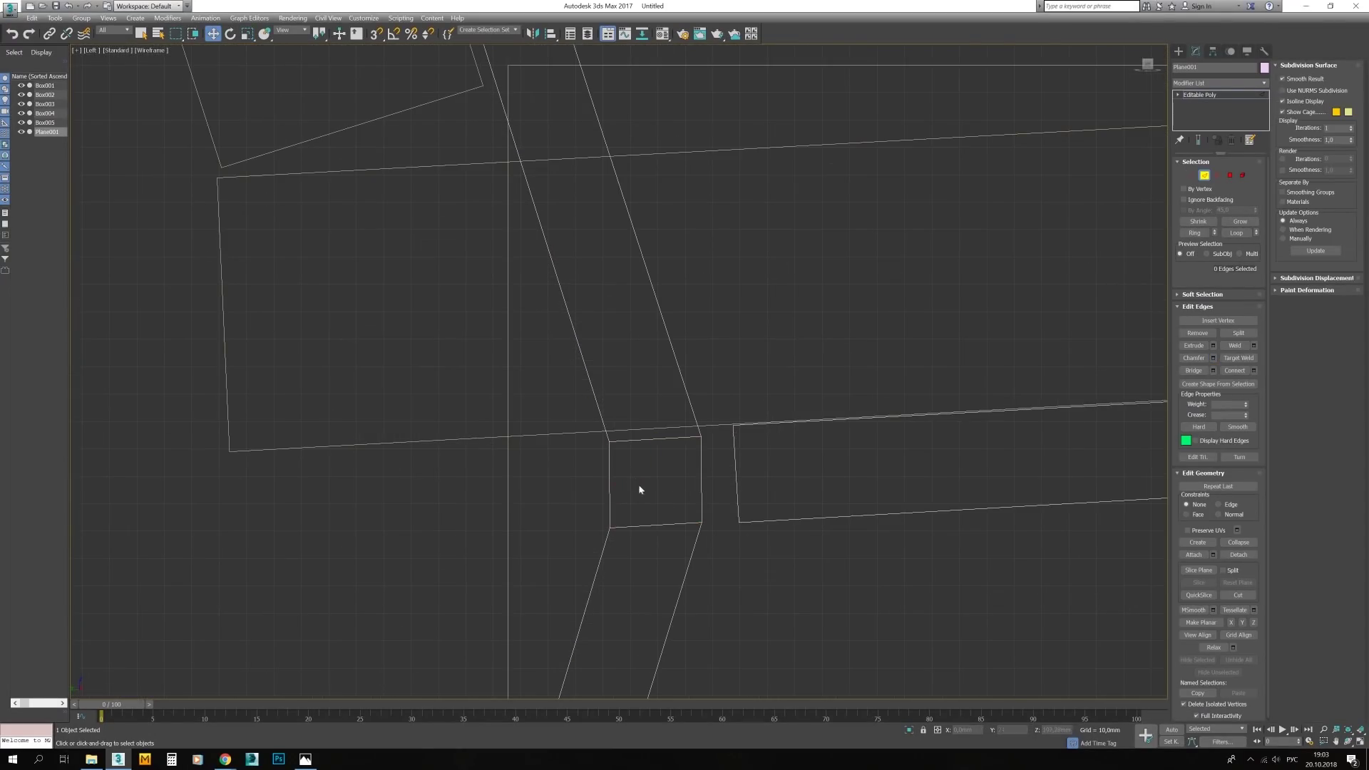
pyautogui.scroll(-1, 715, 471)
pyautogui.press('1')
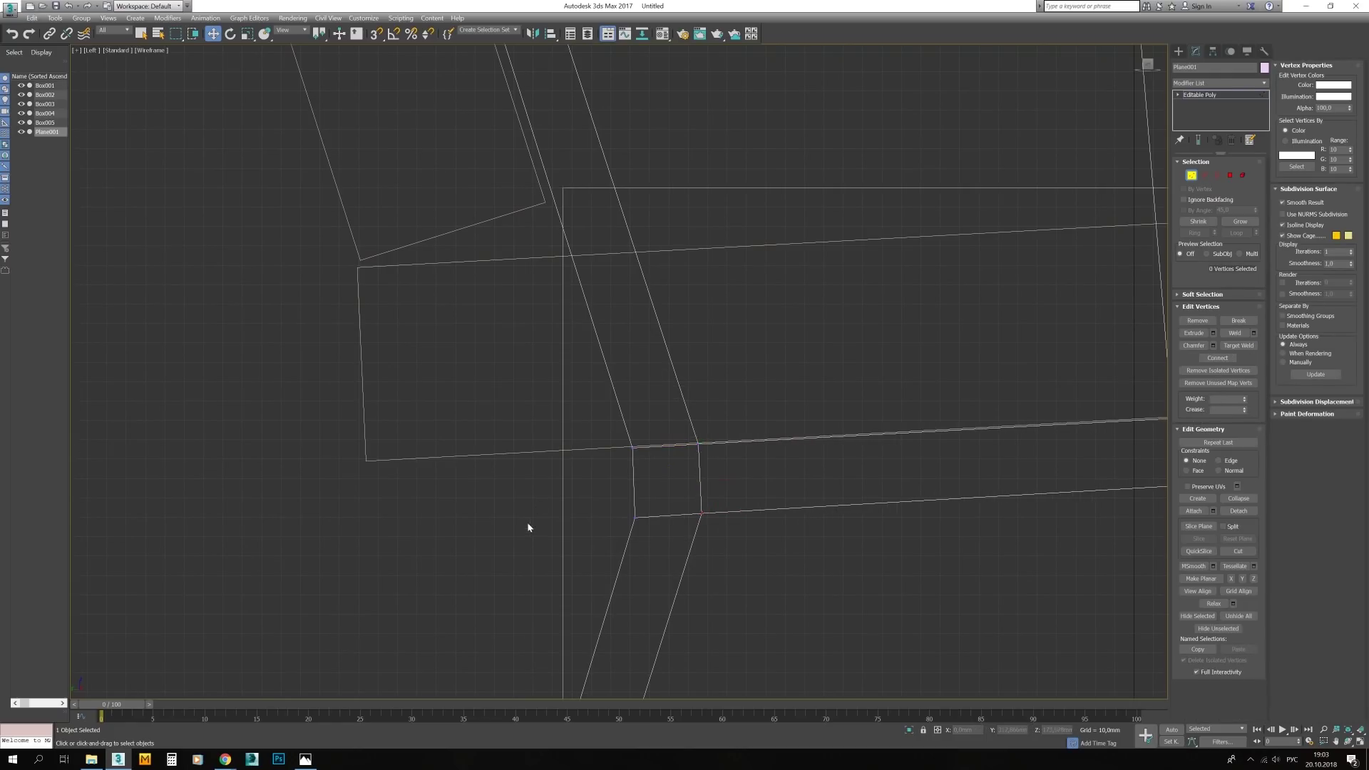
pyautogui.scroll(-5, 529, 527)
# Clone a face of the frame to build the backrest support
pyautogui.press('4')
pyautogui.scroll(1, 657, 504)
pyautogui.click(674, 447)
pyautogui.click(727, 389)
pyautogui.press('1')
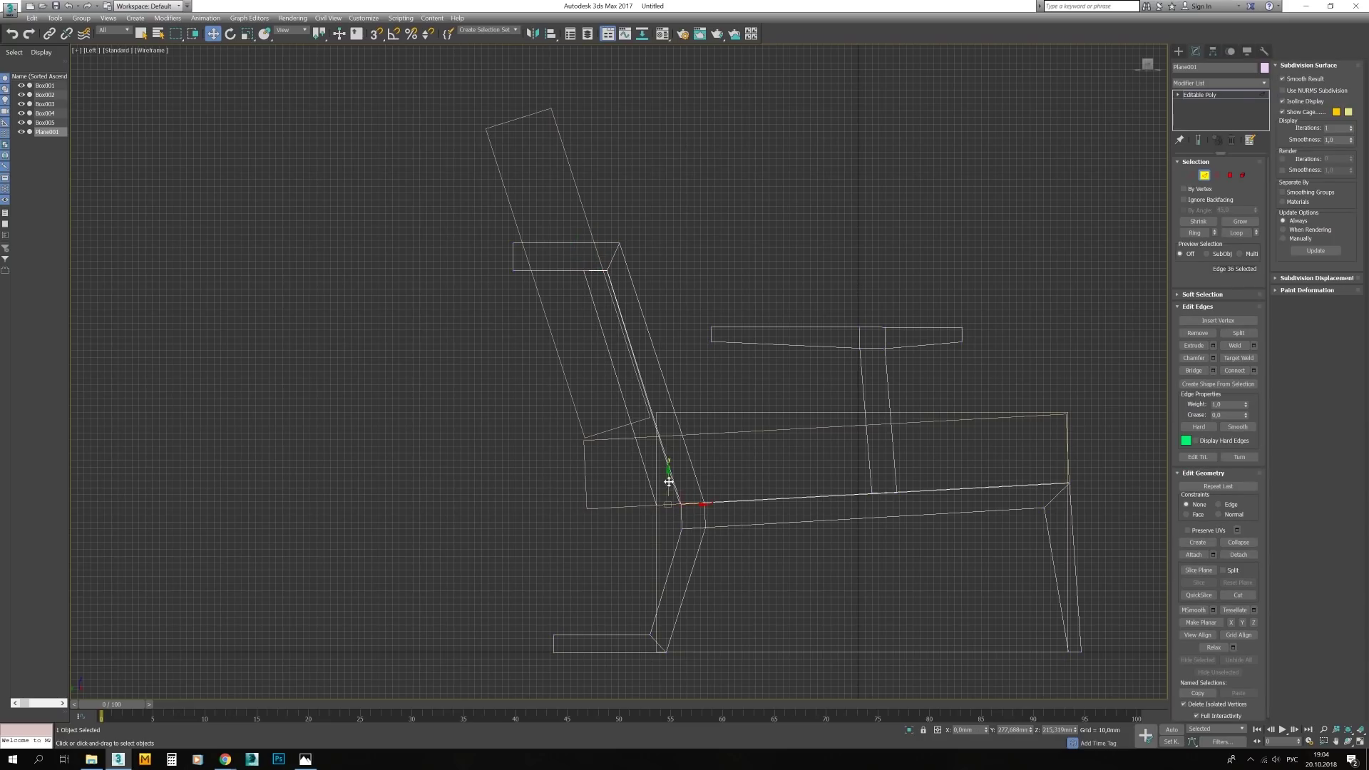
pyautogui.scroll(5, 667, 499)
pyautogui.press('2')
pyautogui.scroll(-5, 657, 515)
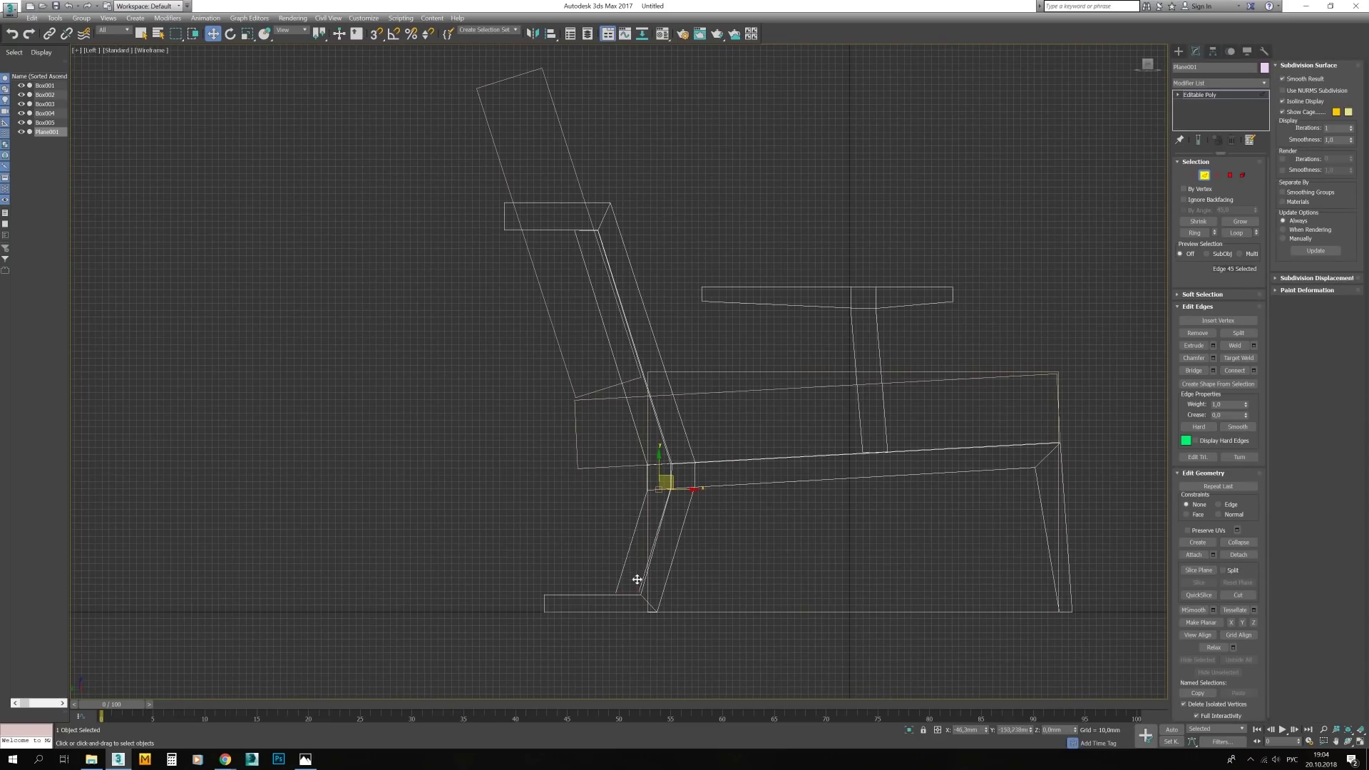
pyautogui.scroll(2, 635, 570)
pyautogui.scroll(-1, 651, 544)
# Select the connected chain of frame edges, then review the frame in Perspective
pyautogui.doubleClick(605, 491)
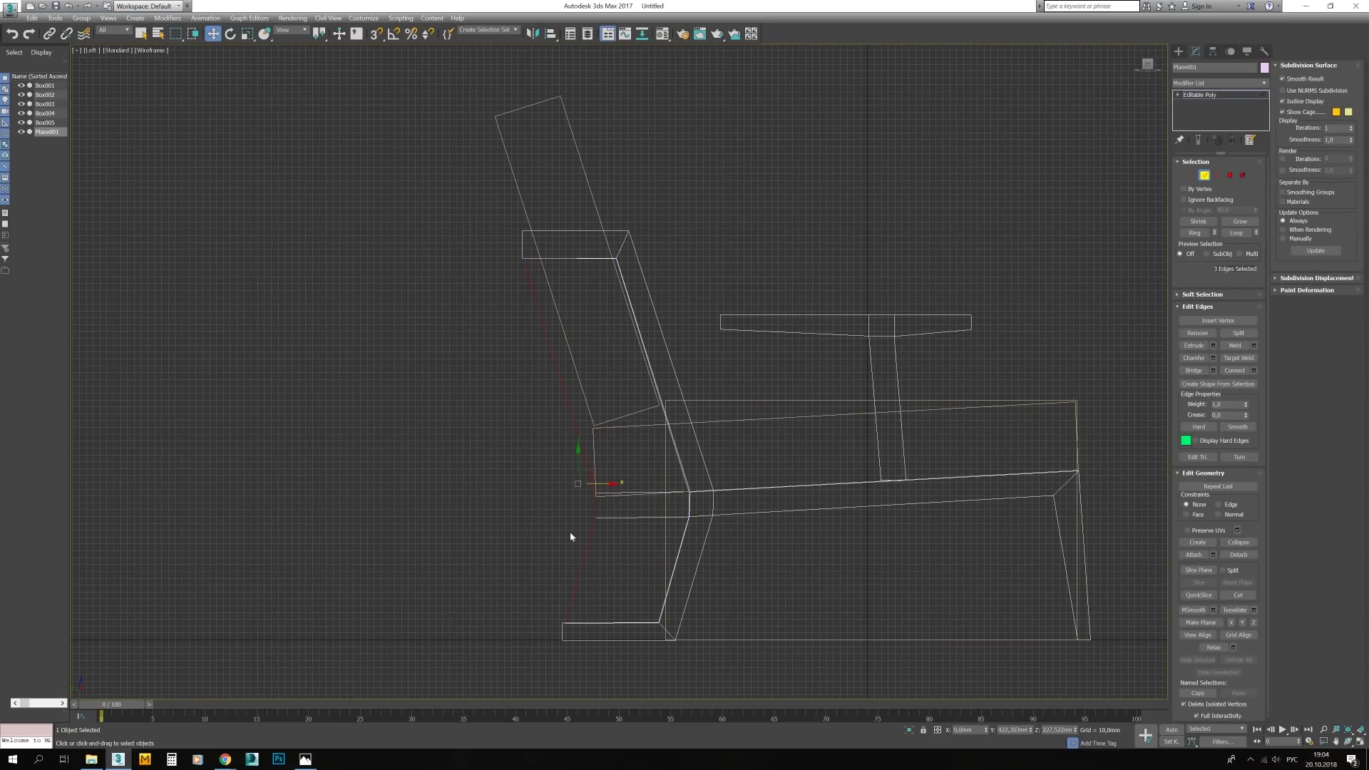
pyautogui.press('1')
pyautogui.scroll(-2, 533, 562)
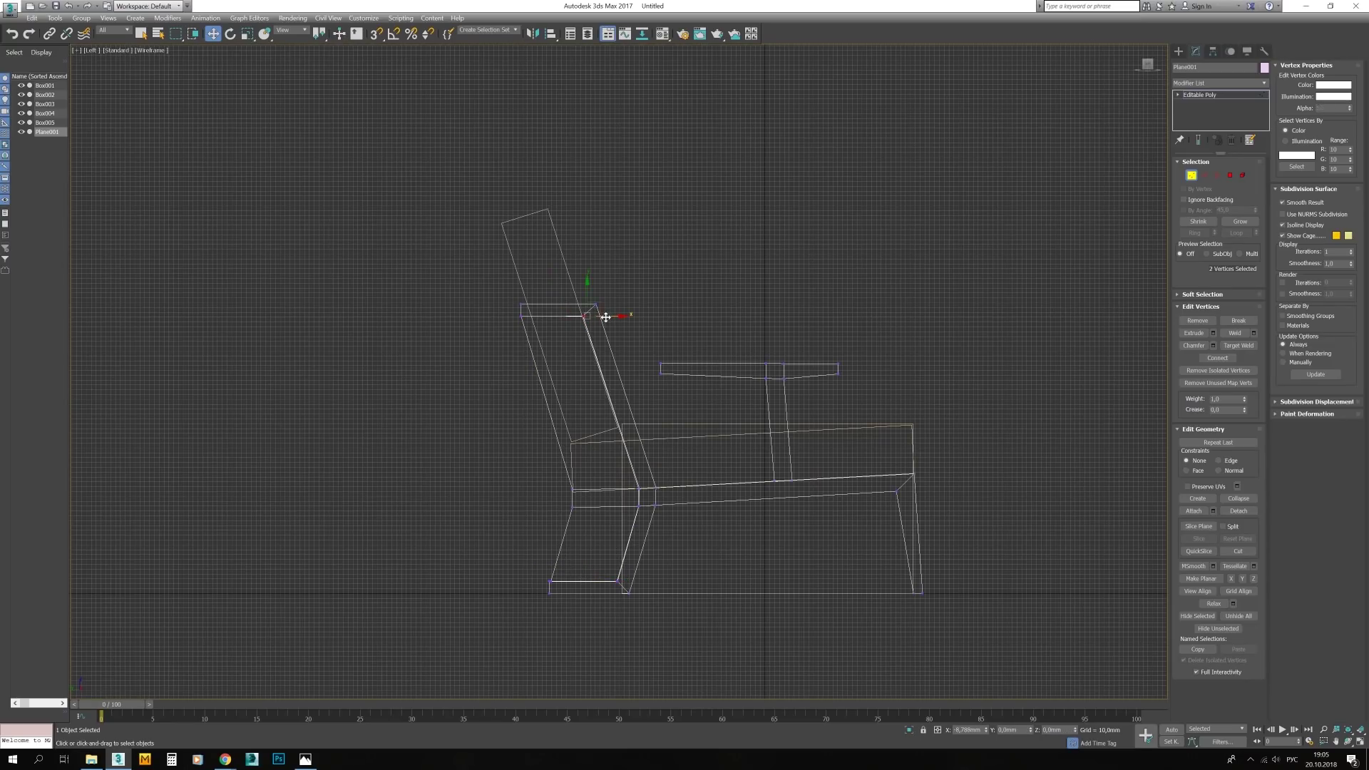
pyautogui.press('1')
pyautogui.hotkey('alt', 'w')
pyautogui.moveTo(891, 534)
pyautogui.keyDown('alt'); pyautogui.mouseDown(button='middle')
pyautogui.moveTo(986, 436)
pyautogui.moveTo(768, 485)
pyautogui.mouseUp(button='middle'); pyautogui.keyUp('alt')
pyautogui.scroll(2, 985, 436)
# Shift-copy side frame Plane001 to the chair's other side as Plane002
pyautogui.press('F4')
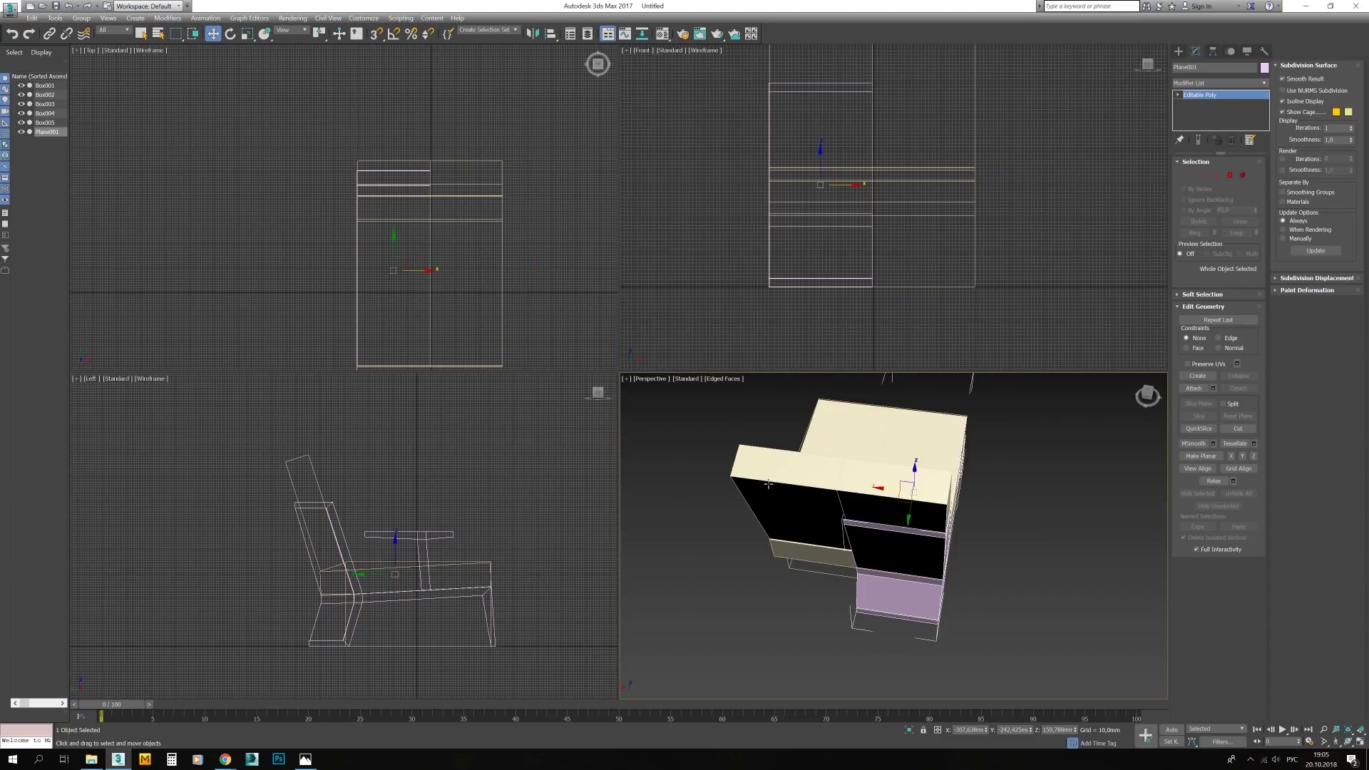
pyautogui.keyDown('shift'); pyautogui.moveTo(768, 485); pyautogui.dragTo(707, 438); pyautogui.keyUp('shift')
pyautogui.scroll(2, 506, 275)
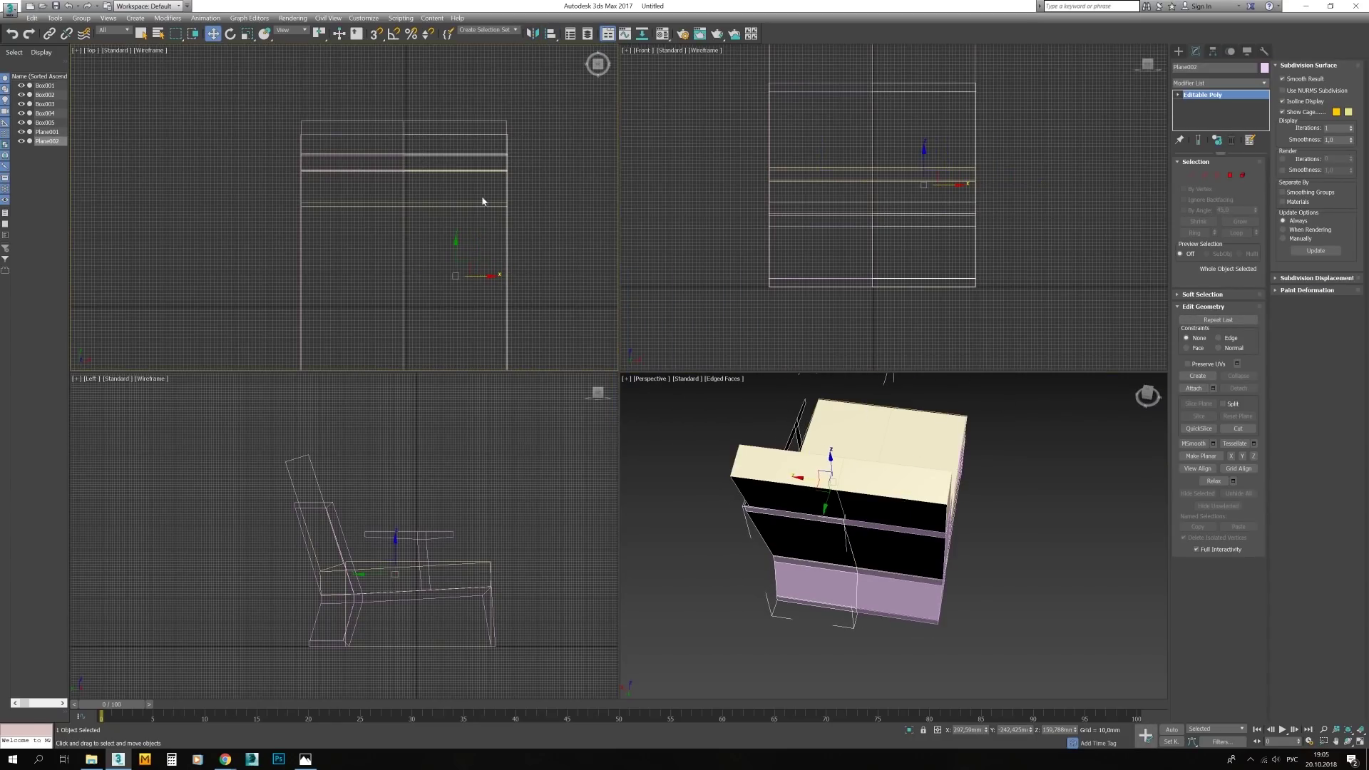
# Inspect the chair from behind and move frame vertices to curve around the seat
pyautogui.hotkey('alt', 'w')
pyautogui.keyDown('alt'); pyautogui.moveTo(575, 474); pyautogui.dragTo(938, 282, button='middle'); pyautogui.keyUp('alt')
pyautogui.click(586, 390)
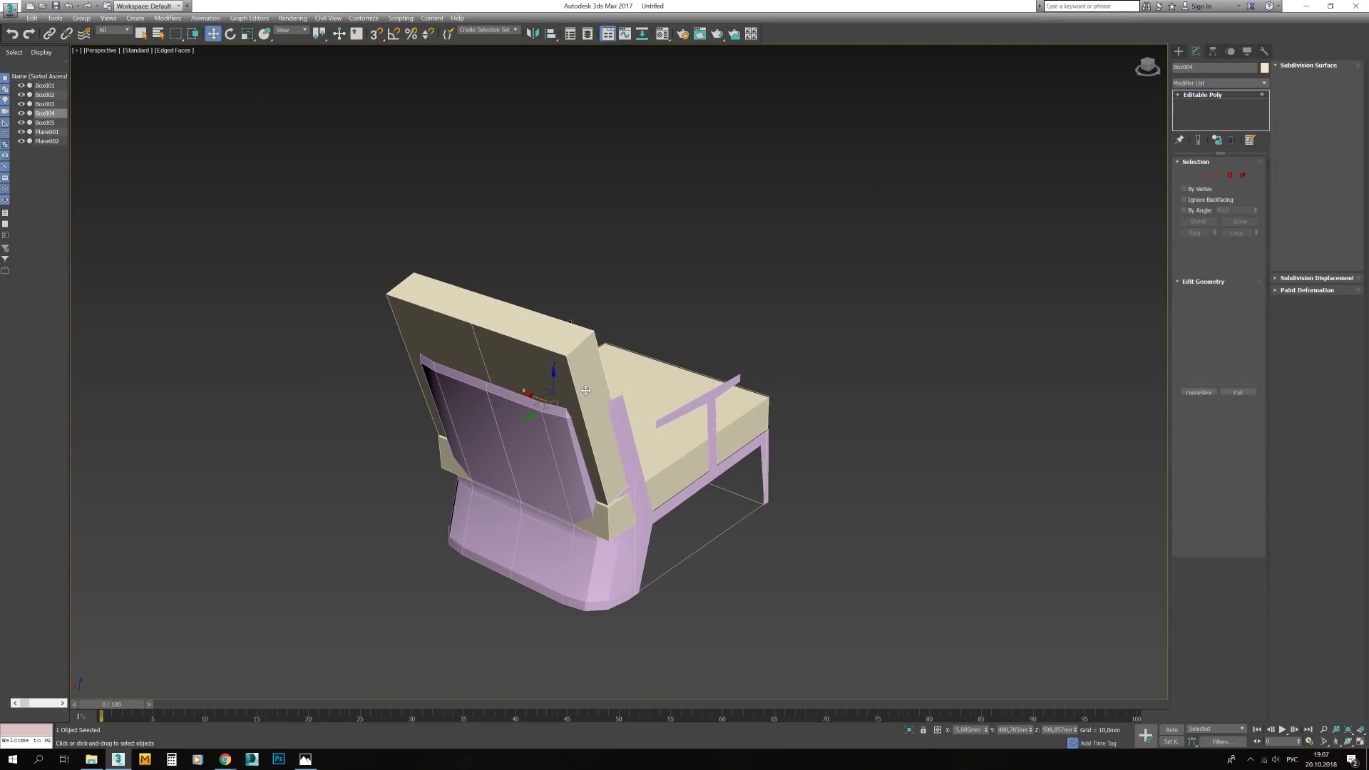
pyautogui.moveTo(586, 390)
pyautogui.keyDown('alt'); pyautogui.mouseDown(button='middle')
pyautogui.moveTo(804, 372)
pyautogui.moveTo(785, 343)
pyautogui.mouseUp(button='middle'); pyautogui.keyUp('alt')
pyautogui.hotkey('alt', 'w')
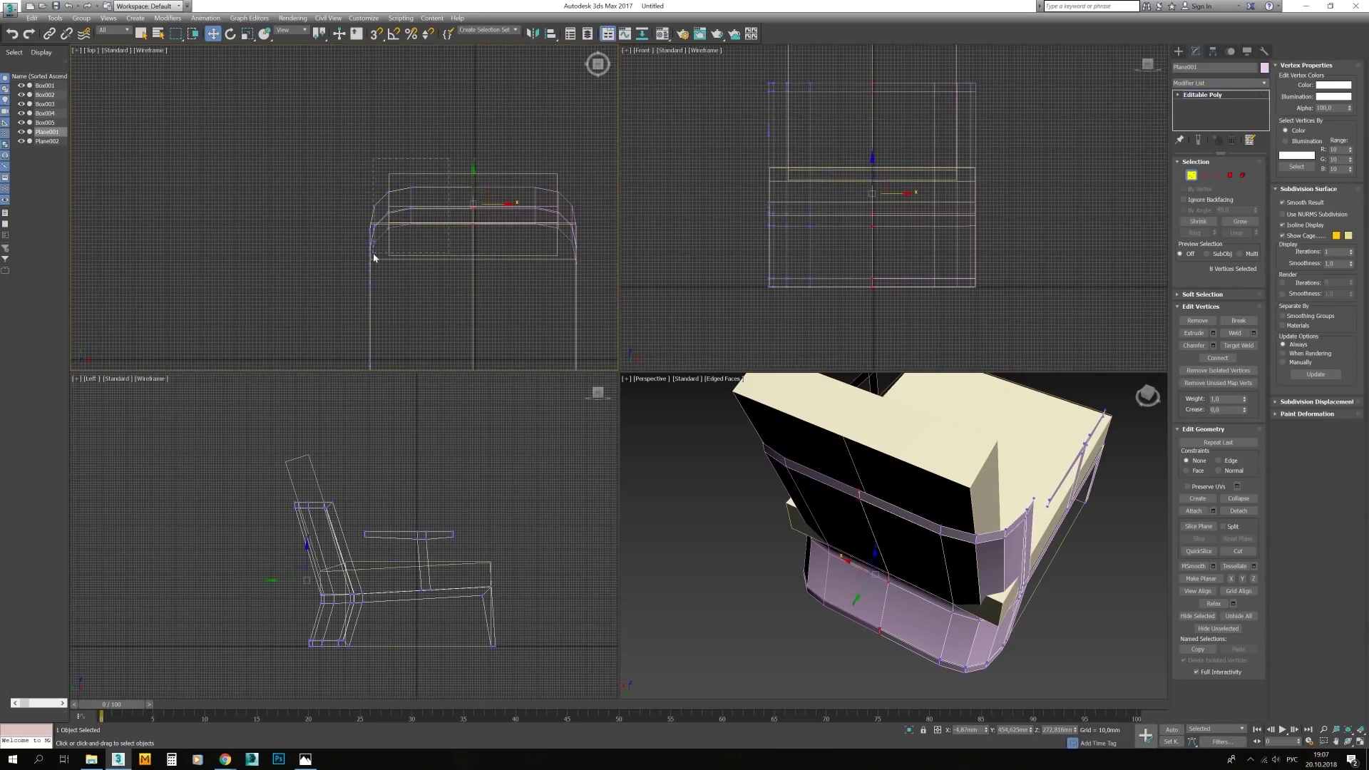
pyautogui.moveTo(373, 257); pyautogui.dragTo(443, 211)
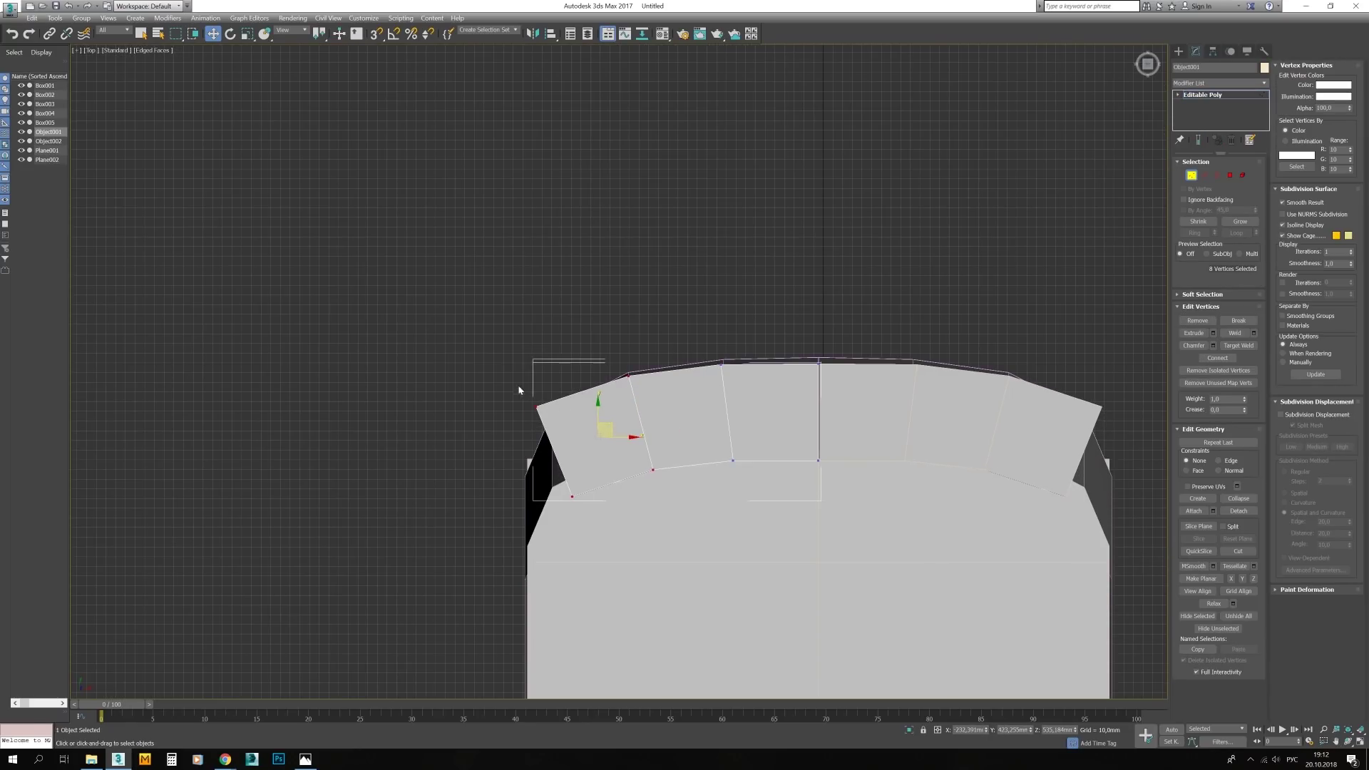
# Select a side face of the back shell, with the top view in wireframe, for vertex editing
pyautogui.press('4')
pyautogui.hotkey('alt', 'w')
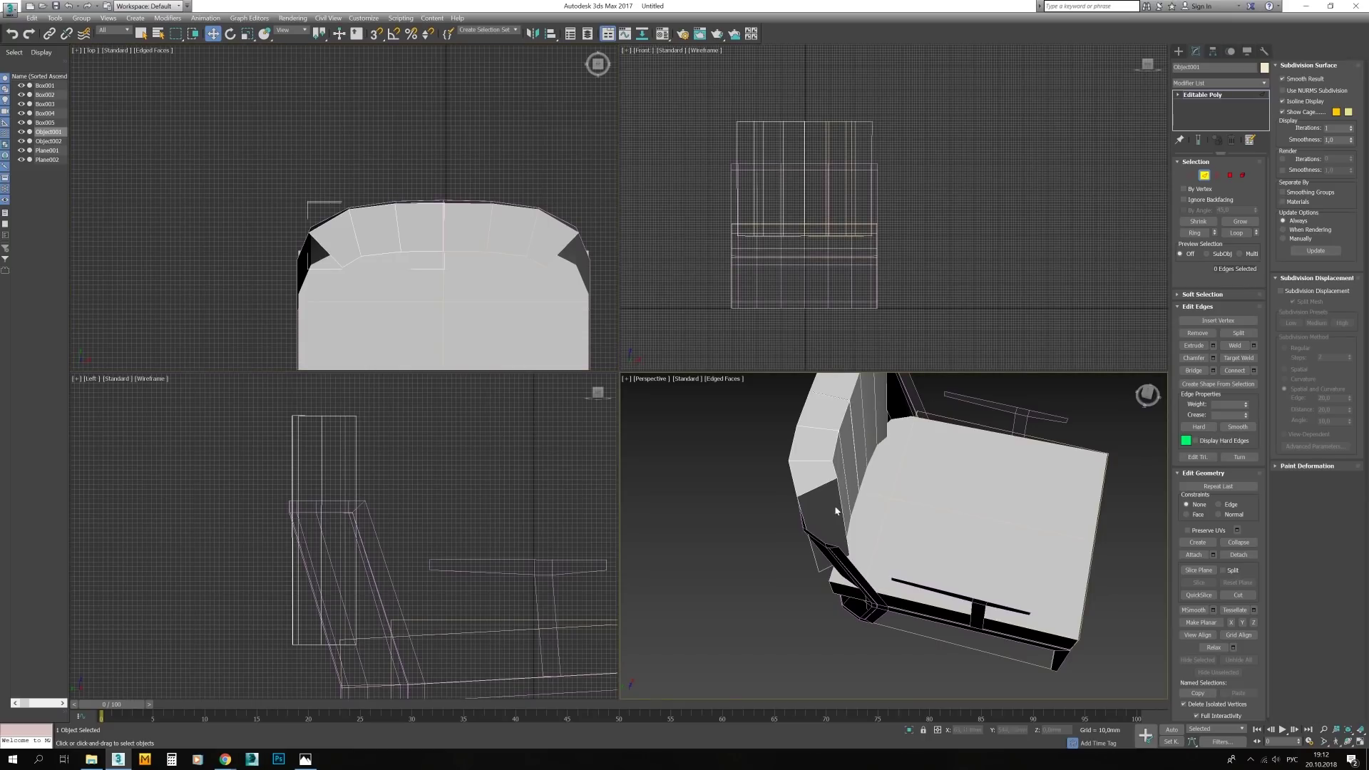
pyautogui.scroll(3, 378, 283)
pyautogui.click(378, 283)
pyautogui.press('F3')
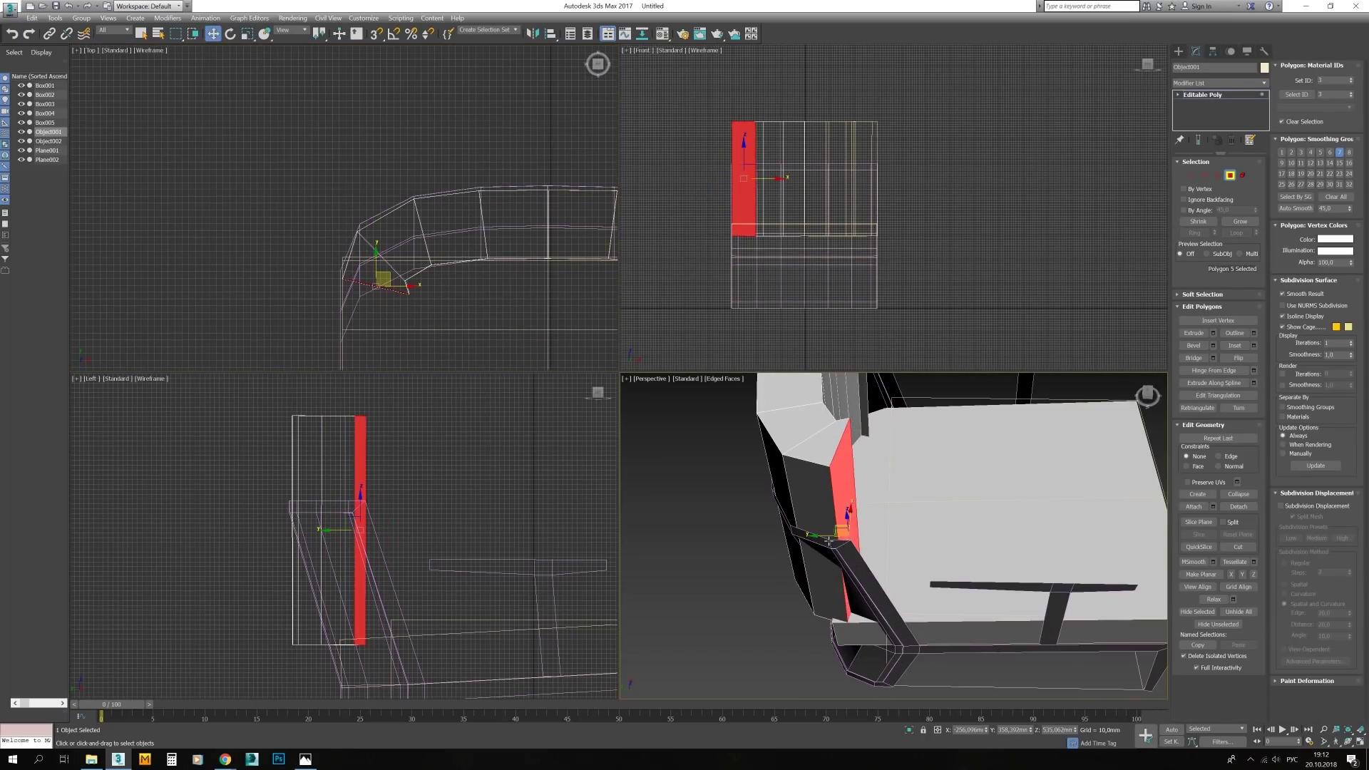
pyautogui.press('1')
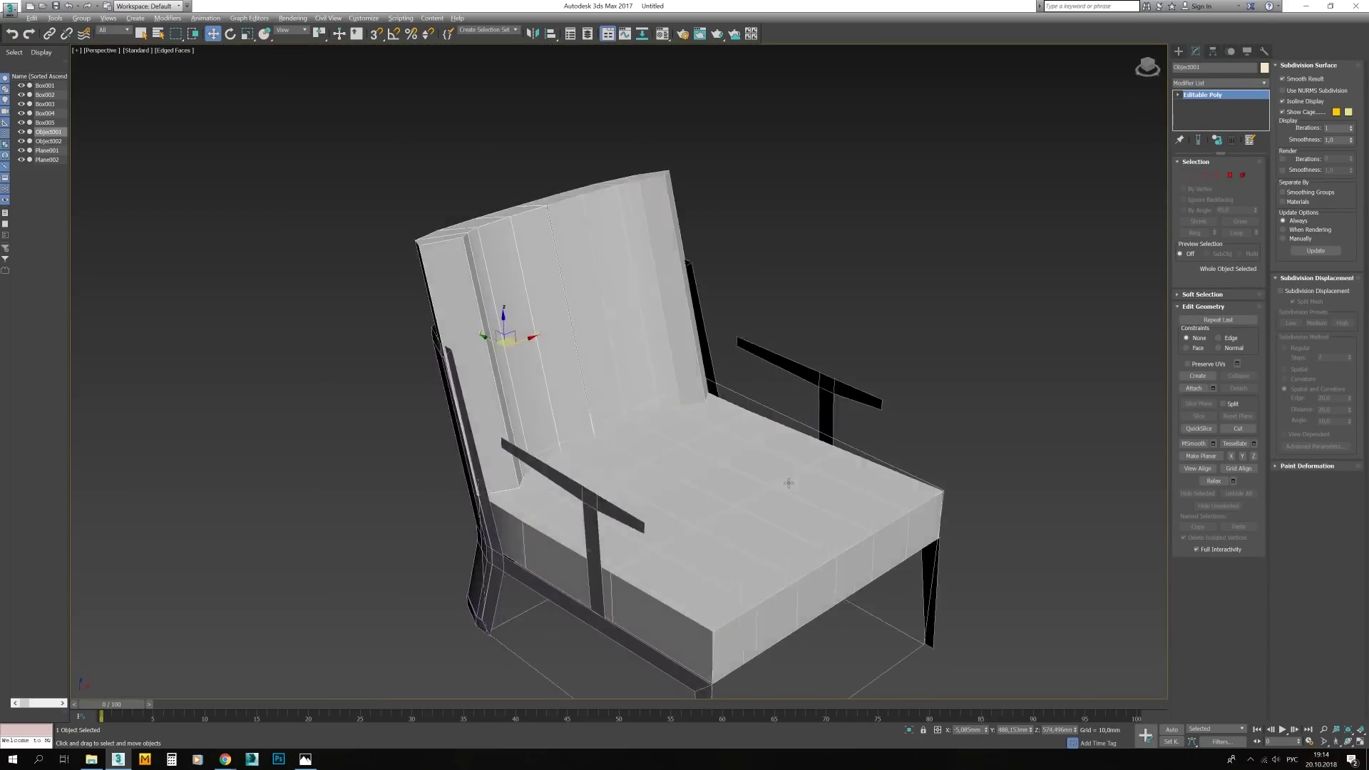
# Orbit around the chair to inspect where the side rail meets the seat
pyautogui.keyDown('alt'); pyautogui.moveTo(466, 250); pyautogui.dragTo(513, 307, button='middle'); pyautogui.keyUp('alt')
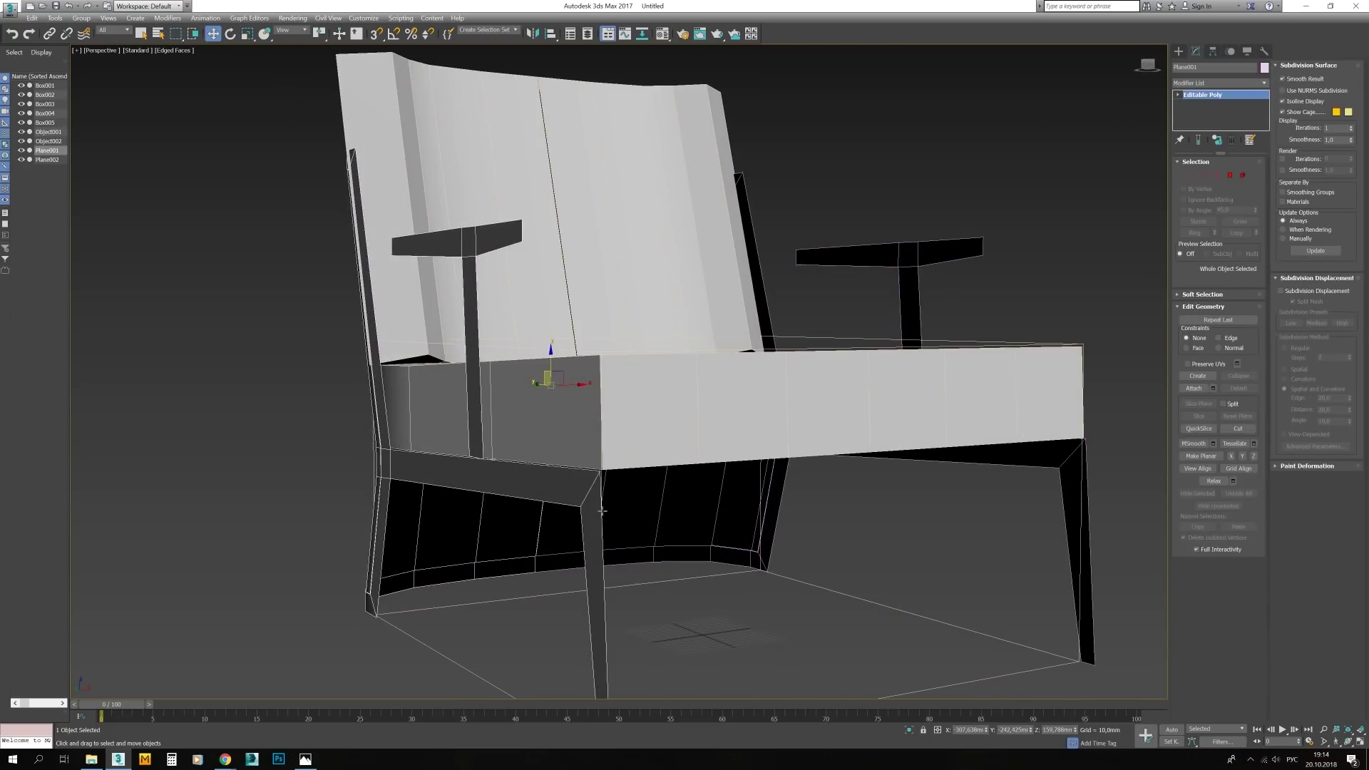
pyautogui.press('2')
pyautogui.keyDown('alt'); pyautogui.moveTo(604, 393); pyautogui.dragTo(618, 403, button='middle'); pyautogui.keyUp('alt')
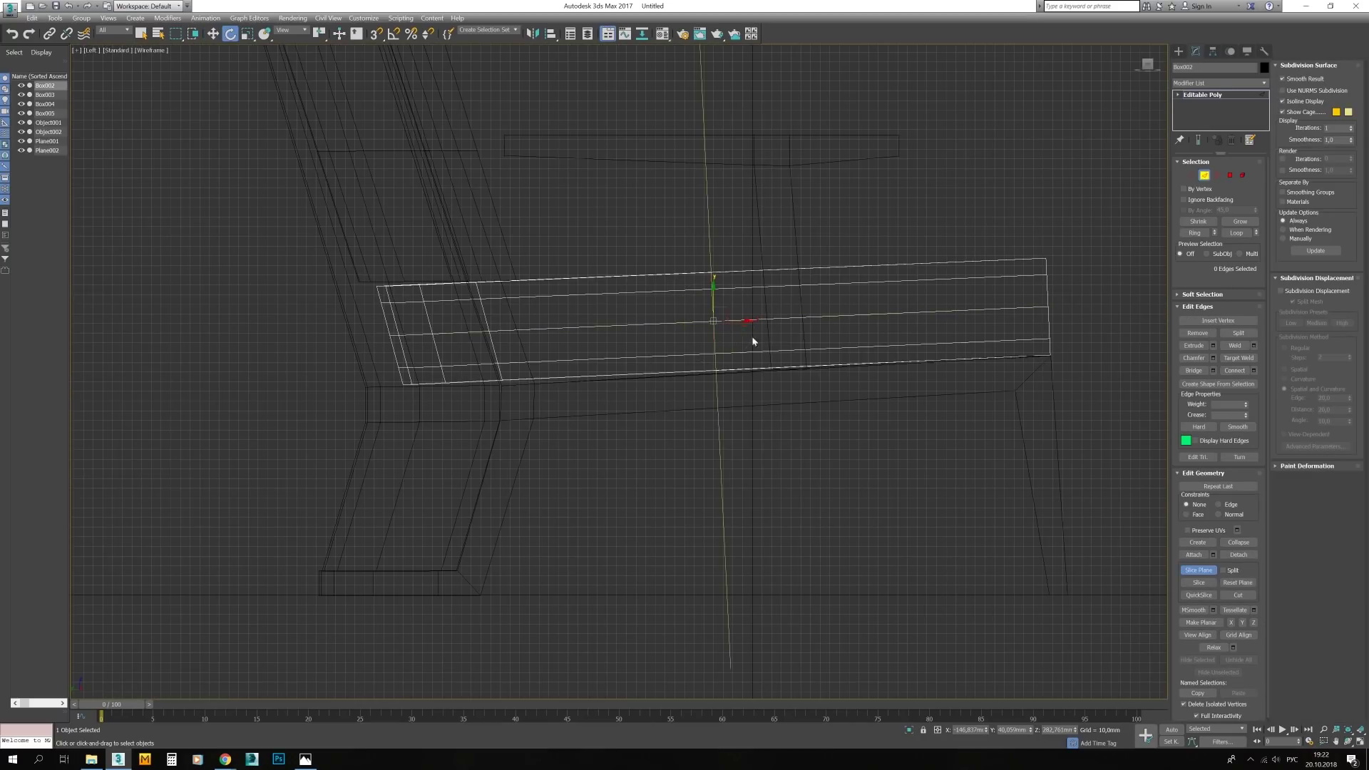
# Position the Slice Plane across the seat cushion and cut it into sections
pyautogui.press('w')
pyautogui.moveTo(753, 342); pyautogui.dragTo(556, 298)
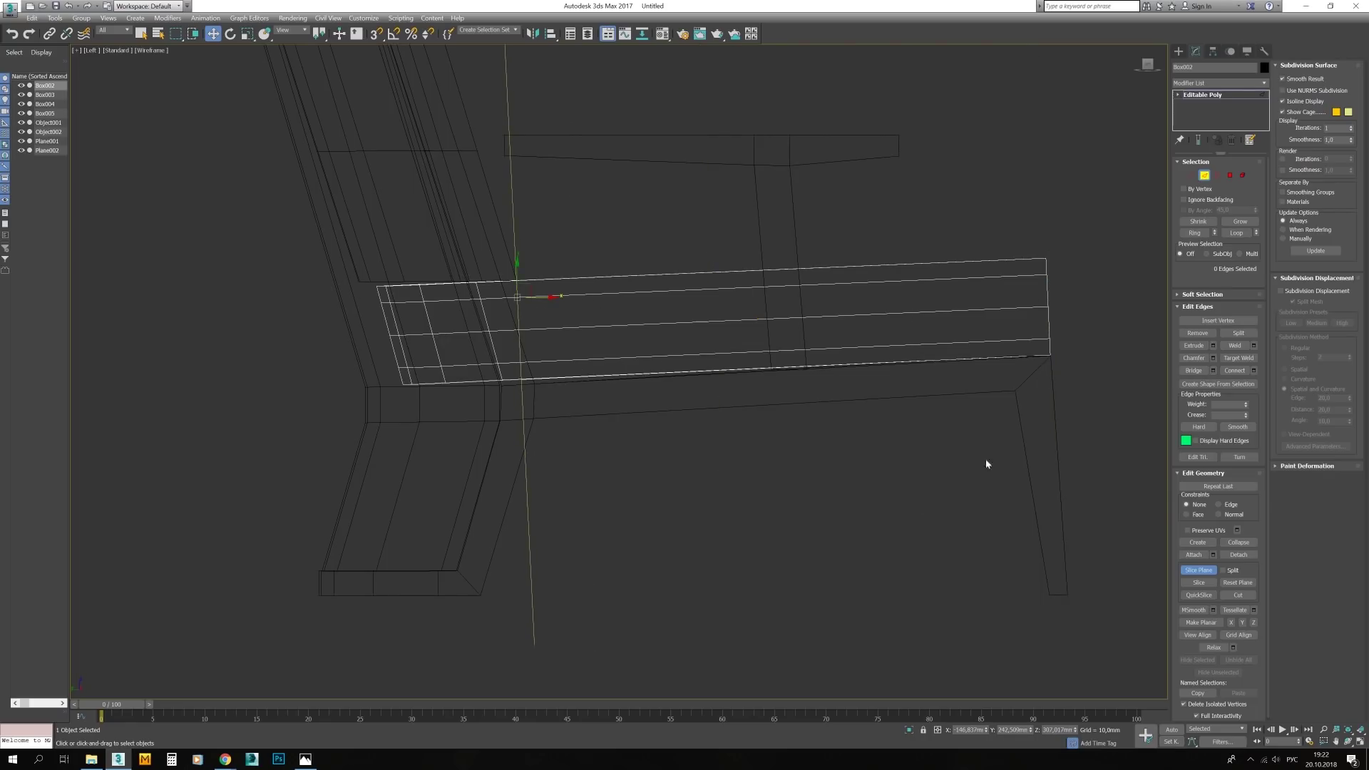
pyautogui.press('3')
pyautogui.press('F3')
pyautogui.moveTo(804, 427)
pyautogui.mouseDown(button='middle')
pyautogui.moveTo(539, 414)
pyautogui.moveTo(563, 392)
pyautogui.mouseUp(button='middle')
pyautogui.press('F3')
pyautogui.press('2')
pyautogui.hotkey('alt', 's')
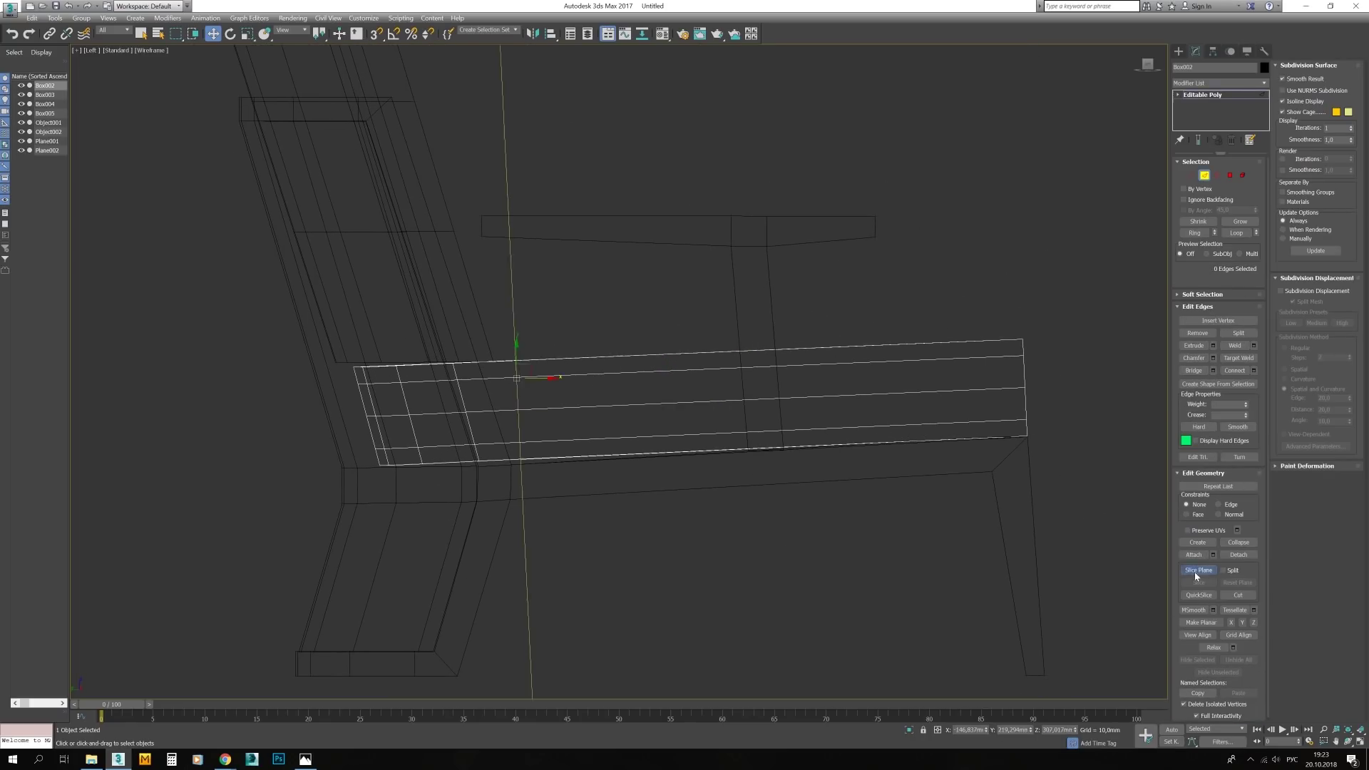
pyautogui.press('F3')
pyautogui.scroll(3, 540, 378)
pyautogui.press('F3')
pyautogui.moveTo(504, 375); pyautogui.dragTo(483, 378)
pyautogui.press('F3')
pyautogui.press('F3')
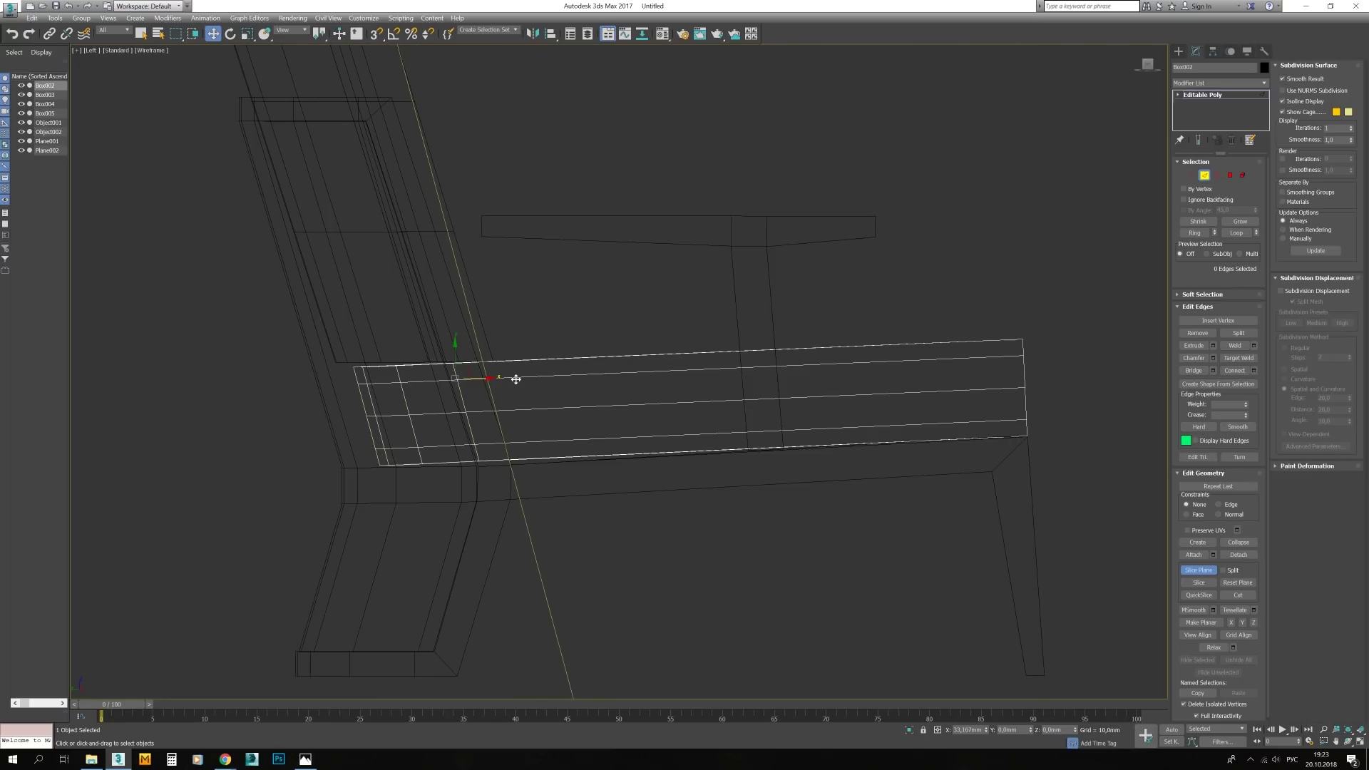
pyautogui.rightClick(712, 364)
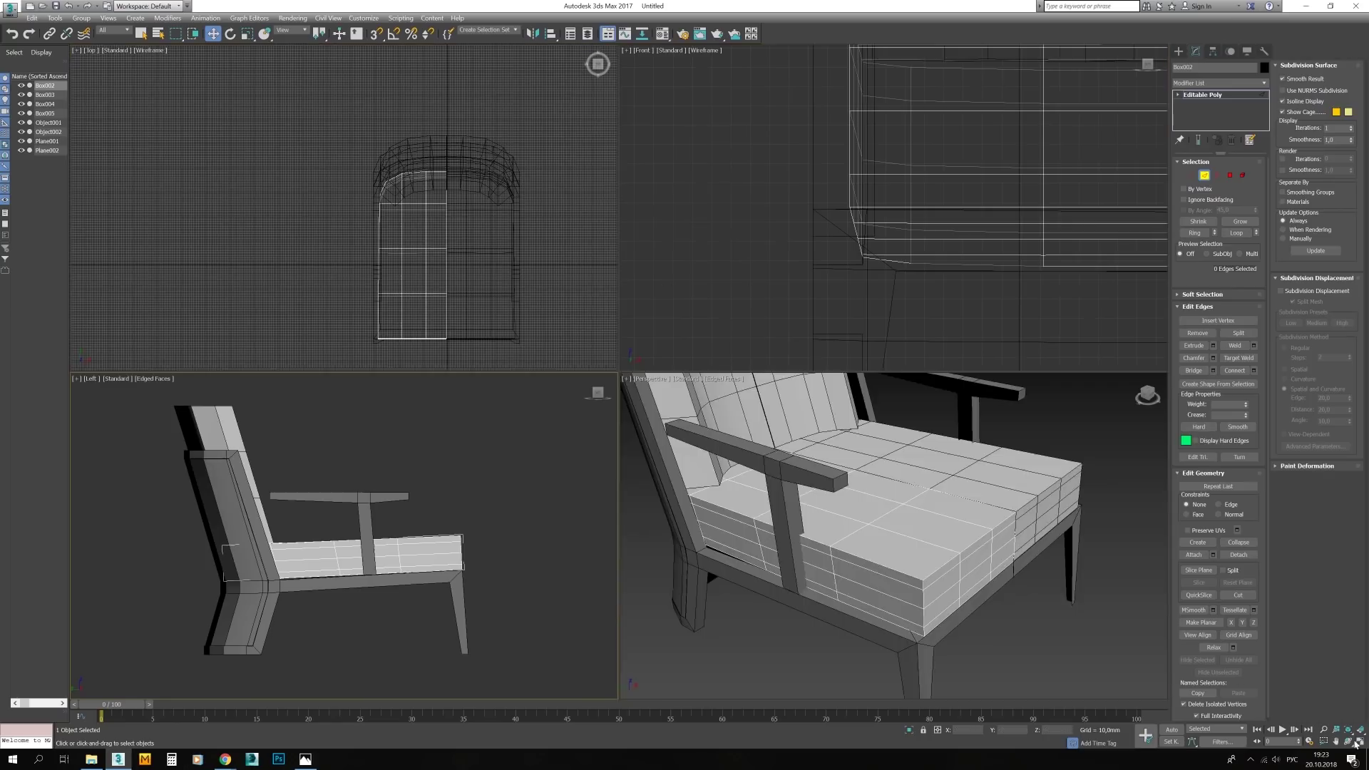
# Select and adjust the vertices at the cushion's left end
pyautogui.press('1')
pyautogui.press('F3')
pyautogui.moveTo(473, 534); pyautogui.dragTo(492, 556)
pyautogui.press('F3')
pyautogui.press('z')
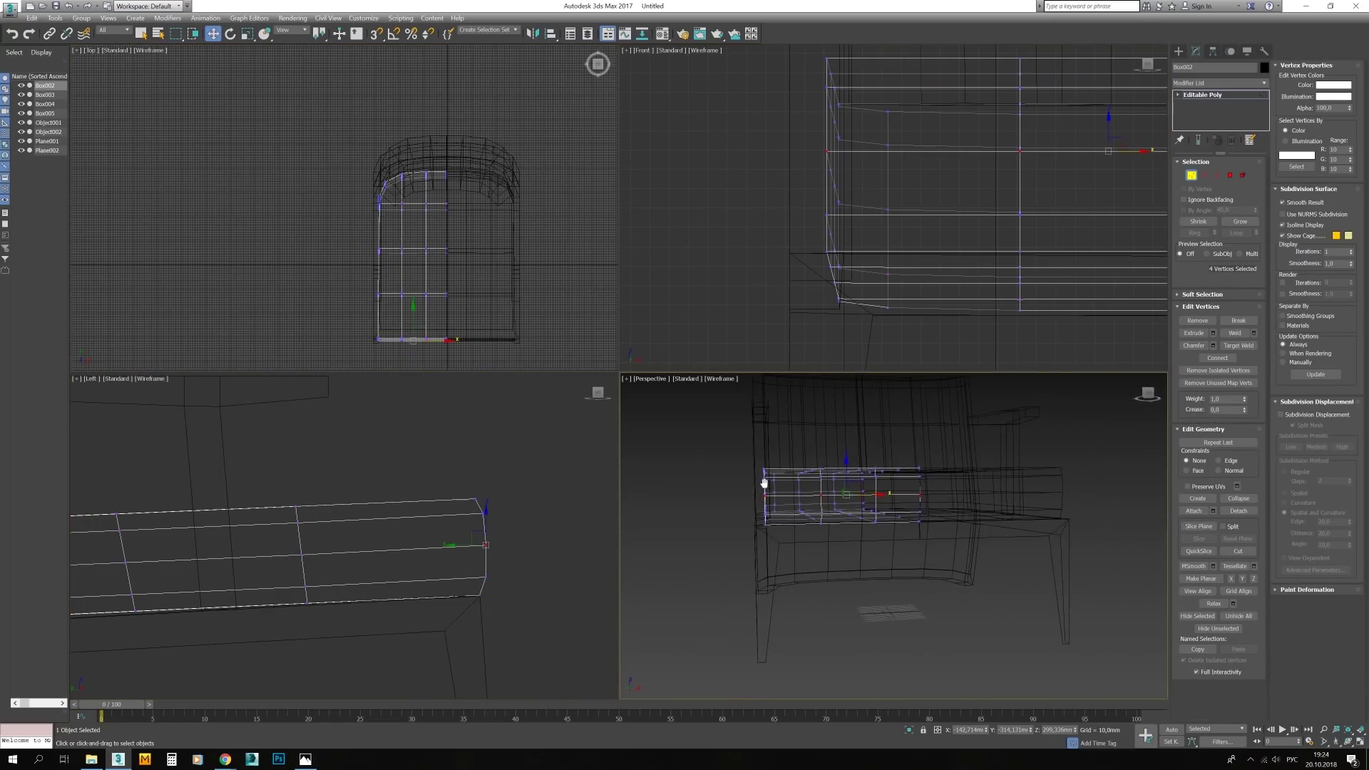
pyautogui.moveTo(742, 449); pyautogui.dragTo(792, 592)
pyautogui.press('F3')
pyautogui.press('z')
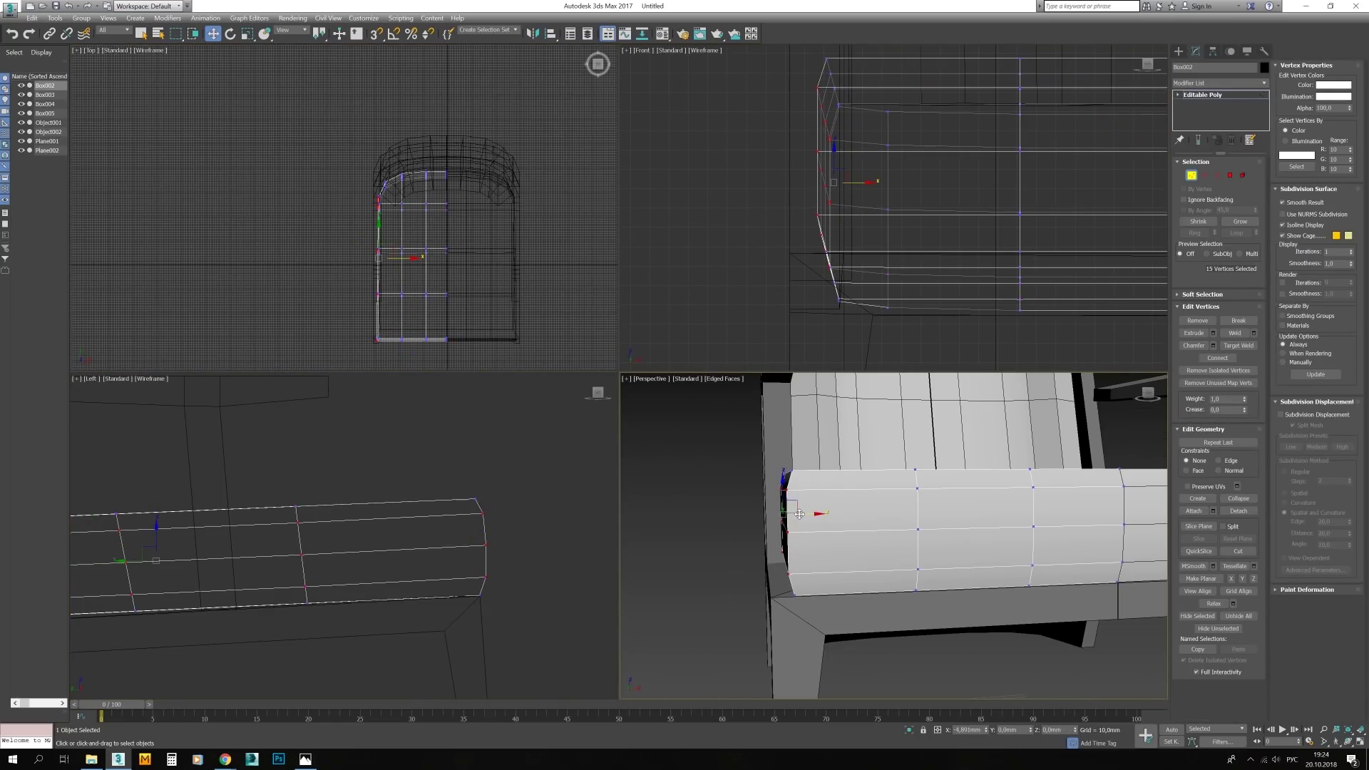
pyautogui.scroll(-5, 799, 514)
pyautogui.scroll(-5, 770, 526)
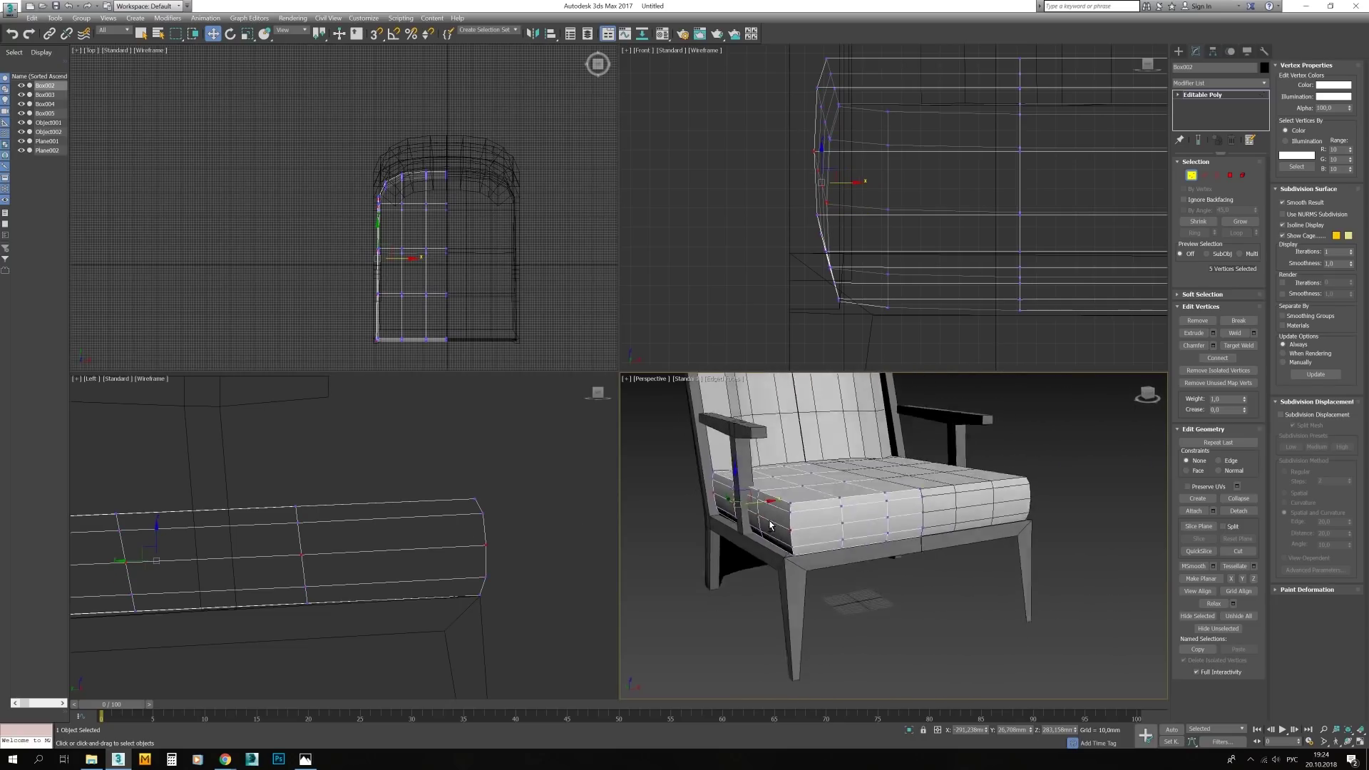
pyautogui.keyDown('alt'); pyautogui.moveTo(770, 526); pyautogui.dragTo(893, 553, button='middle'); pyautogui.keyUp('alt')
pyautogui.hotkey('alt', 'w')
pyautogui.scroll(5, 633, 413)
# Chamfer the seat's seam edges with 2 segments to form paired grooves
pyautogui.press('2')
pyautogui.keyDown('alt'); pyautogui.moveTo(633, 413); pyautogui.dragTo(358, 349, button='middle'); pyautogui.keyUp('alt')
pyautogui.hotkey('ctrl', 'shift', 'c')
pyautogui.press('Return')
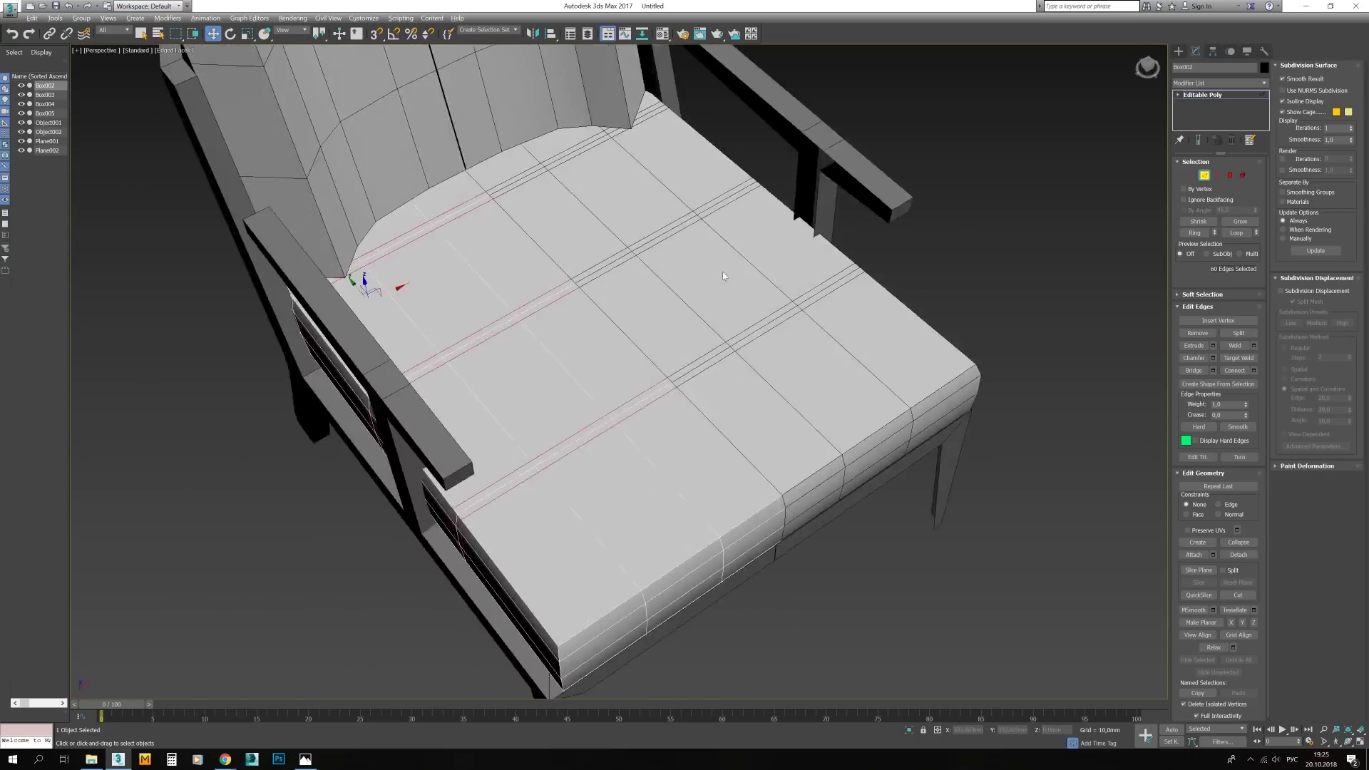
pyautogui.keyDown('alt'); pyautogui.moveTo(612, 237); pyautogui.dragTo(609, 254, button='middle'); pyautogui.keyUp('alt')
pyautogui.hotkey('alt', 'w')
pyautogui.scroll(-3, 244, 555)
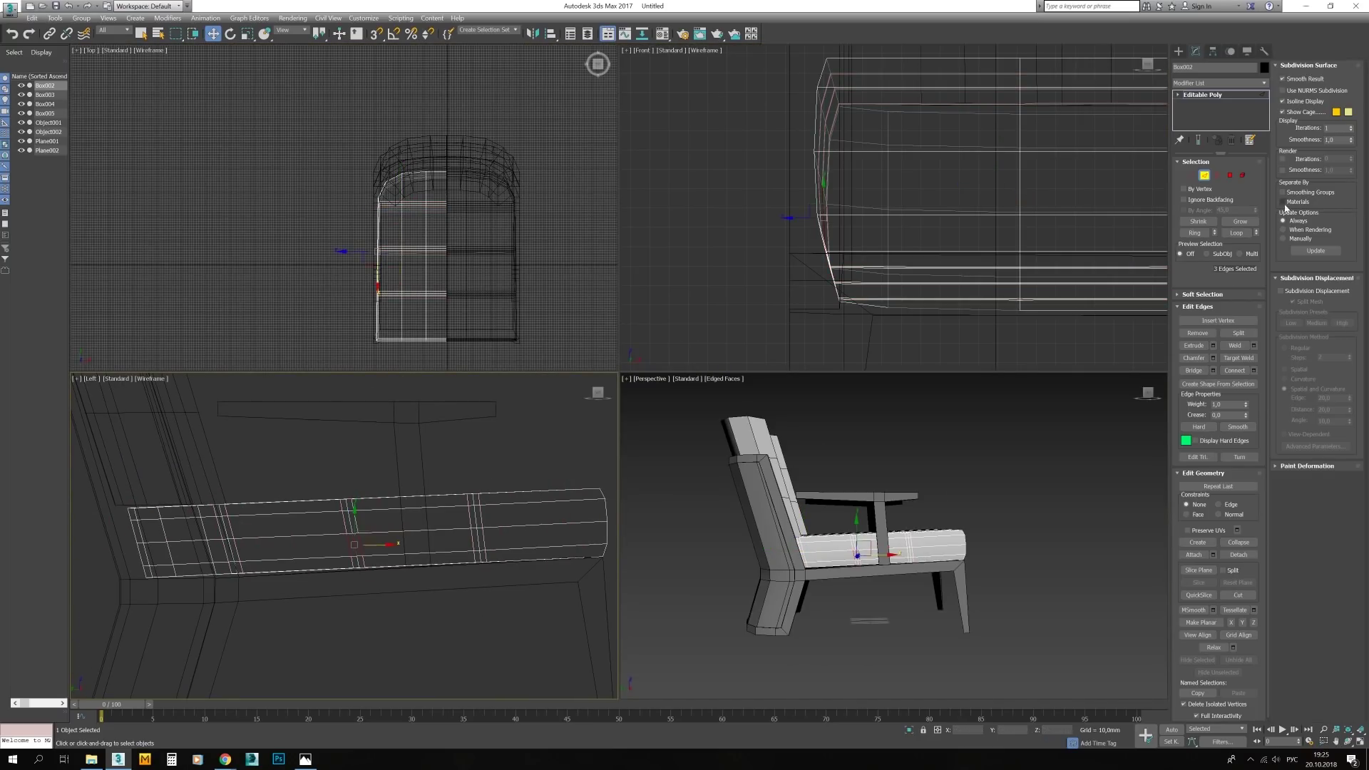
# Check the cushion's end edges, then isolate the seat cushion on its own
pyautogui.press('r')
pyautogui.click(221, 525)
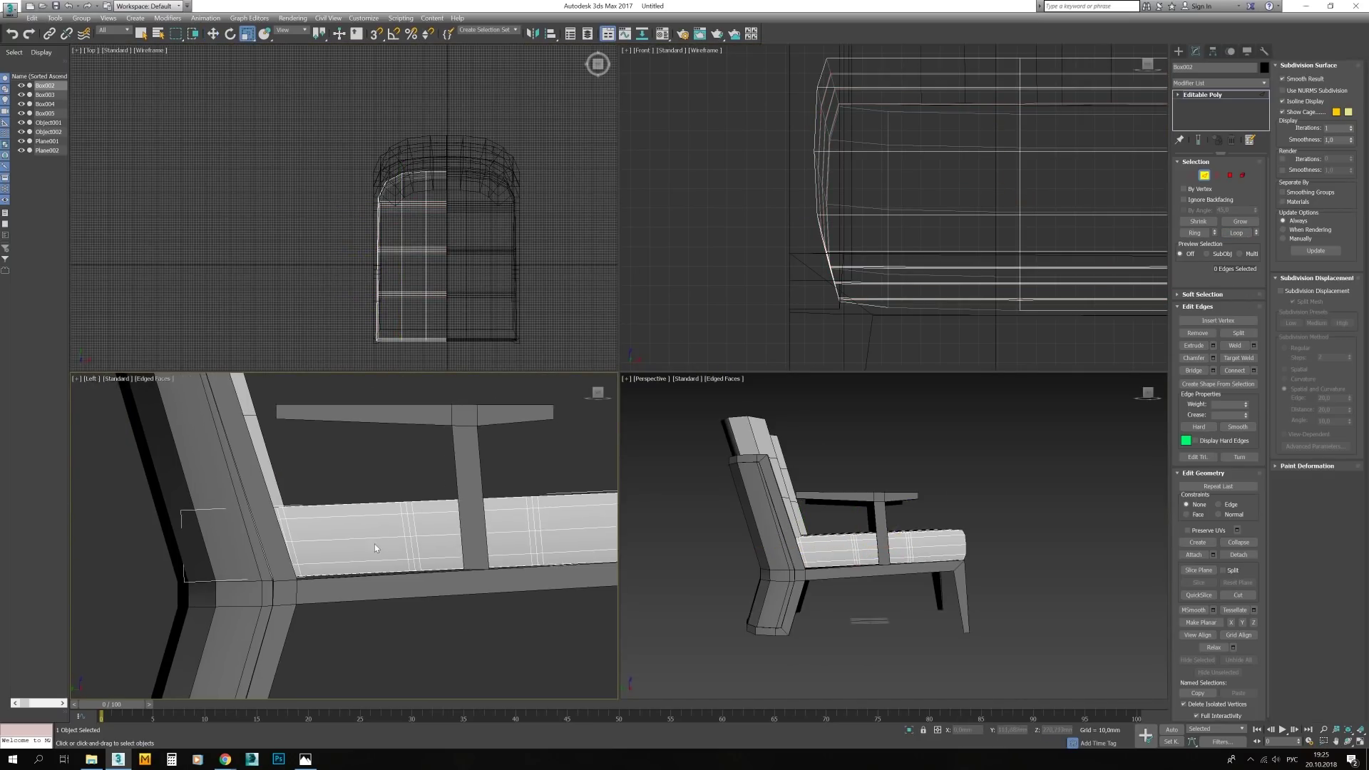
pyautogui.click(391, 628)
pyautogui.press('F3')
pyautogui.keyDown('alt'); pyautogui.moveTo(887, 585); pyautogui.dragTo(953, 214, button='middle'); pyautogui.keyUp('alt')
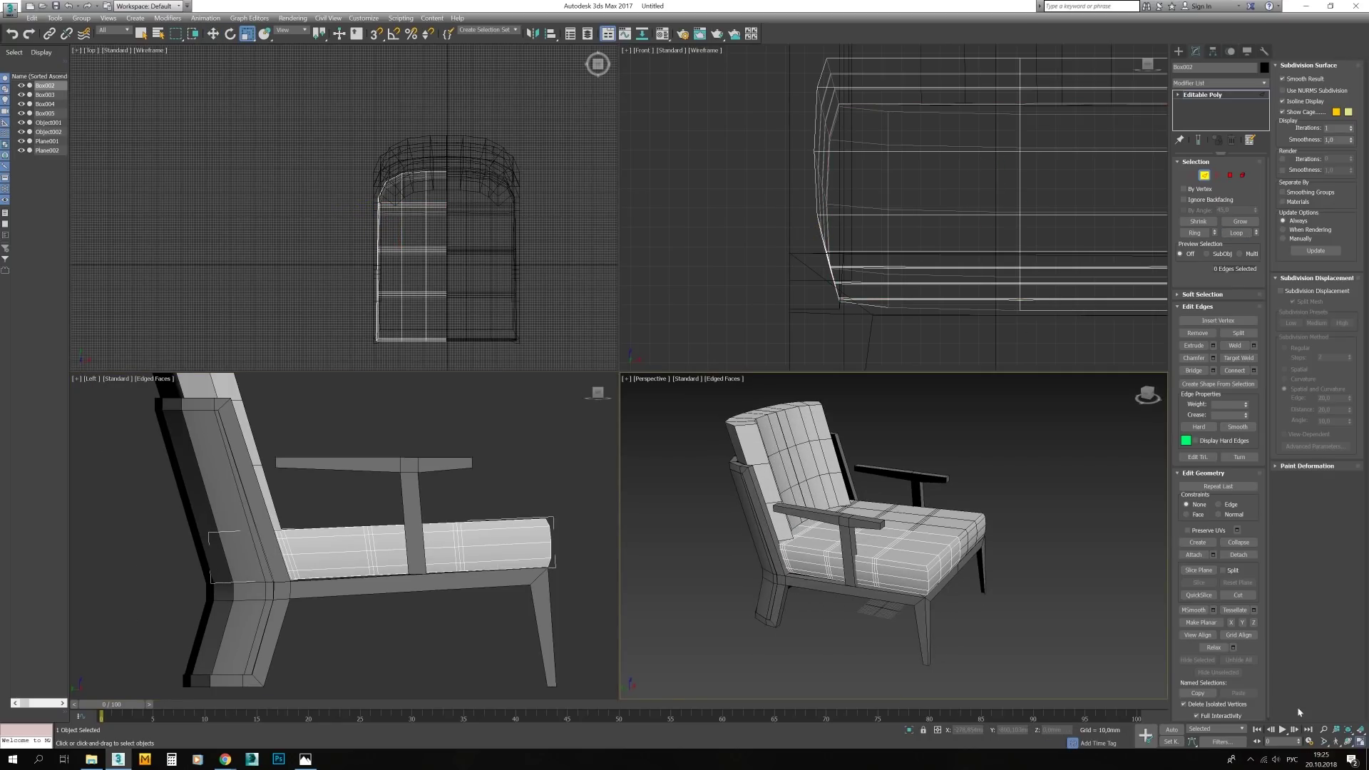
pyautogui.hotkey('alt', 'w')
pyautogui.press('2')
pyautogui.hotkey('alt', 'q')
# Select the cushion's top-half polygons and display them with edged shading
pyautogui.press('4')
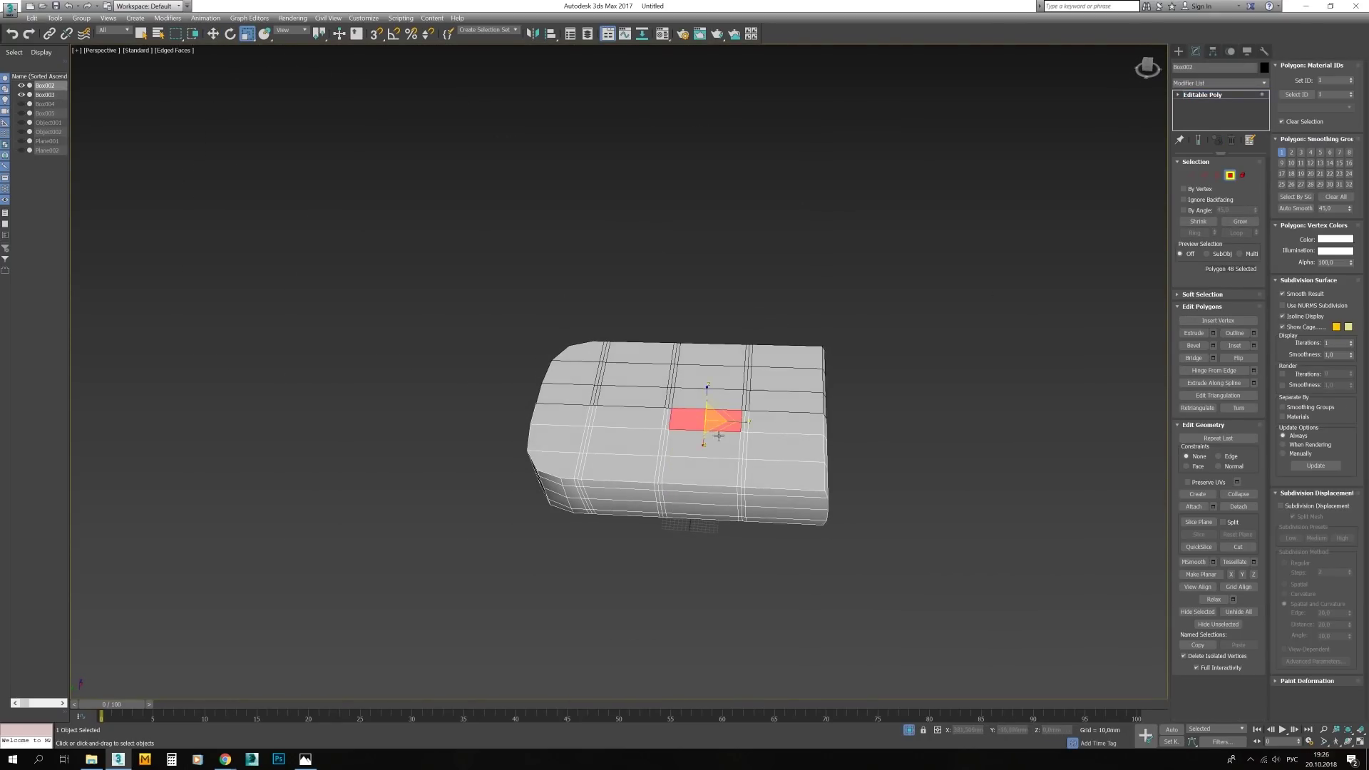
pyautogui.keyDown('alt'); pyautogui.moveTo(987, 292); pyautogui.dragTo(1069, 499, button='middle'); pyautogui.keyUp('alt')
pyautogui.hotkey('ctrl', 'a')
pyautogui.press('F3')
pyautogui.hotkey('alt', 'w')
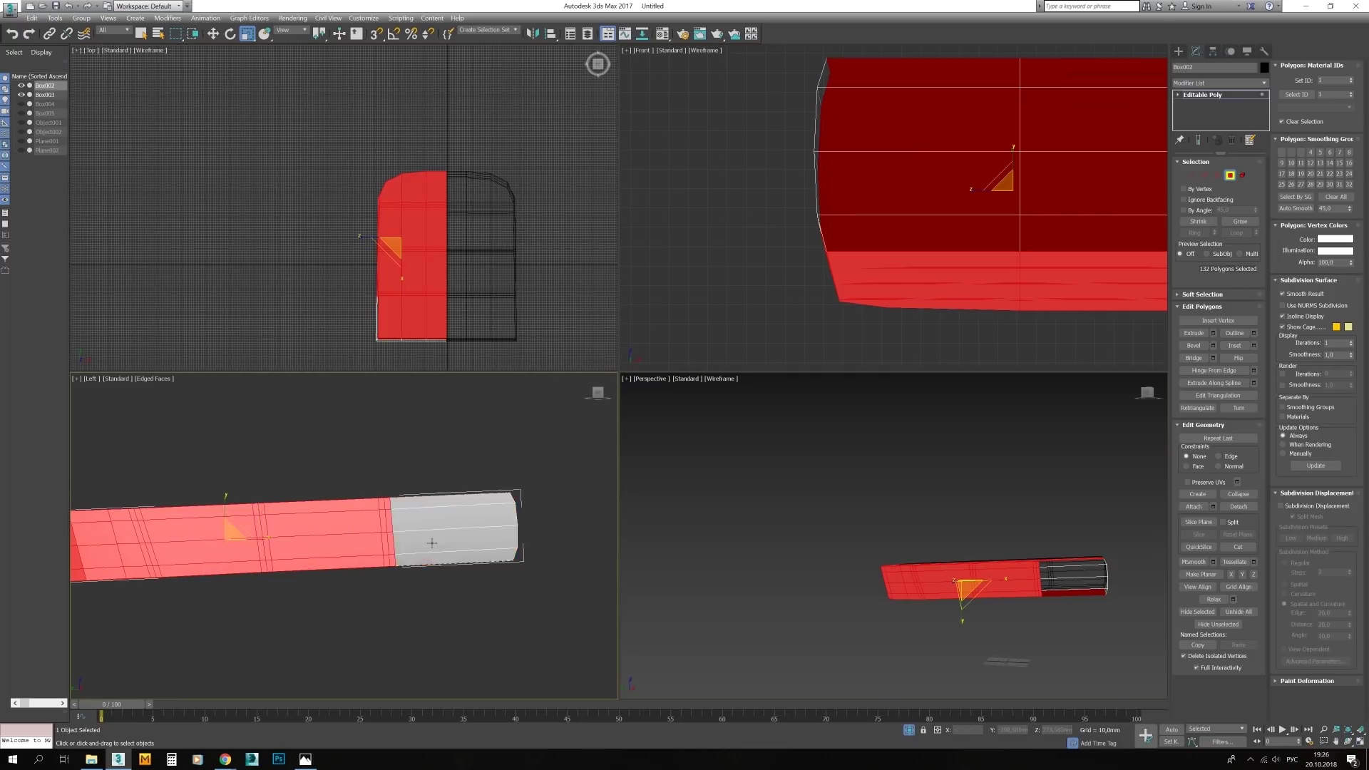
pyautogui.scroll(2, 372, 513)
pyautogui.click(142, 33)
pyautogui.keyDown('alt'); pyautogui.moveTo(357, 463); pyautogui.dragTo(527, 581); pyautogui.keyUp('alt')
pyautogui.scroll(5, 892, 542)
pyautogui.press('F4')
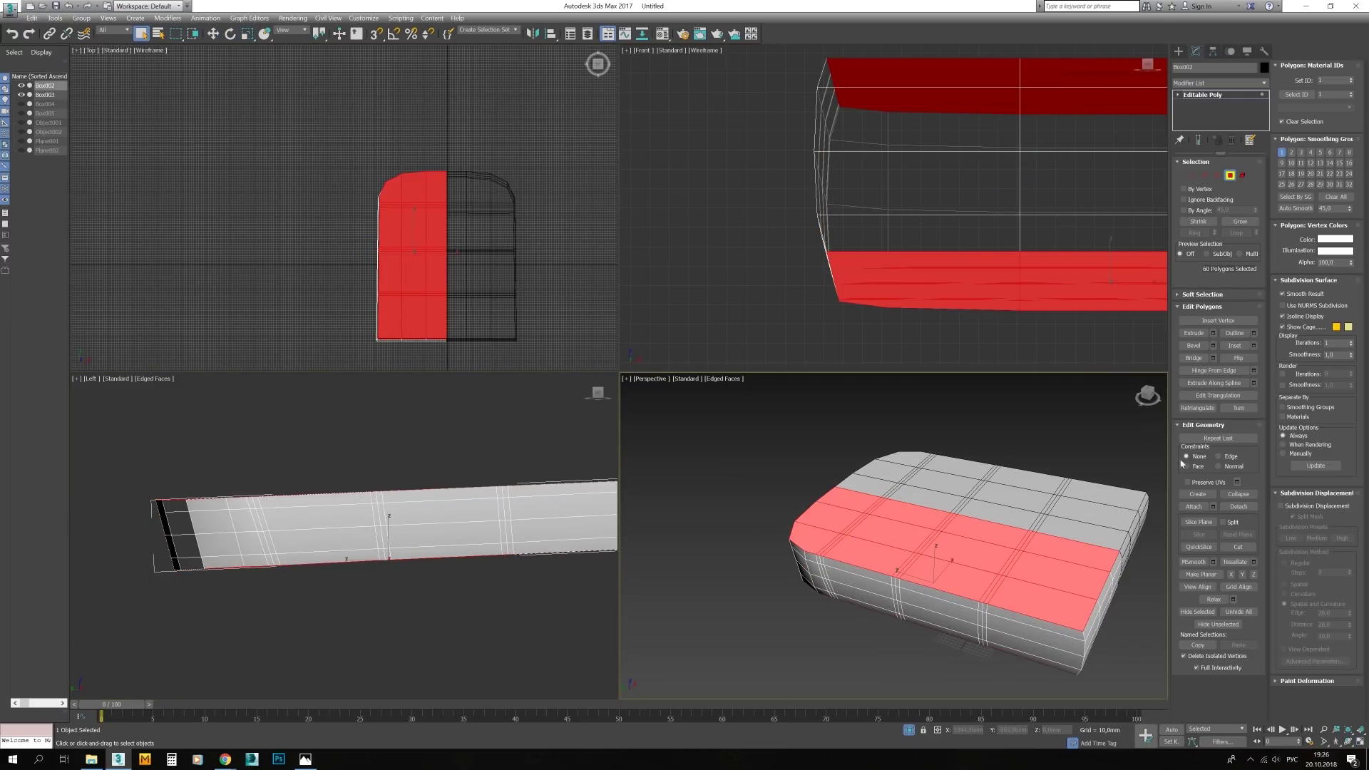
pyautogui.keyDown('alt'); pyautogui.moveTo(909, 550); pyautogui.dragTo(842, 631, button='middle'); pyautogui.keyUp('alt')
# Scale the seam vertices running down the cushion's middle
pyautogui.press('1')
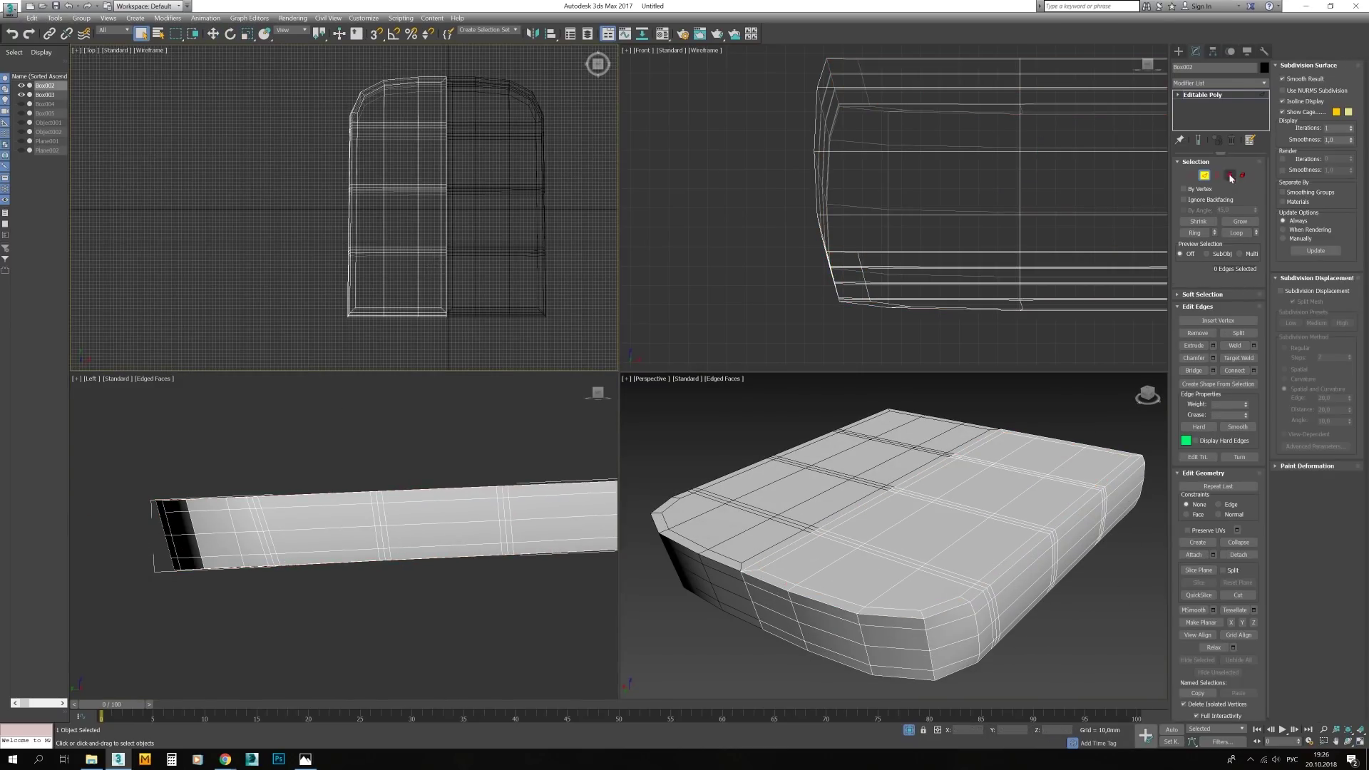
pyautogui.moveTo(437, 125); pyautogui.dragTo(460, 313)
pyautogui.press('r')
pyautogui.scroll(-3, 927, 207)
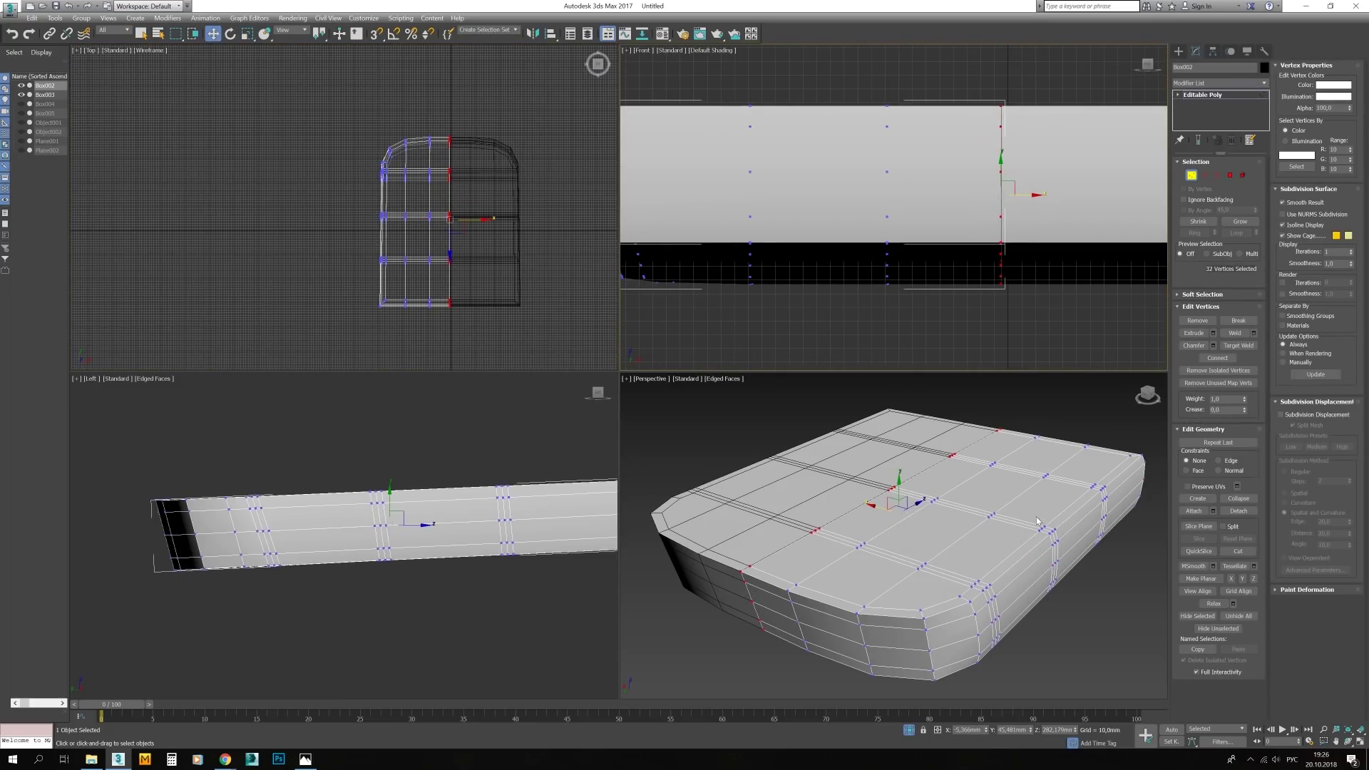
pyautogui.keyDown('alt'); pyautogui.moveTo(891, 542); pyautogui.dragTo(859, 482, button='middle'); pyautogui.keyUp('alt')
pyautogui.hotkey('alt', 'w')
pyautogui.press('w')
# Connect the cushion's vertical side edges to add a new horizontal edge loop
pyautogui.press('2')
pyautogui.click(551, 284)
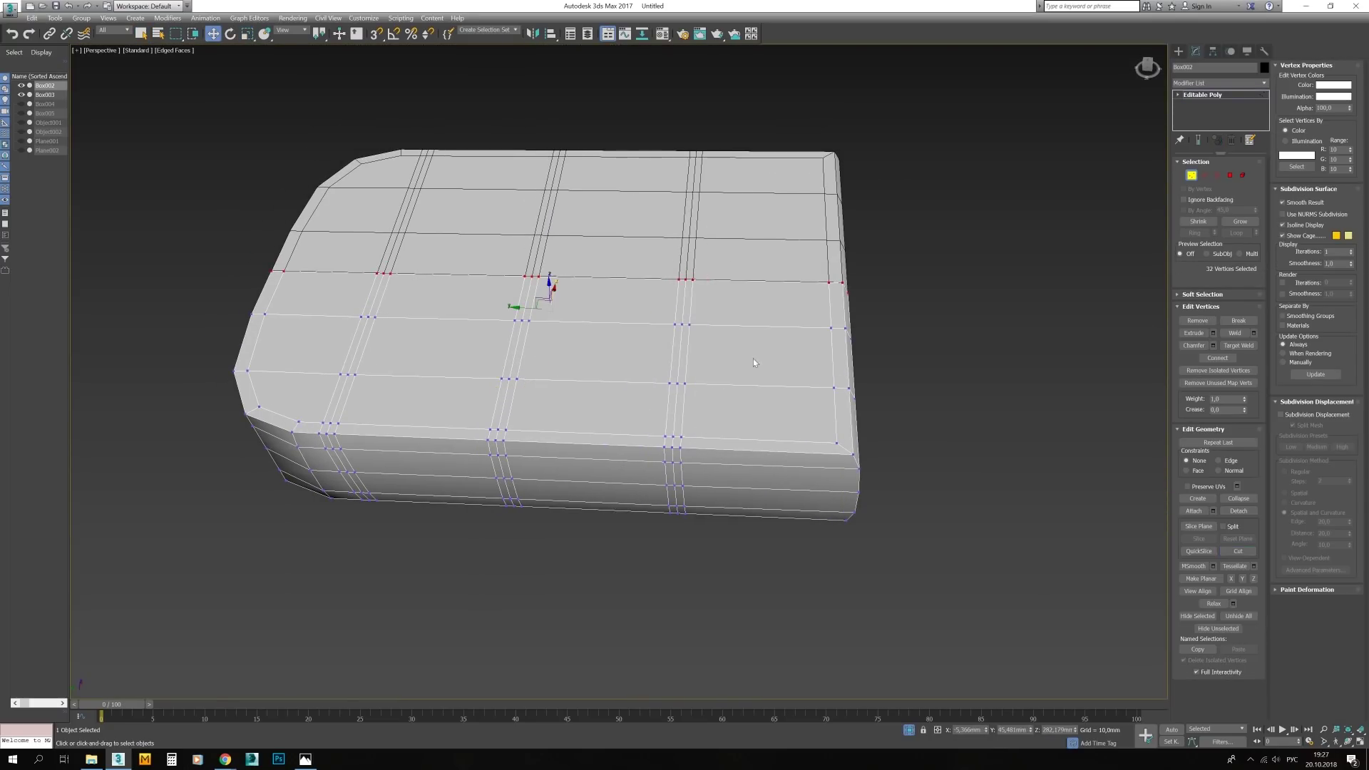
pyautogui.moveTo(550, 285); pyautogui.dragTo(789, 264, button='middle')
pyautogui.rightClick(788, 263)
pyautogui.click(626, 390)
pyautogui.click(624, 420)
pyautogui.moveTo(628, 420); pyautogui.dragTo(763, 428, button='middle')
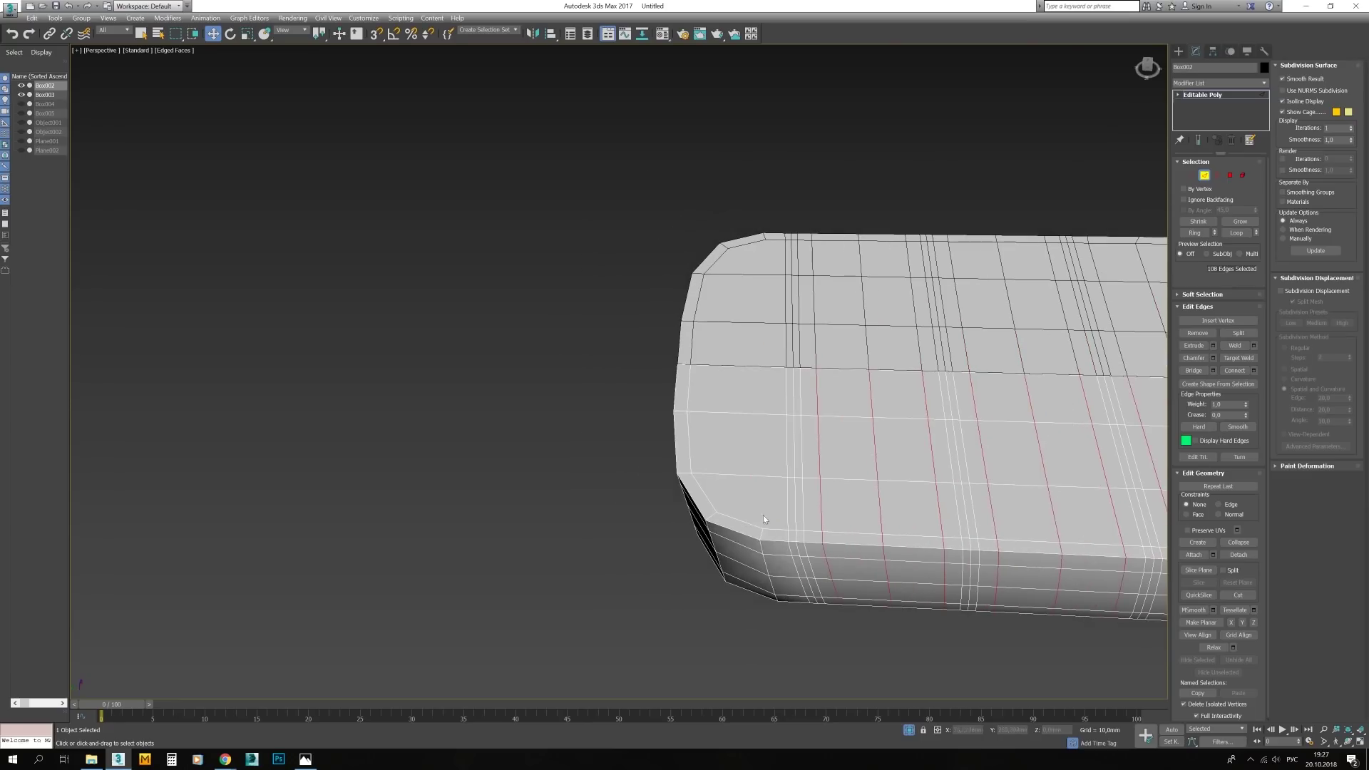
# Chamfer the selected vertical edge loops into paired grooves
pyautogui.press('1')
pyautogui.scroll(-2, 841, 528)
pyautogui.hotkey('alt', 'c')
pyautogui.keyDown('alt'); pyautogui.moveTo(915, 489); pyautogui.dragTo(720, 513, button='middle'); pyautogui.keyUp('alt')
pyautogui.press('2')
pyautogui.doubleClick(726, 303)
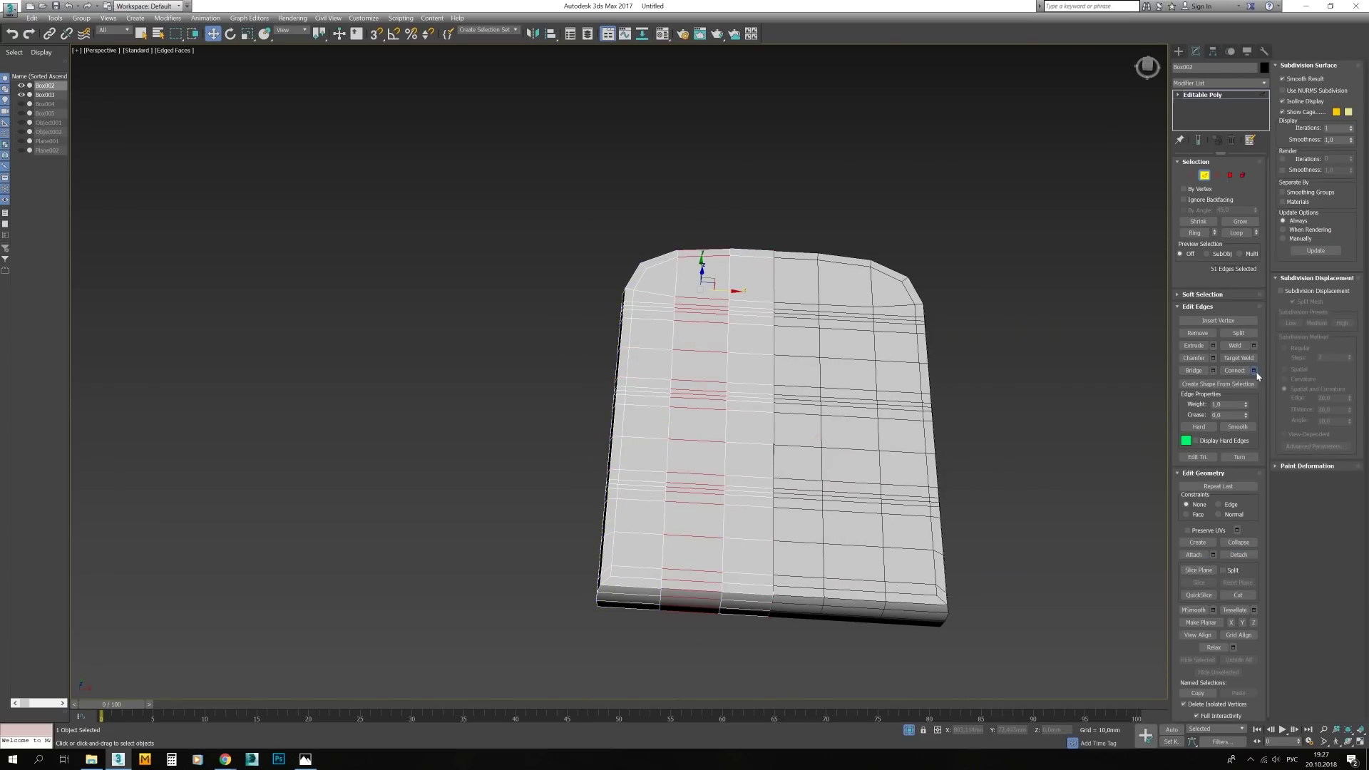
pyautogui.keyDown('alt'); pyautogui.moveTo(729, 404); pyautogui.dragTo(770, 428, button='middle'); pyautogui.keyUp('alt')
pyautogui.click(625, 464)
pyautogui.moveTo(625, 465)
pyautogui.keyDown('alt'); pyautogui.mouseDown(button='middle')
pyautogui.moveTo(717, 469)
pyautogui.moveTo(697, 490)
pyautogui.moveTo(627, 434)
pyautogui.moveTo(657, 435)
pyautogui.moveTo(637, 627)
pyautogui.mouseUp(button='middle'); pyautogui.keyUp('alt')
pyautogui.keyDown('shift'); pyautogui.click(1214, 358); pyautogui.keyUp('shift')
pyautogui.click(637, 627)
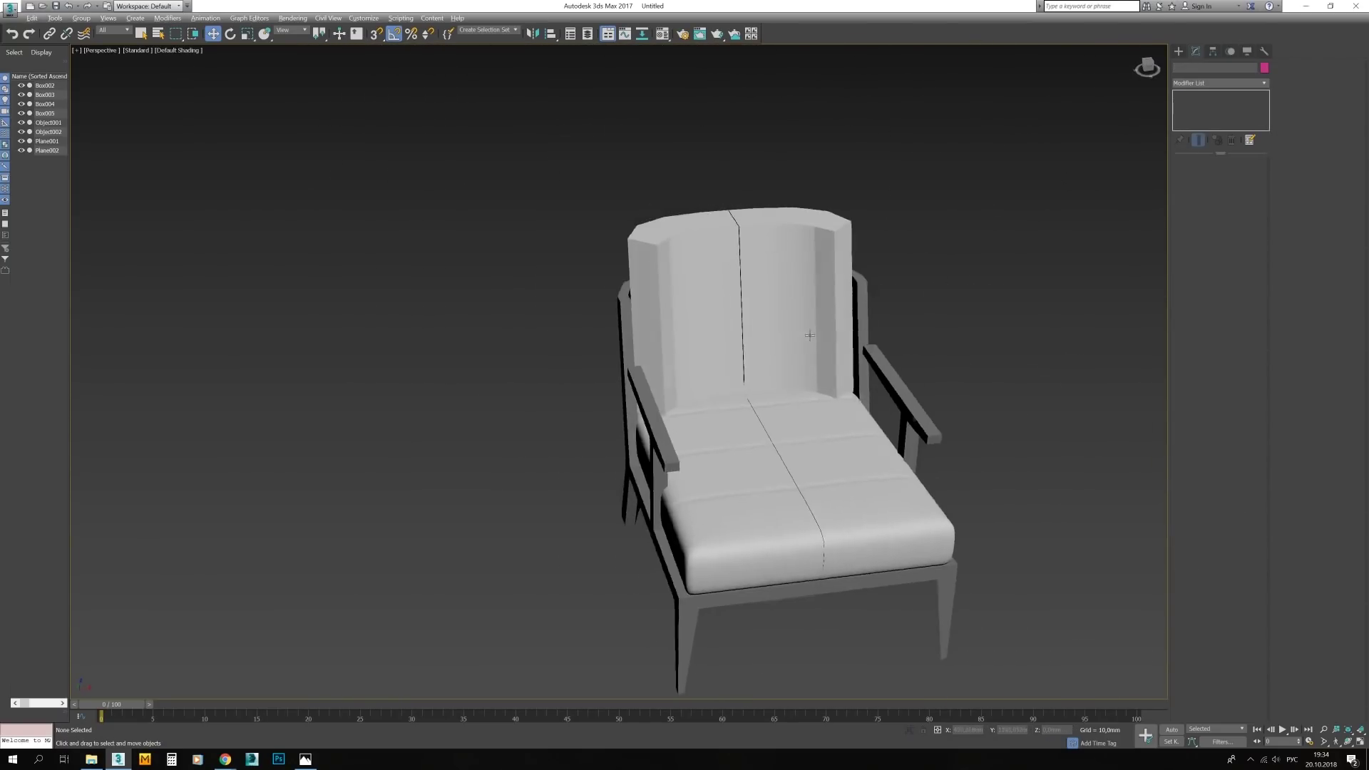
# Inspect the smoothed chair and select edges on the backrest's side
pyautogui.moveTo(1087, 148)
pyautogui.keyDown('alt'); pyautogui.mouseDown(button='middle')
pyautogui.moveTo(684, 362)
pyautogui.moveTo(571, 374)
pyautogui.moveTo(889, 599)
pyautogui.mouseUp(button='middle'); pyautogui.keyUp('alt')
pyautogui.hotkey('alt', 'w')
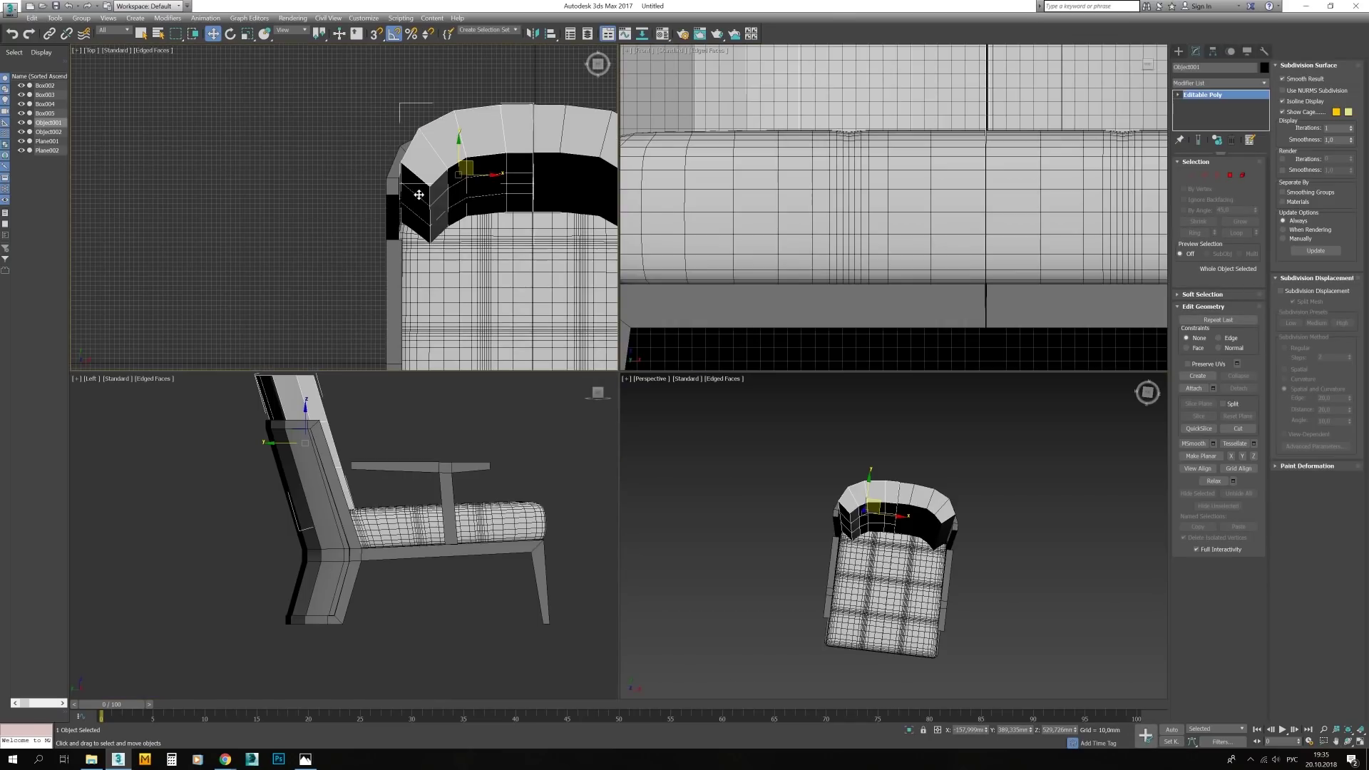
pyautogui.press('2')
pyautogui.moveTo(418, 195); pyautogui.dragTo(423, 229, button='middle')
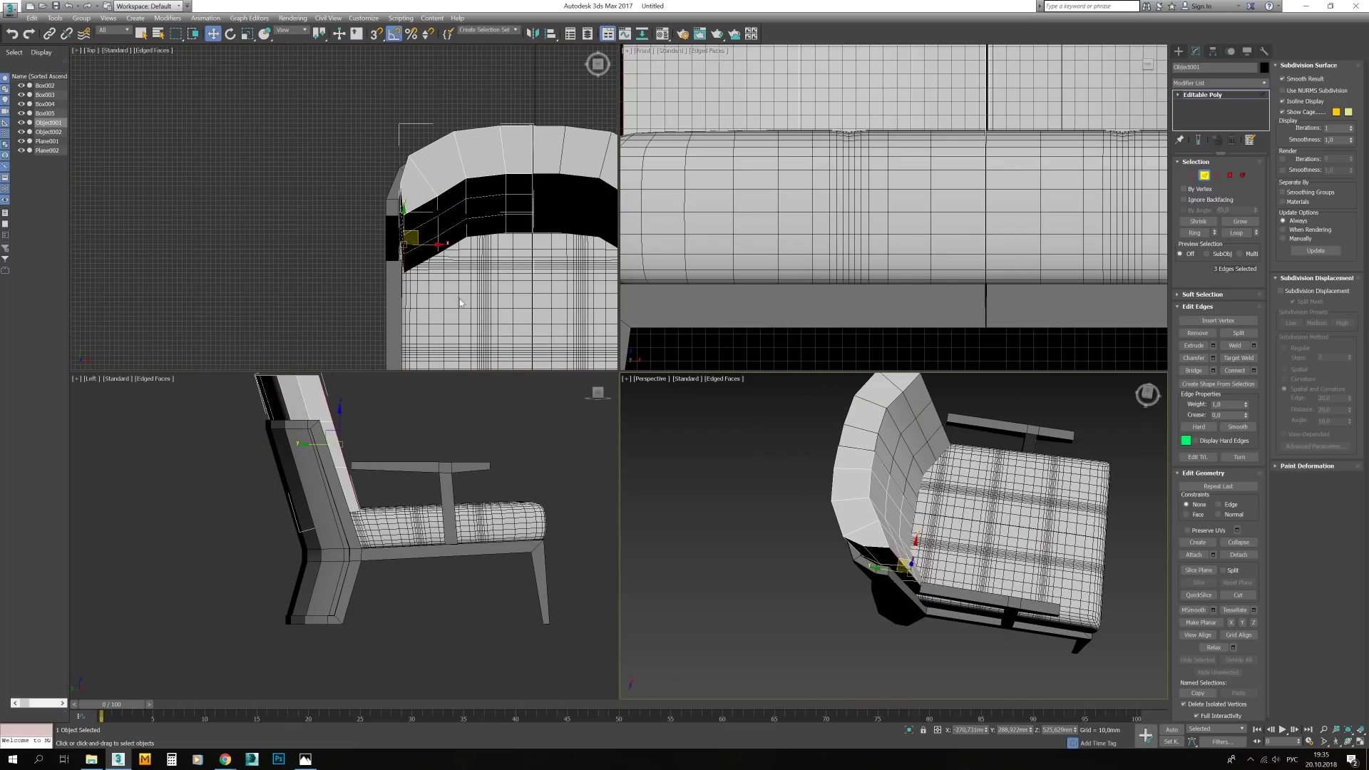
pyautogui.keyDown('alt'); pyautogui.moveTo(899, 503); pyautogui.dragTo(863, 516, button='middle'); pyautogui.keyUp('alt')
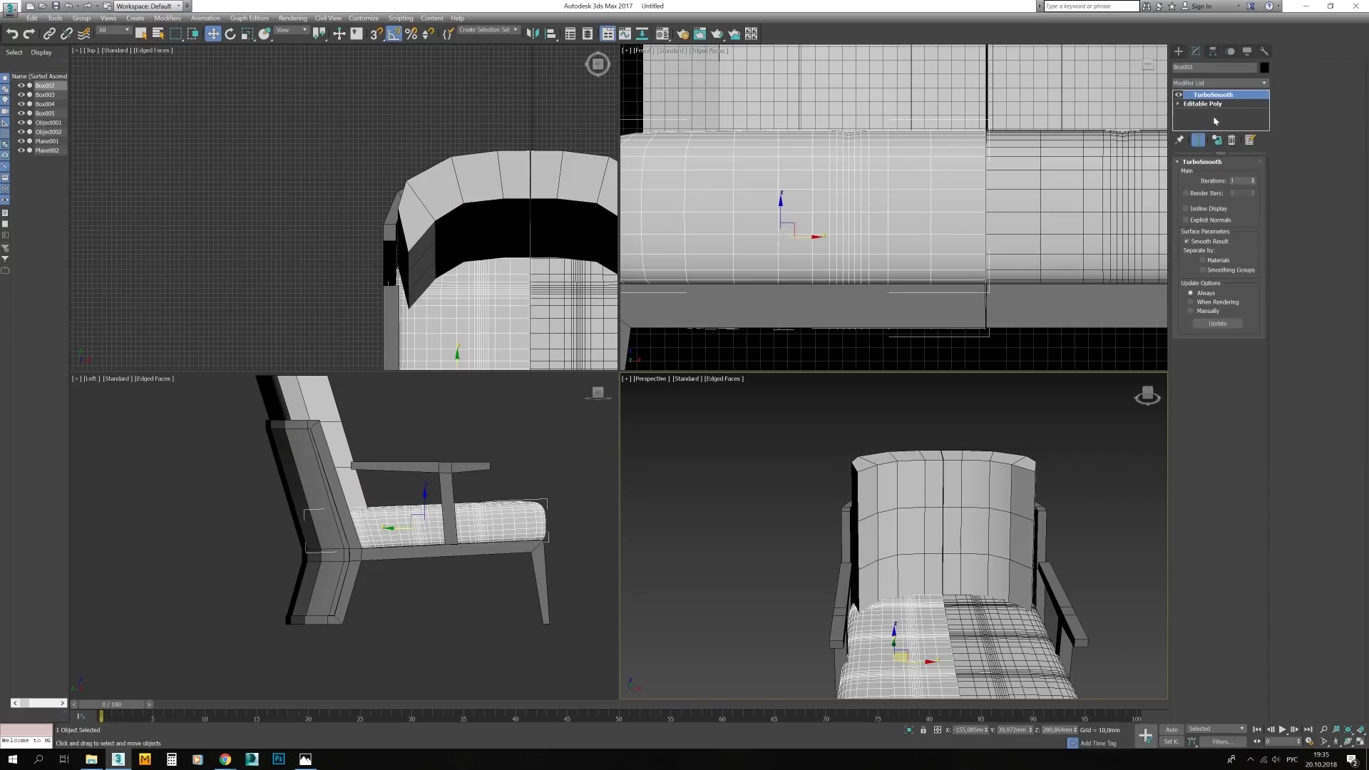
pyautogui.moveTo(843, 476)
pyautogui.keyDown('alt'); pyautogui.mouseDown(button='middle')
pyautogui.moveTo(815, 499)
pyautogui.moveTo(513, 449)
pyautogui.mouseUp(button='middle'); pyautogui.keyUp('alt')
pyautogui.hotkey('alt', 'w')
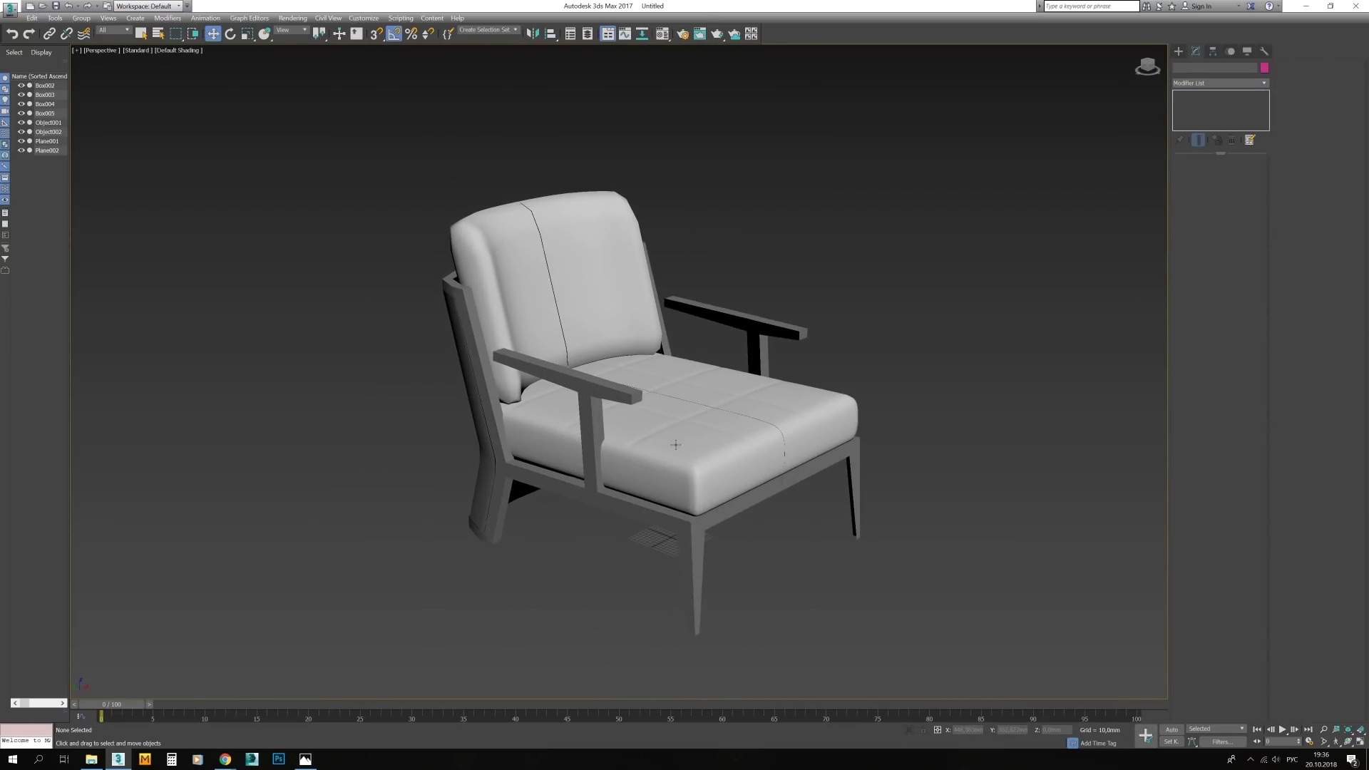
# Save the chair scene as 3.max on the chosen drive
pyautogui.click(11, 9)
pyautogui.click(18, 114)
pyautogui.click(191, 43)
pyautogui.click(112, 109)
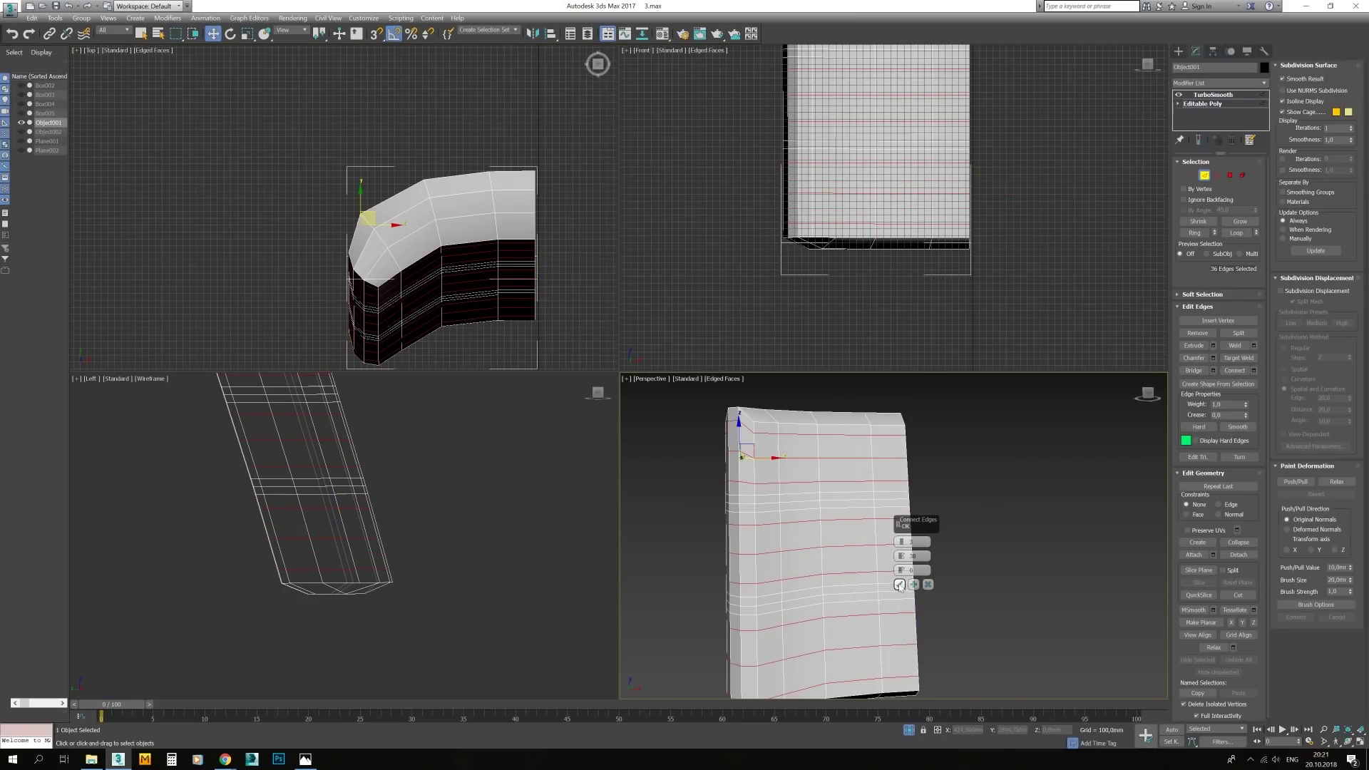
# Maximise the perspective view in polygon mode and look down on the chair frame
pyautogui.hotkey('alt', 'w')
pyautogui.press('4')
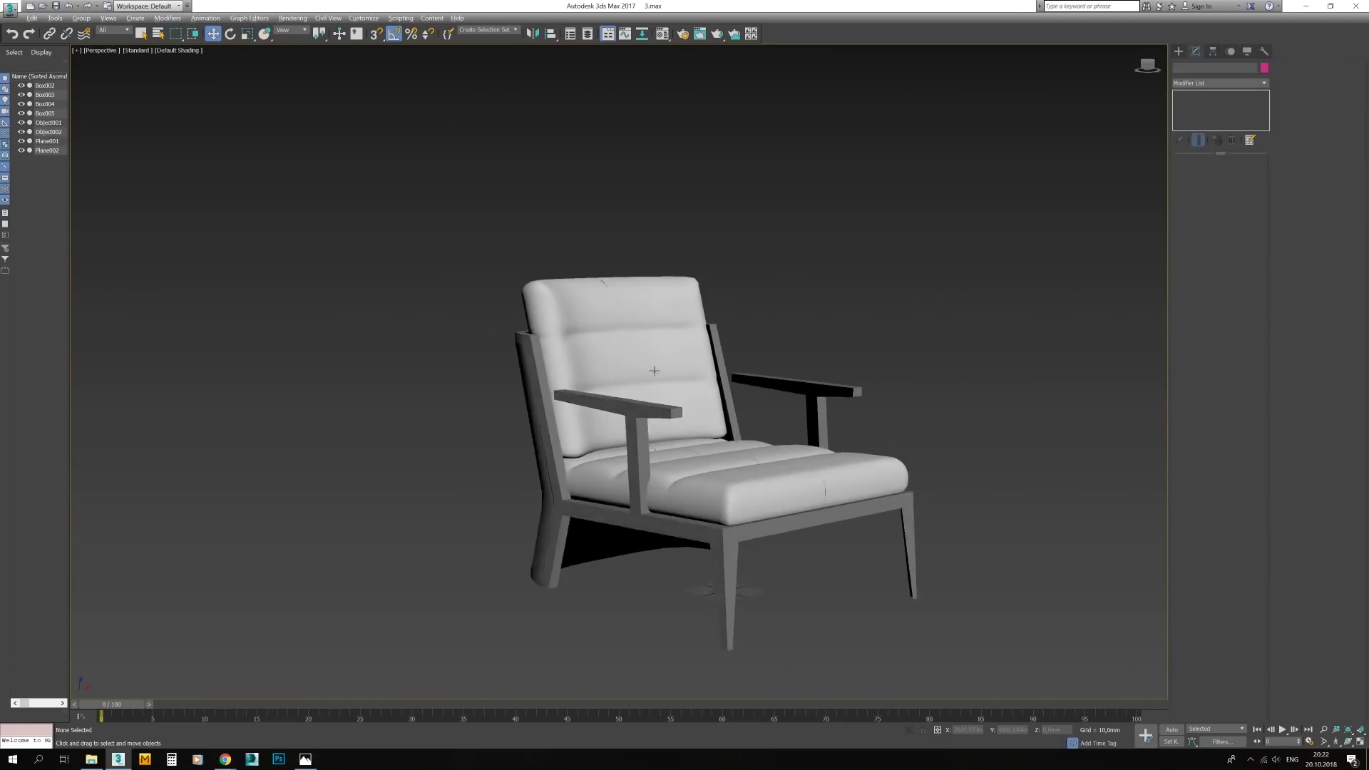
pyautogui.keyDown('alt'); pyautogui.moveTo(654, 371); pyautogui.dragTo(703, 454, button='middle'); pyautogui.keyUp('alt')
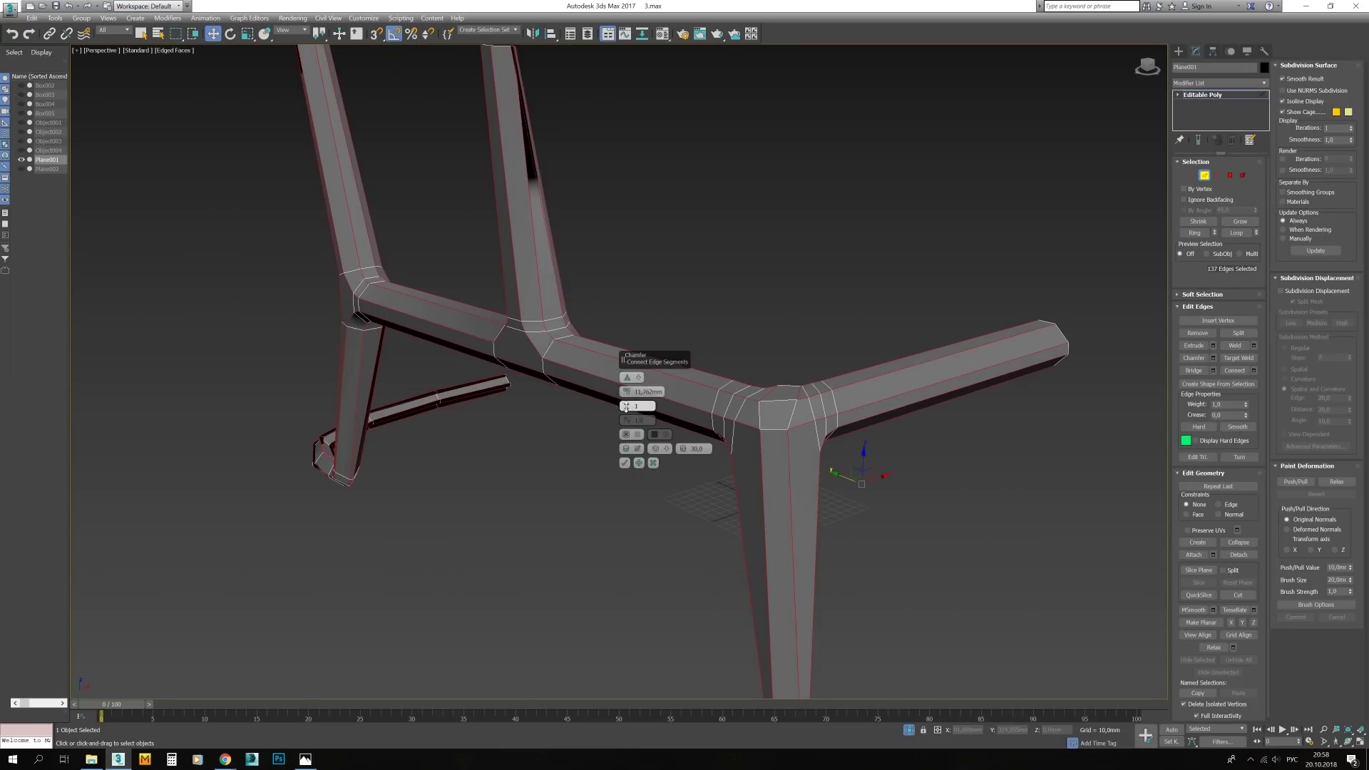
# Narrow the frame-edge chamfer to about 3.25 mm, apply it, and inspect the armrest joint
pyautogui.moveTo(626, 391); pyautogui.dragTo(632, 446)
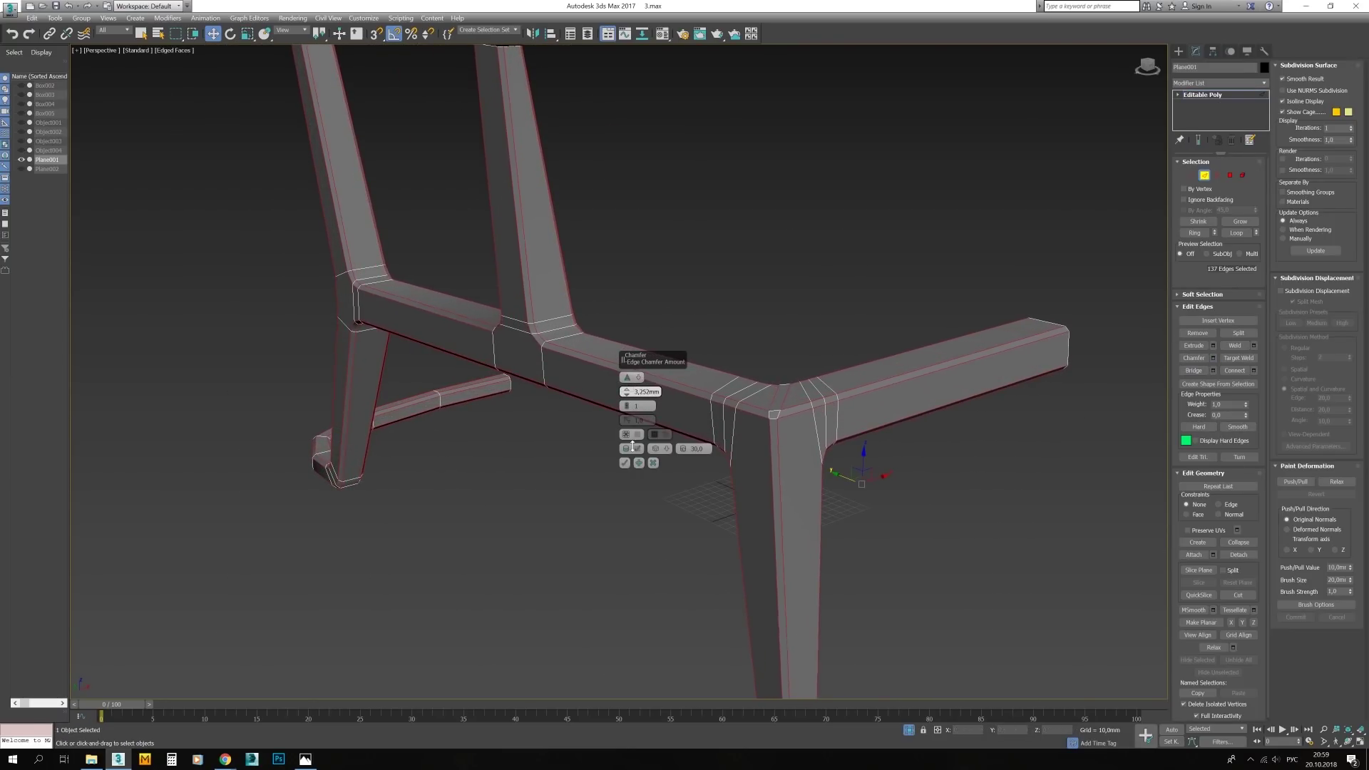
pyautogui.click(625, 464)
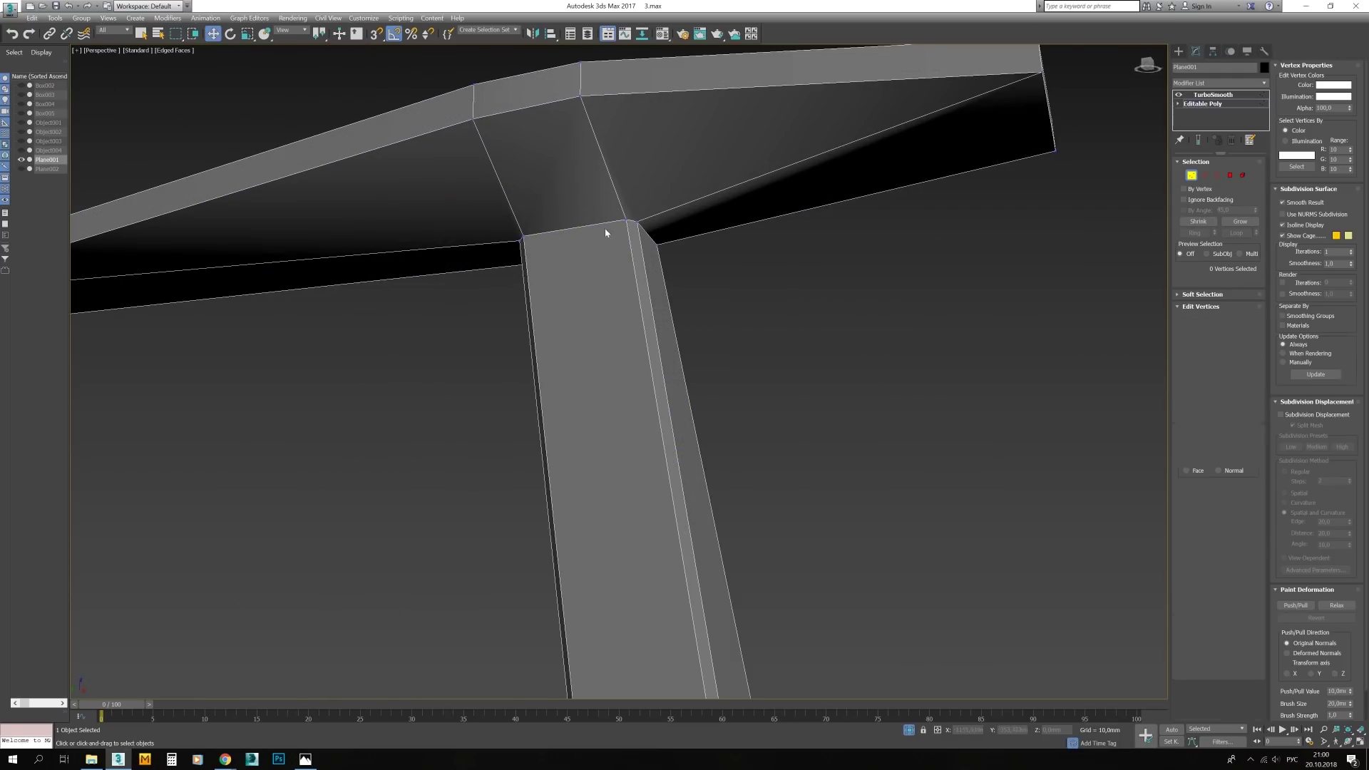
pyautogui.keyDown('alt'); pyautogui.moveTo(731, 232); pyautogui.dragTo(715, 439, button='middle'); pyautogui.keyUp('alt')
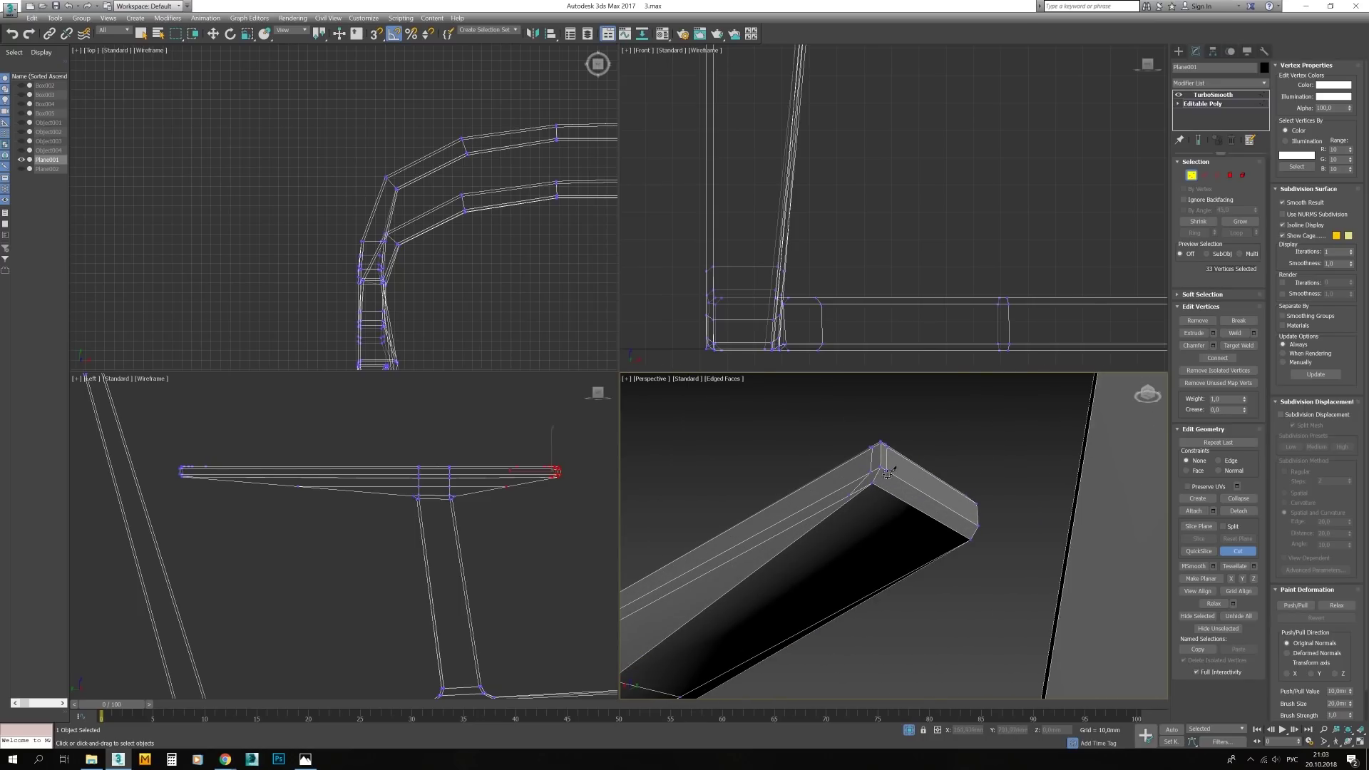
pyautogui.moveTo(888, 474)
pyautogui.keyDown('alt'); pyautogui.mouseDown(button='middle')
pyautogui.moveTo(897, 406)
pyautogui.moveTo(803, 531)
pyautogui.moveTo(943, 471)
pyautogui.moveTo(918, 513)
pyautogui.moveTo(925, 487)
pyautogui.mouseUp(button='middle'); pyautogui.keyUp('alt')
# Cut new edges across the armrest end cap to tighten its corners
pyautogui.press('2')
pyautogui.click(916, 410)
pyautogui.click(804, 532)
pyautogui.rightClick(803, 532)
pyautogui.press('1')
pyautogui.hotkey('alt', 'c')
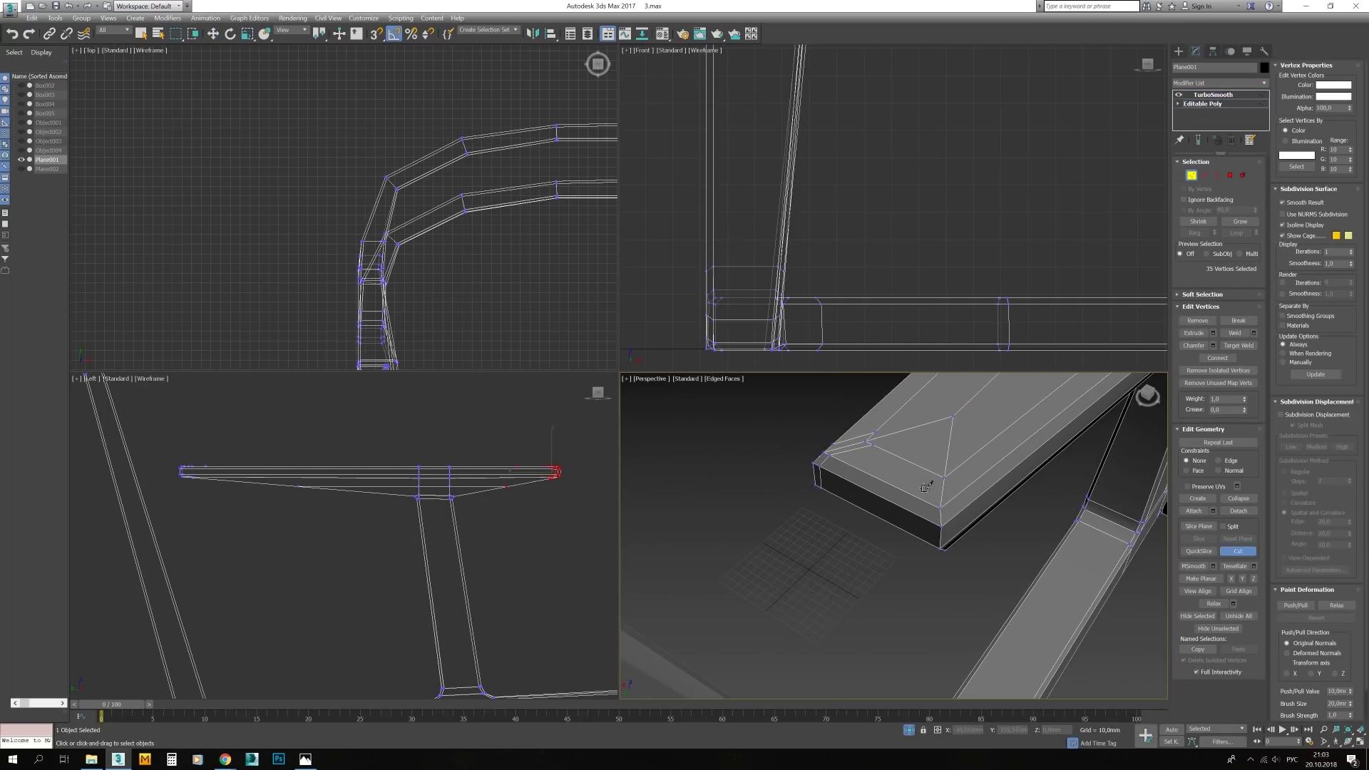
pyautogui.keyDown('alt'); pyautogui.moveTo(936, 535); pyautogui.dragTo(870, 535, button='middle'); pyautogui.keyUp('alt')
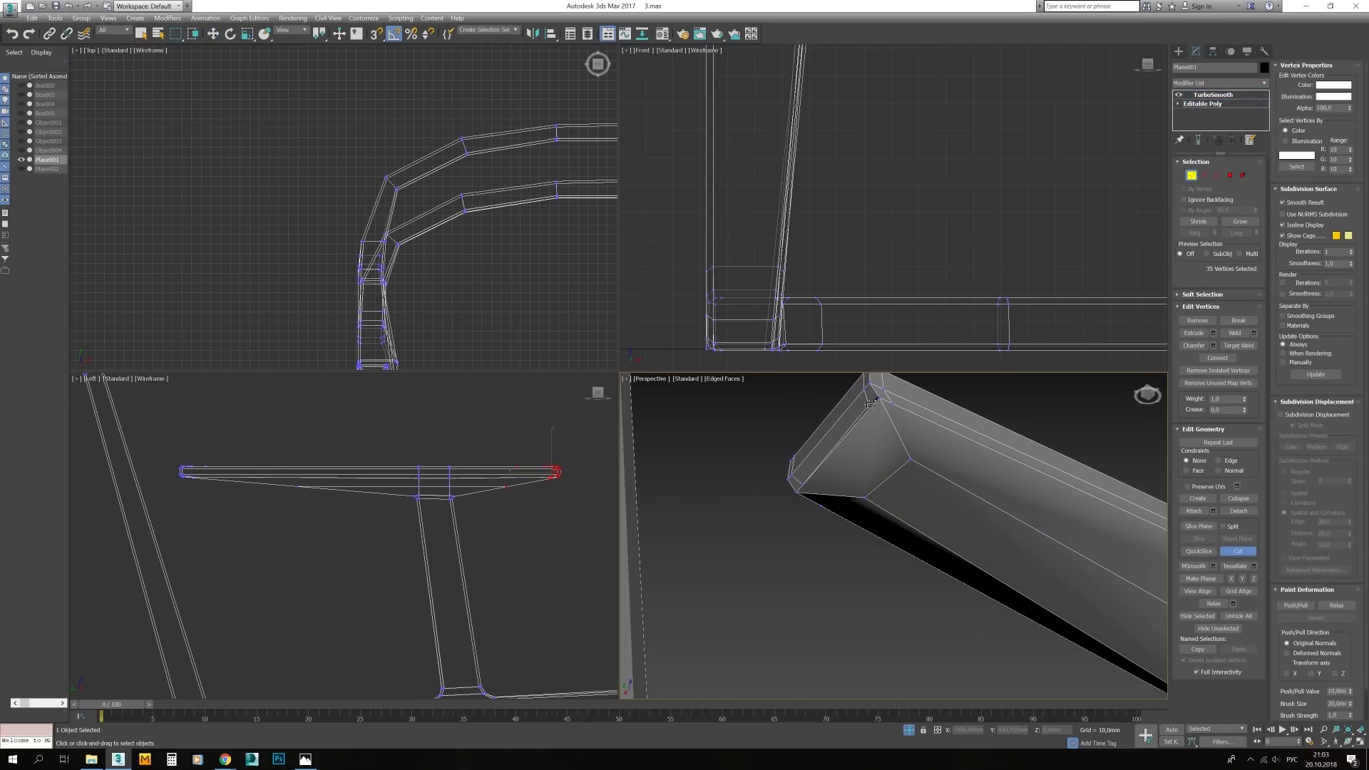
pyautogui.click(871, 535)
pyautogui.scroll(-5, 941, 579)
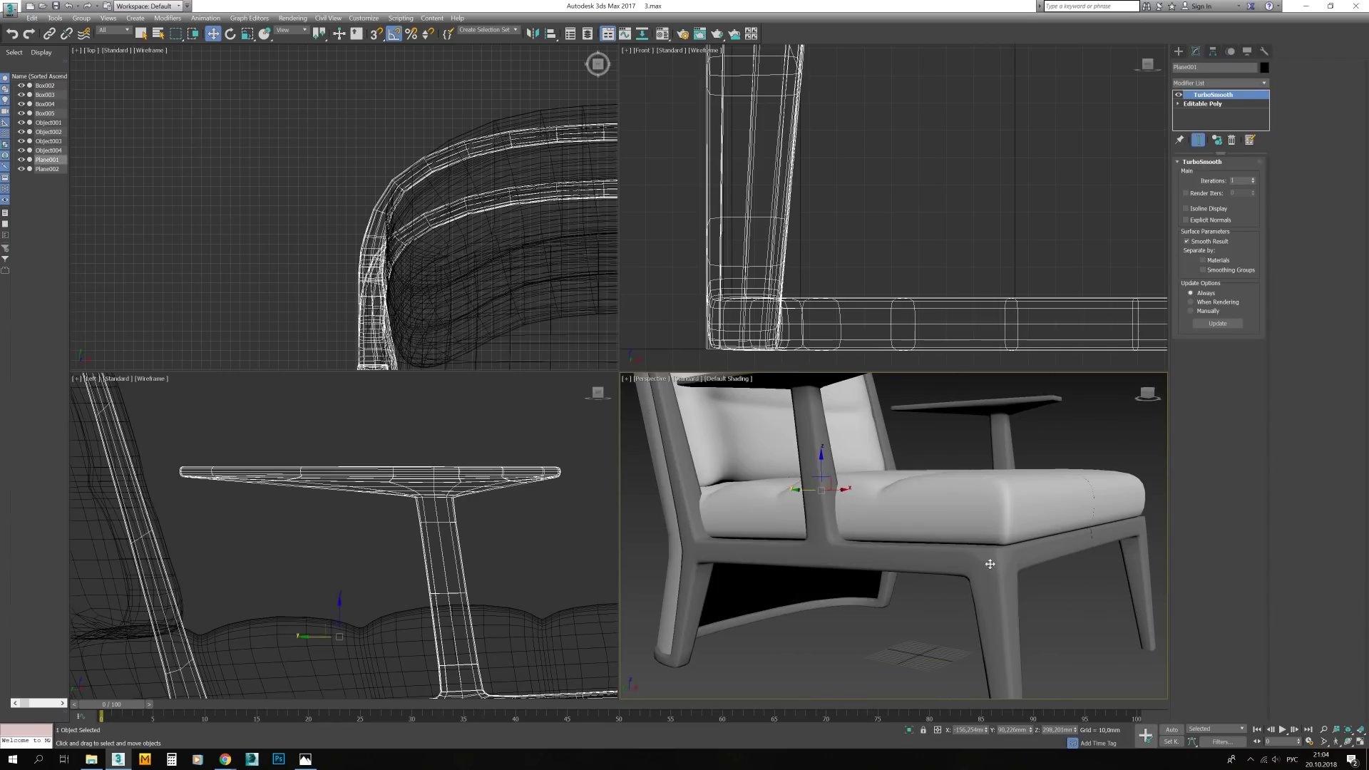
# Turn the selected back edges into a spline shape rendered as rectangular slats
pyautogui.scroll(-2, 428, 559)
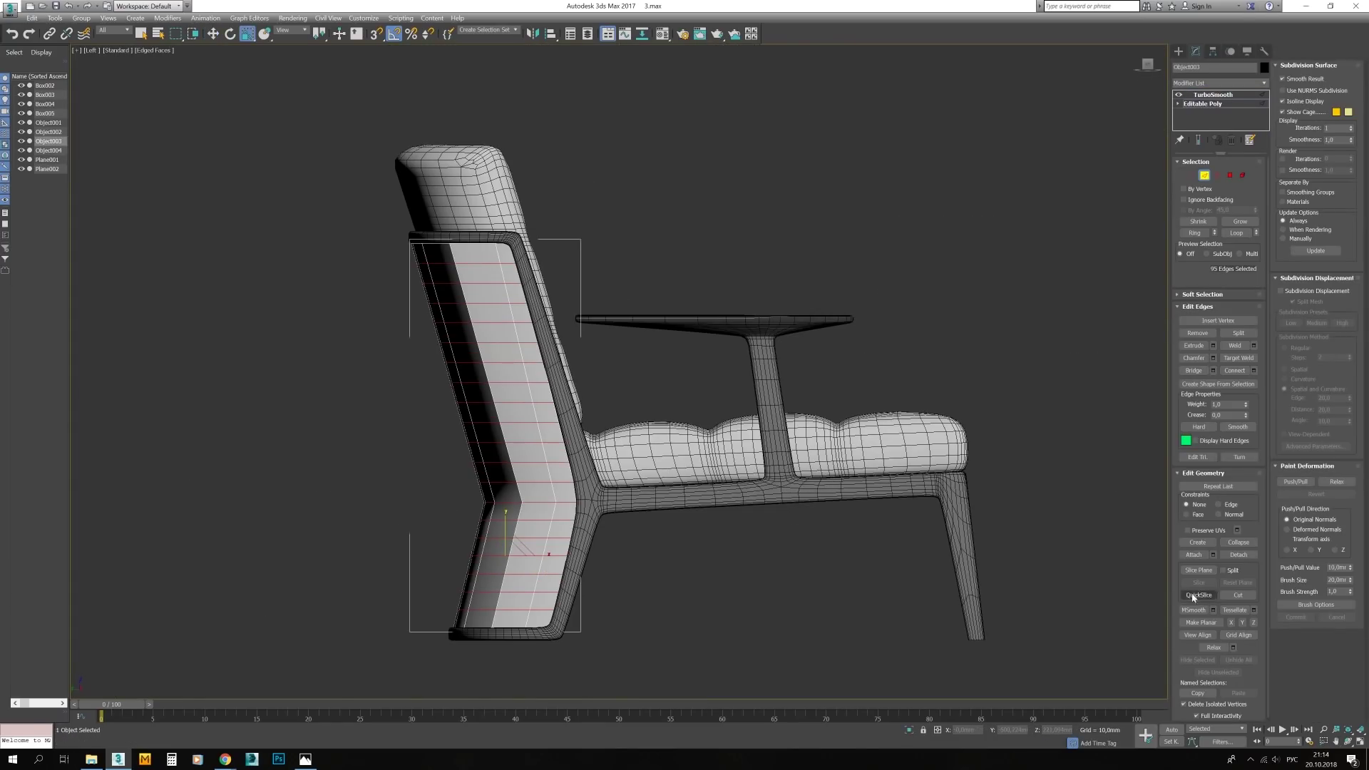
pyautogui.click(654, 404)
pyautogui.scroll(2, 504, 504)
pyautogui.click(1183, 183)
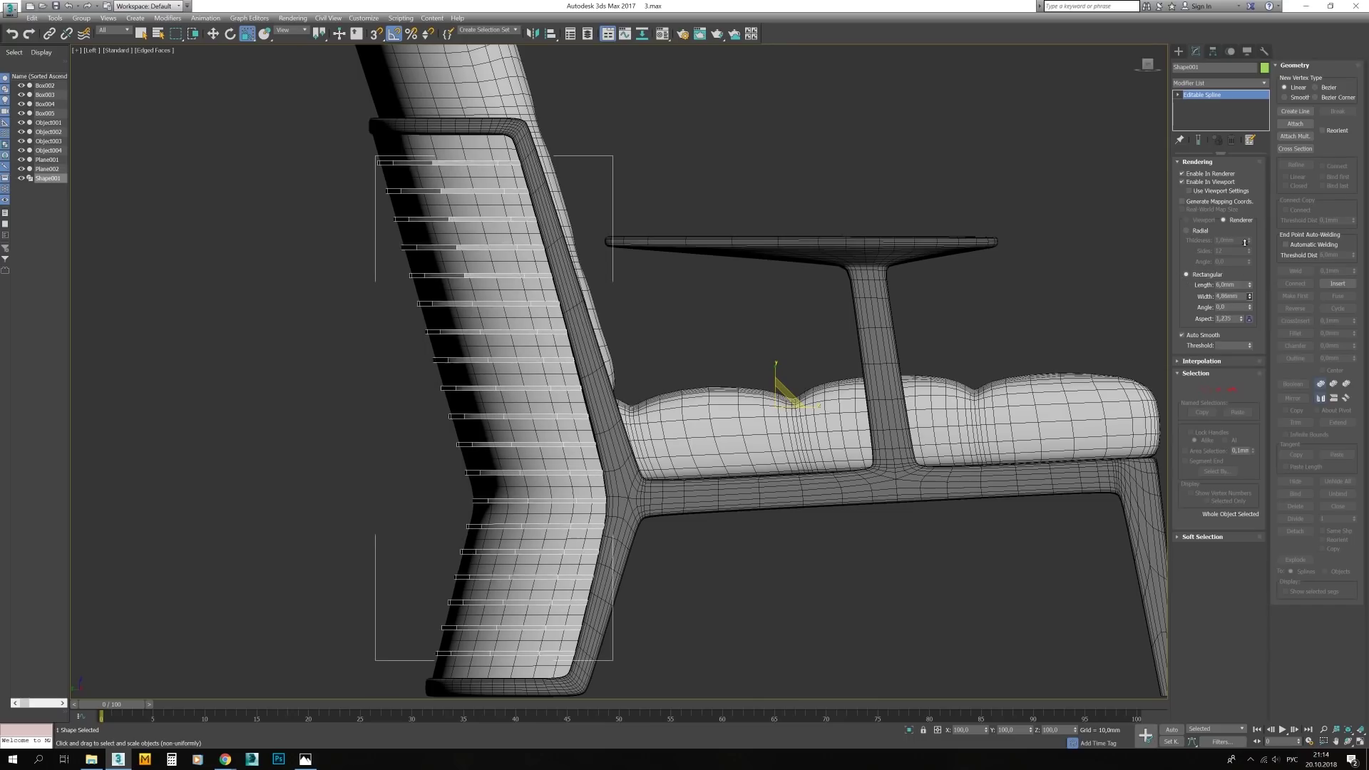
# Inspect and scale the slat splines in the enlarged side view
pyautogui.hotkey('alt', 'w')
pyautogui.scroll(4, 880, 605)
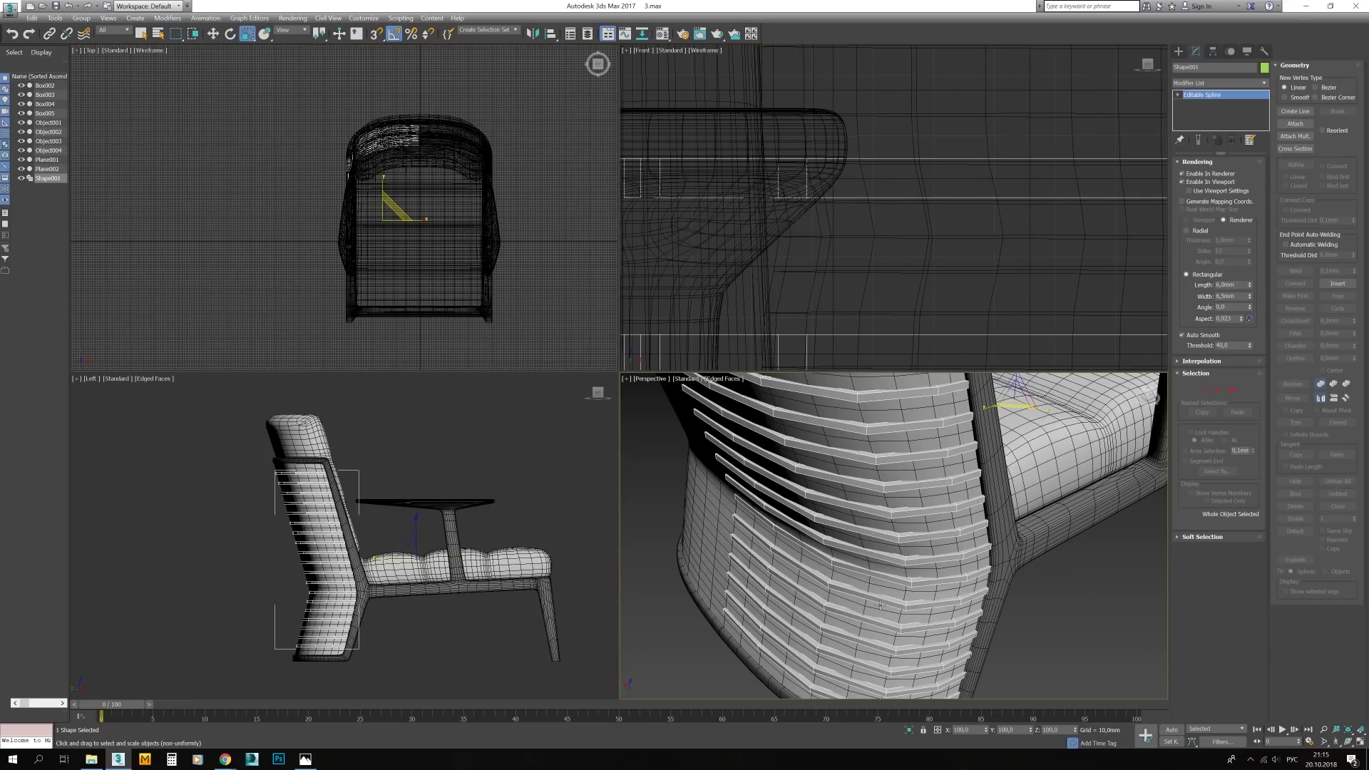
pyautogui.scroll(-3, 891, 535)
pyautogui.hotkey('alt', 'w')
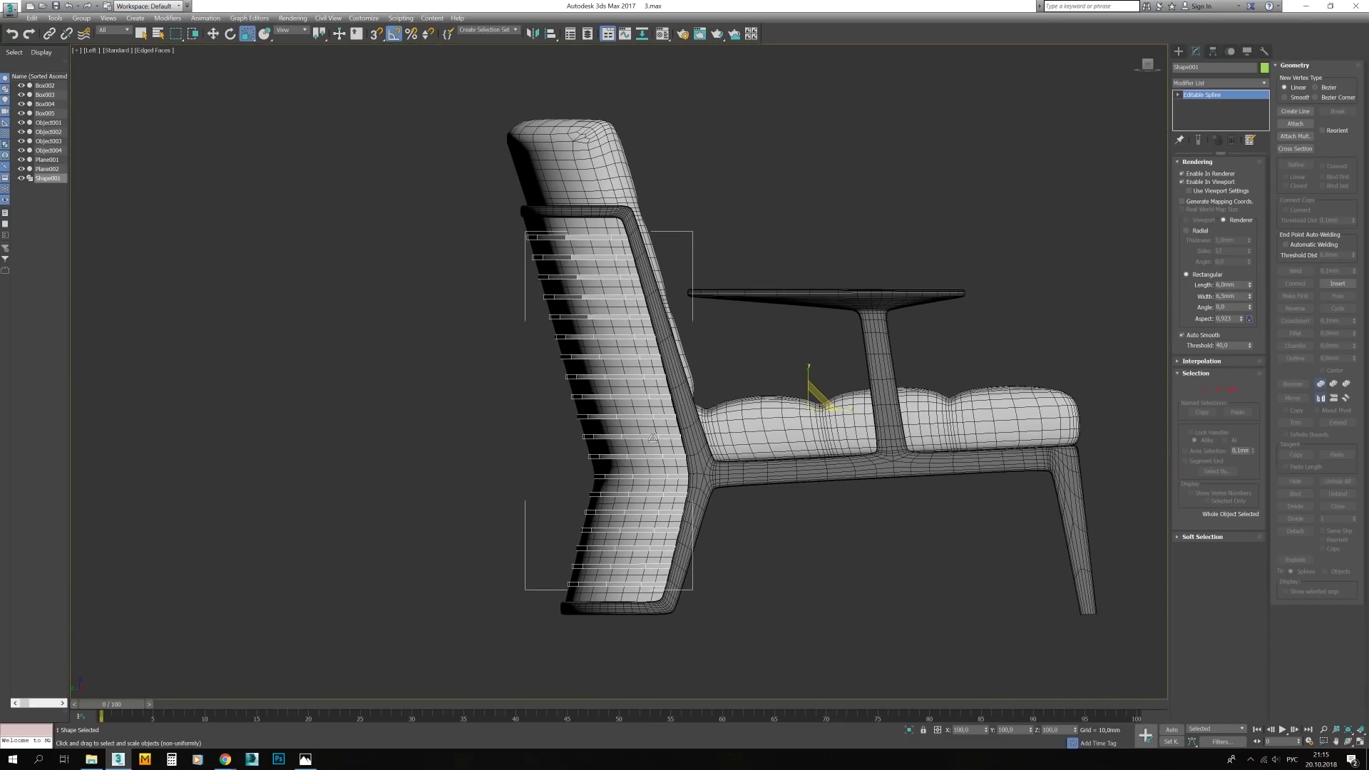
pyautogui.scroll(4, 560, 258)
pyautogui.press('3')
pyautogui.scroll(-3, 848, 363)
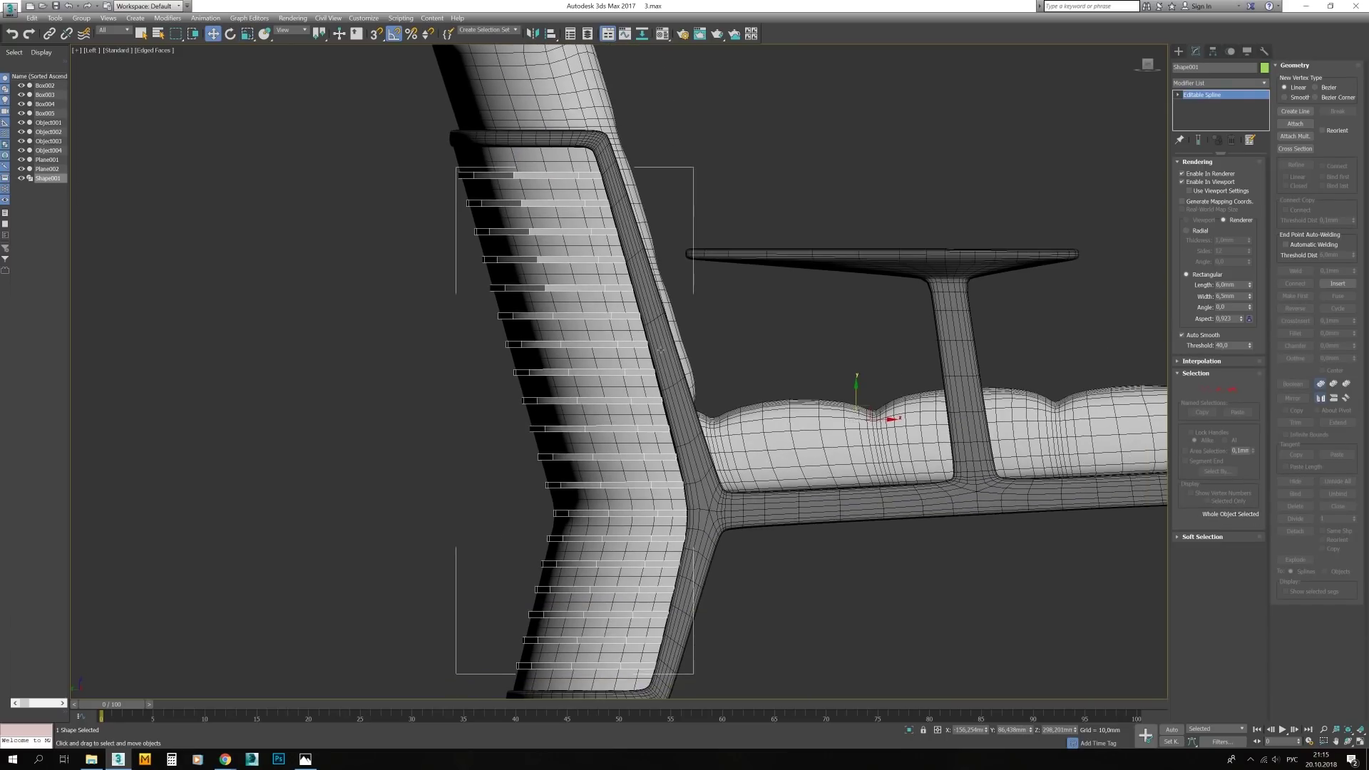
pyautogui.hotkey('ctrl', 'b')
pyautogui.press('r')
pyautogui.hotkey('alt', 'w')
# Convert the slats to an editable mesh and isolate them in wireframe side view
pyautogui.rightClick(884, 563)
pyautogui.click(984, 677)
pyautogui.hotkey('alt', 'q')
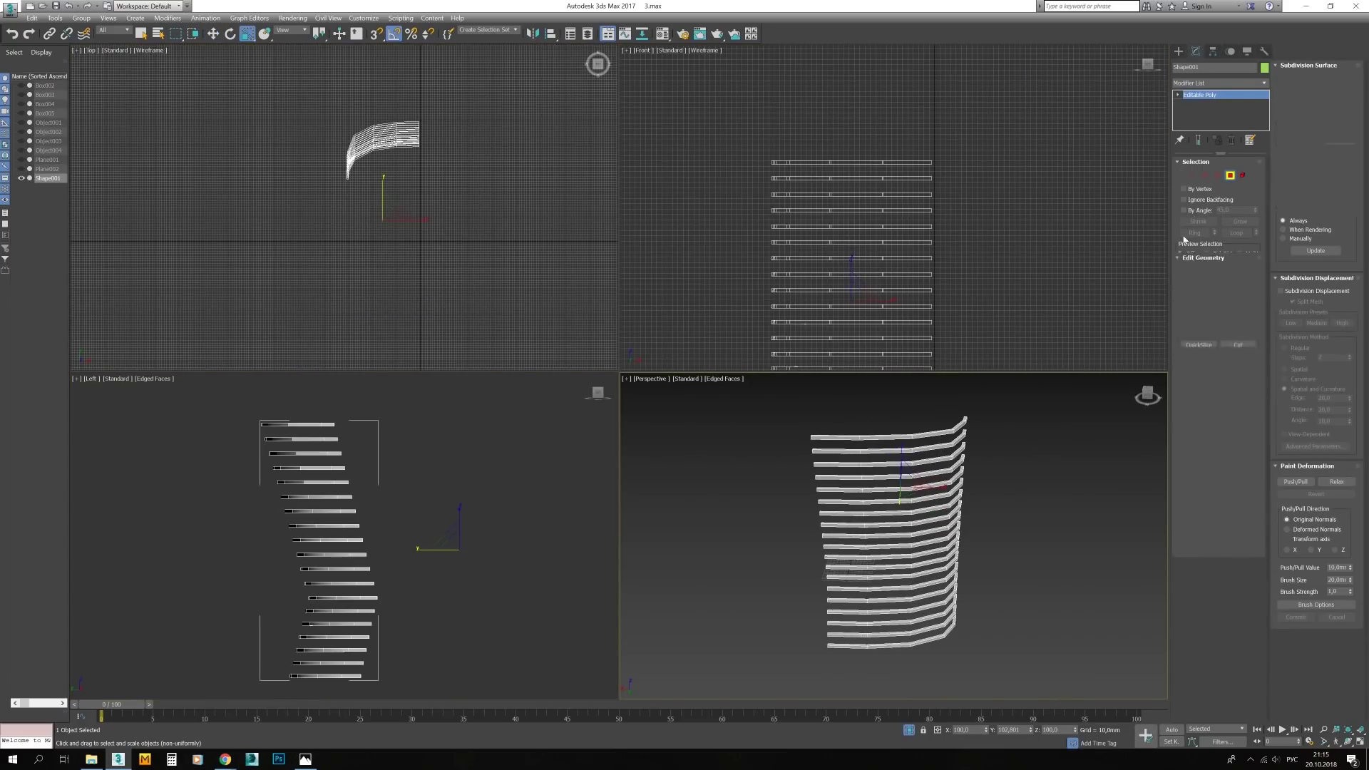
pyautogui.press('4')
pyautogui.hotkey('alt', 'w')
pyautogui.press('F3')
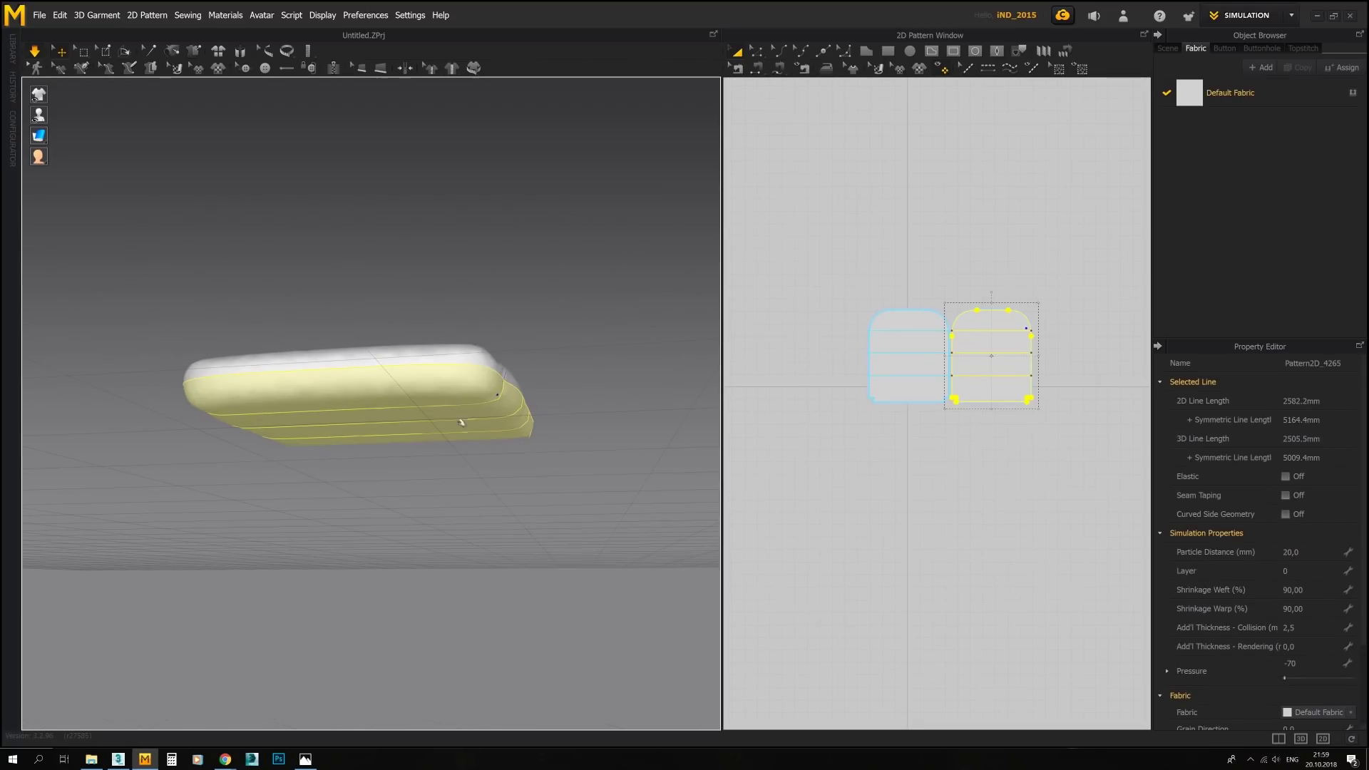
# Select internal lines on the pillow pattern and open their fold options
pyautogui.click(515, 317)
pyautogui.moveTo(515, 317); pyautogui.dragTo(296, 392, button='right')
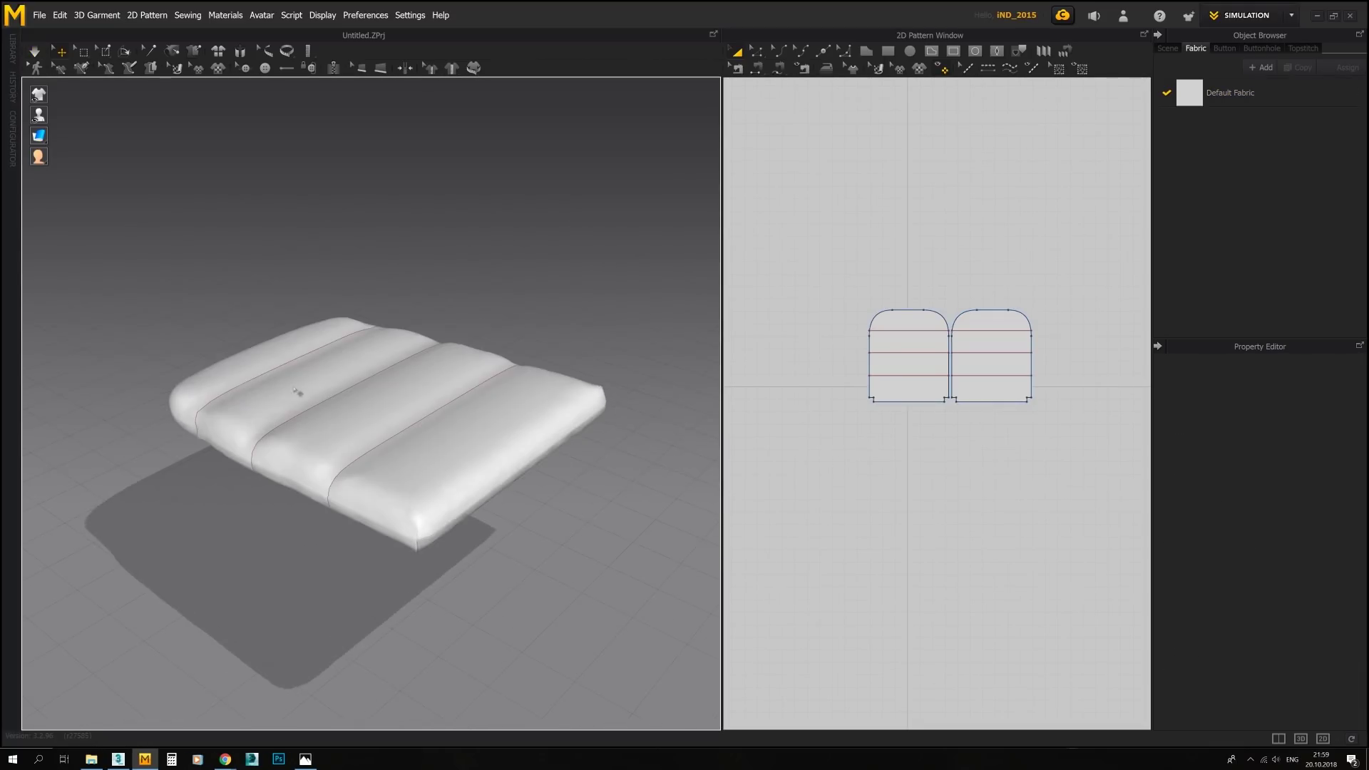
pyautogui.scroll(3, 884, 367)
pyautogui.click(884, 367)
pyautogui.rightClick(813, 328)
pyautogui.rightClick(845, 285)
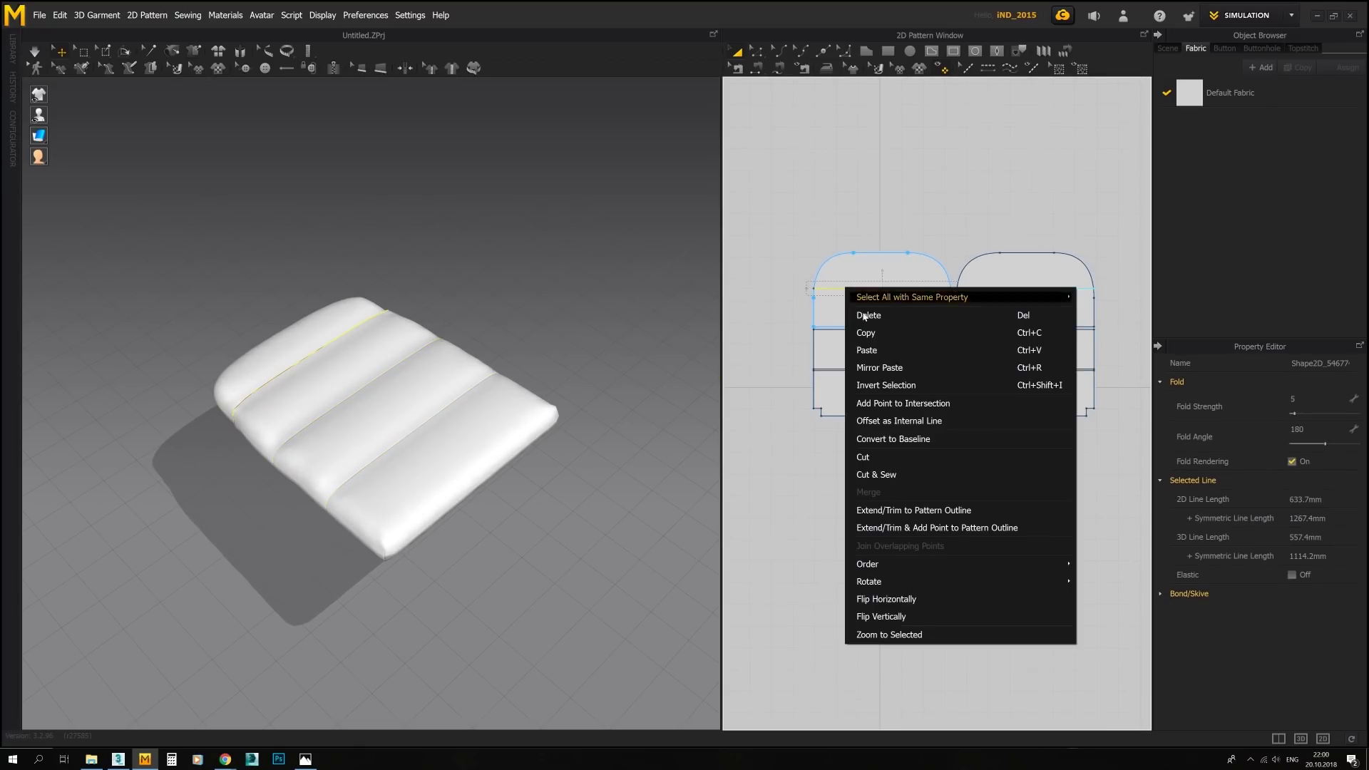
pyautogui.moveTo(575, 295); pyautogui.dragTo(553, 305, button='right')
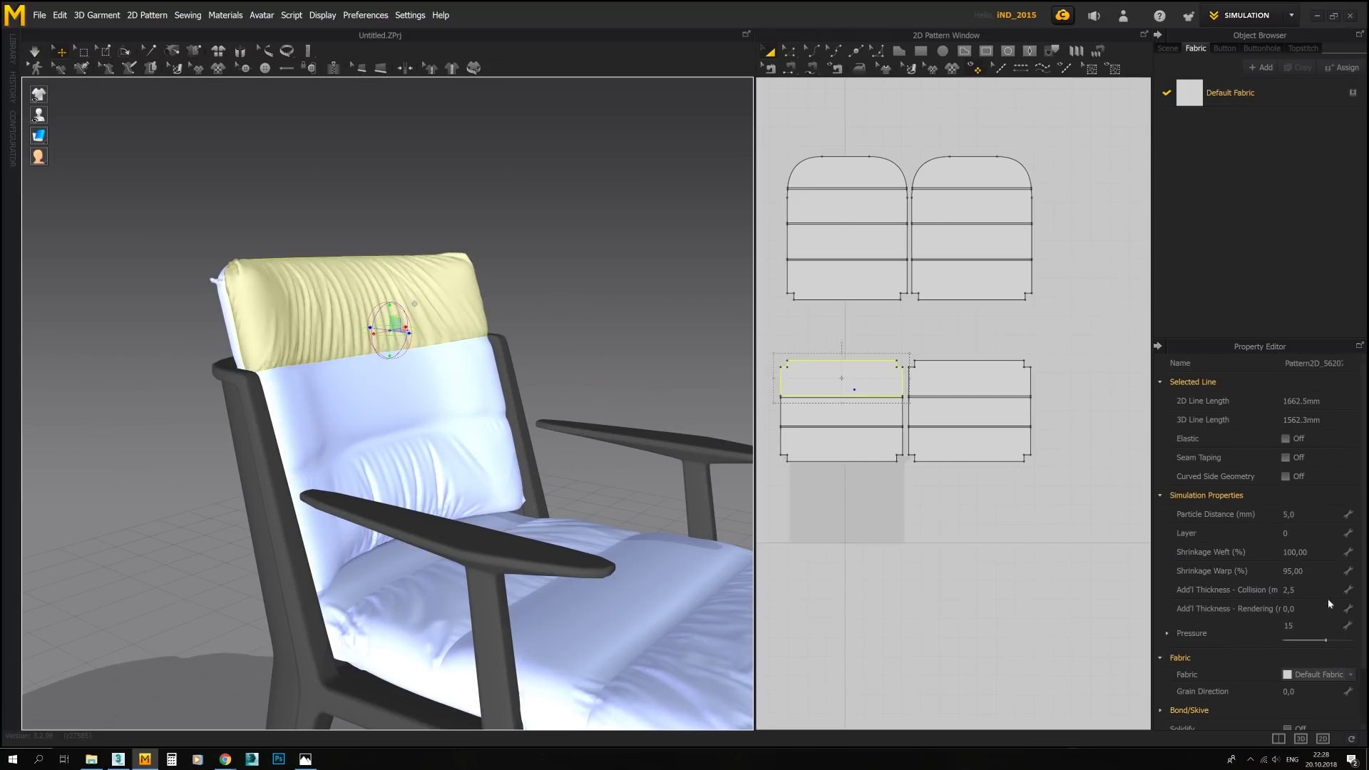
# Orbit around the chair and select the back cushion's middle band
pyautogui.click(541, 325)
pyautogui.moveTo(431, 337); pyautogui.dragTo(588, 384, button='right')
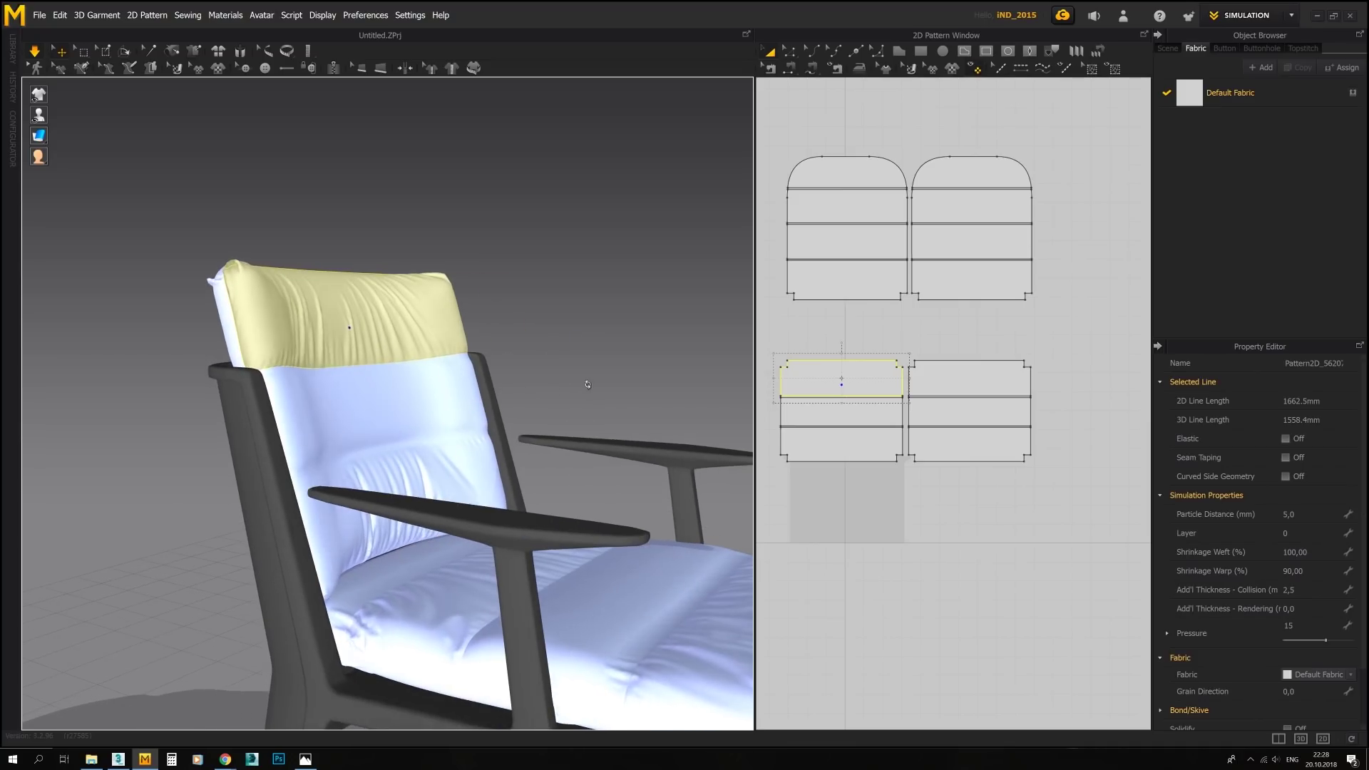
pyautogui.moveTo(618, 511); pyautogui.dragTo(305, 226, button='right')
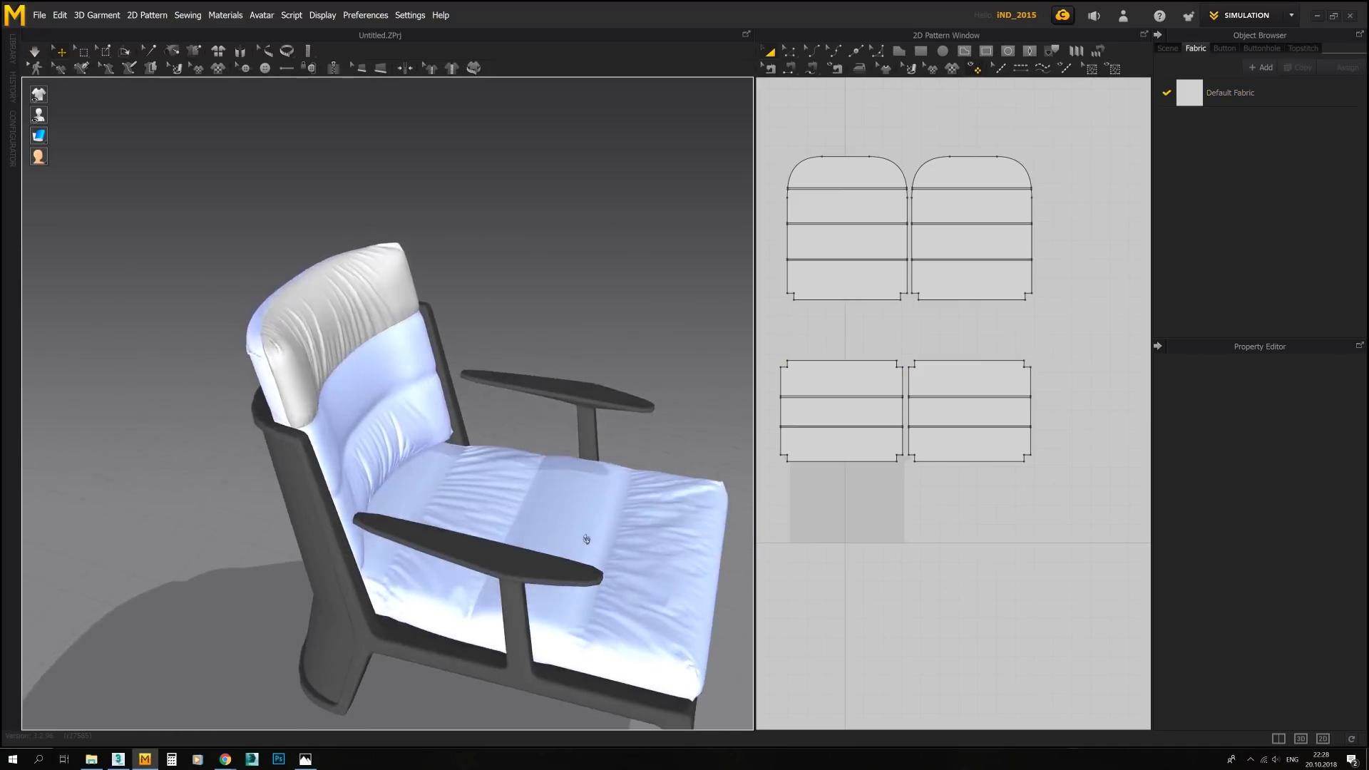
pyautogui.click(425, 426)
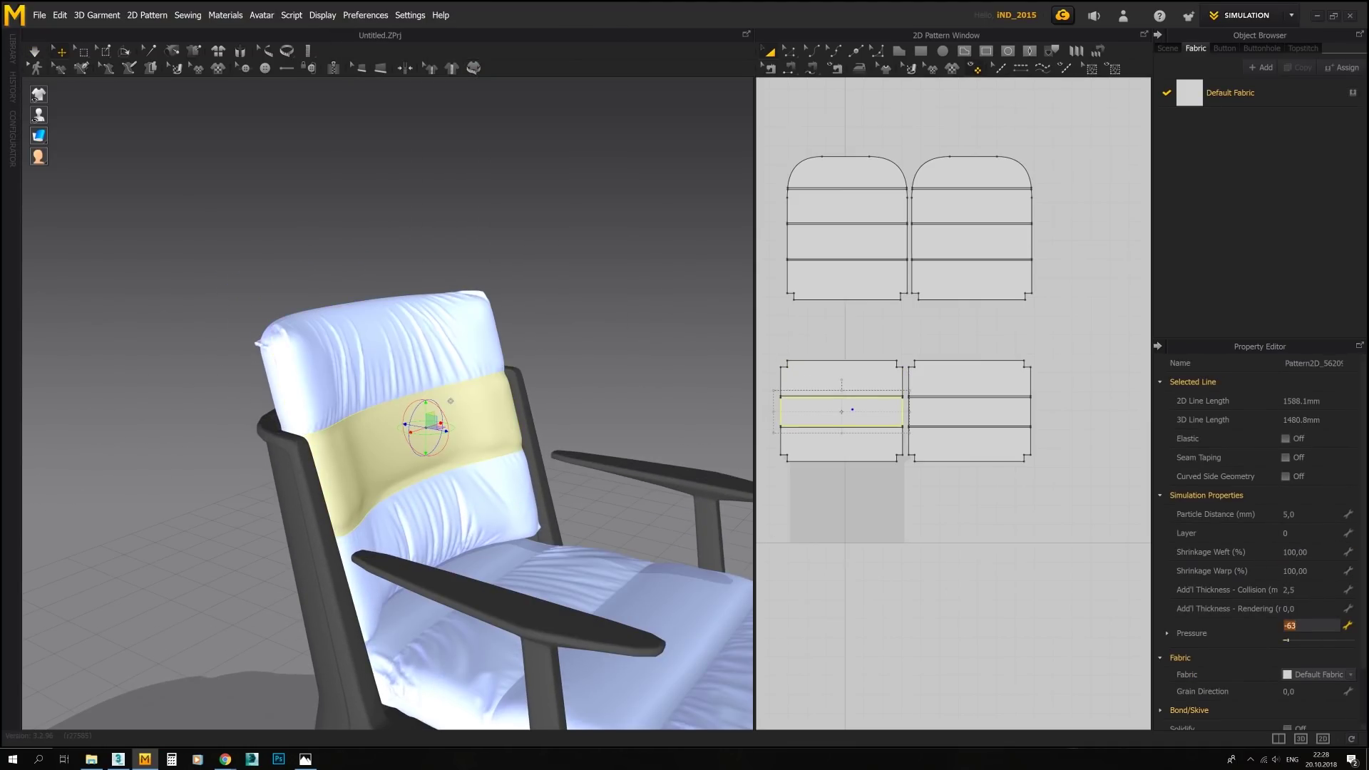
pyautogui.click(553, 246)
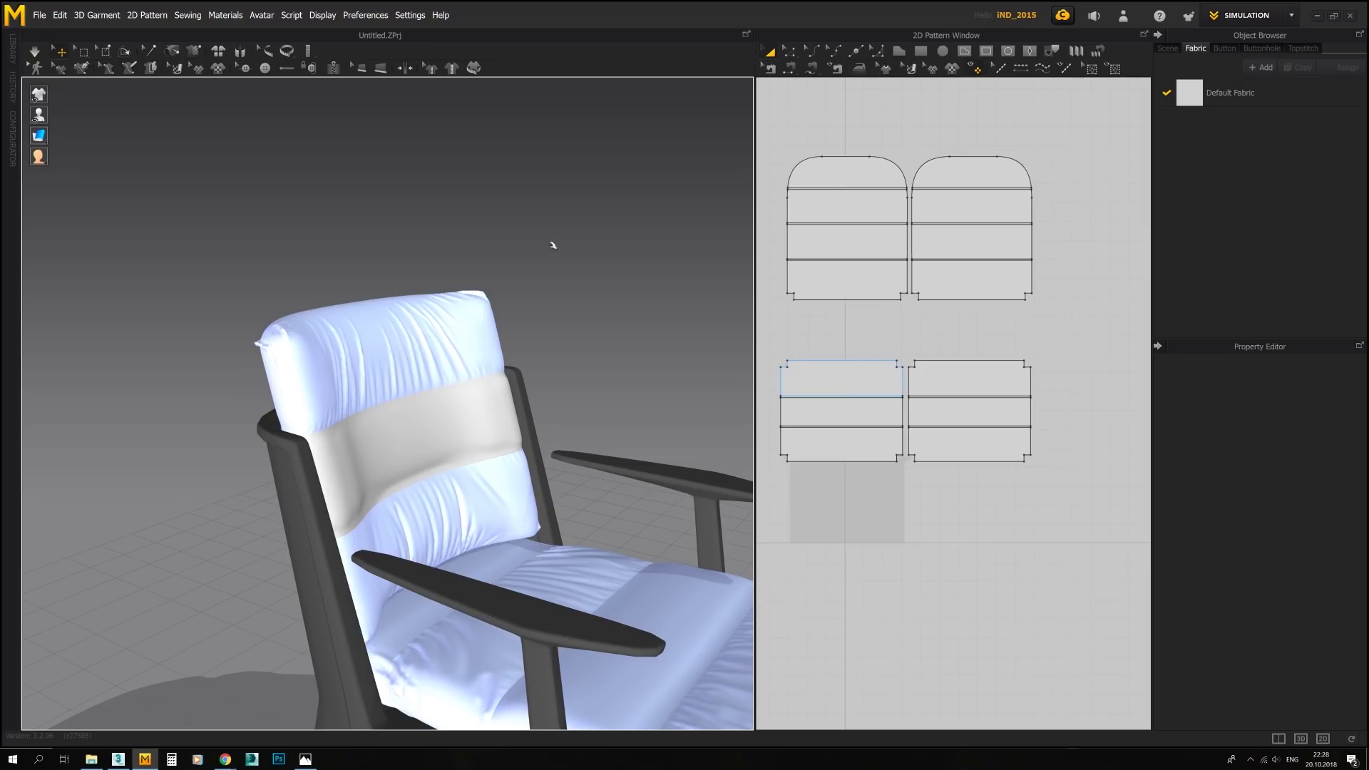
pyautogui.click(459, 438)
pyautogui.click(567, 324)
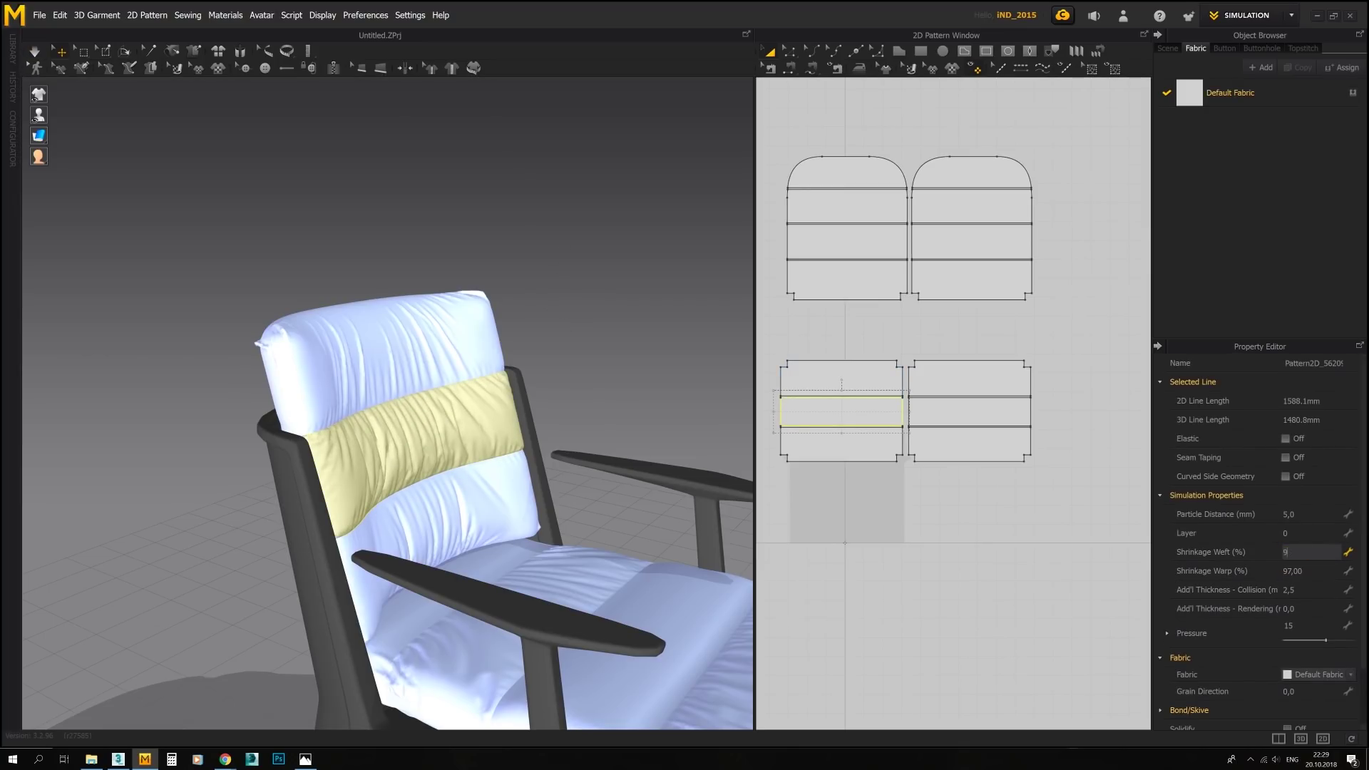
# View the chair from behind, then select the headrest and the seat strip
pyautogui.moveTo(549, 390); pyautogui.dragTo(271, 449, button='right')
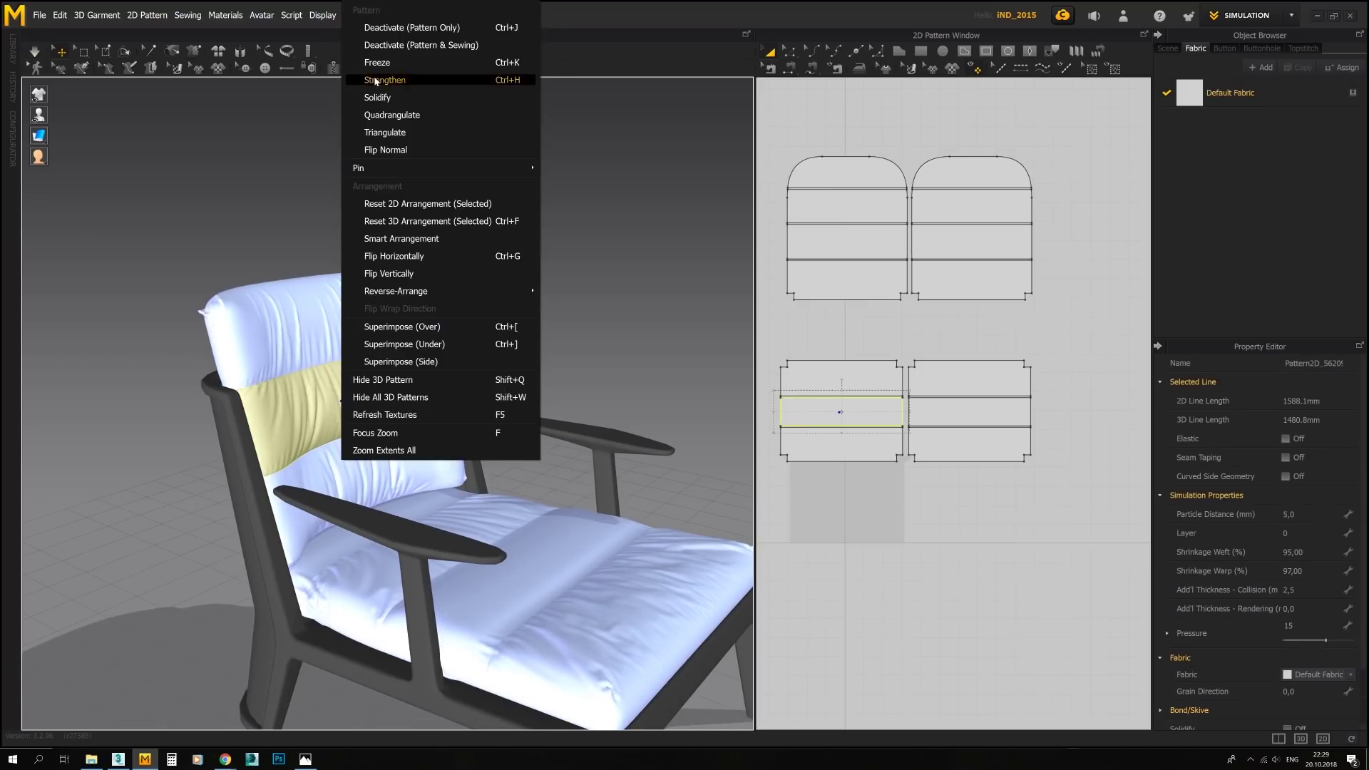
pyautogui.click(583, 211)
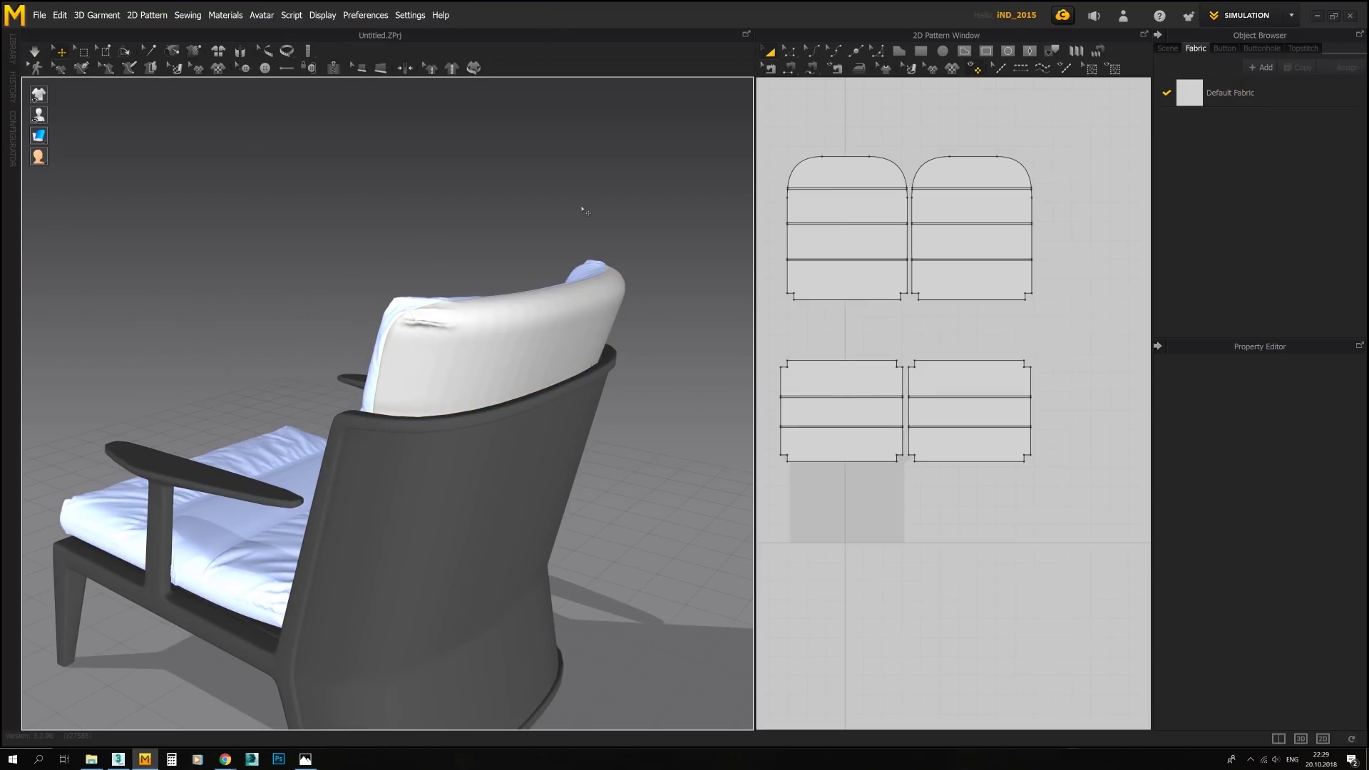
pyautogui.click(460, 353)
pyautogui.press('8')
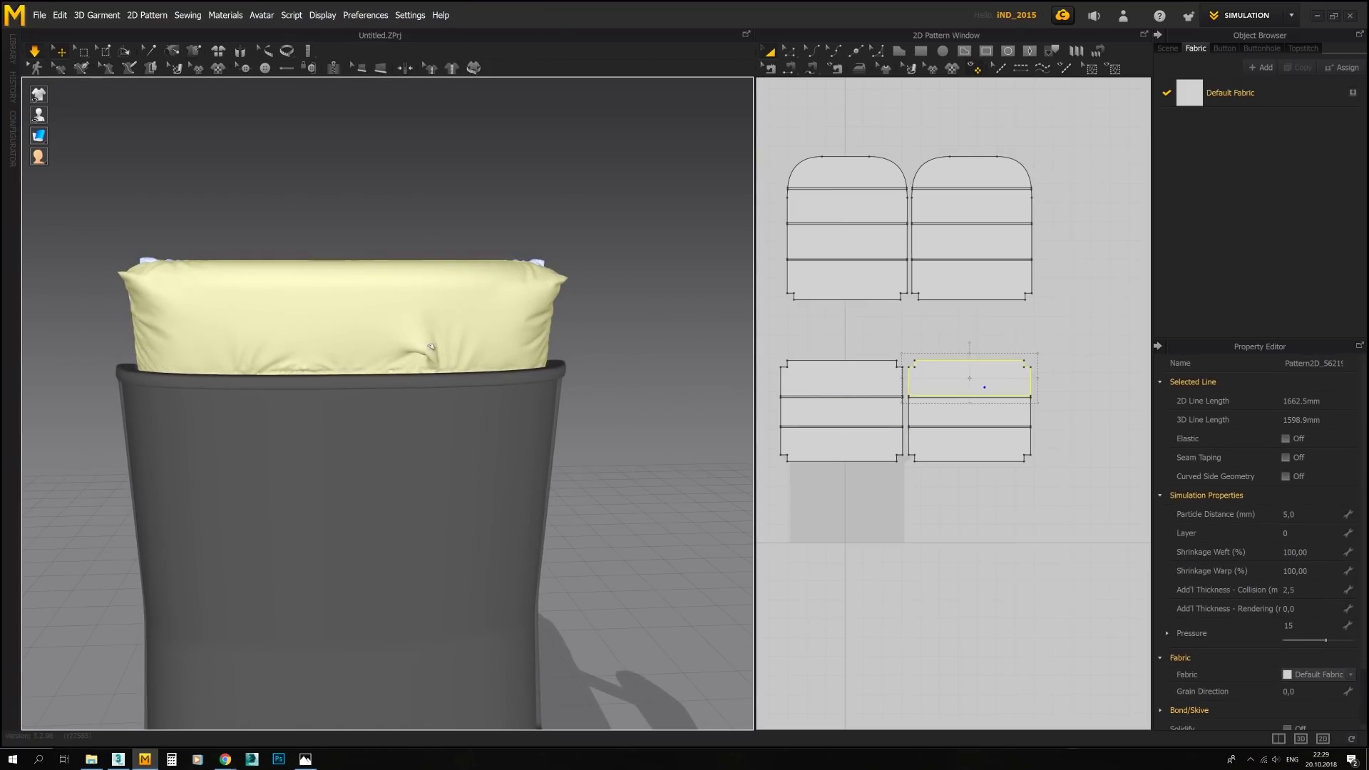
pyautogui.moveTo(432, 348)
pyautogui.mouseDown(button='right')
pyautogui.moveTo(198, 319)
pyautogui.moveTo(400, 428)
pyautogui.mouseUp(button='right')
pyautogui.rightClick(414, 460)
pyautogui.click(442, 456)
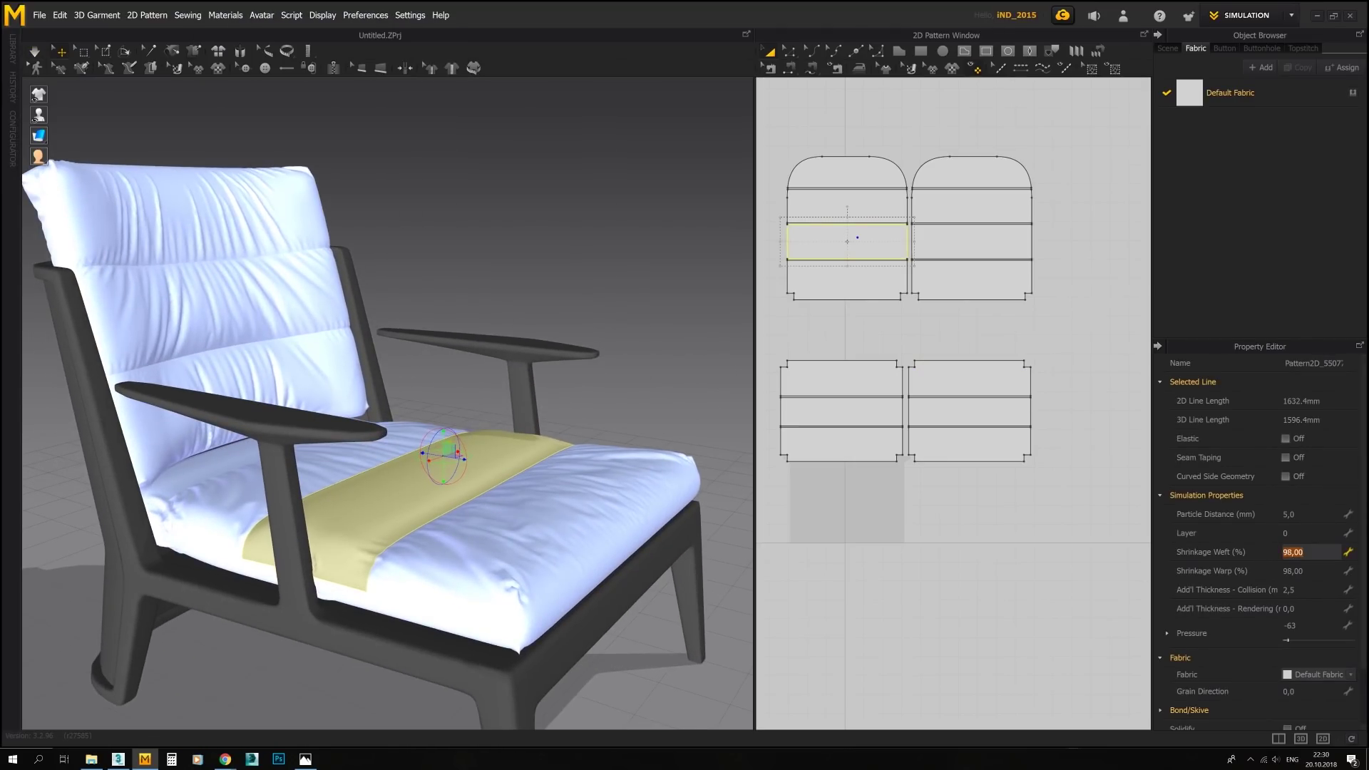
# Select the back-bottom strip, set 90% weft and warp shrinkage, then deselect
pyautogui.click(611, 392)
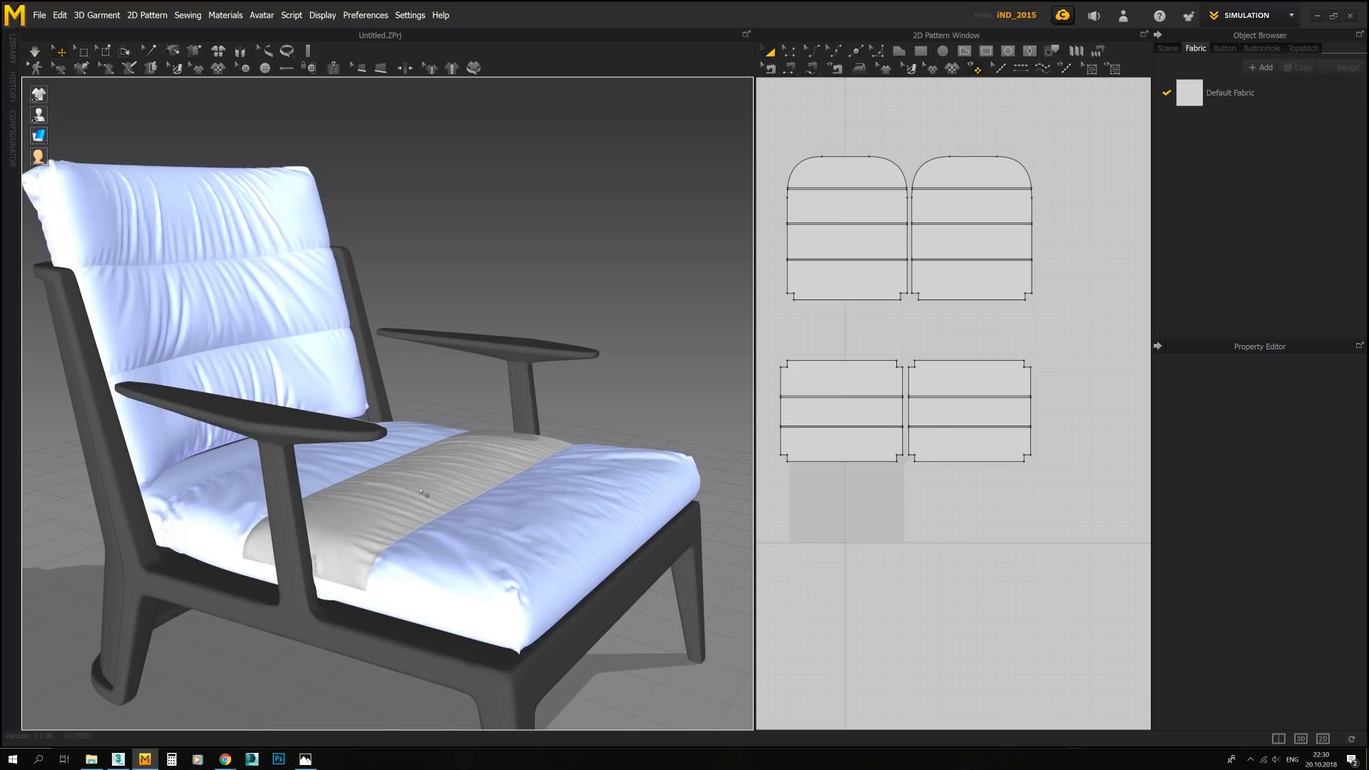
pyautogui.click(633, 393)
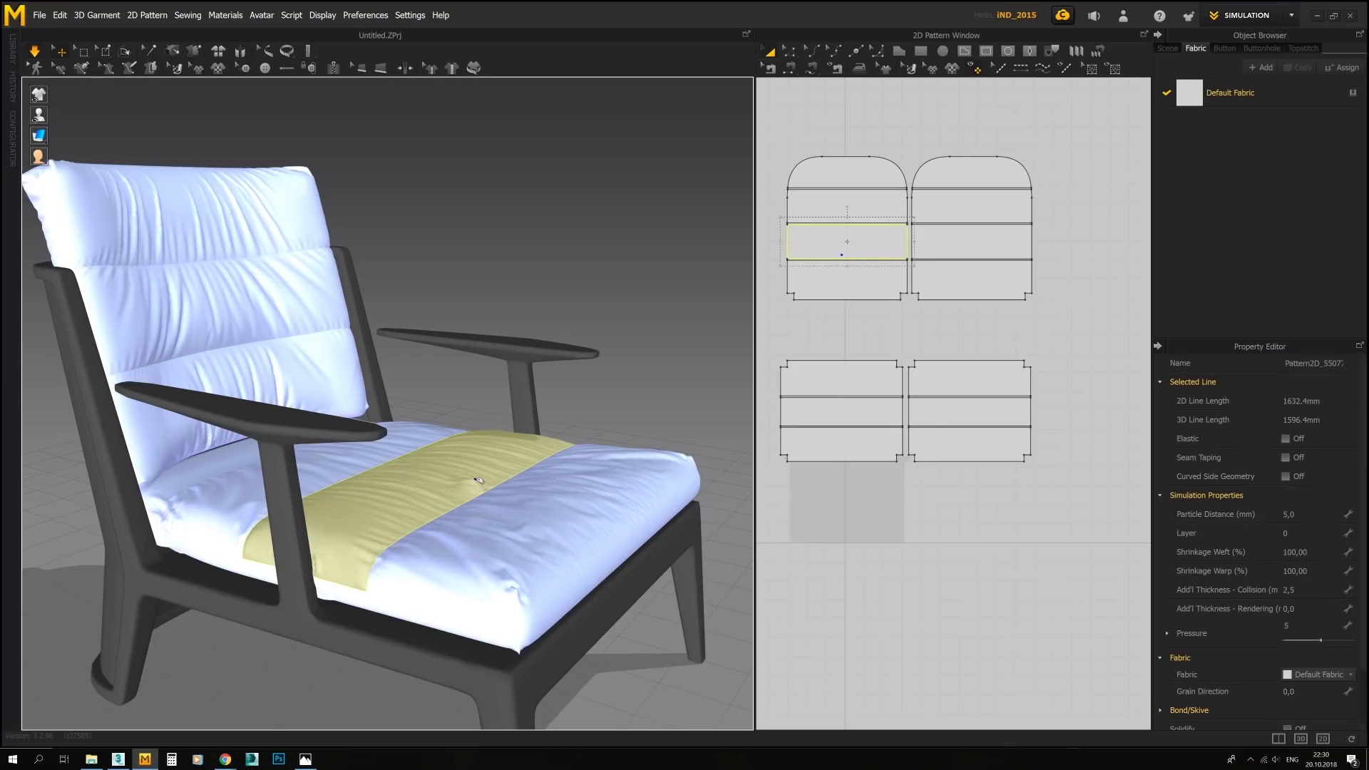
pyautogui.click(635, 397)
pyautogui.moveTo(635, 397); pyautogui.dragTo(538, 433, button='right')
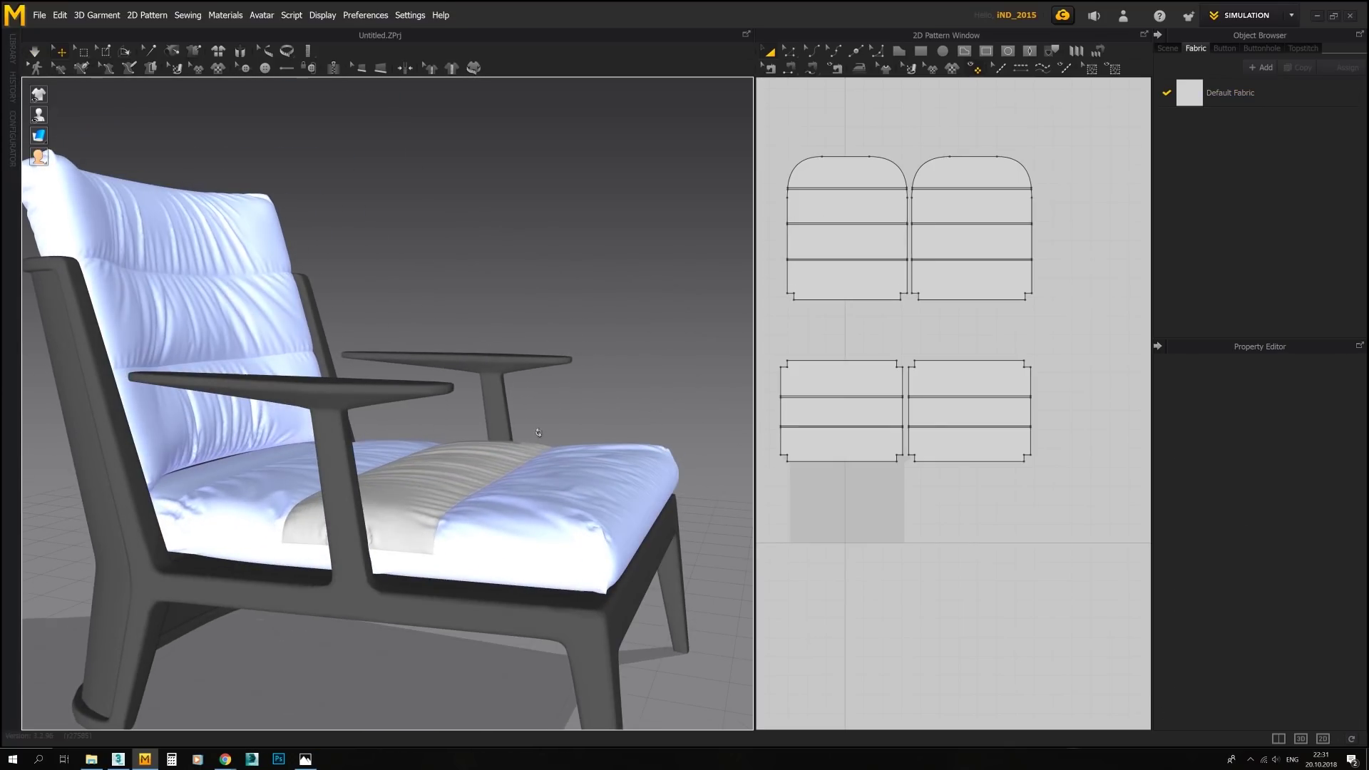
pyautogui.click(191, 469)
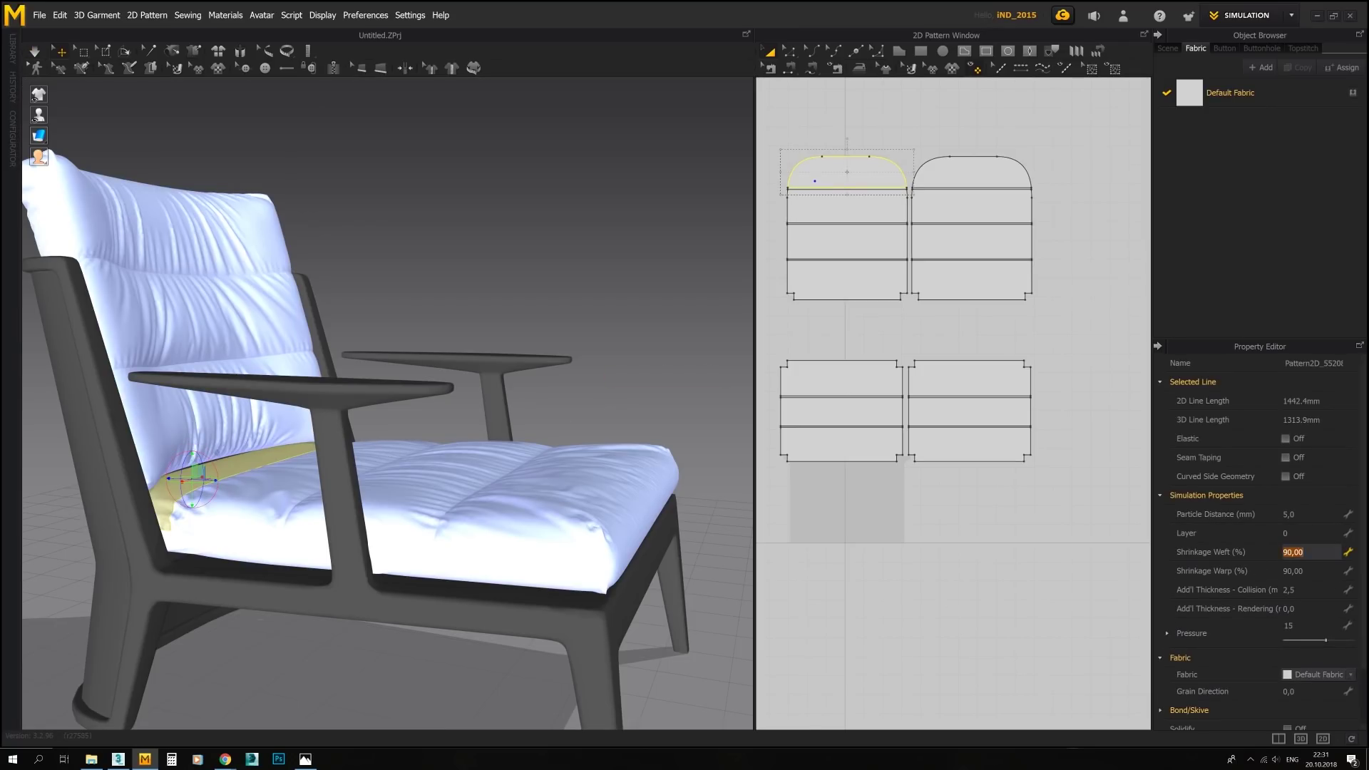
pyautogui.click(613, 417)
pyautogui.moveTo(613, 417); pyautogui.dragTo(586, 448, button='right')
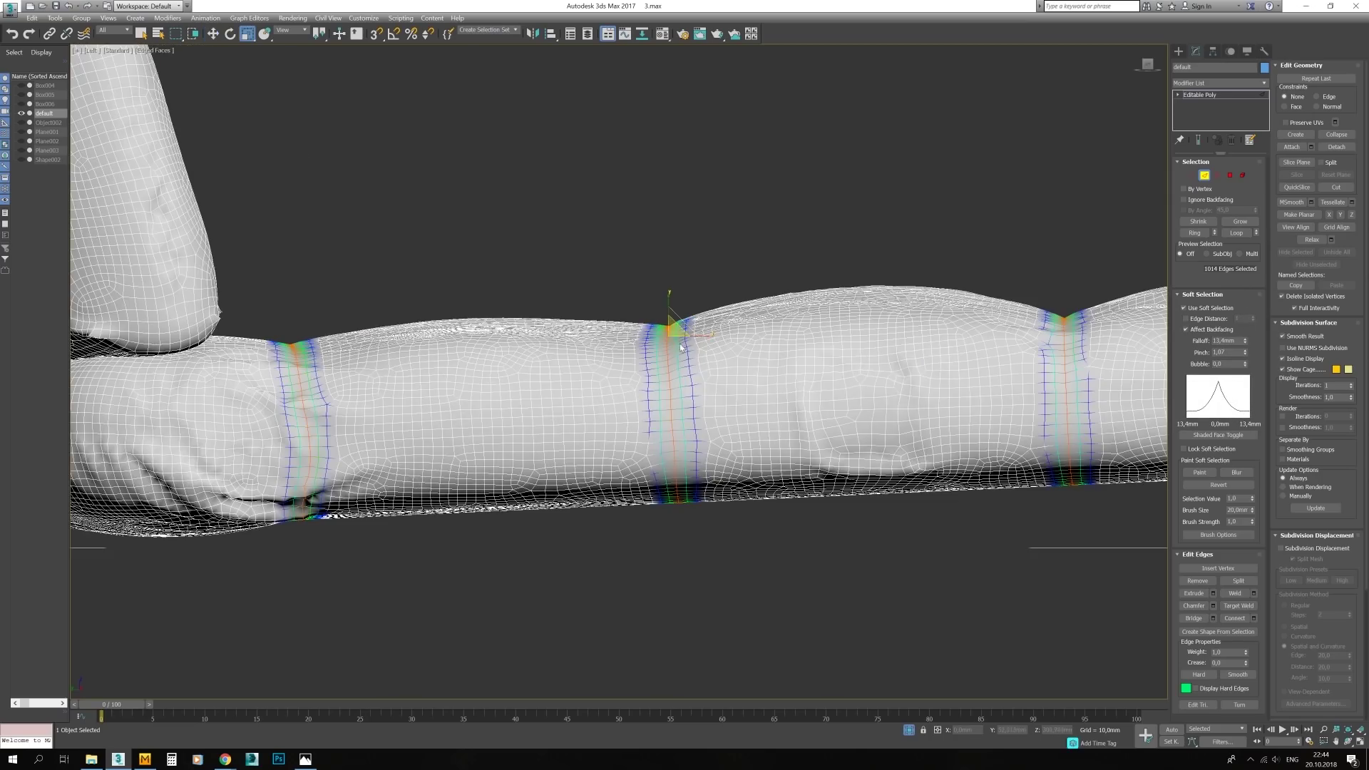
# Inspect the imported seat cushion mesh in a full-size perspective view
pyautogui.scroll(-5, 663, 318)
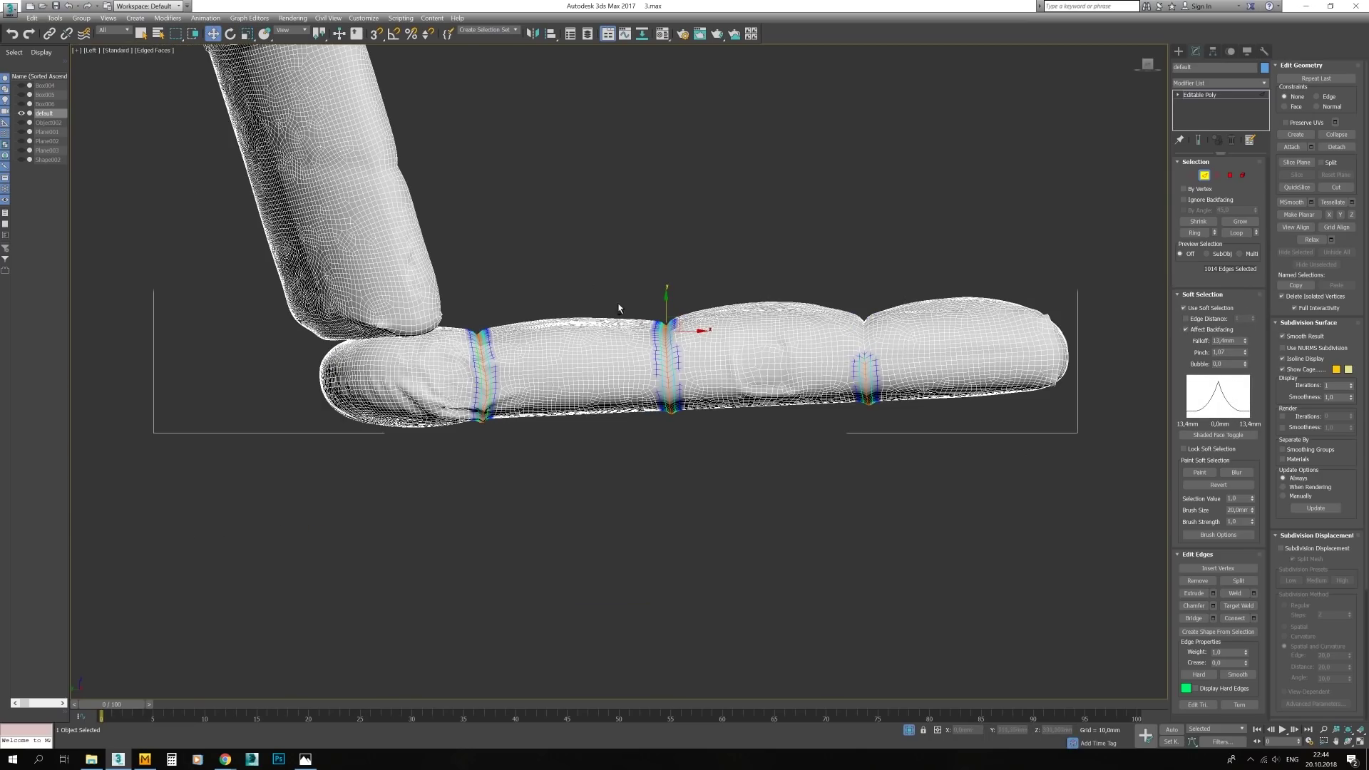
pyautogui.scroll(5, 643, 377)
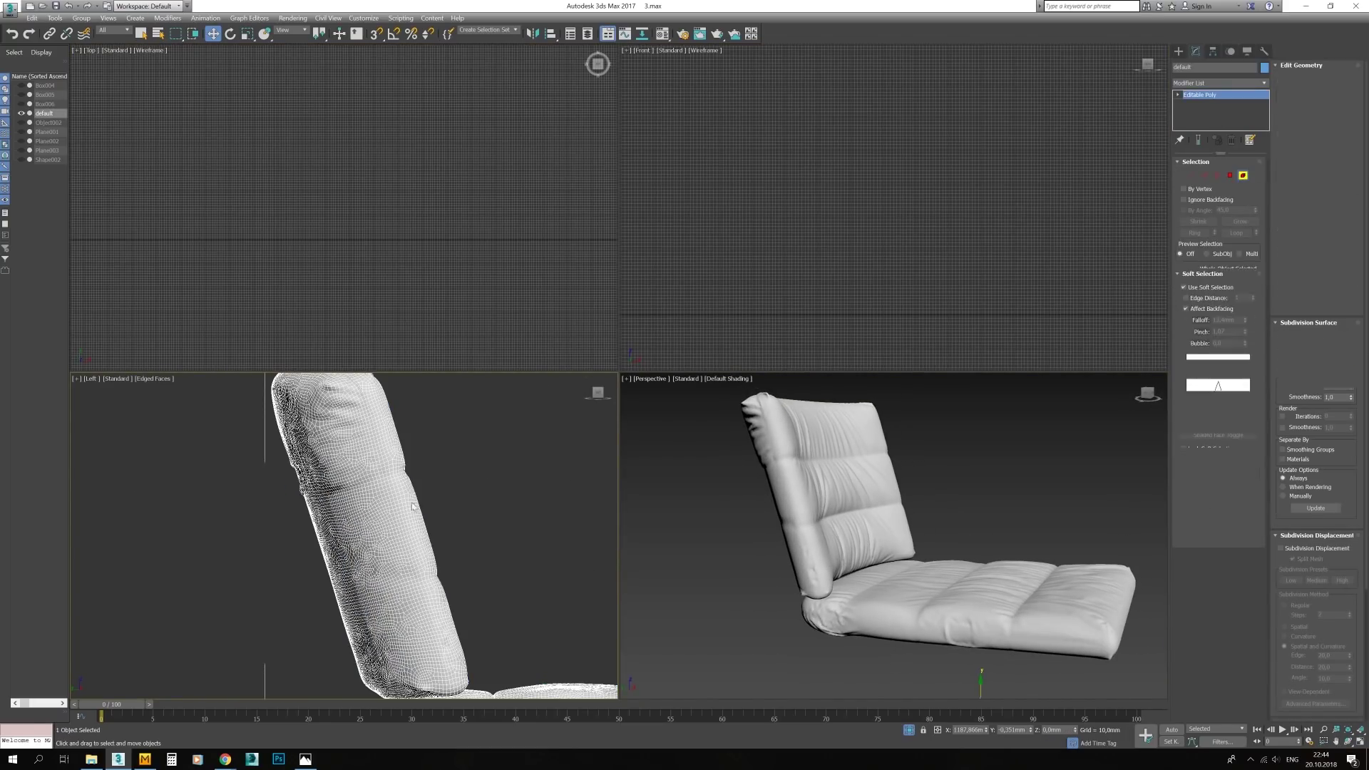
pyautogui.scroll(3, 861, 447)
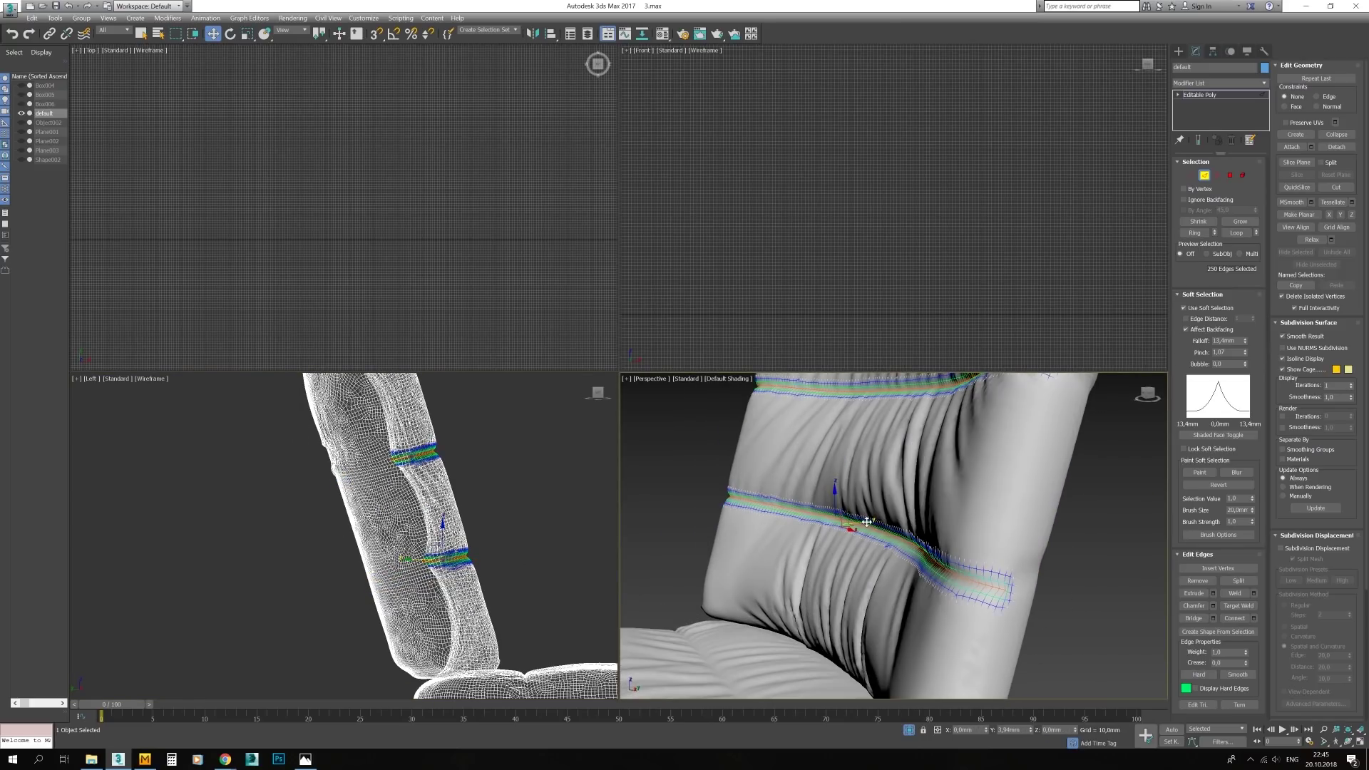
pyautogui.moveTo(927, 514)
pyautogui.keyDown('alt'); pyautogui.mouseDown(button='middle')
pyautogui.moveTo(908, 529)
pyautogui.moveTo(796, 406)
pyautogui.mouseUp(button='middle'); pyautogui.keyUp('alt')
pyautogui.hotkey('alt', 'w')
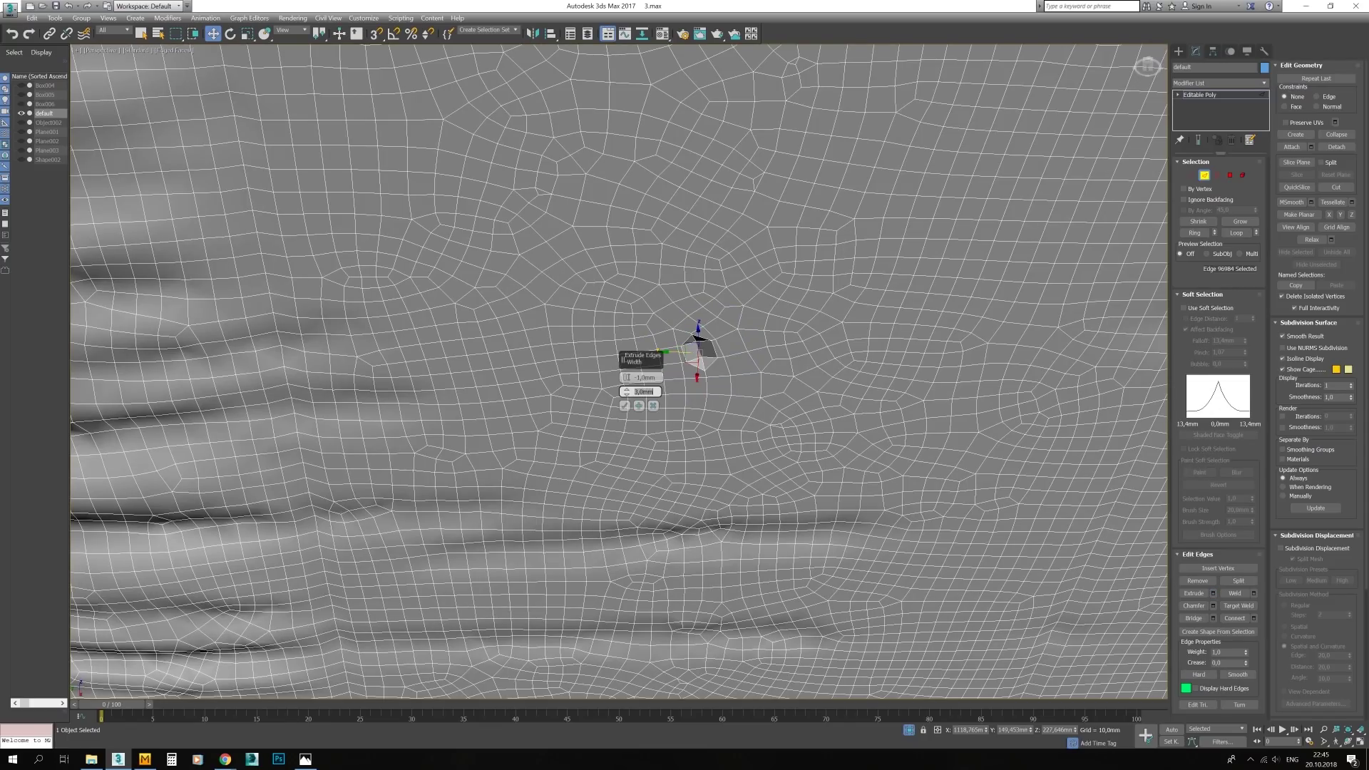
pyautogui.scroll(-10, 695, 388)
pyautogui.keyDown('alt'); pyautogui.moveTo(695, 389); pyautogui.dragTo(784, 357, button='middle'); pyautogui.keyUp('alt')
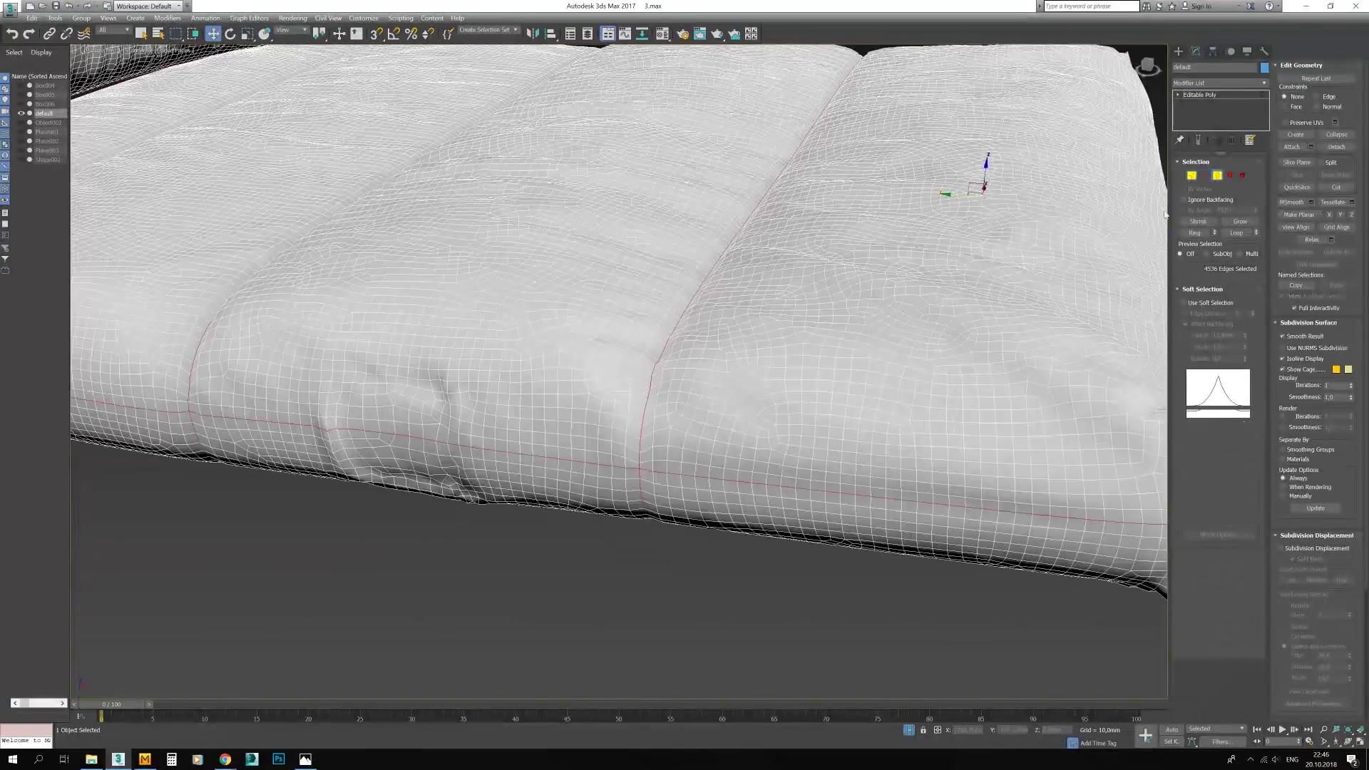
# Loop-select the cushion's seam edges and all its polygons, then return to the whole chair
pyautogui.hotkey('alt', 'l')
pyautogui.press('4')
pyautogui.hotkey('ctrl', 'a')
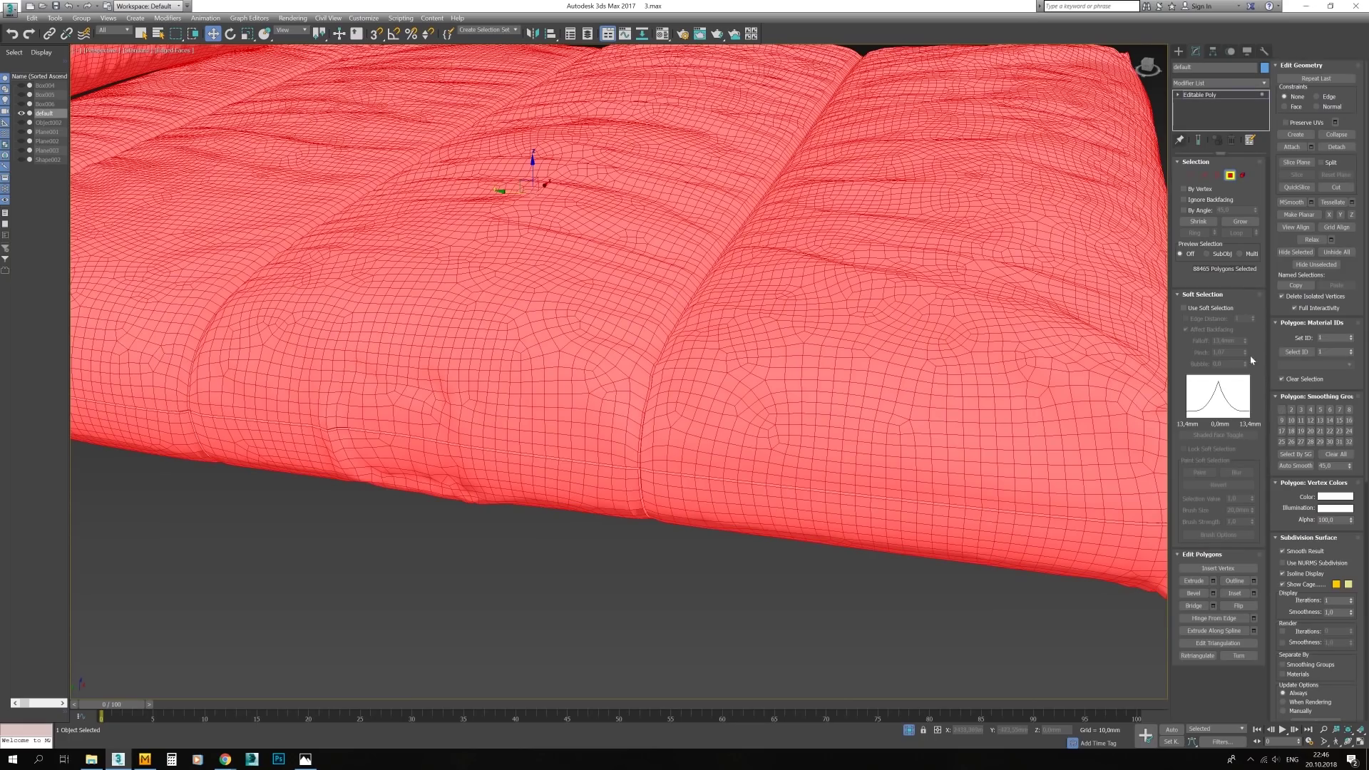
pyautogui.scroll(-5, 764, 299)
pyautogui.scroll(8, 764, 299)
pyautogui.click(765, 299)
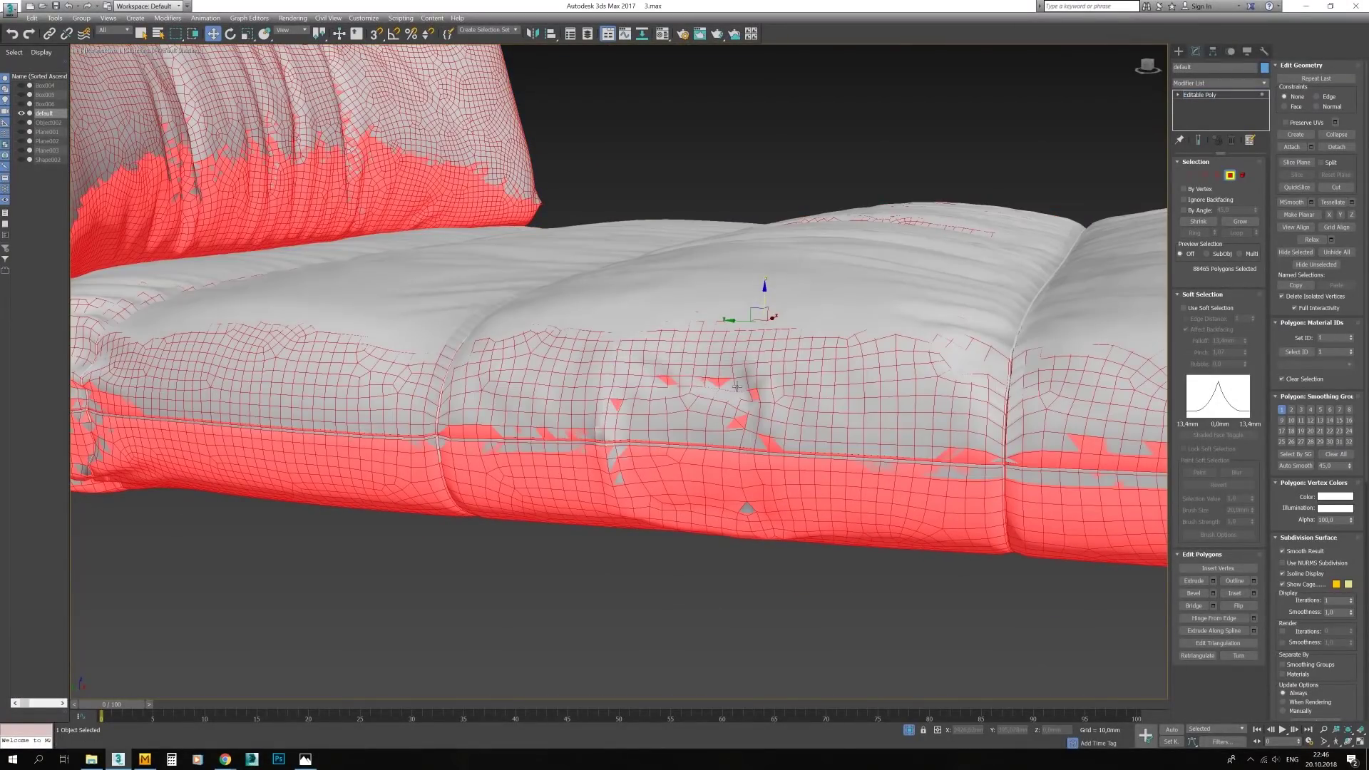
pyautogui.scroll(-5, 765, 300)
pyautogui.keyDown('alt'); pyautogui.moveTo(764, 300); pyautogui.dragTo(548, 418, button='middle'); pyautogui.keyUp('alt')
pyautogui.scroll(4, 549, 418)
# Convert the Plane005 frame piece to an Editable Poly
pyautogui.press('4')
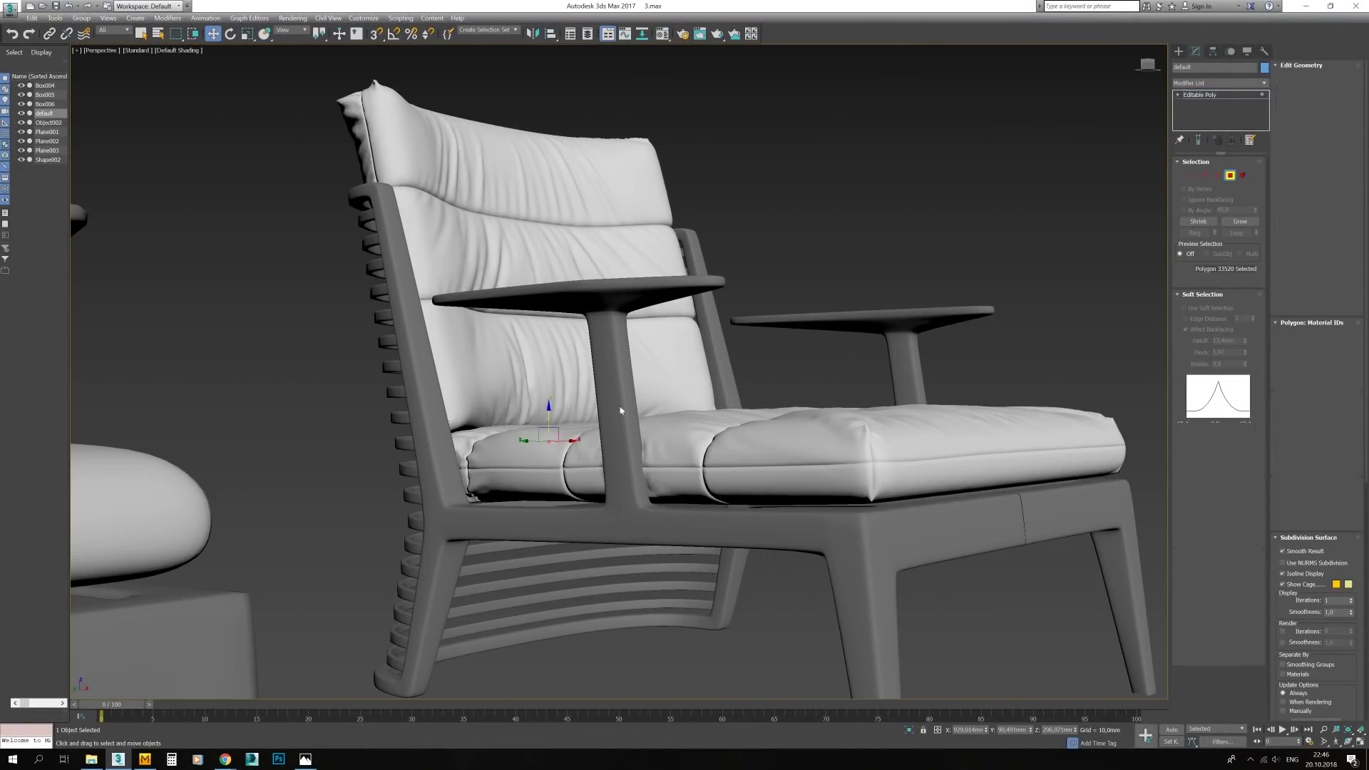
pyautogui.click(1005, 360)
pyautogui.scroll(-5, 1004, 360)
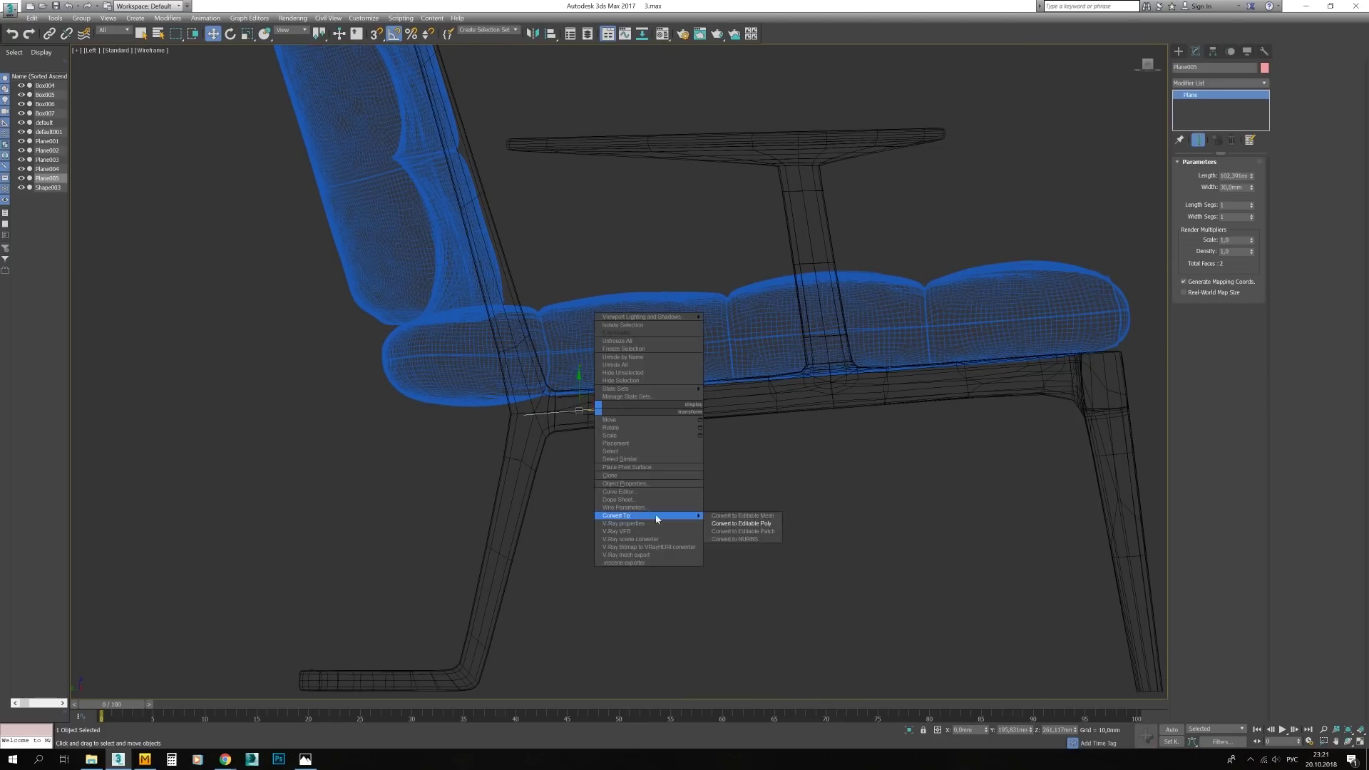
pyautogui.click(741, 524)
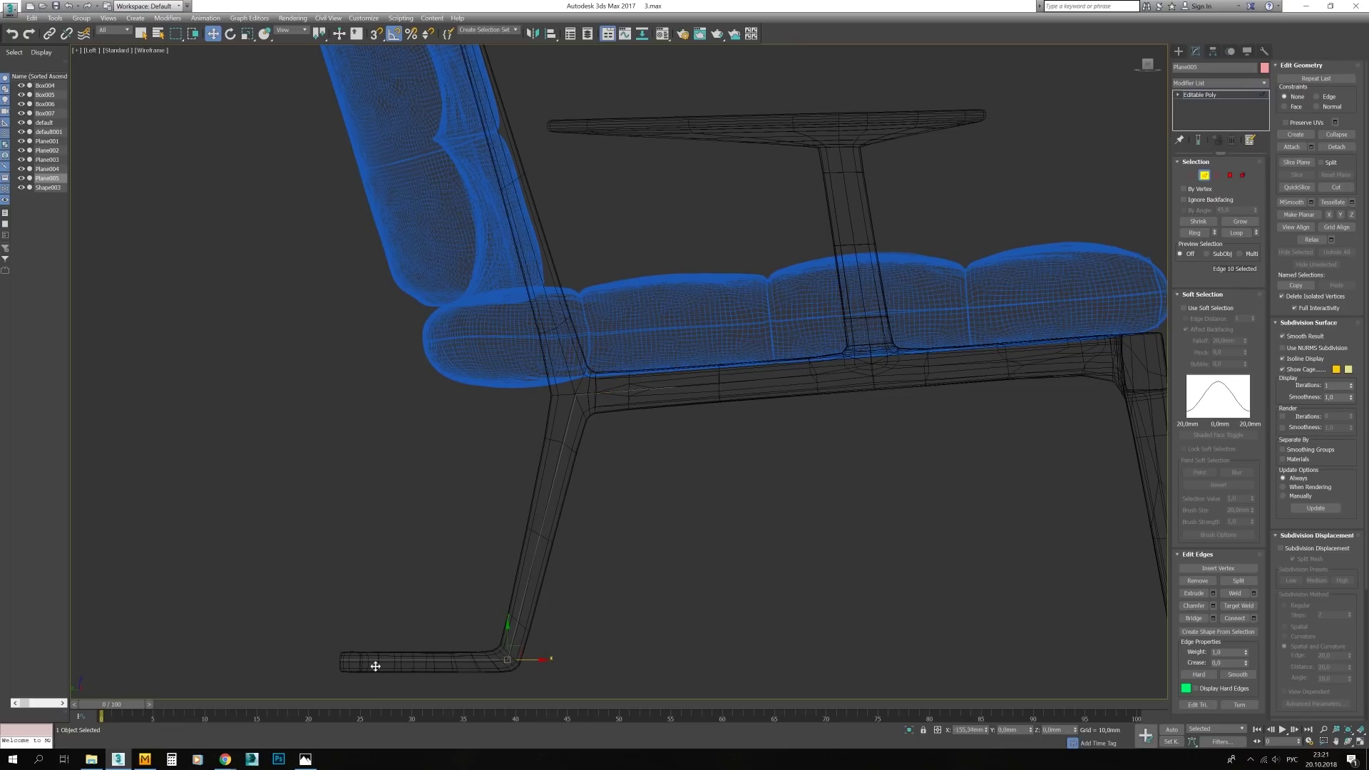
# Select Plane005 edges at the seat's right end, corner and along the seat
pyautogui.click(1012, 315)
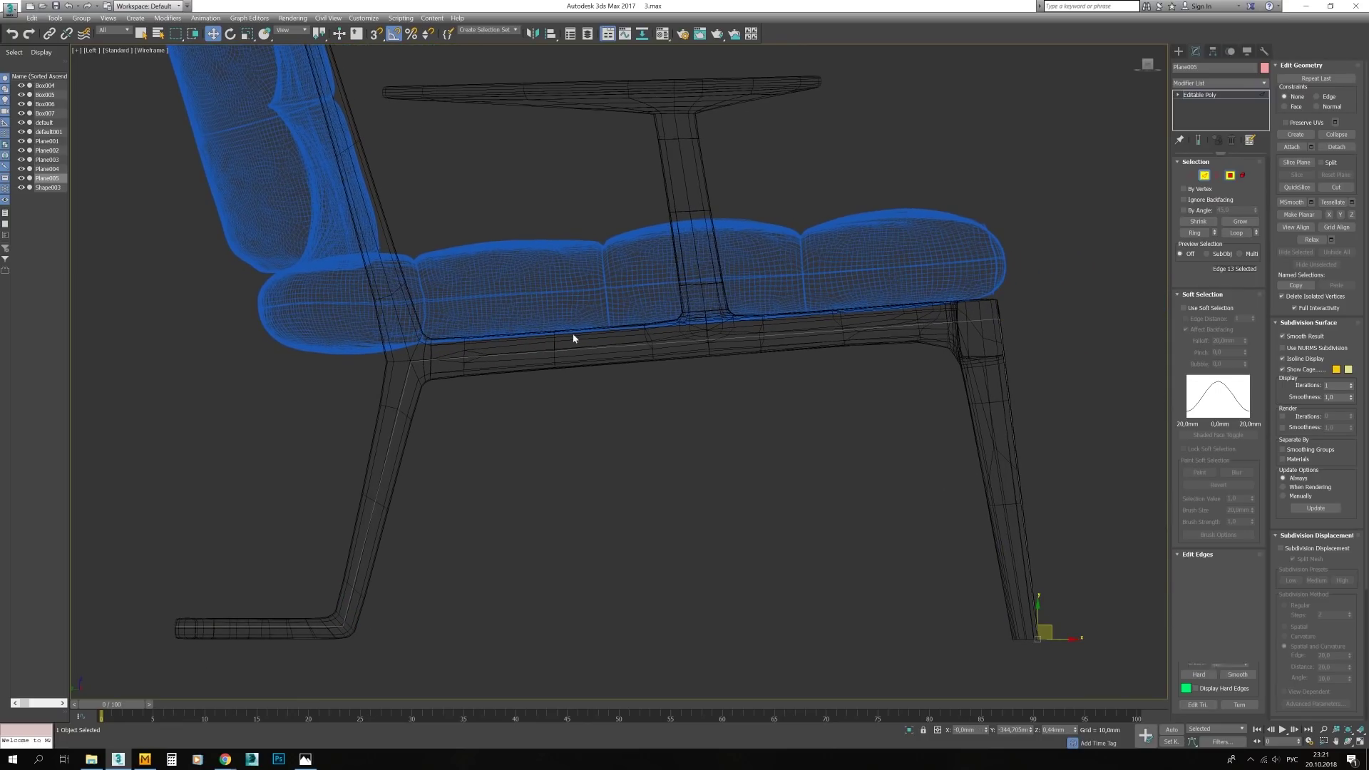
pyautogui.moveTo(574, 338); pyautogui.dragTo(593, 390, button='middle')
pyautogui.press('1')
pyautogui.scroll(5, 559, 428)
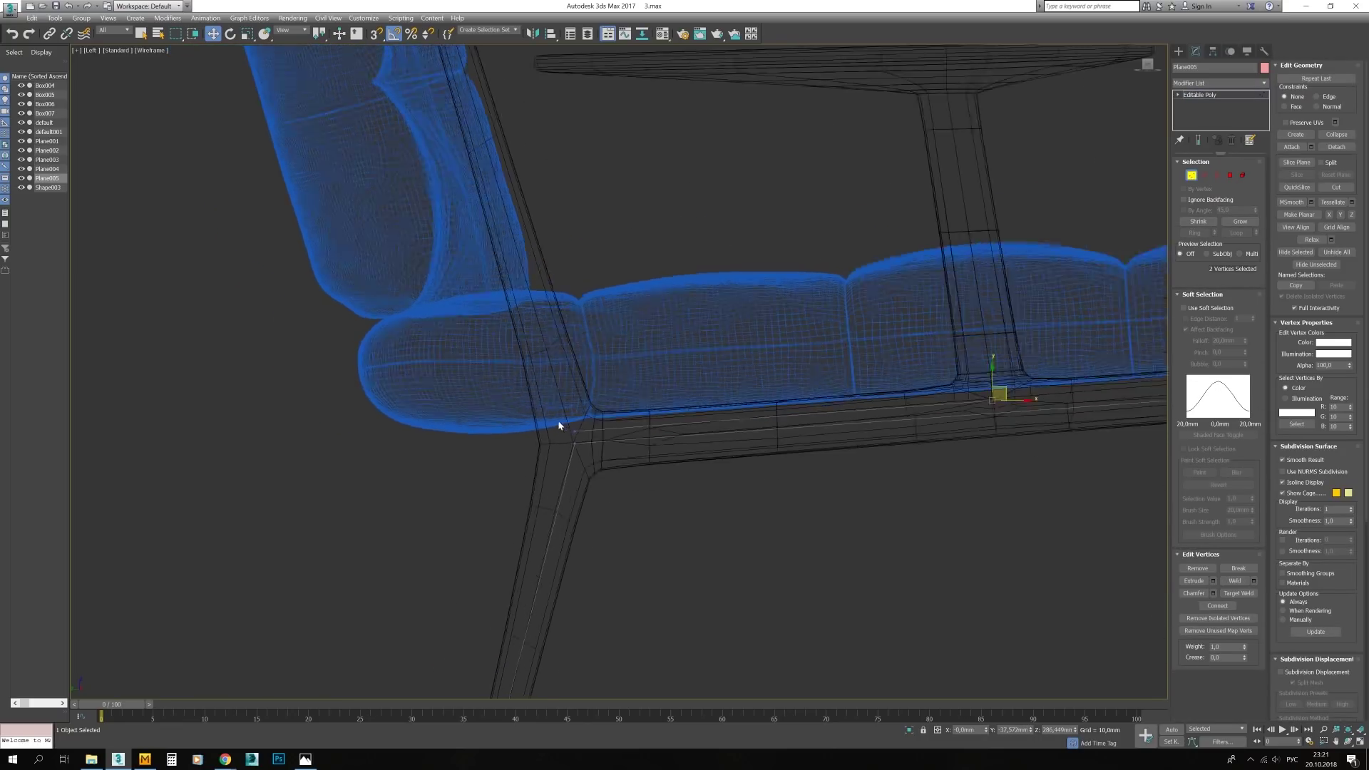
pyautogui.press('2')
pyautogui.click(580, 417)
pyautogui.scroll(-5, 549, 104)
pyautogui.scroll(-3, 580, 308)
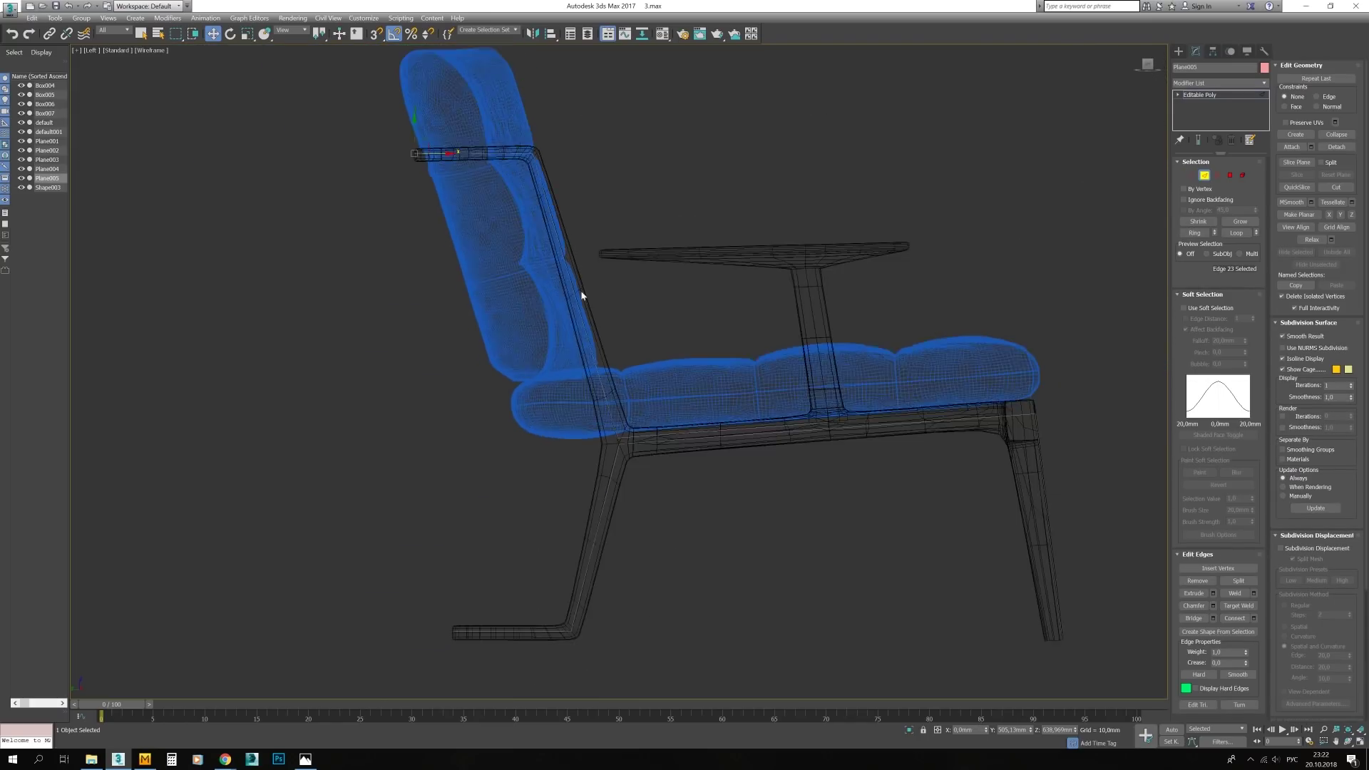
pyautogui.scroll(5, 646, 407)
pyautogui.moveTo(646, 407); pyautogui.dragTo(642, 465, button='middle')
pyautogui.click(642, 465)
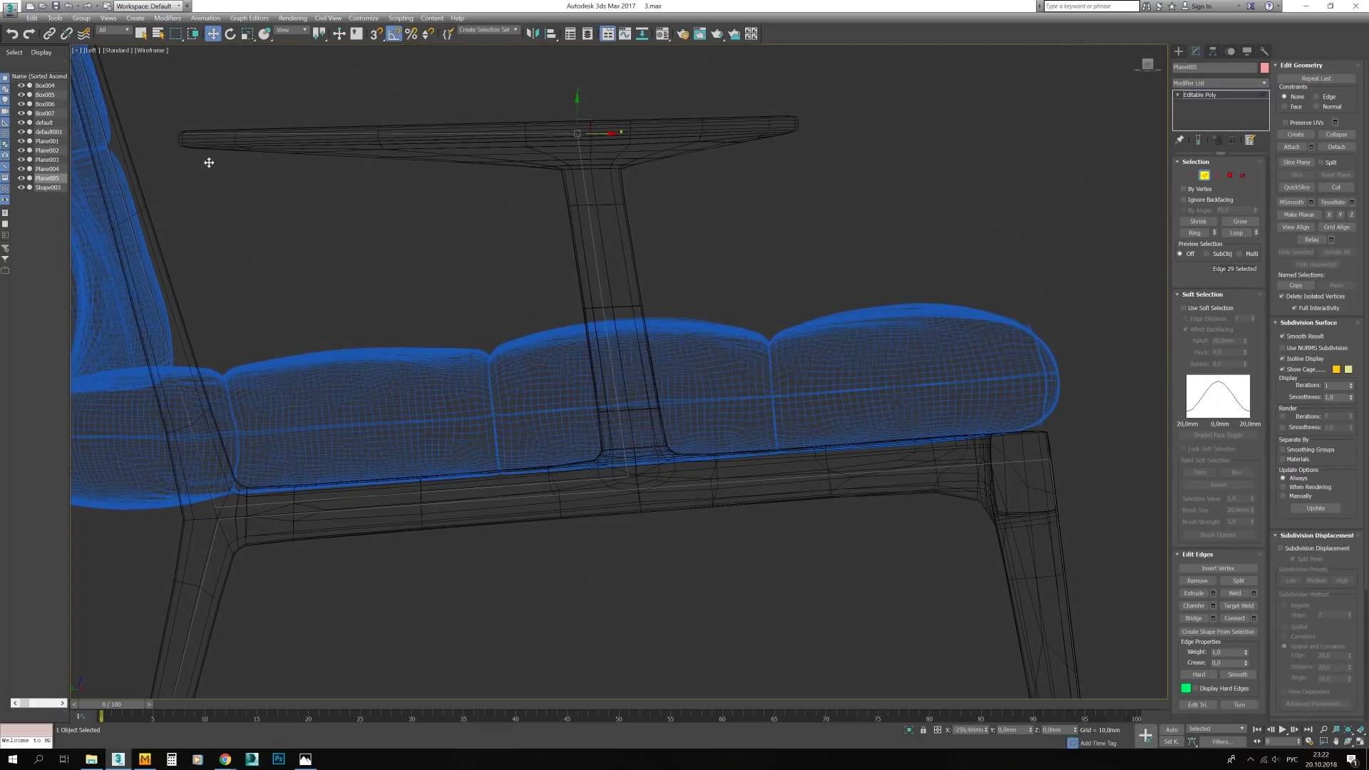
# Refine the frame edges and vertices under the seat so they sit snugly below the cushions
pyautogui.press('4')
pyautogui.moveTo(859, 442)
pyautogui.mouseDown(button='middle')
pyautogui.moveTo(896, 529)
pyautogui.moveTo(750, 446)
pyautogui.mouseUp(button='middle')
pyautogui.press('2')
pyautogui.click(690, 547)
pyautogui.press('1')
pyautogui.scroll(-3, 884, 449)
pyautogui.hotkey('alt', 'w')
# Isolate the chair frame and orbit the perspective view onto it
pyautogui.press('1')
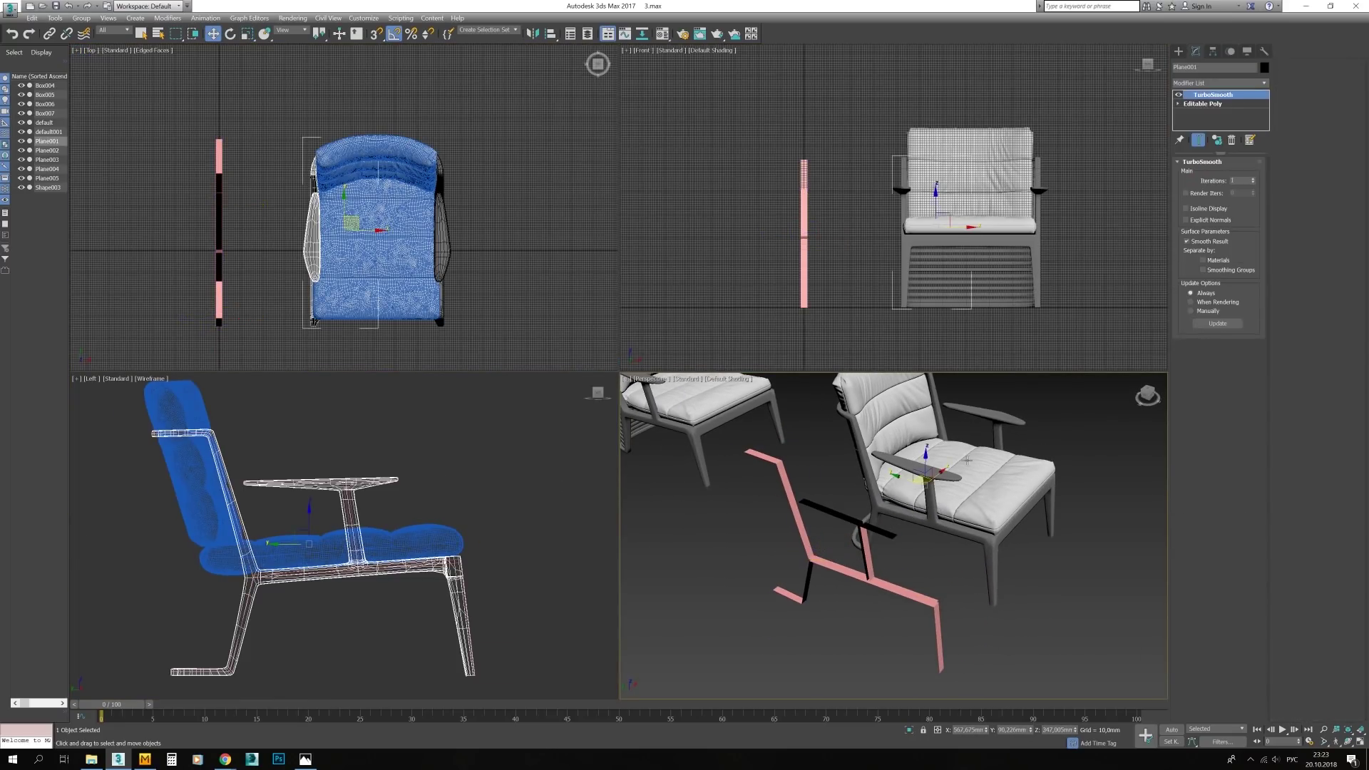
pyautogui.hotkey('alt', 'q')
pyautogui.moveTo(892, 499)
pyautogui.keyDown('alt'); pyautogui.mouseDown(button='middle')
pyautogui.moveTo(844, 538)
pyautogui.moveTo(820, 499)
pyautogui.mouseUp(button='middle'); pyautogui.keyUp('alt')
pyautogui.scroll(5, 461, 294)
# Select vertices along the frame bend and rotate them in the wireframe Top view
pyautogui.press('1')
pyautogui.press('F3')
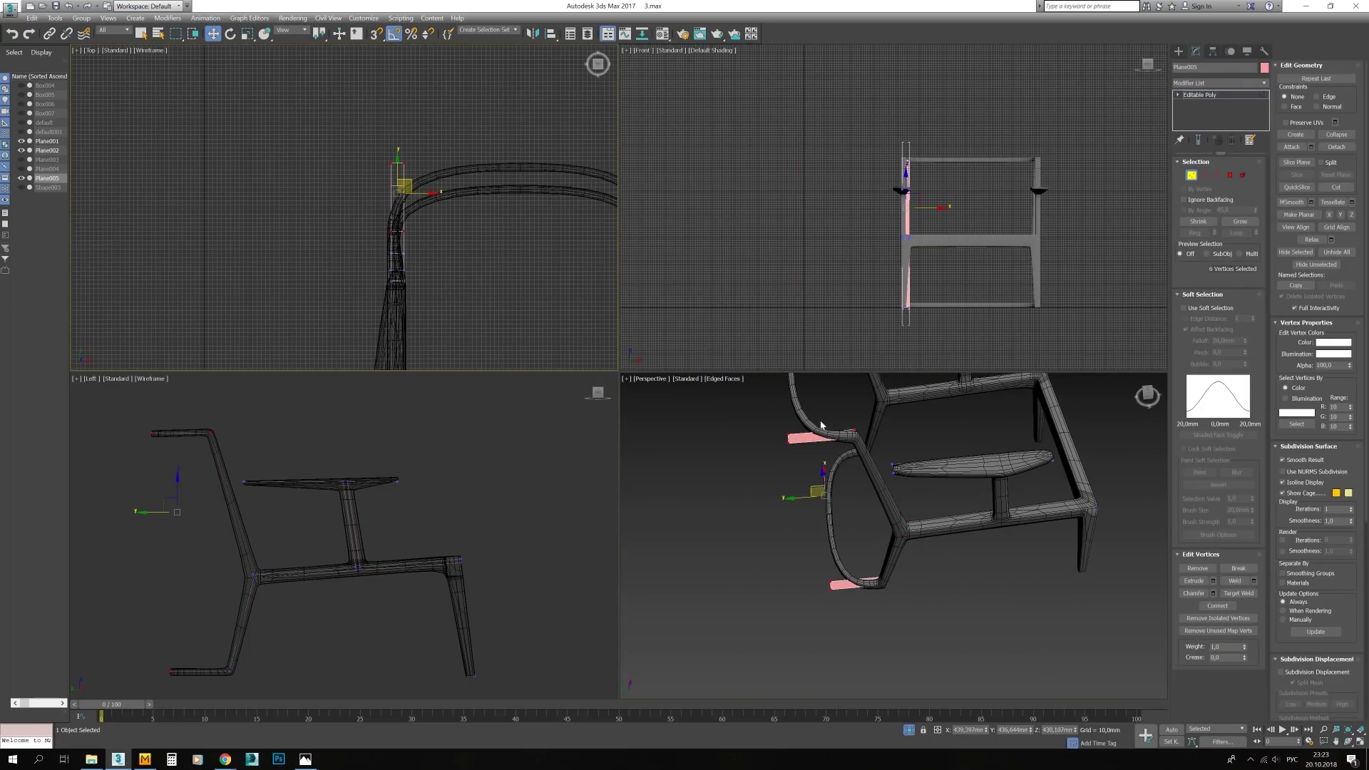
pyautogui.press('e')
pyautogui.moveTo(385, 200); pyautogui.dragTo(427, 211)
pyautogui.press('w')
pyautogui.moveTo(842, 499)
pyautogui.keyDown('alt'); pyautogui.mouseDown(button='middle')
pyautogui.moveTo(756, 564)
pyautogui.moveTo(962, 479)
pyautogui.mouseUp(button='middle'); pyautogui.keyUp('alt')
pyautogui.scroll(5, 815, 525)
# Select an edge on the frame curve and move it in the enlarged Top view
pyautogui.press('2')
pyautogui.scroll(2, 747, 575)
pyautogui.press('2')
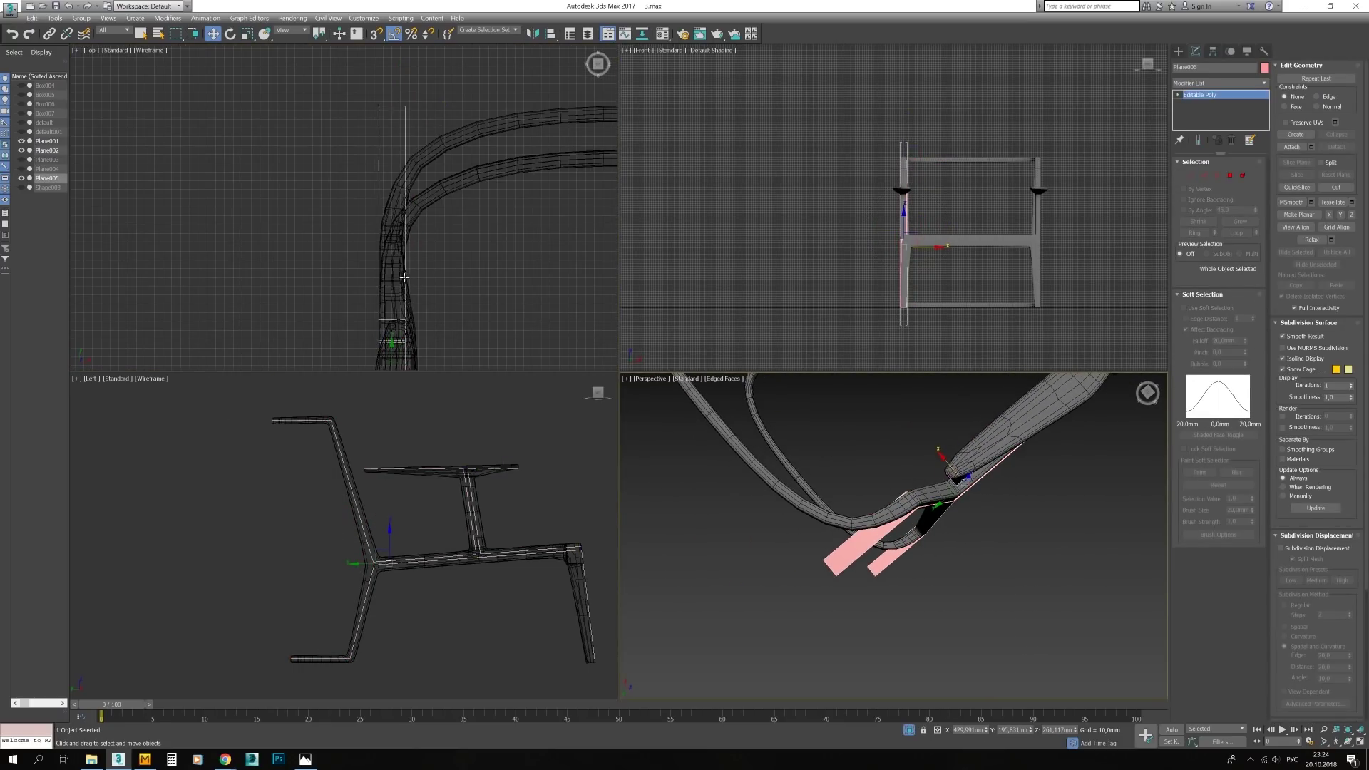
pyautogui.press('2')
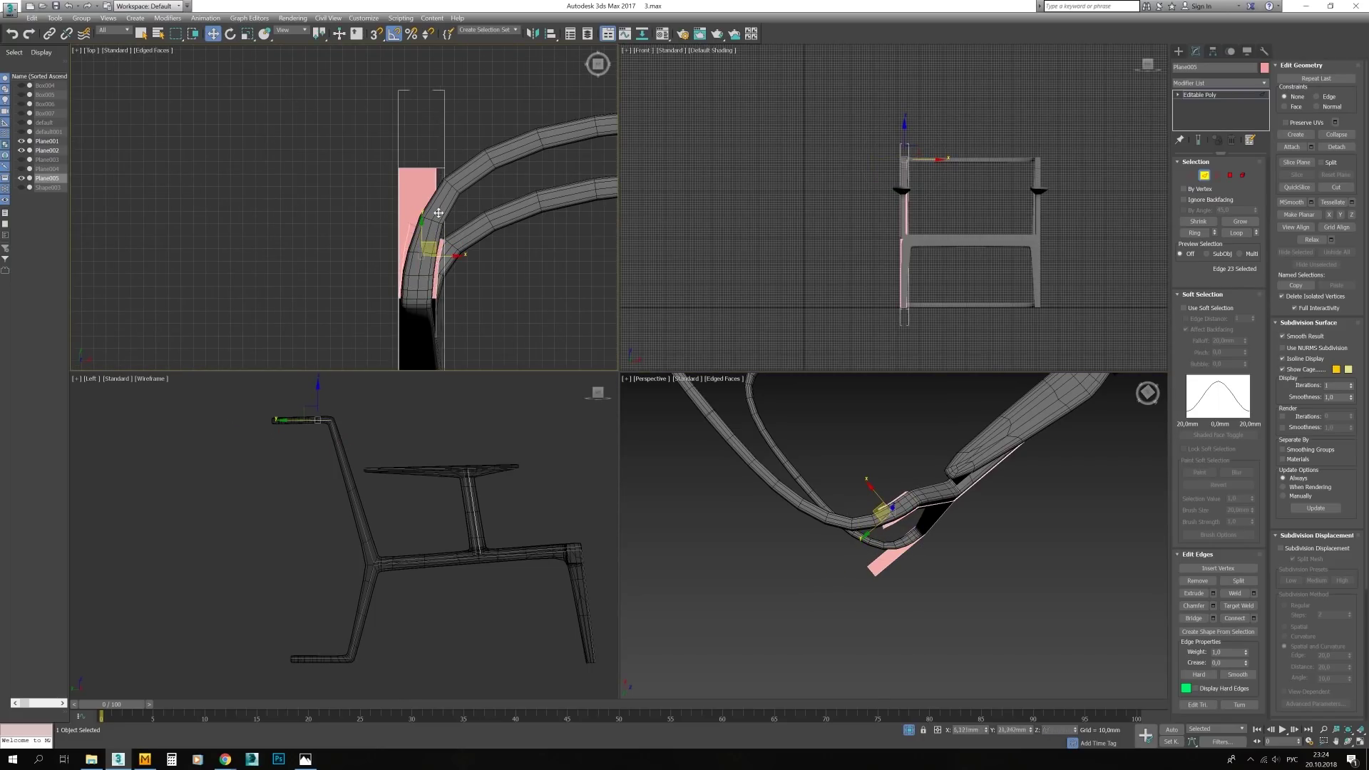
pyautogui.click(462, 181)
pyautogui.press('w')
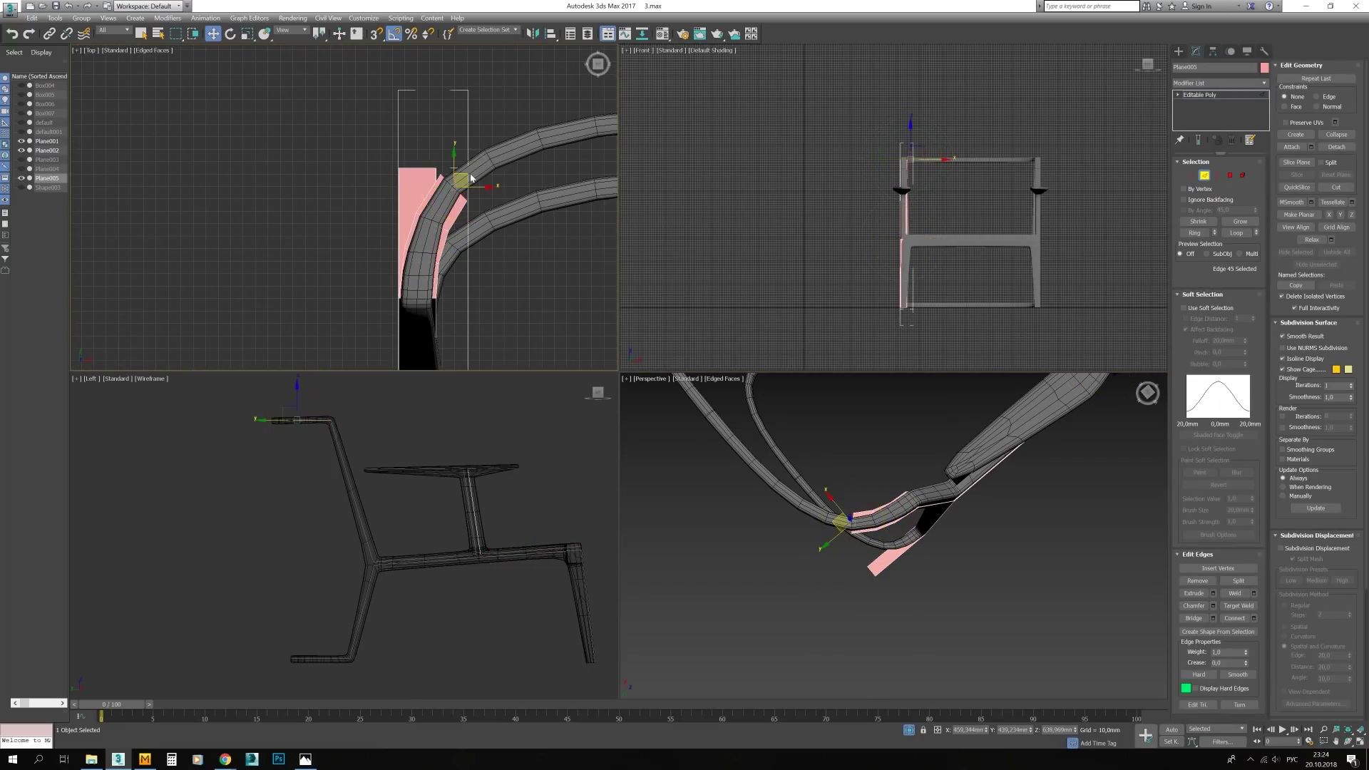
pyautogui.scroll(2, 566, 120)
pyautogui.press('w')
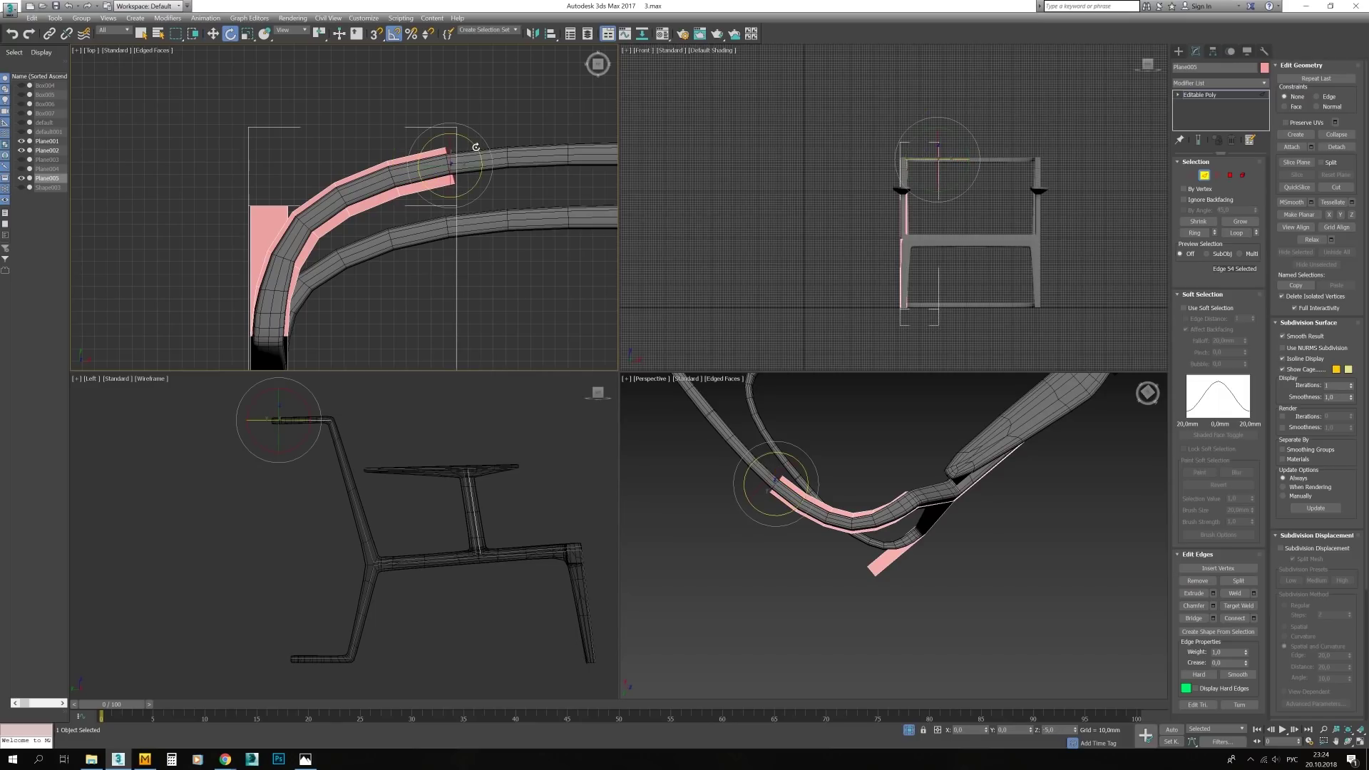
pyautogui.hotkey('alt', 'w')
pyautogui.press('w')
pyautogui.moveTo(855, 275); pyautogui.dragTo(611, 308, button='middle')
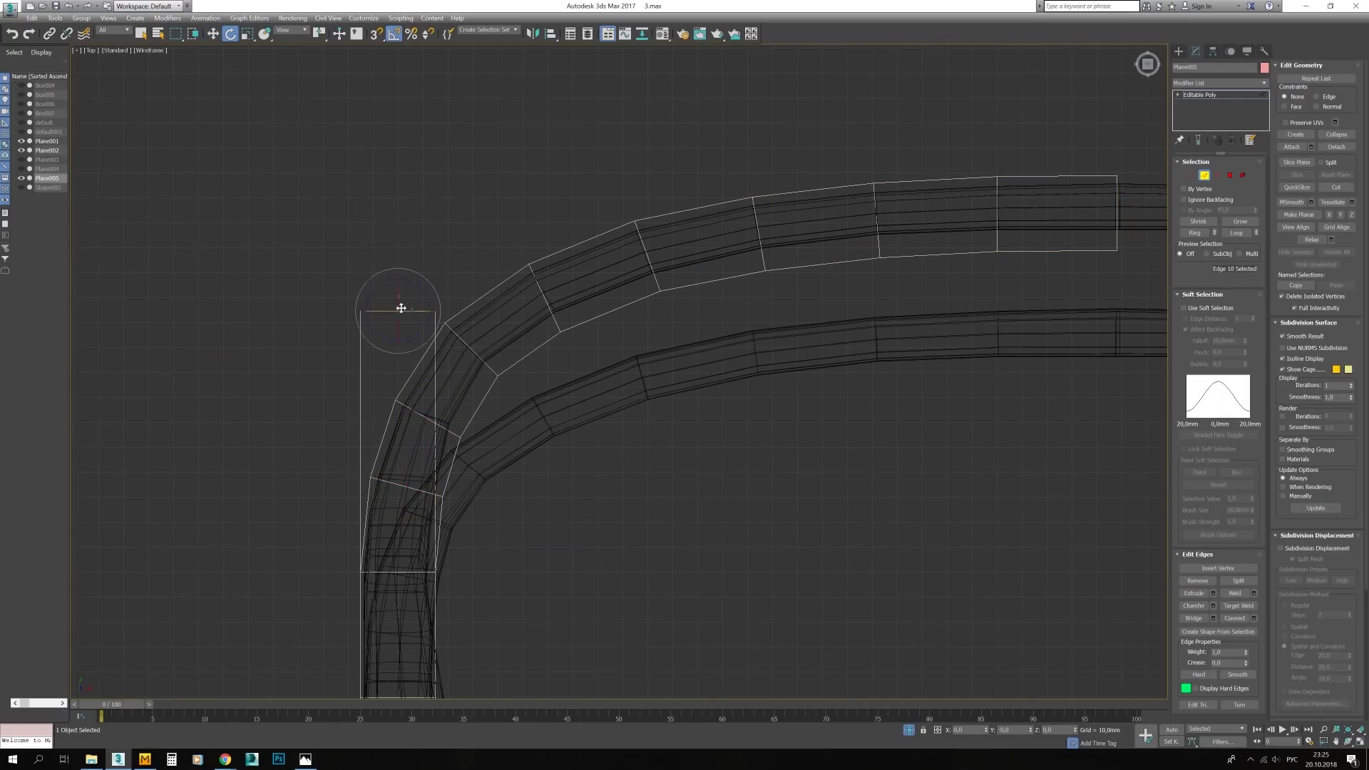
pyautogui.hotkey('alt', 'w')
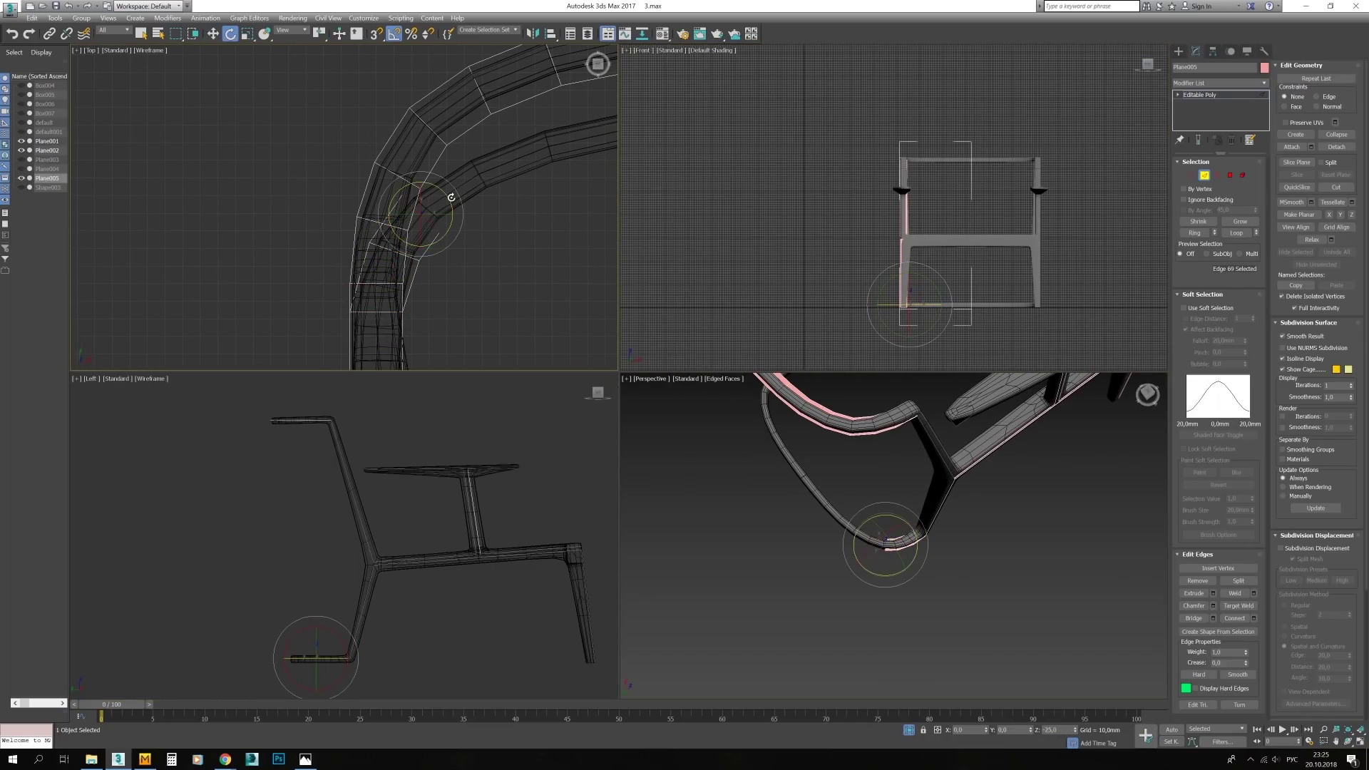
# Add an inner-rail edge and move the rail edges around the frame corner
pyautogui.press('w')
pyautogui.moveTo(508, 152); pyautogui.dragTo(349, 240, button='middle')
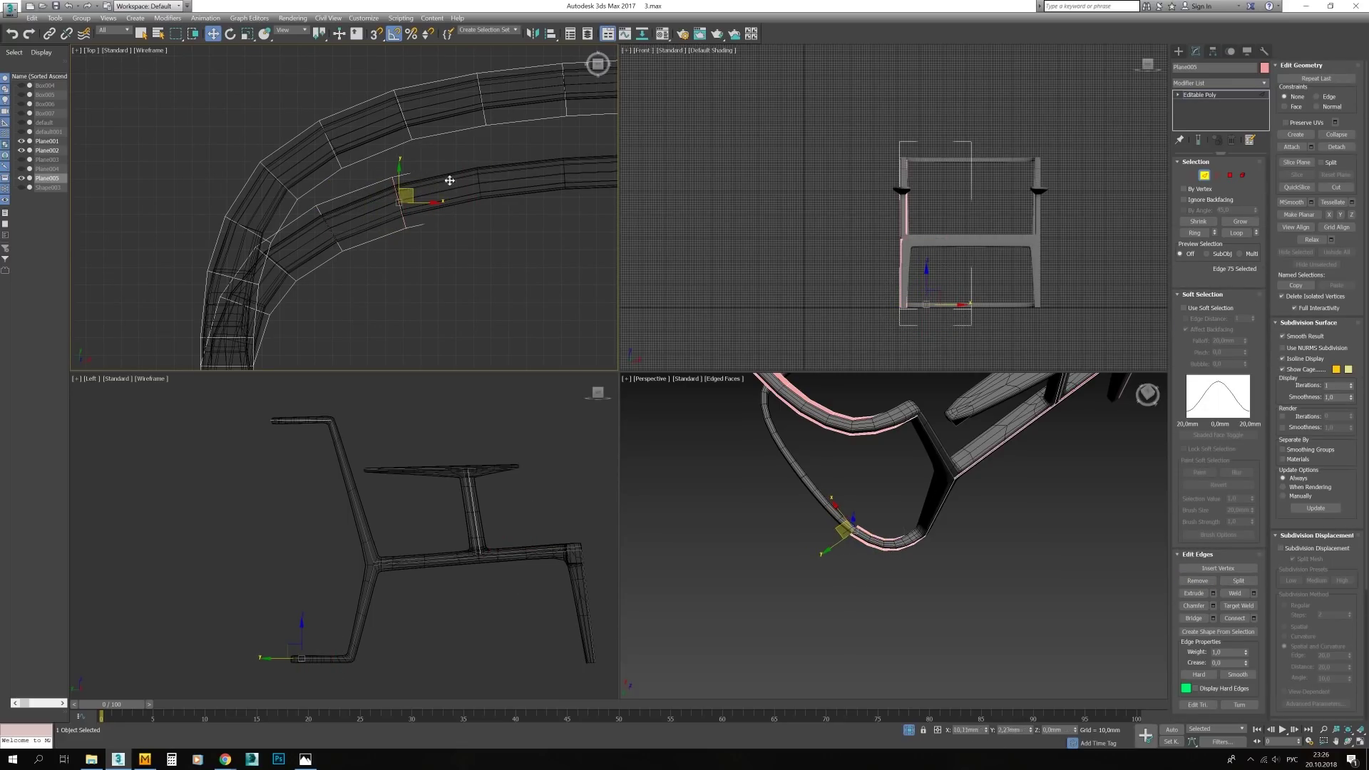
pyautogui.moveTo(492, 172); pyautogui.dragTo(430, 180, button='middle')
pyautogui.keyDown('ctrl'); pyautogui.click(430, 180); pyautogui.keyUp('ctrl')
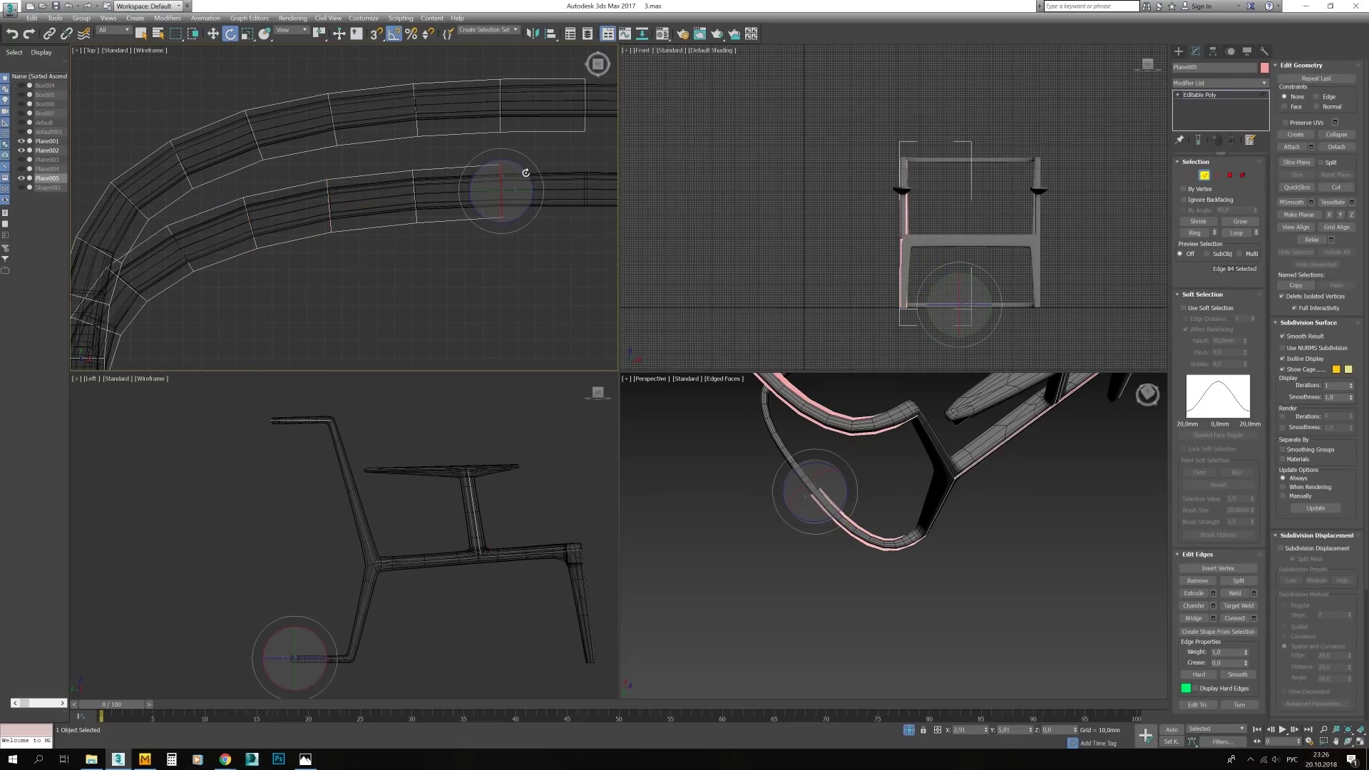
pyautogui.moveTo(524, 166); pyautogui.dragTo(420, 174, button='middle')
pyautogui.keyDown('alt'); pyautogui.moveTo(820, 500); pyautogui.dragTo(891, 514, button='middle'); pyautogui.keyUp('alt')
# Set the perspective view to wireframe and orbit around the chair frame
pyautogui.press('1')
pyautogui.scroll(3, 922, 516)
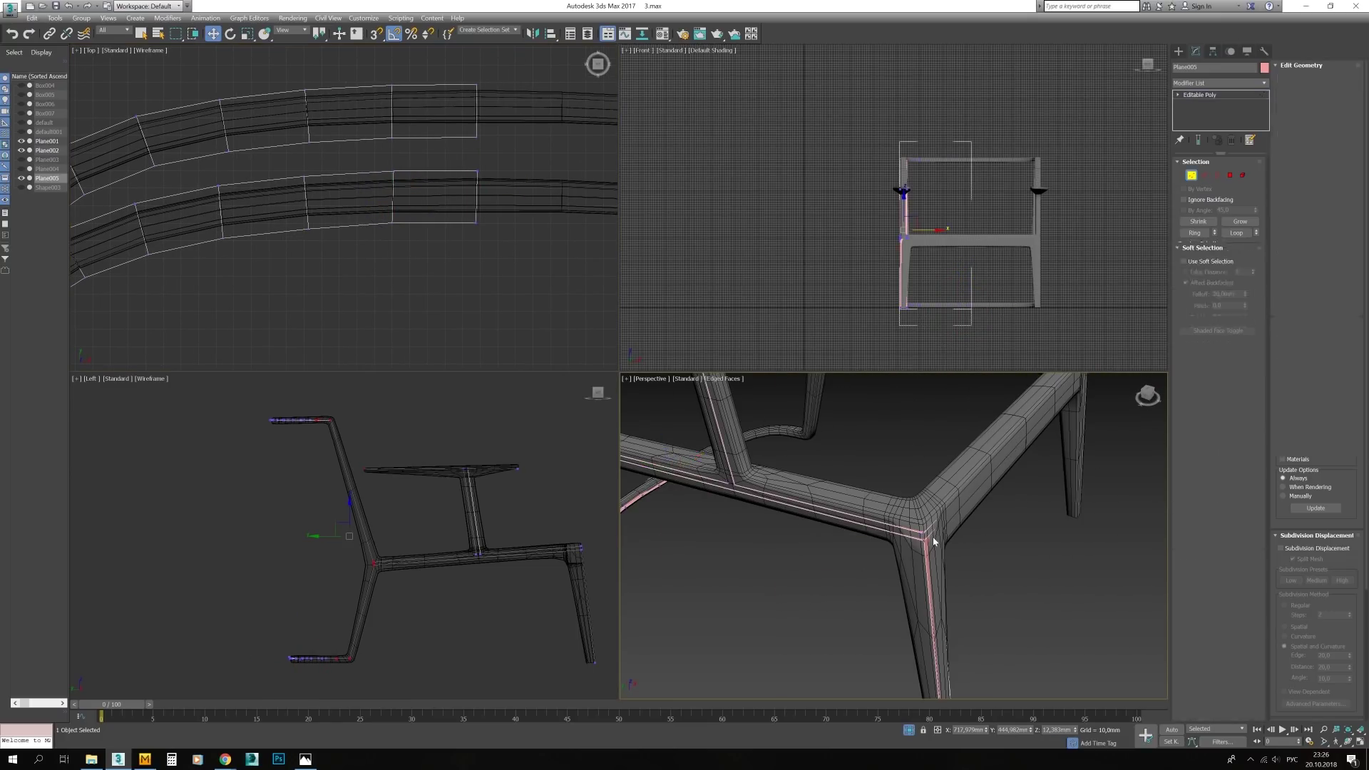
pyautogui.press('w')
pyautogui.press('F3')
pyautogui.scroll(5, 397, 260)
pyautogui.scroll(3, 417, 193)
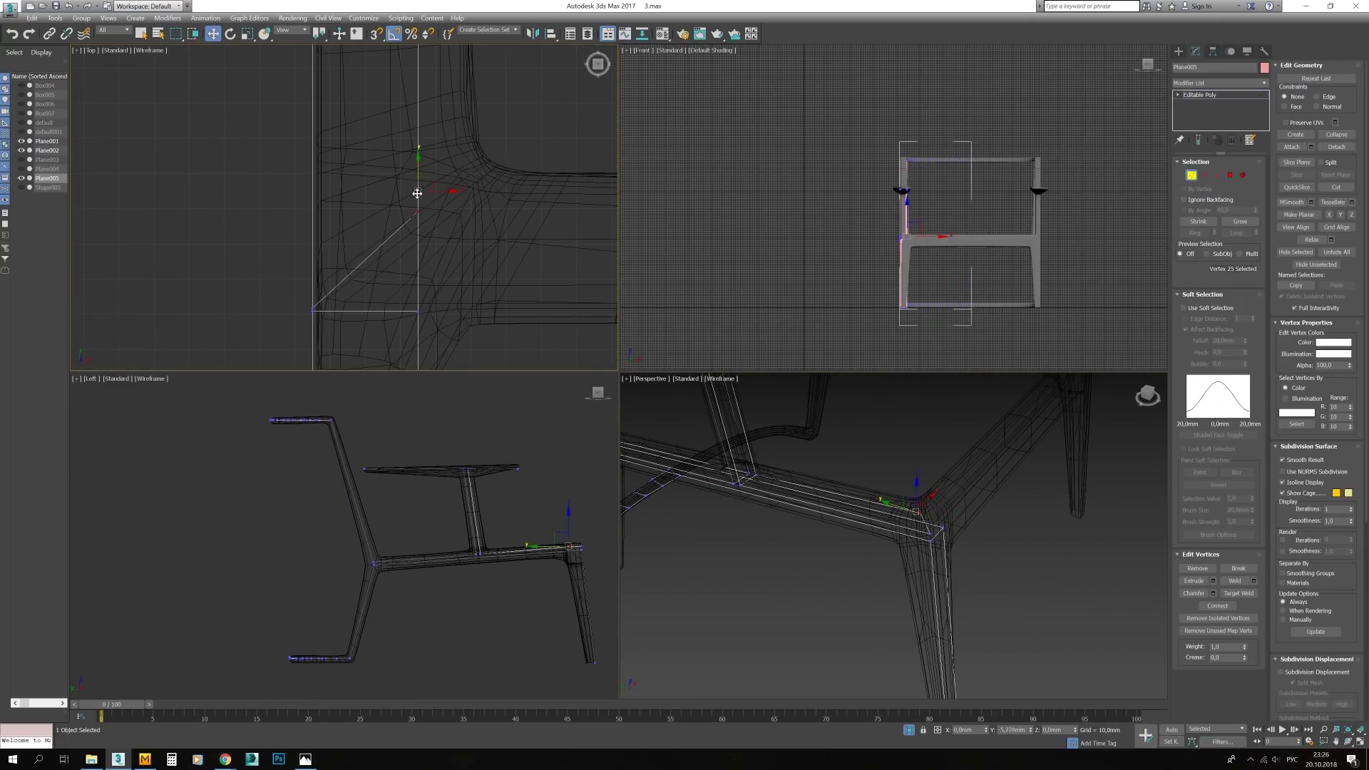
pyautogui.press('2')
pyautogui.scroll(-4, 426, 218)
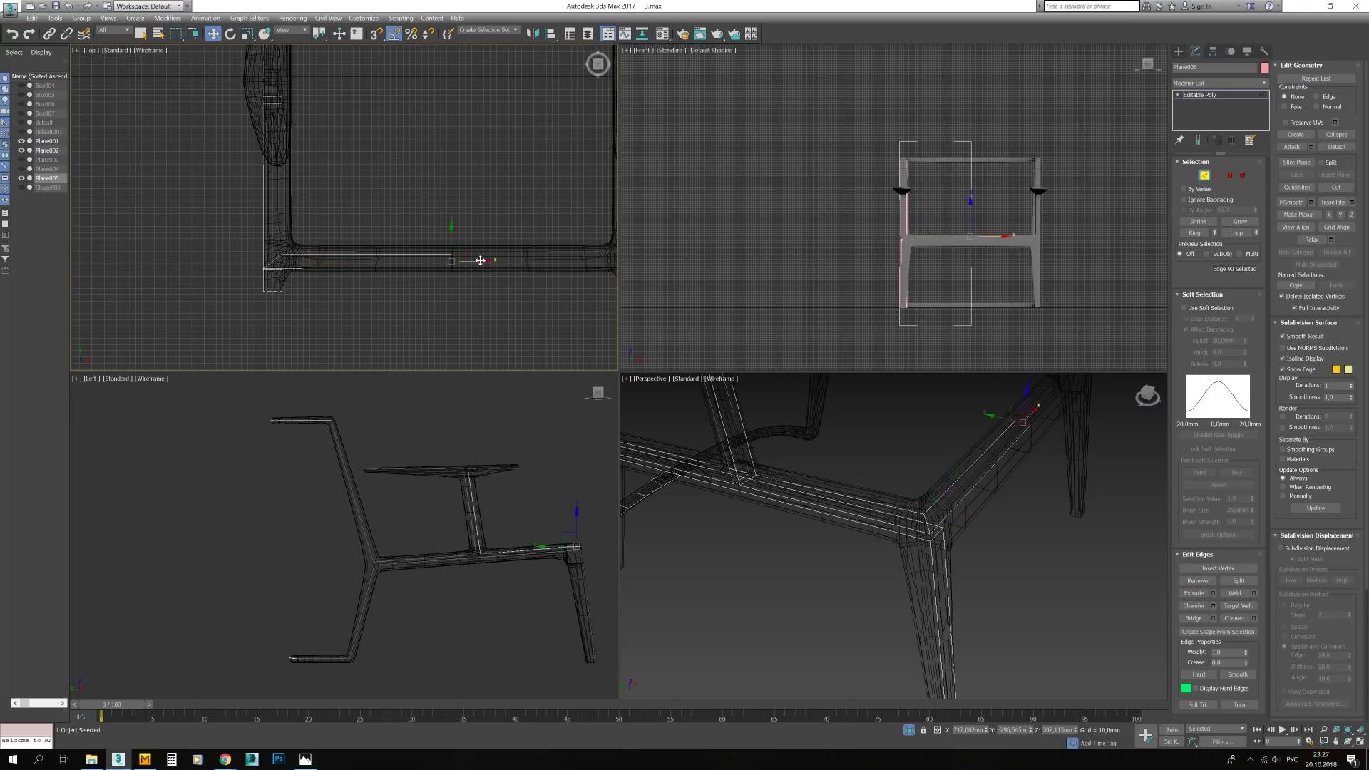
pyautogui.keyDown('alt'); pyautogui.moveTo(963, 549); pyautogui.dragTo(713, 491, button='middle'); pyautogui.keyUp('alt')
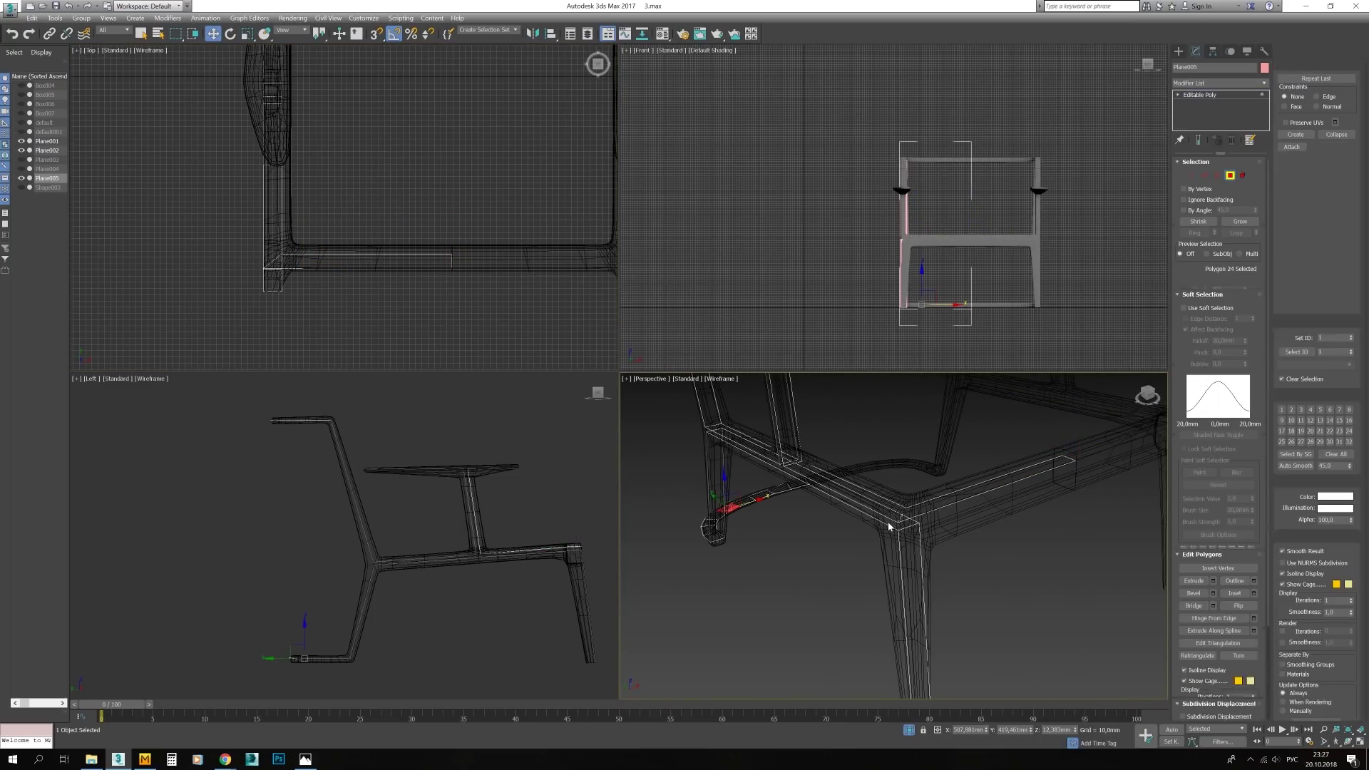
# Try rotating the two leg faces, then undo the rotation
pyautogui.press('4')
pyautogui.click(279, 191)
pyautogui.press('e')
pyautogui.moveTo(389, 235); pyautogui.dragTo(433, 262)
pyautogui.hotkey('ctrl', 'z')
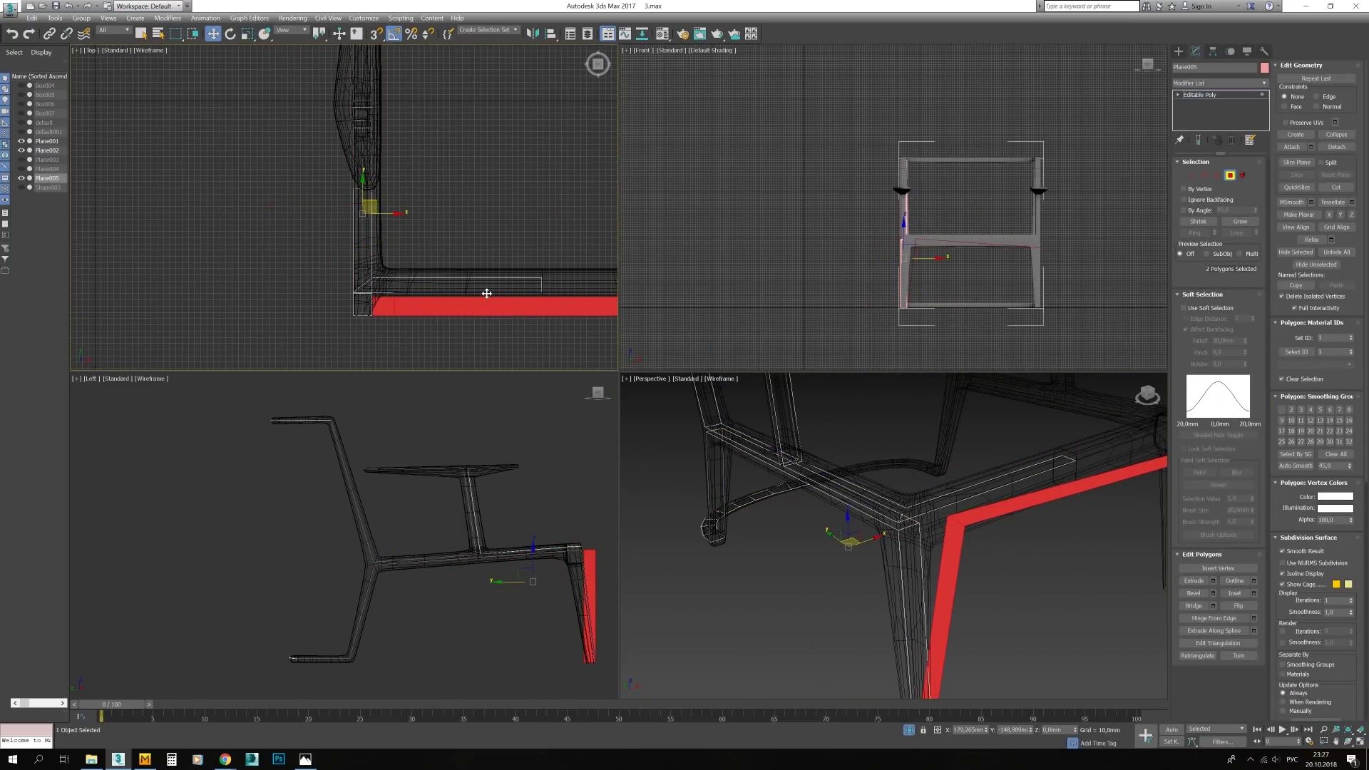
pyautogui.scroll(5, 548, 477)
pyautogui.press('w')
# Select and move the leg-bottom and rail vertices in the wireframe Front view
pyautogui.press('1')
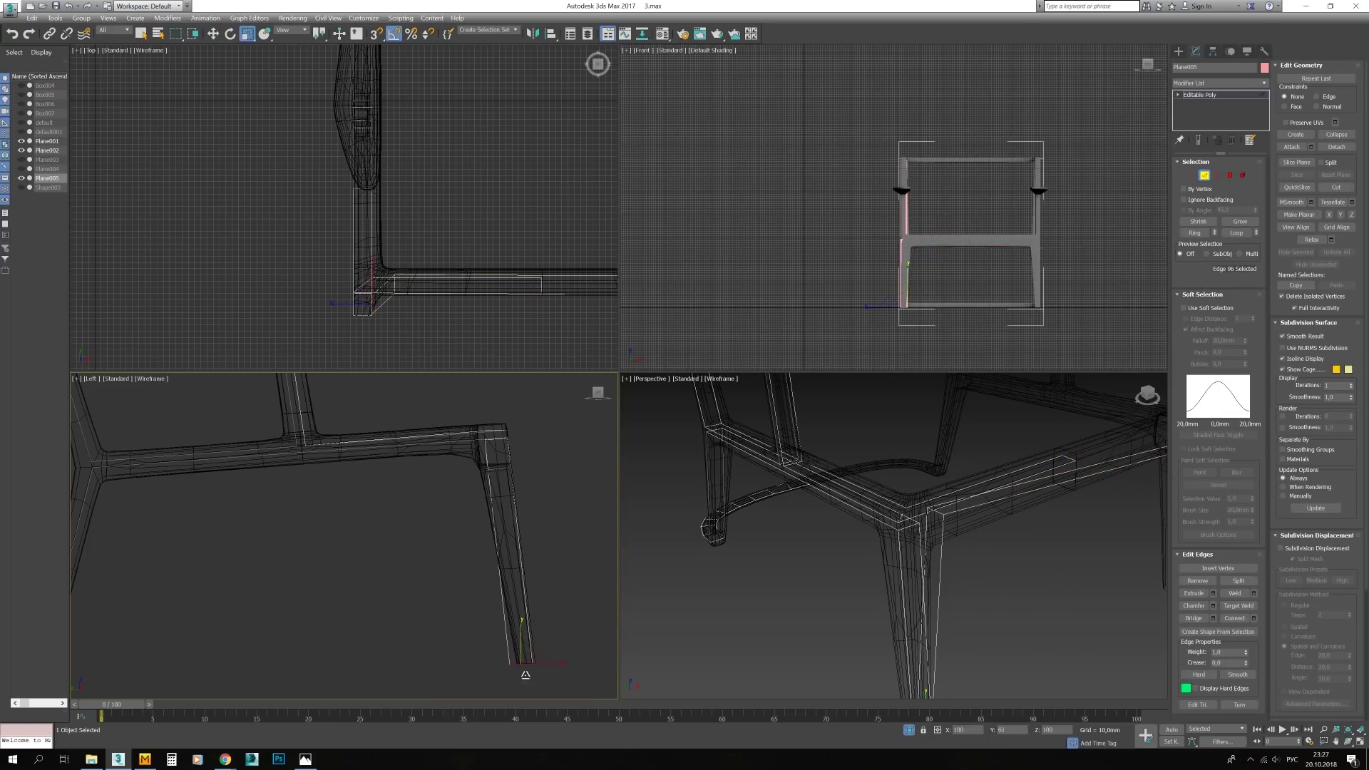
pyautogui.moveTo(520, 666); pyautogui.dragTo(490, 651)
pyautogui.scroll(5, 1046, 269)
pyautogui.press('F3')
pyautogui.moveTo(702, 242); pyautogui.dragTo(720, 265)
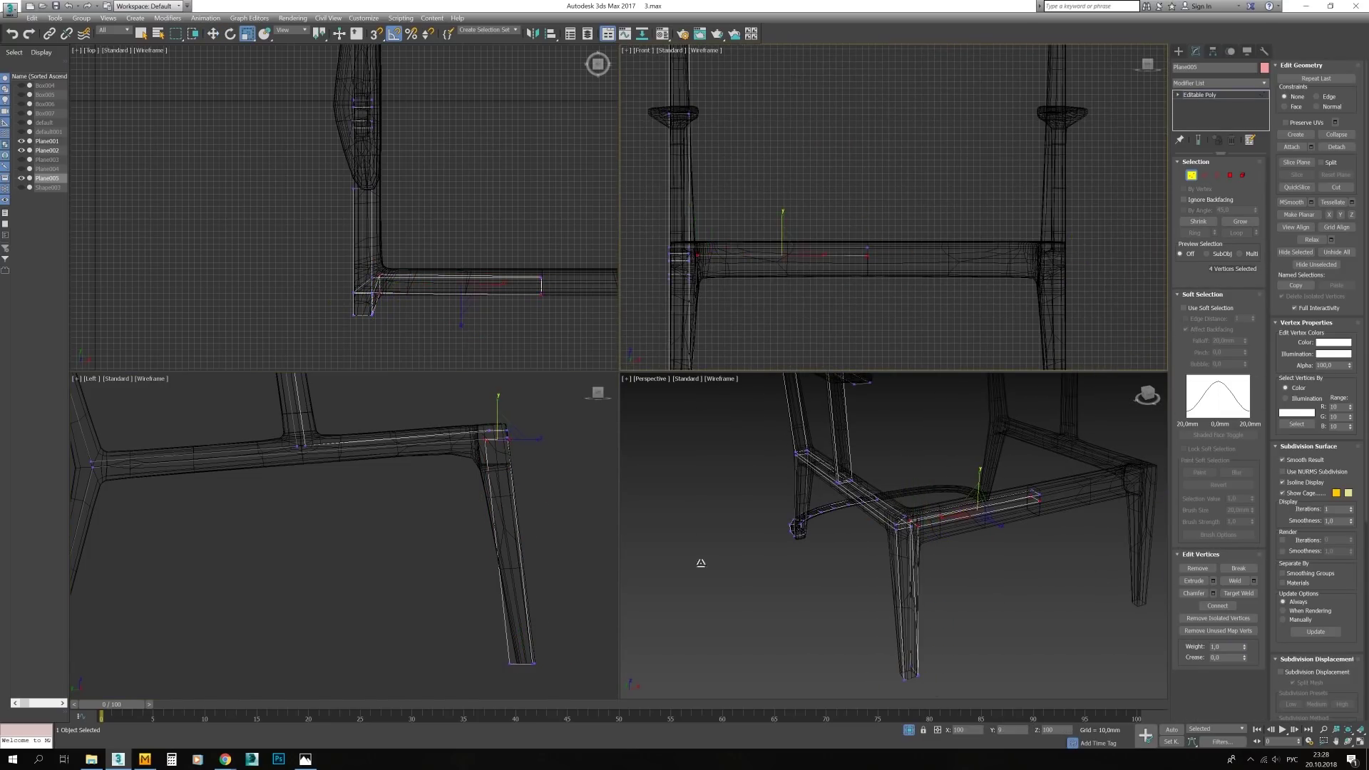
pyautogui.moveTo(855, 286); pyautogui.dragTo(916, 164, button='middle')
pyautogui.scroll(5, 904, 562)
pyautogui.moveTo(721, 214); pyautogui.dragTo(767, 242)
pyautogui.press('w')
pyautogui.scroll(2, 767, 243)
pyautogui.scroll(-3, 898, 522)
pyautogui.press('F3')
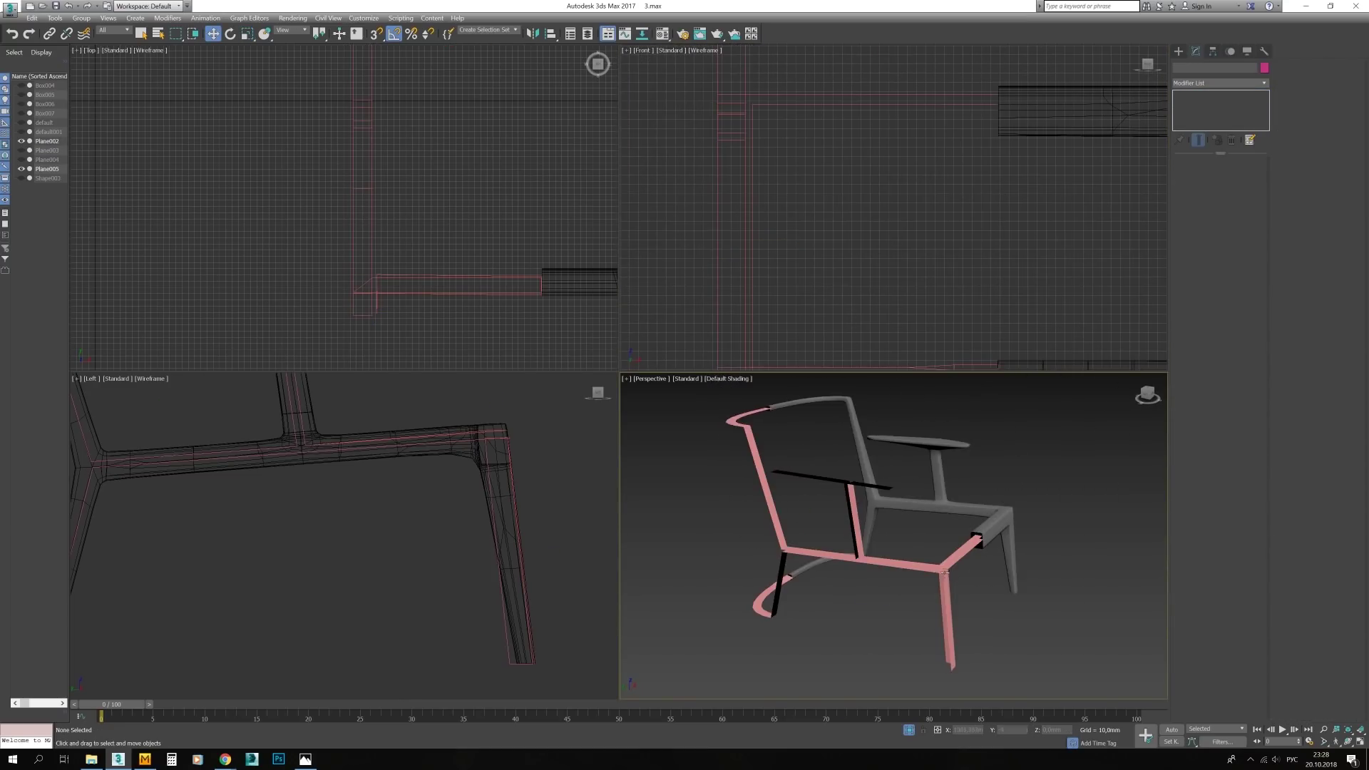
# Isolate the side frame piece and mirror it as an offset copy
pyautogui.hotkey('alt', 'w')
pyautogui.hotkey('alt', 'q')
pyautogui.click(533, 34)
pyautogui.moveTo(706, 336)
pyautogui.mouseDown()
pyautogui.moveTo(706, 307)
pyautogui.moveTo(1105, 325)
pyautogui.mouseUp()
pyautogui.click(651, 464)
pyautogui.click(1362, 744)
pyautogui.press('1')
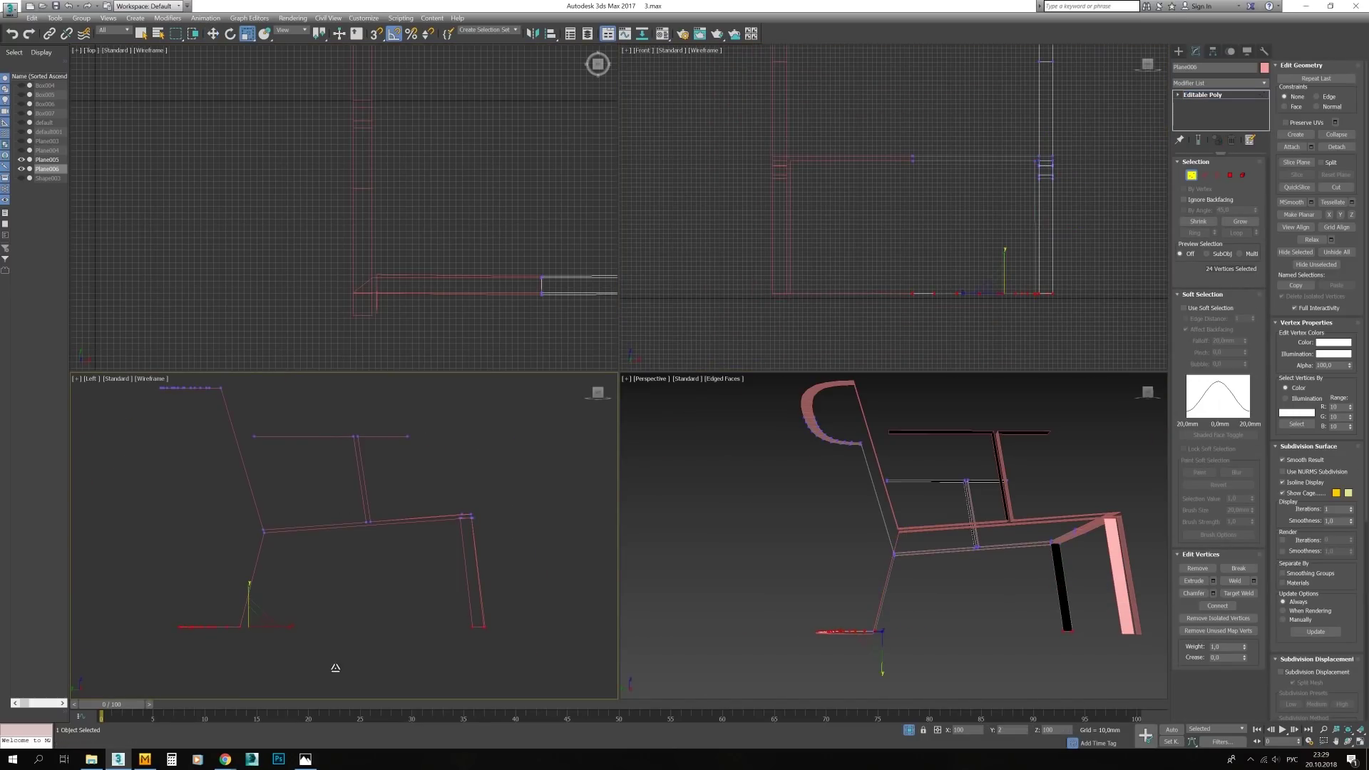
# Unhide the second chair and orbit in to pick an edge on the front leg
pyautogui.click(1358, 744)
pyautogui.hotkey('alt', 'q')
pyautogui.press('1')
pyautogui.keyDown('alt'); pyautogui.moveTo(743, 483); pyautogui.dragTo(759, 400, button='middle'); pyautogui.keyUp('alt')
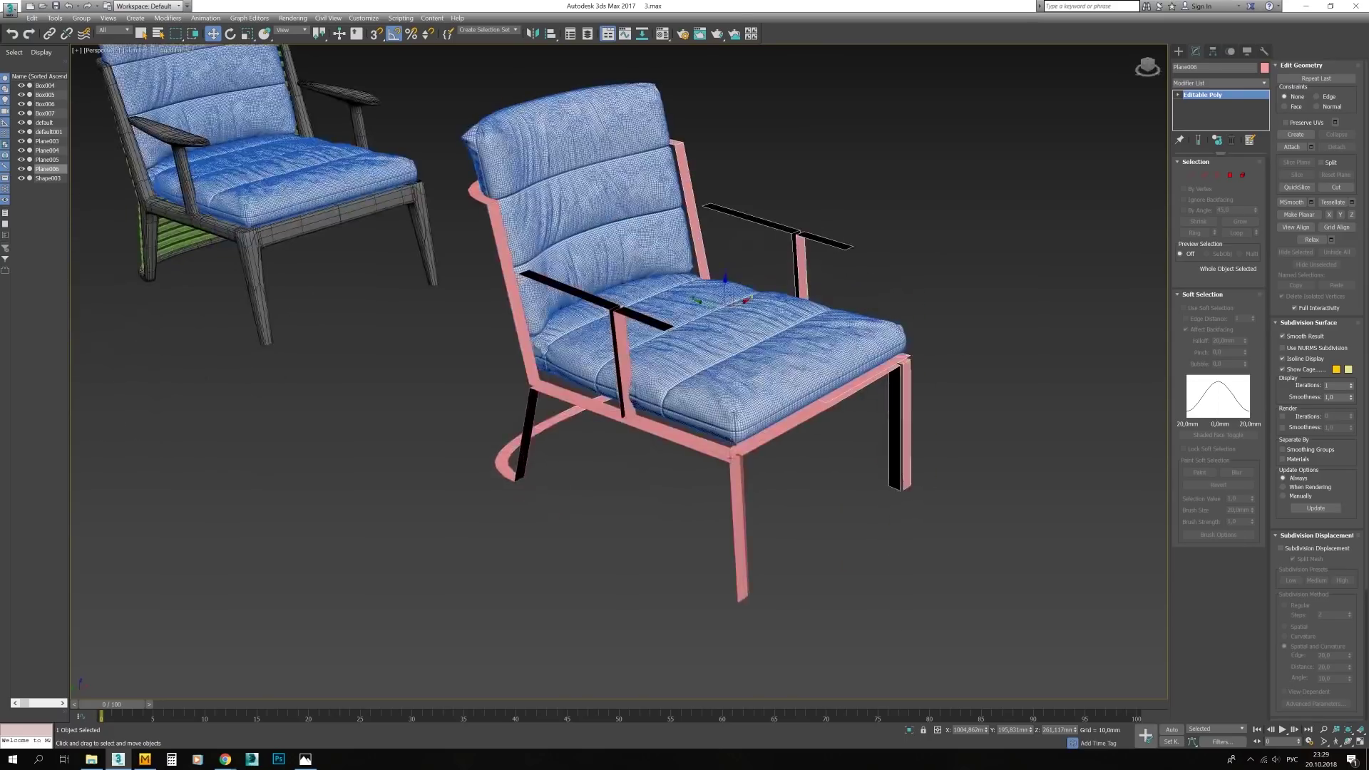
pyautogui.scroll(3, 725, 356)
pyautogui.moveTo(726, 356)
pyautogui.keyDown('alt'); pyautogui.mouseDown(button='middle')
pyautogui.moveTo(763, 544)
pyautogui.moveTo(937, 601)
pyautogui.moveTo(827, 554)
pyautogui.mouseUp(button='middle'); pyautogui.keyUp('alt')
pyautogui.scroll(3, 763, 544)
pyautogui.click(781, 465)
pyautogui.press('2')
pyautogui.click(780, 465)
pyautogui.press('5')
pyautogui.scroll(-5, 781, 465)
# Frame the whole chair in the side view with edged faces and orbit around it
pyautogui.hotkey('alt', 'w')
pyautogui.press('2')
pyautogui.scroll(3, 937, 601)
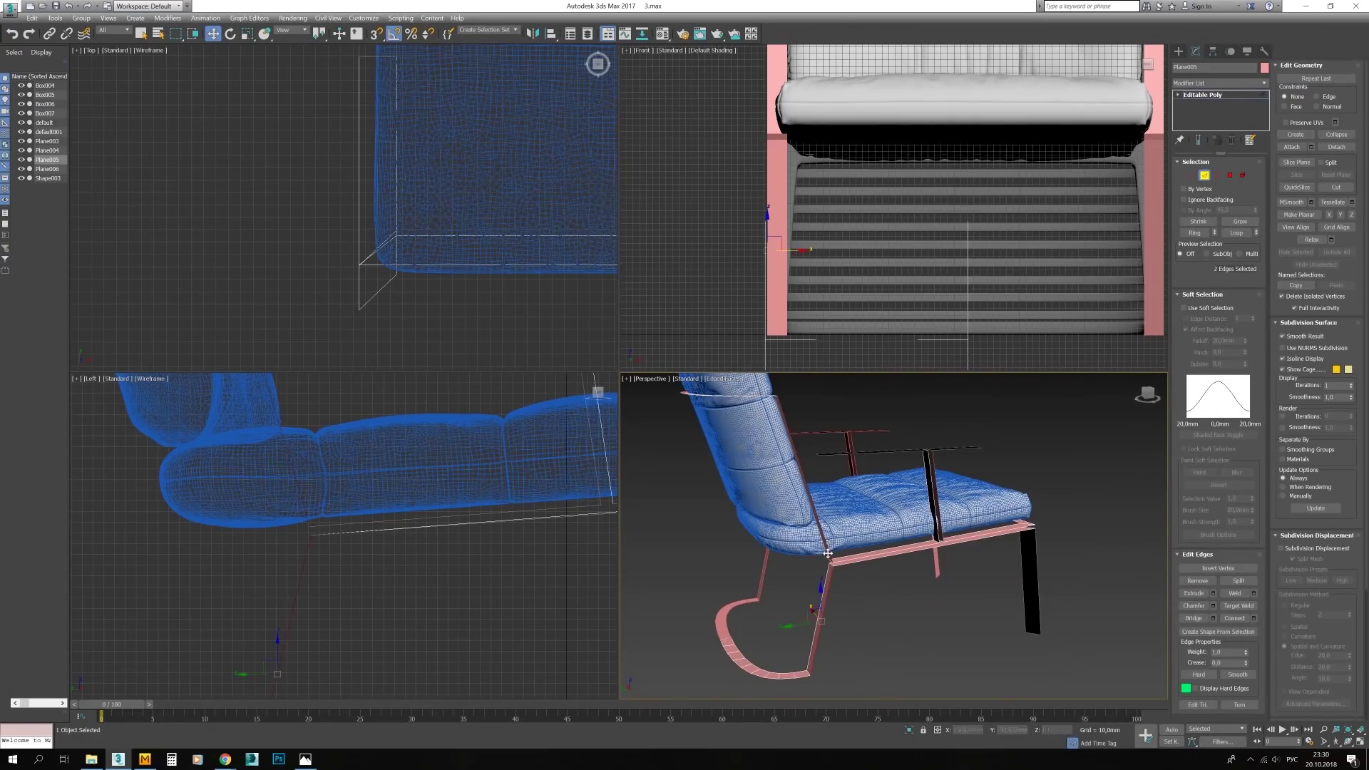
pyautogui.rightClick(323, 615)
pyautogui.press('F3')
pyautogui.press('z')
pyautogui.scroll(4, 435, 507)
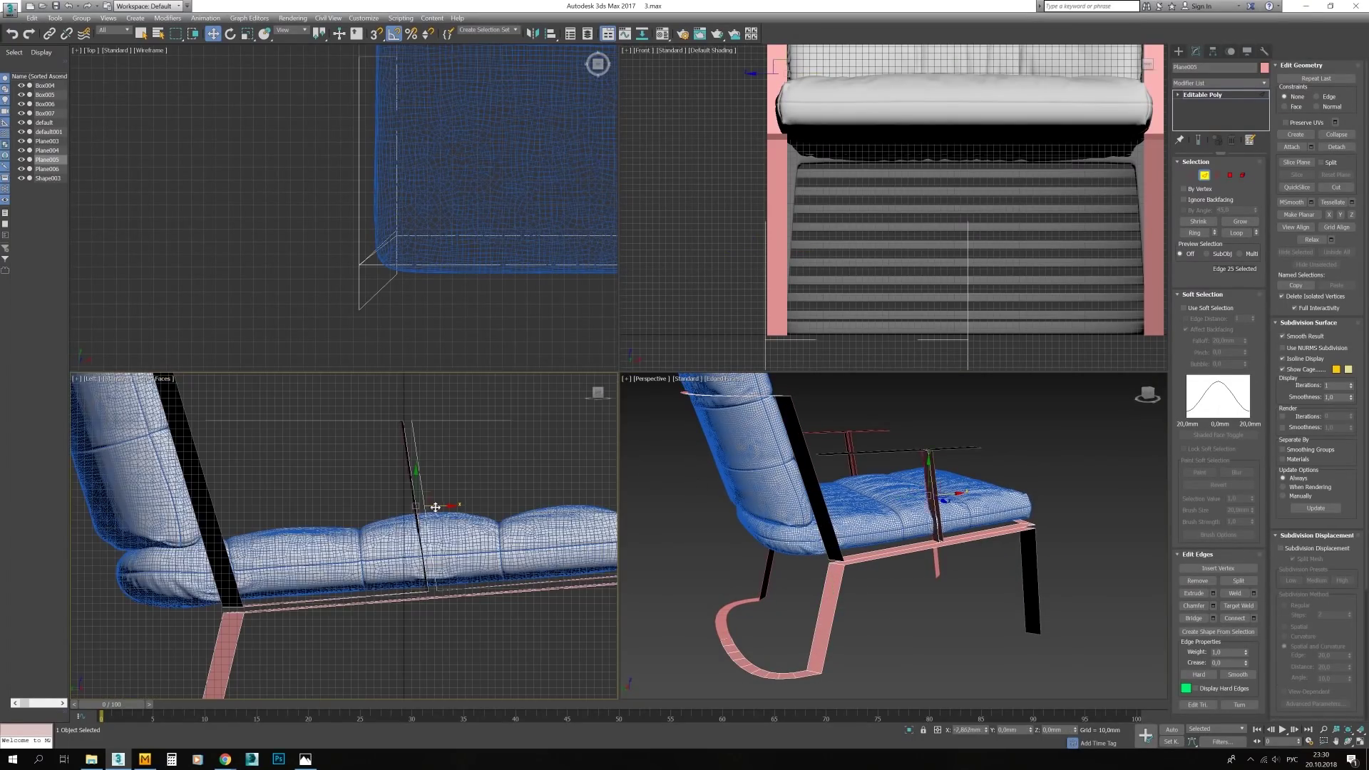
pyautogui.keyDown('alt'); pyautogui.moveTo(892, 542); pyautogui.dragTo(956, 553, button='middle'); pyautogui.keyUp('alt')
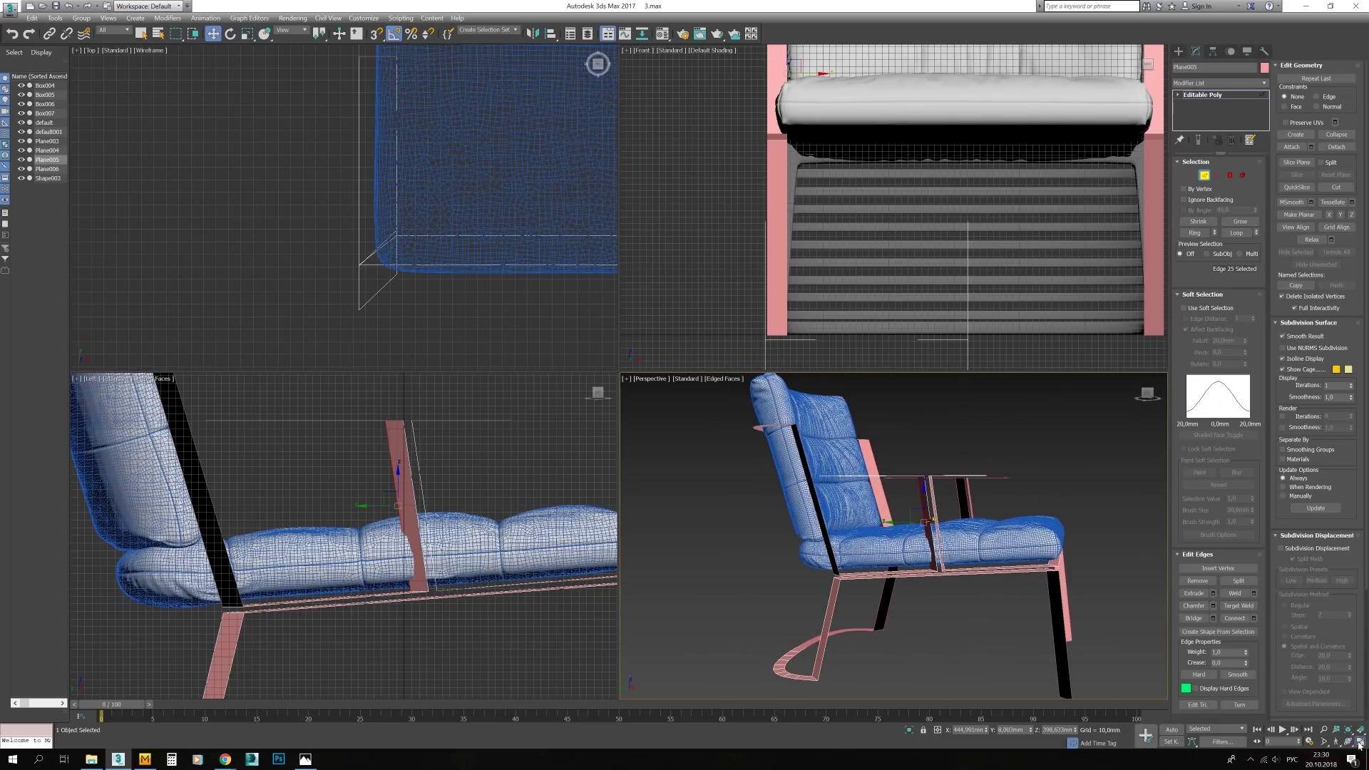
# Add a Shell modifier to the frame with a 10 mm outer amount
pyautogui.hotkey('alt', 'w')
pyautogui.click(1219, 82)
pyautogui.scroll(-2, 1219, 653)
pyautogui.click(1227, 653)
pyautogui.scroll(5, 706, 464)
pyautogui.scroll(1, 706, 464)
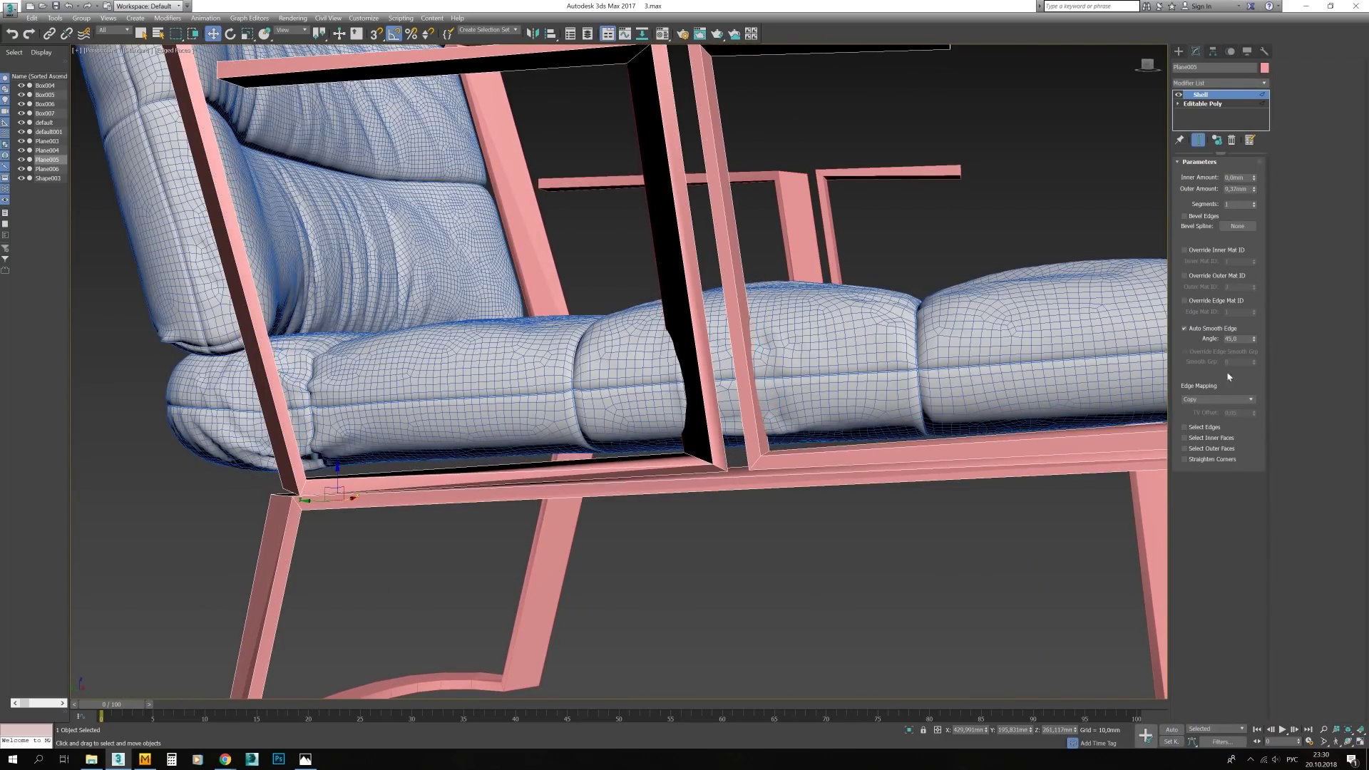
pyautogui.write('10')
pyautogui.press('Return')
pyautogui.scroll(-5, 713, 392)
pyautogui.keyDown('alt'); pyautogui.moveTo(713, 392); pyautogui.dragTo(787, 396, button='middle'); pyautogui.keyUp('alt')
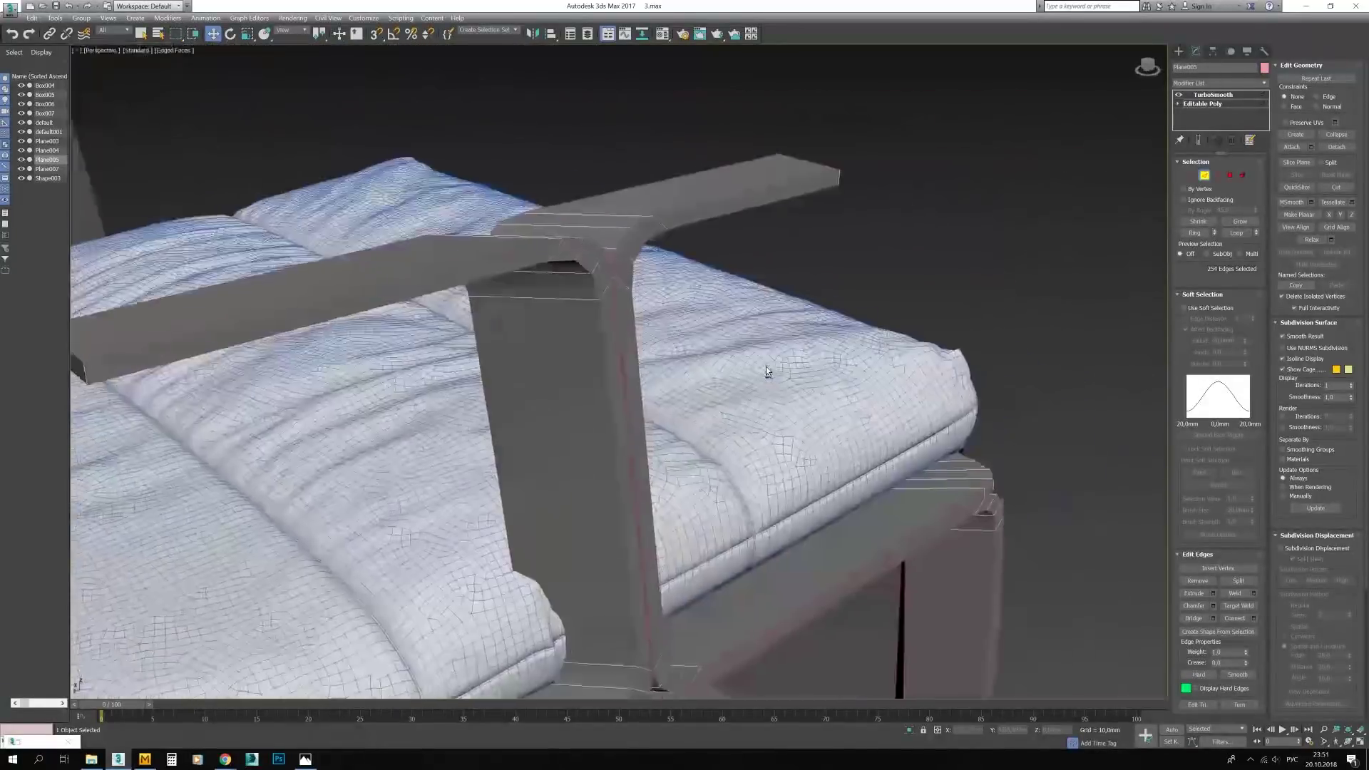
# Chamfer the selected frame edges
pyautogui.hotkey('ctrl', 'shift', 'c')
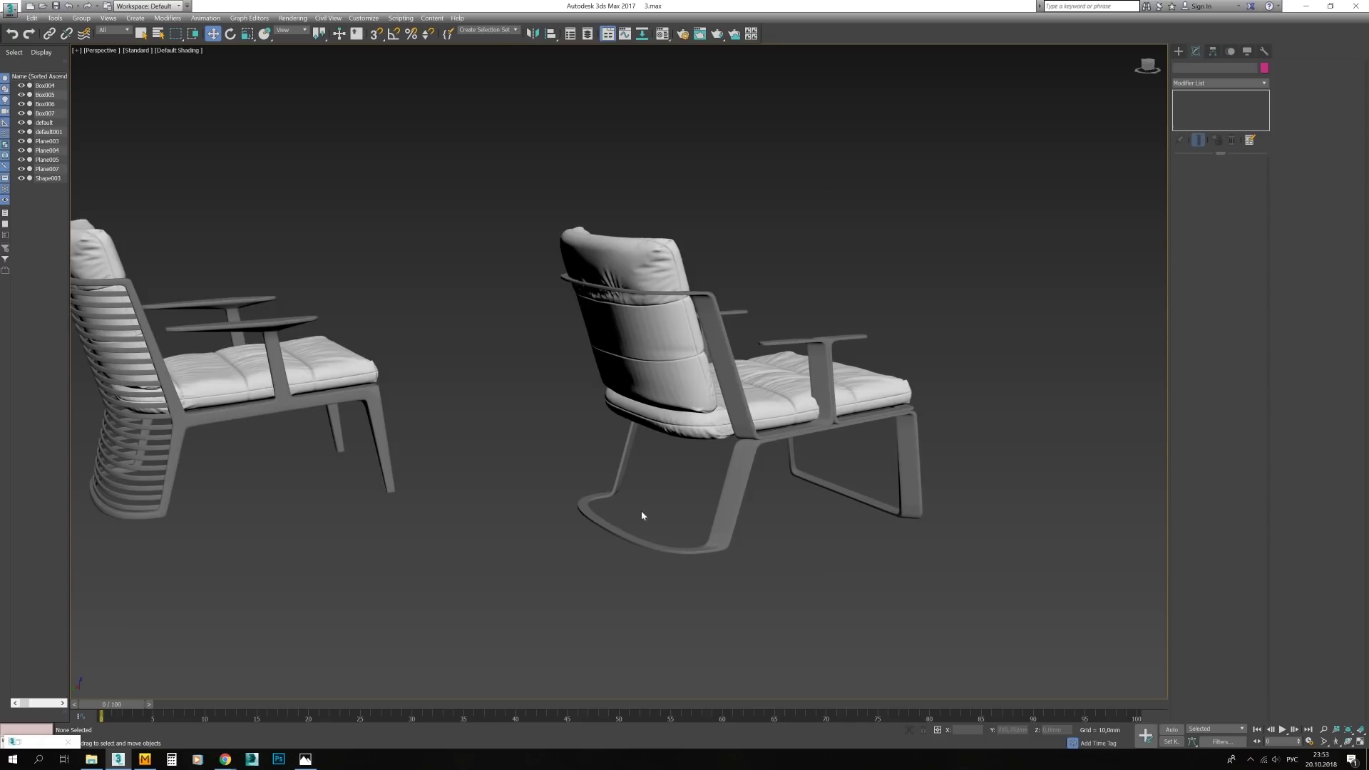
pyautogui.scroll(3, 641, 515)
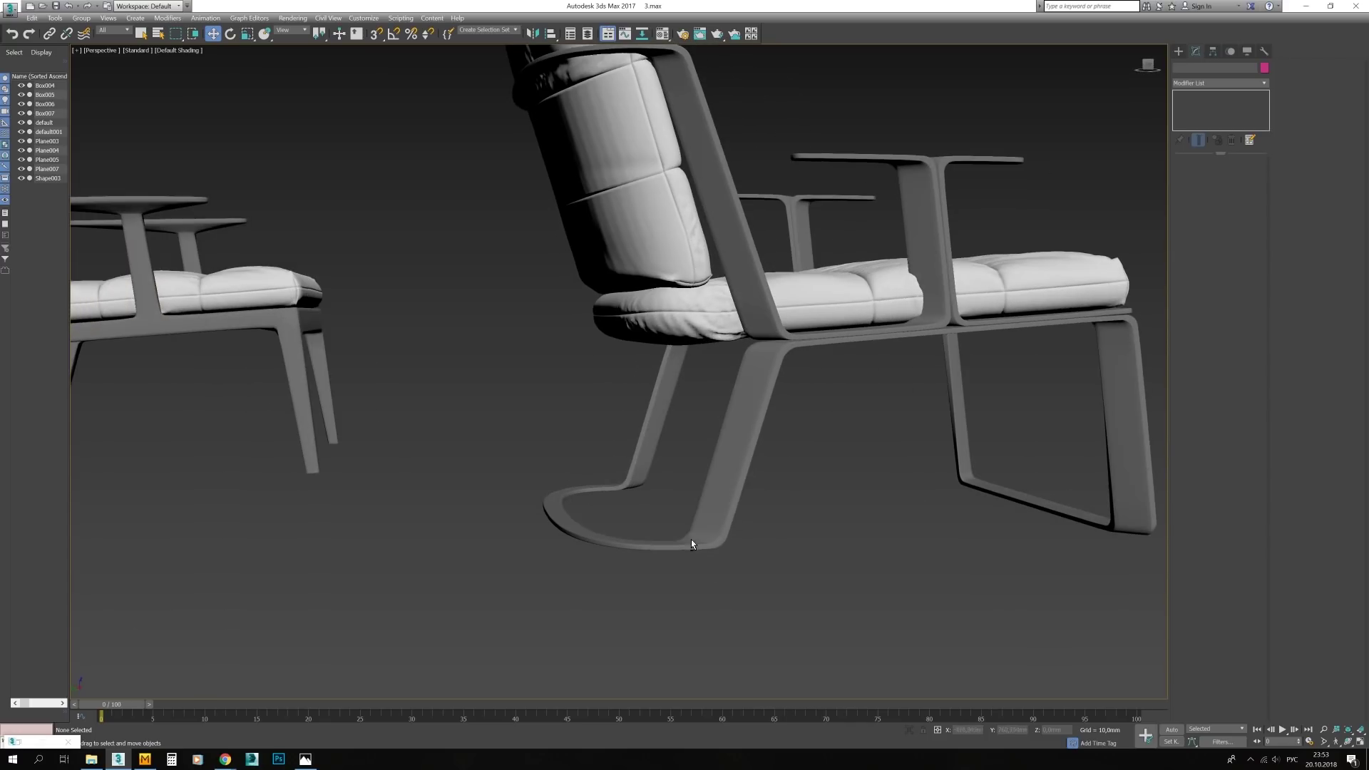
pyautogui.hotkey('alt', 'w')
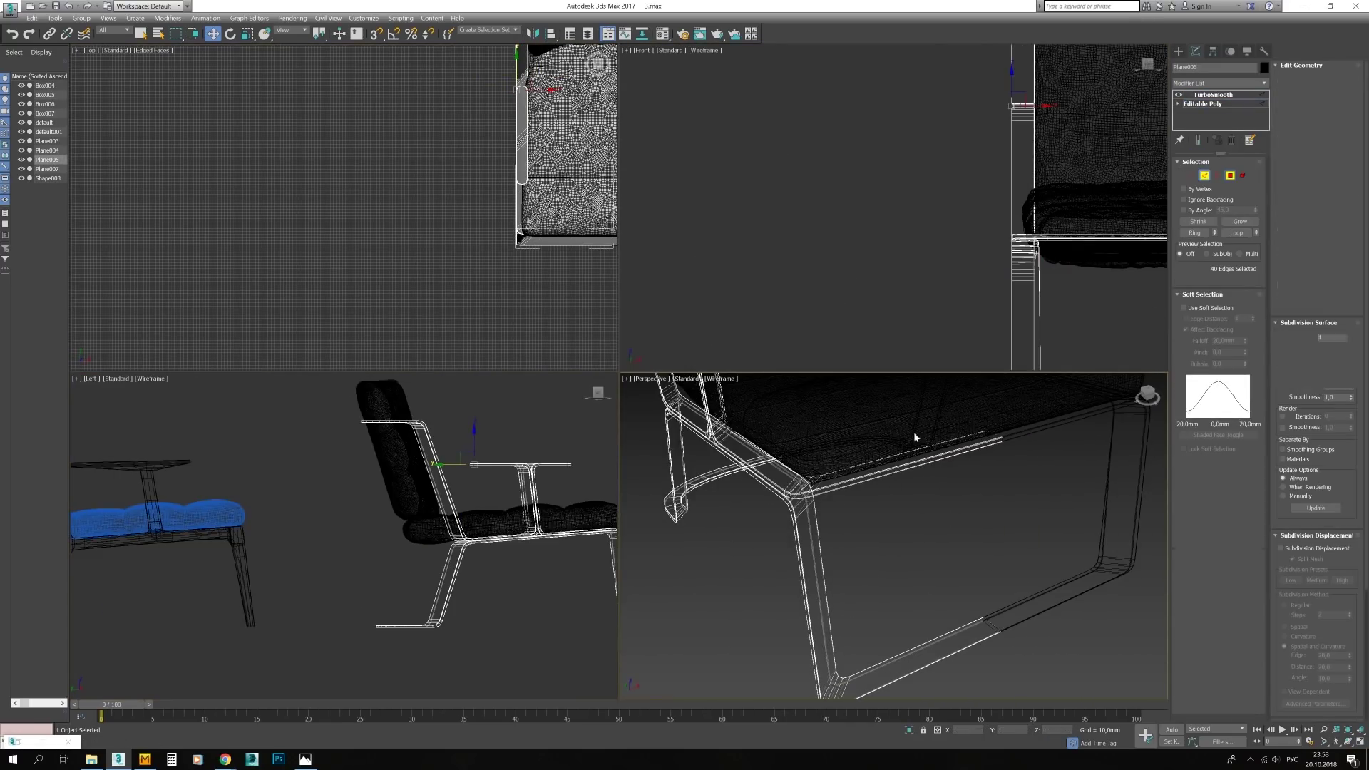
# Select the frame strut element and reposition it in the enlarged side view
pyautogui.press('5')
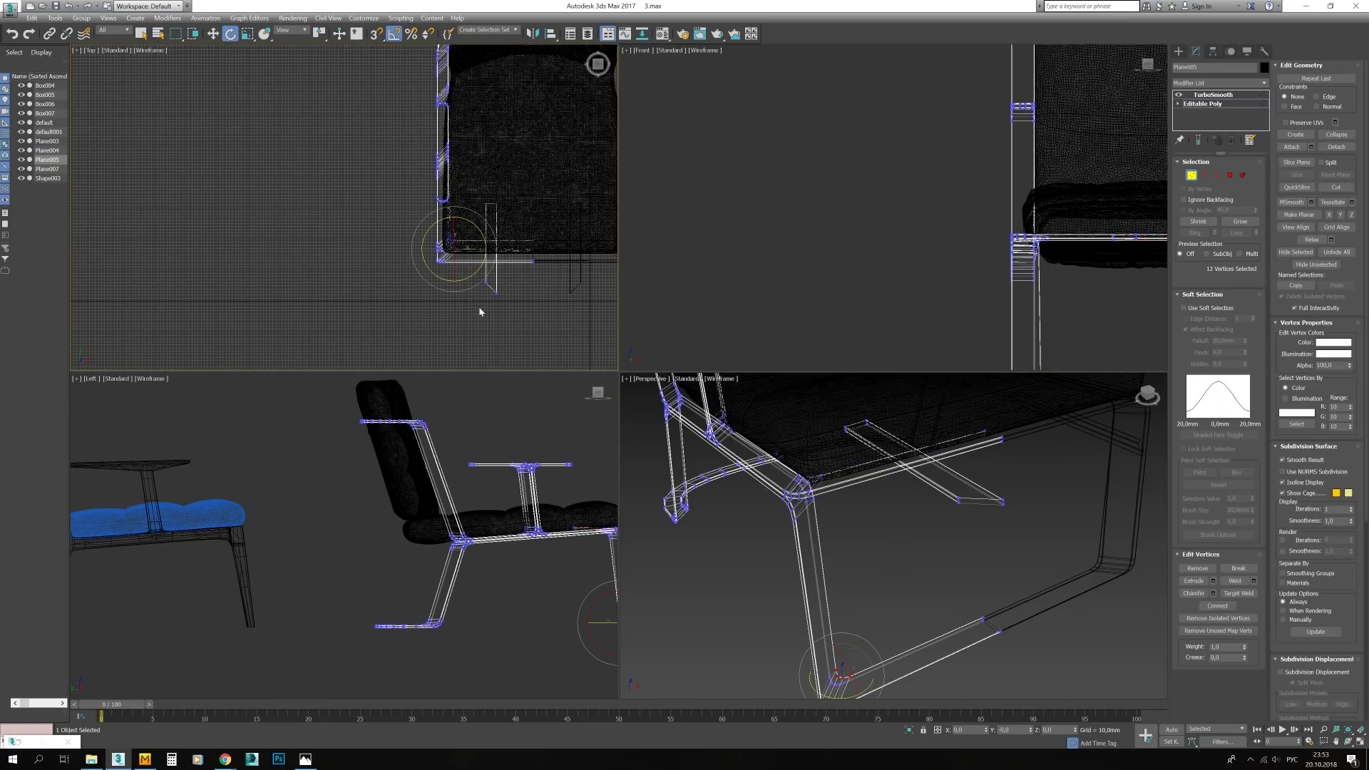
pyautogui.click(521, 265)
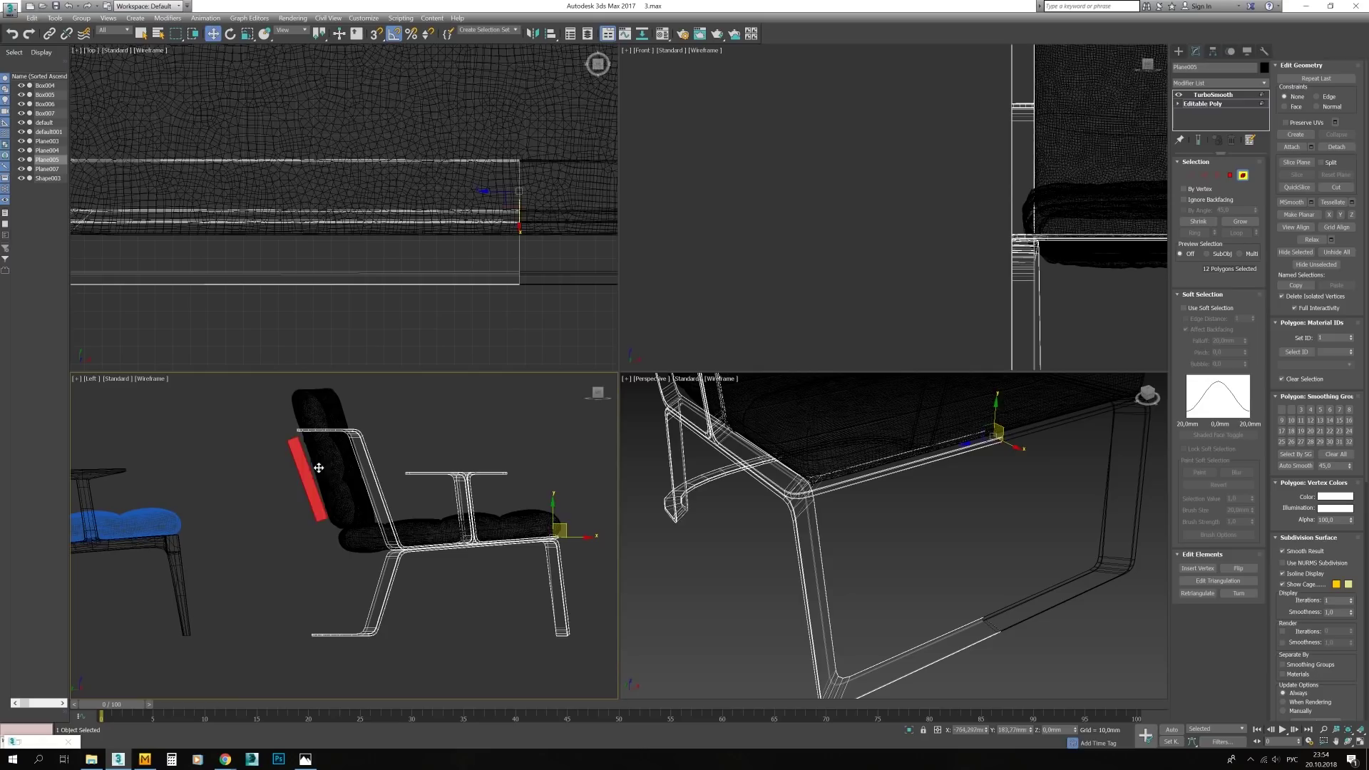
pyautogui.scroll(5, 319, 467)
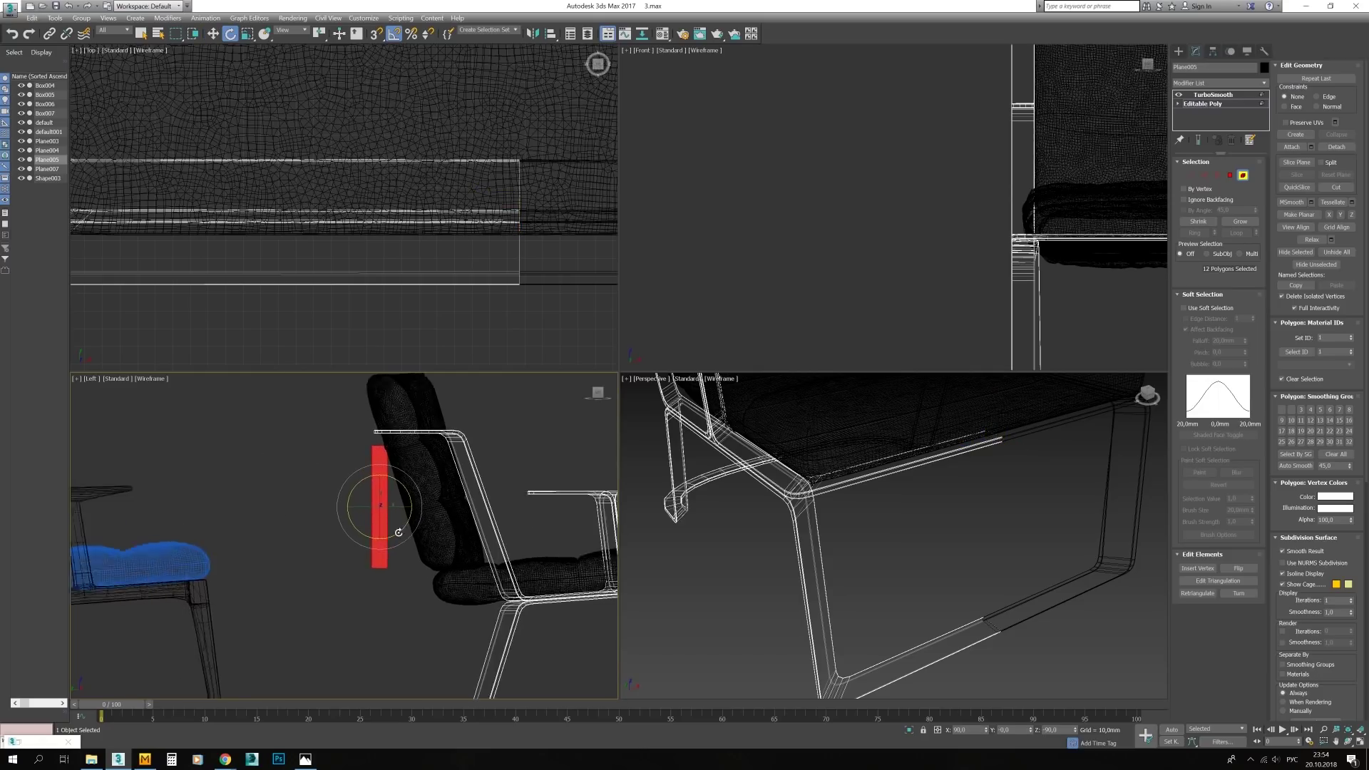
pyautogui.press('r')
pyautogui.press('1')
pyautogui.hotkey('alt', 'w')
pyautogui.scroll(-5, 677, 395)
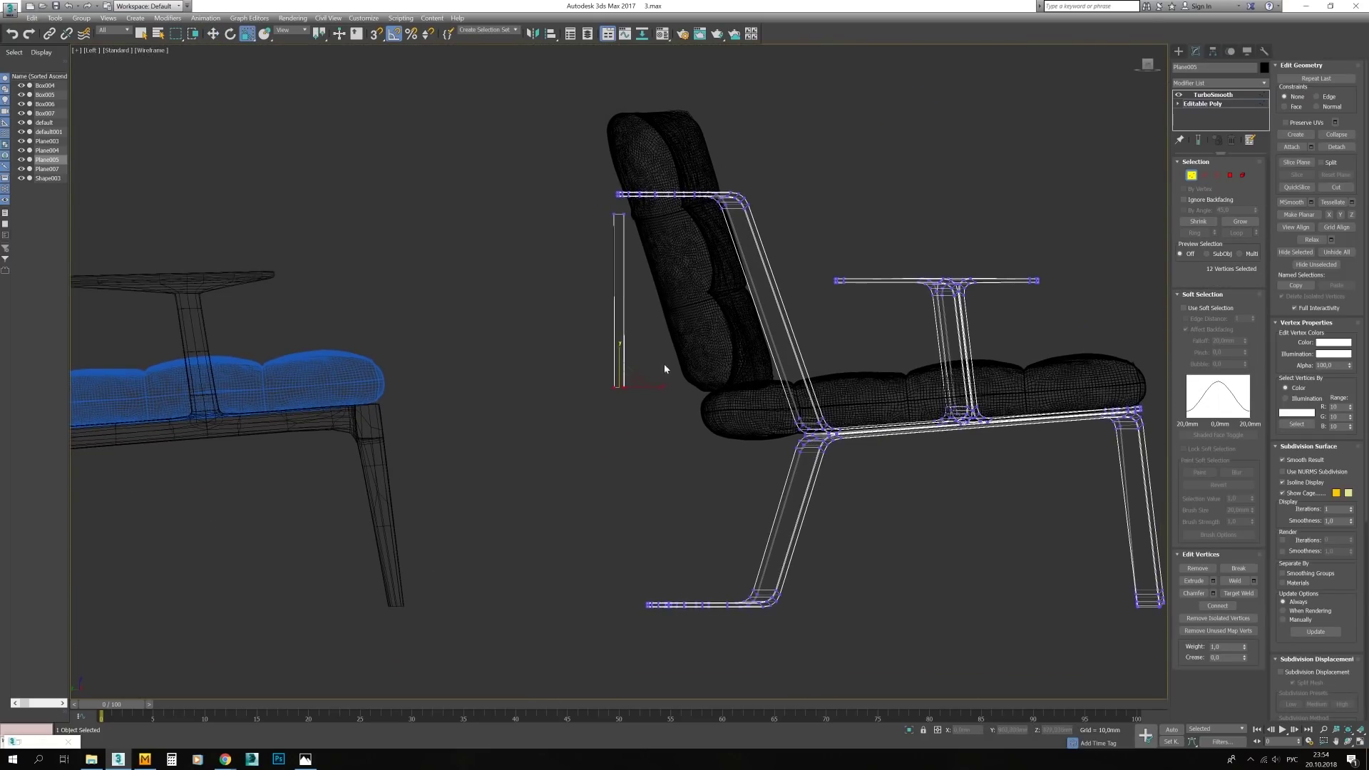
pyautogui.scroll(5, 613, 371)
pyautogui.scroll(-3, 613, 371)
pyautogui.press('w')
pyautogui.hotkey('alt', 'w')
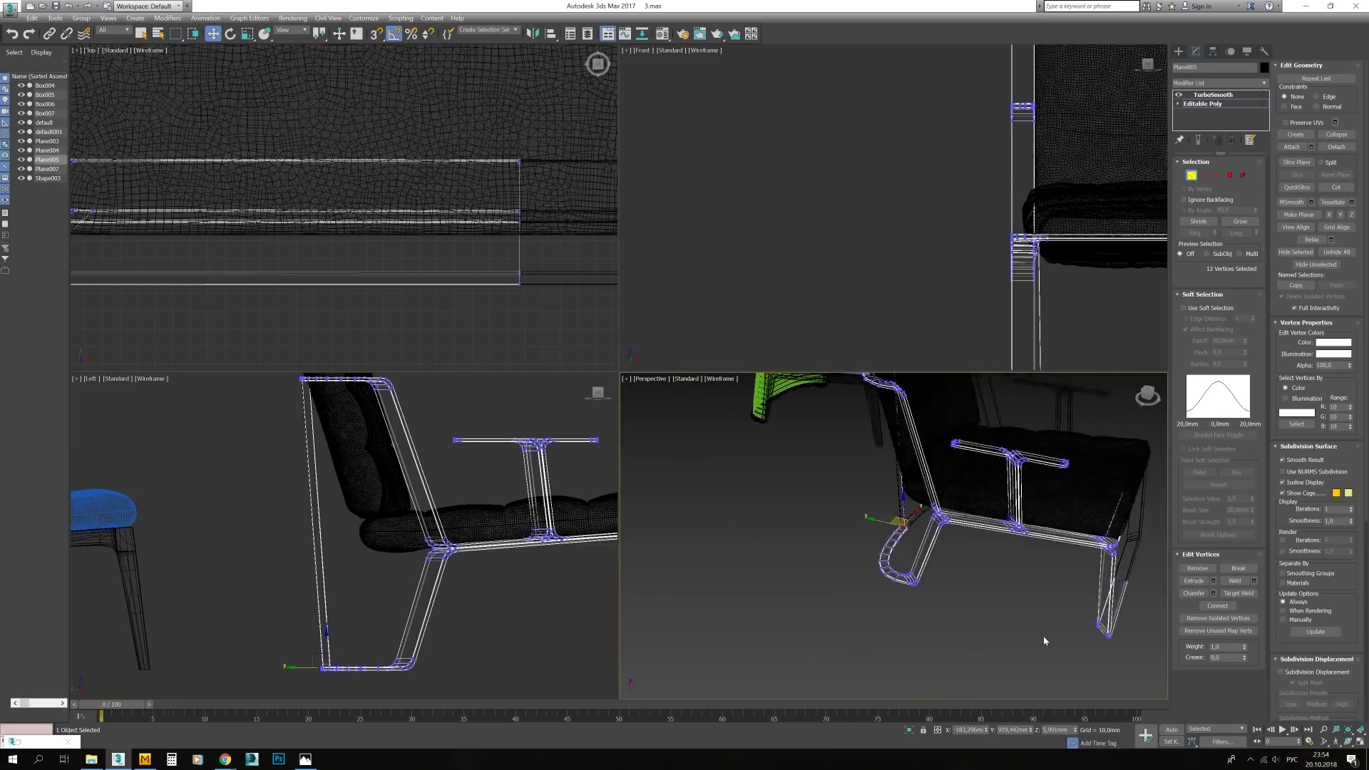
pyautogui.scroll(5, 877, 544)
pyautogui.scroll(-4, 877, 544)
# Connect the strut edges with new loops and chamfer the corner joints
pyautogui.press('2')
pyautogui.hotkey('ctrl', 'shift', 'e')
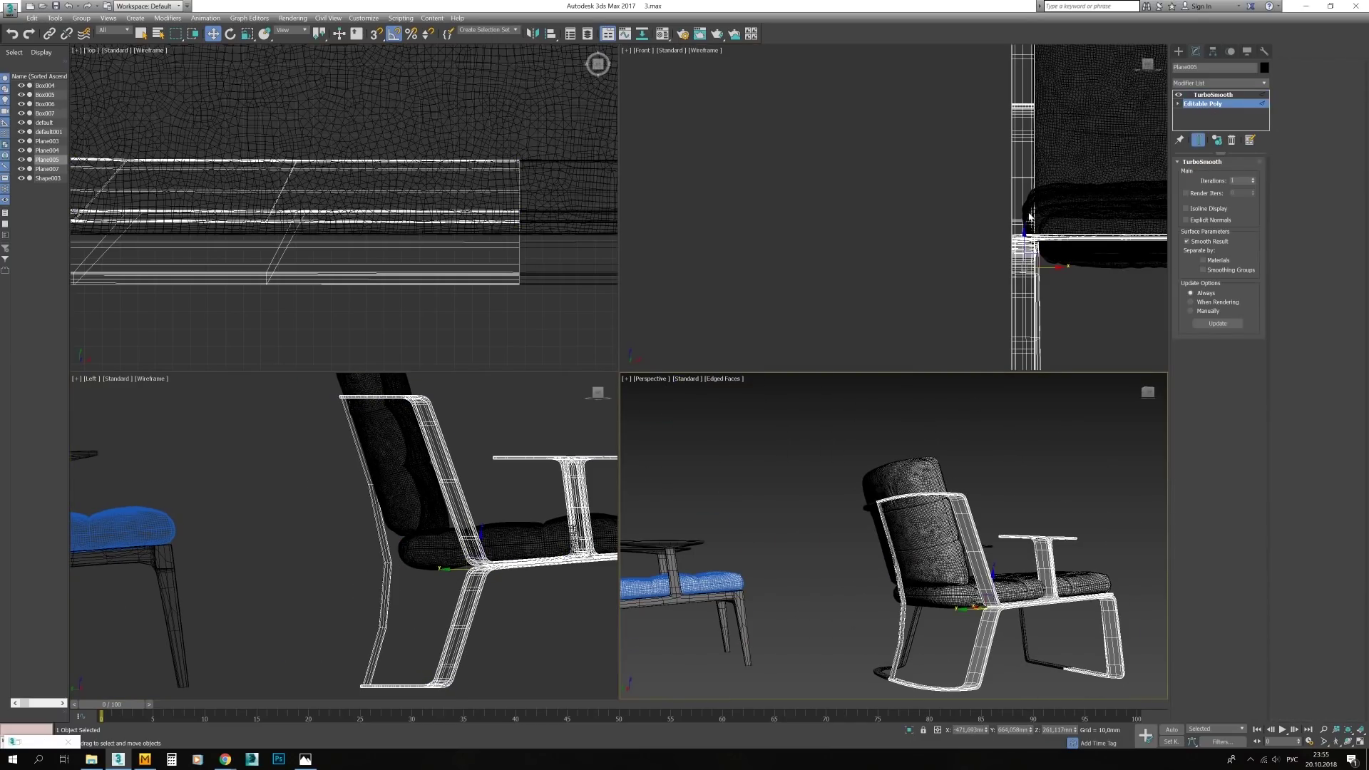
pyautogui.scroll(5, 436, 573)
pyautogui.click(436, 573)
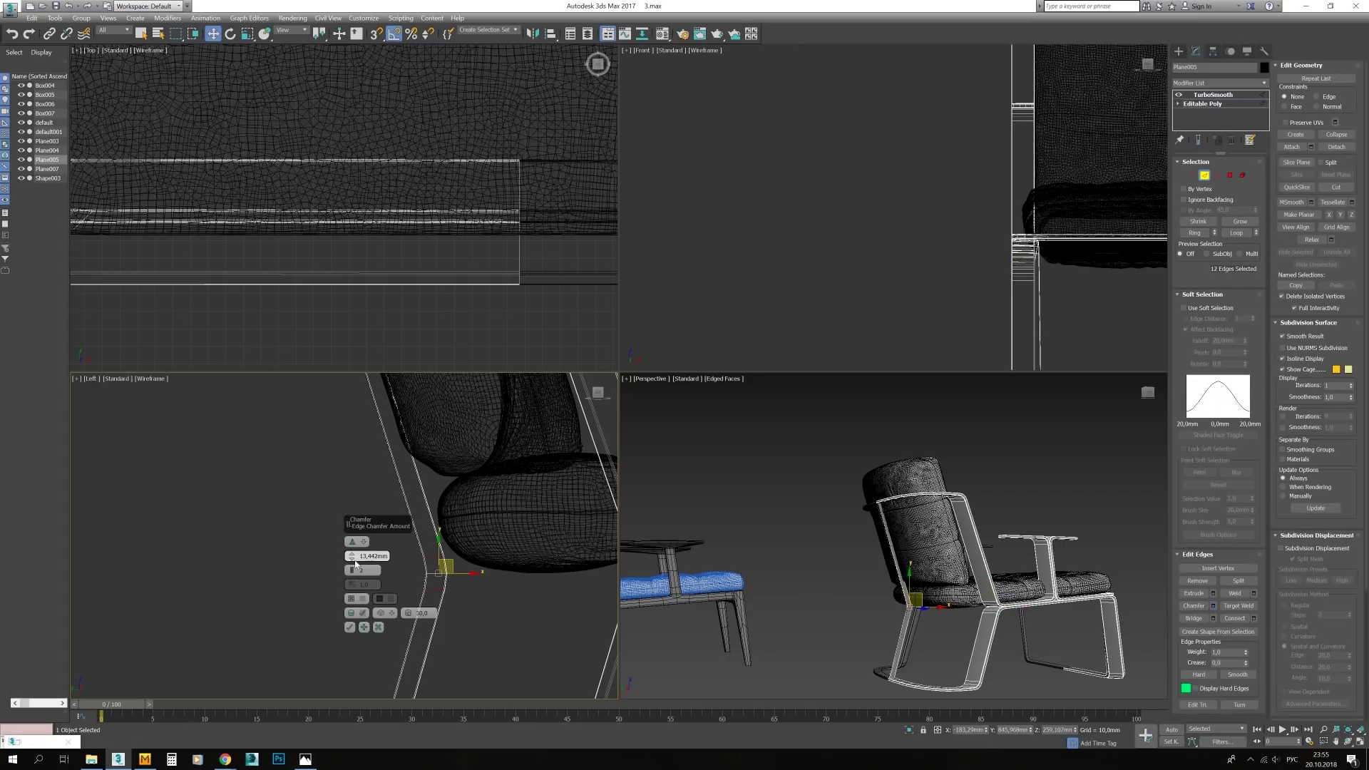
pyautogui.click(350, 627)
pyautogui.scroll(-4, 397, 596)
pyautogui.click(351, 558)
pyautogui.press('F3')
# Select the cushion mesh and orbit the maximized Perspective view to its side
pyautogui.scroll(-2, 419, 558)
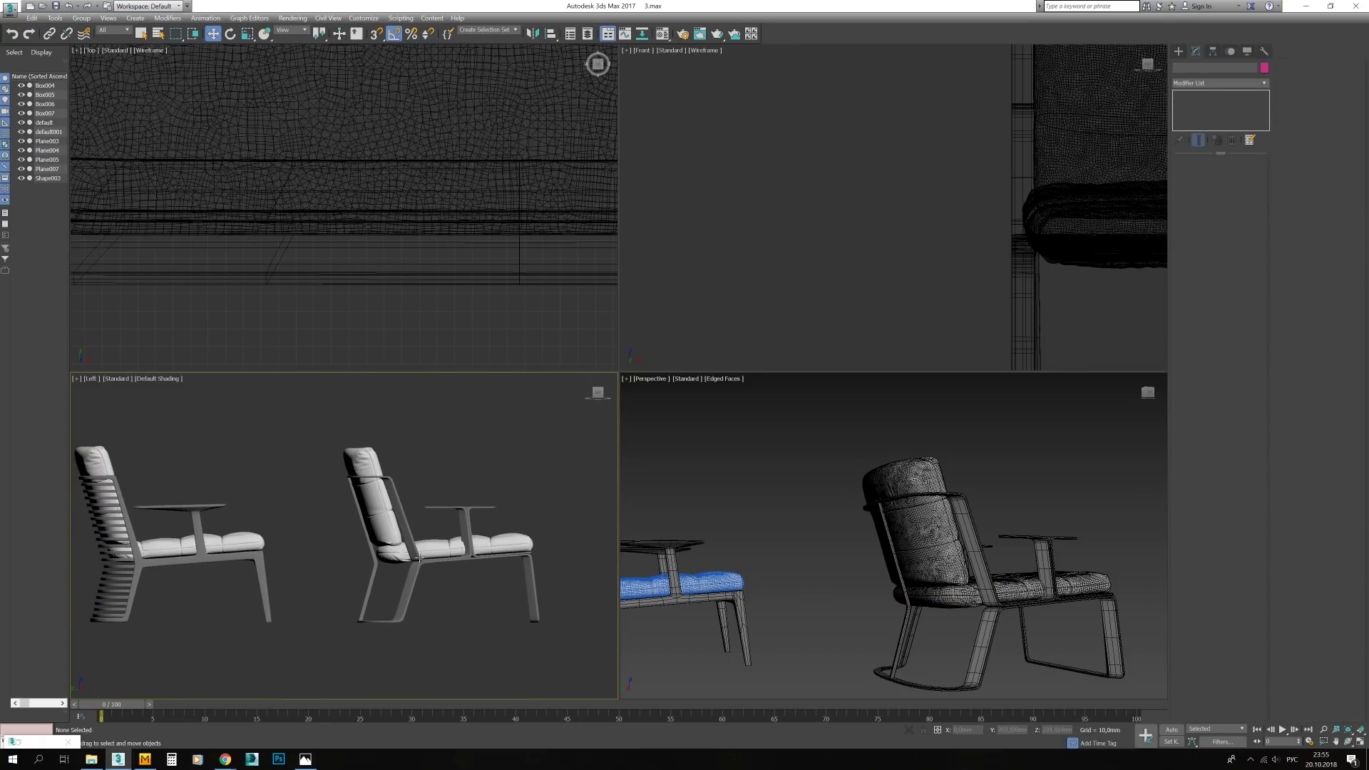
pyautogui.click(419, 558)
pyautogui.click(784, 542)
pyautogui.keyDown('alt'); pyautogui.moveTo(785, 542); pyautogui.dragTo(823, 566, button='middle'); pyautogui.keyUp('alt')
pyautogui.press('F4')
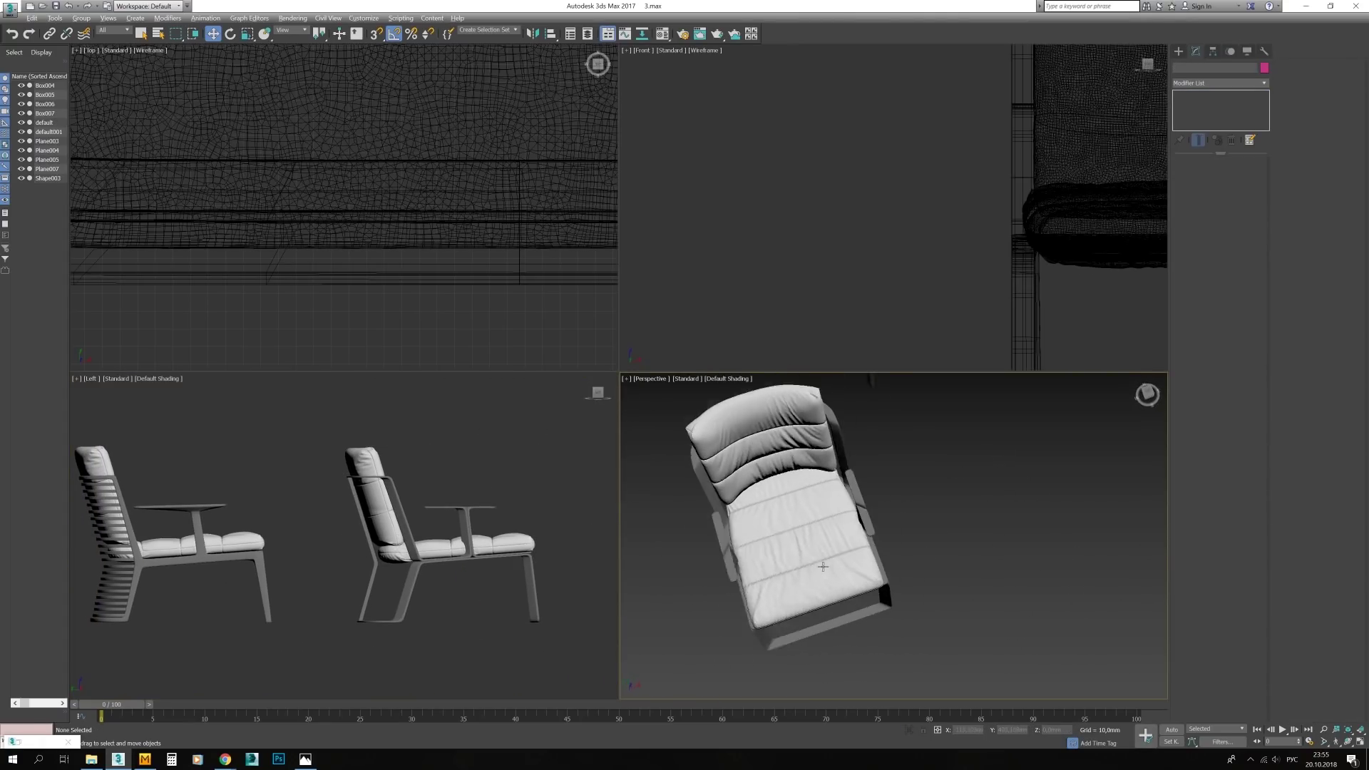
pyautogui.hotkey('alt', 'w')
pyautogui.click(823, 566)
pyautogui.scroll(4, 551, 459)
pyautogui.moveTo(550, 458)
pyautogui.keyDown('alt'); pyautogui.mouseDown(button='middle')
pyautogui.moveTo(508, 325)
pyautogui.moveTo(542, 428)
pyautogui.mouseUp(button='middle'); pyautogui.keyUp('alt')
pyautogui.scroll(6, 756, 457)
# In Vertex mode, select and nudge the vertices along the cushion's bottom seam
pyautogui.press('1')
pyautogui.moveTo(720, 475); pyautogui.dragTo(785, 456)
pyautogui.press('F4')
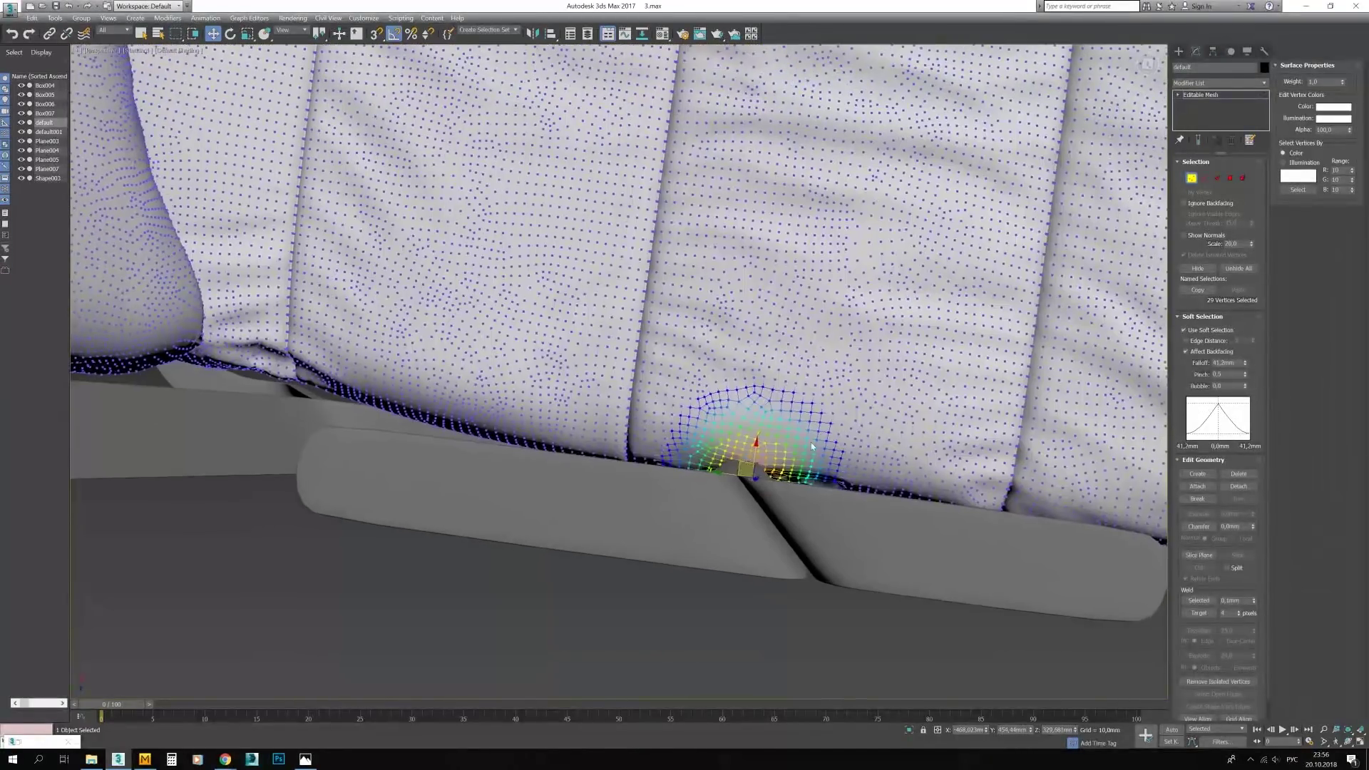
pyautogui.scroll(-3, 811, 446)
pyautogui.keyDown('alt'); pyautogui.moveTo(811, 445); pyautogui.dragTo(784, 321, button='middle'); pyautogui.keyUp('alt')
pyautogui.scroll(3, 784, 321)
pyautogui.click(1187, 100)
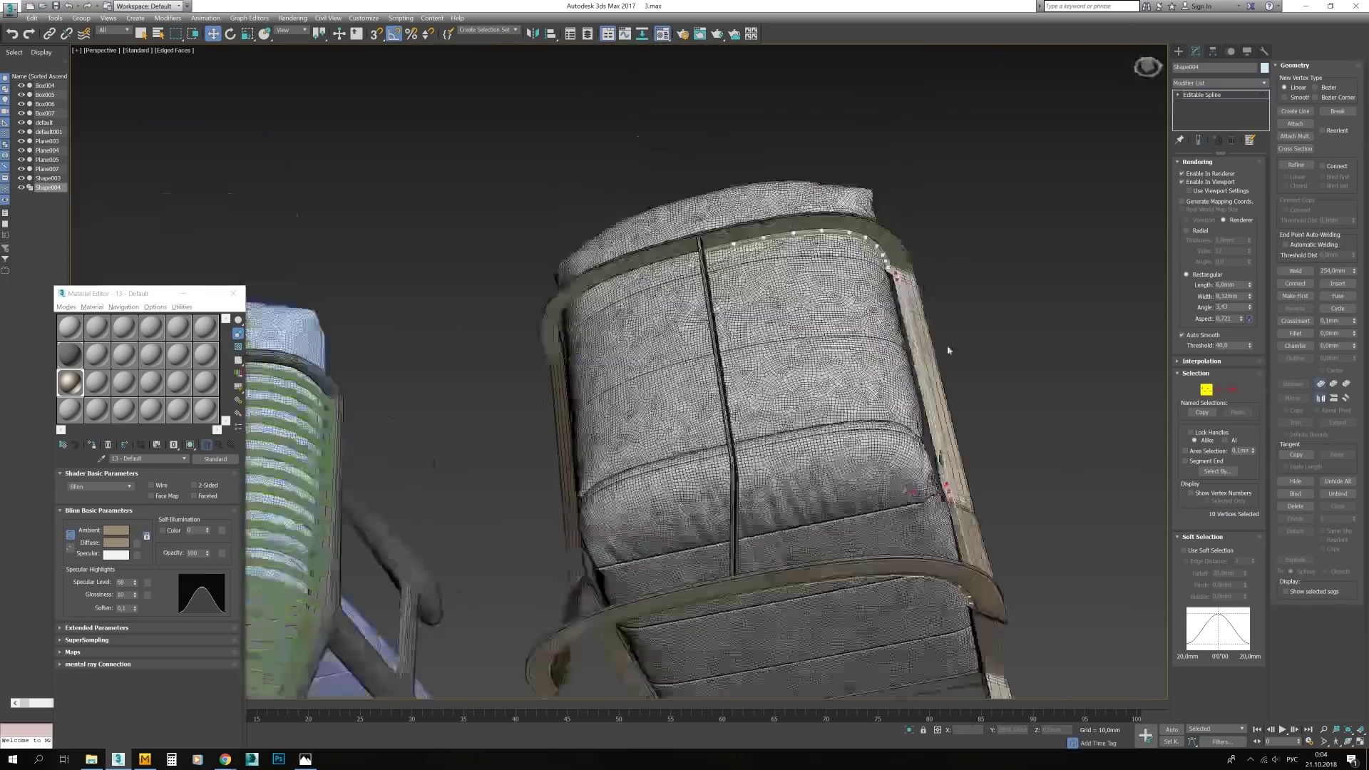
# Move the Shape004 frame vertices in wireframe to refine the back curve, then exit sub-object mode
pyautogui.scroll(5, 948, 350)
pyautogui.click(847, 329)
pyautogui.press('F3')
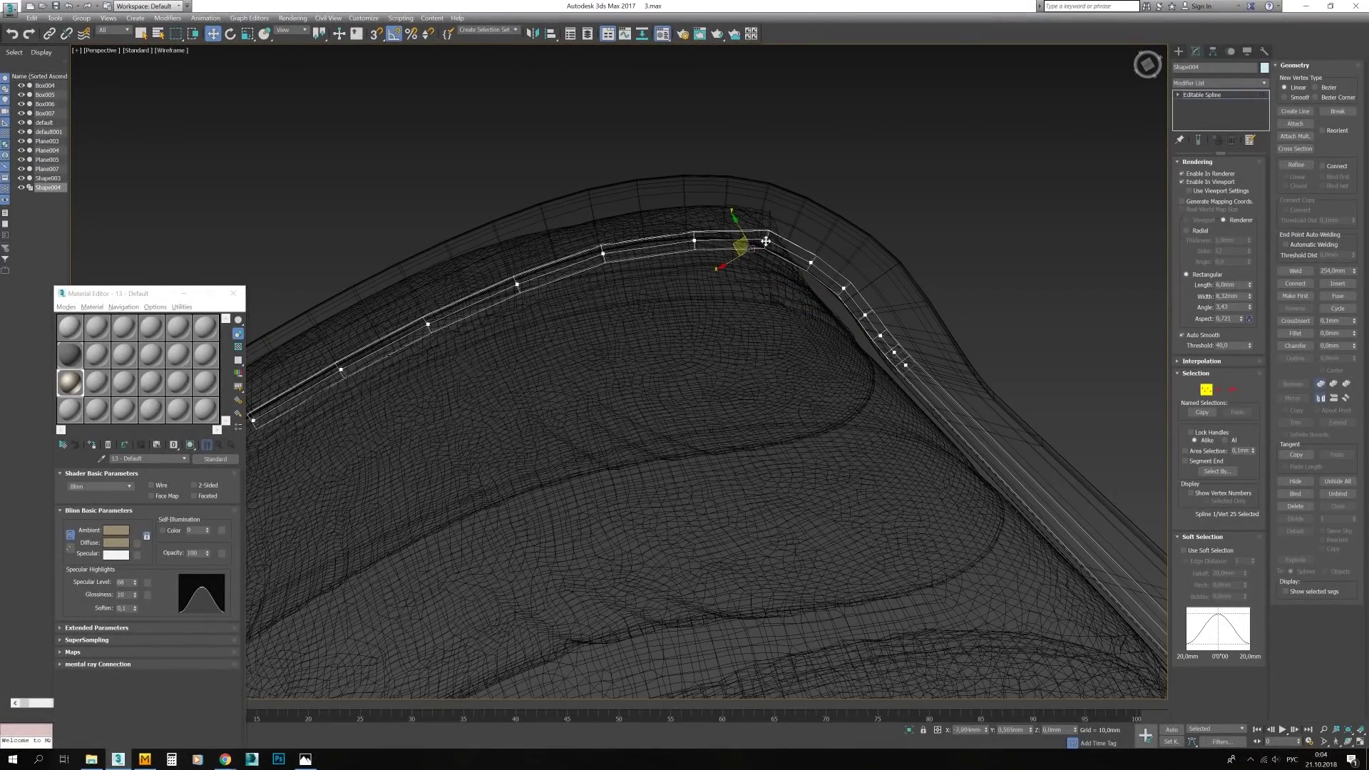
pyautogui.moveTo(734, 245)
pyautogui.keyDown('alt'); pyautogui.mouseDown(button='middle')
pyautogui.moveTo(677, 253)
pyautogui.moveTo(648, 208)
pyautogui.mouseUp(button='middle'); pyautogui.keyUp('alt')
pyautogui.scroll(5, 710, 349)
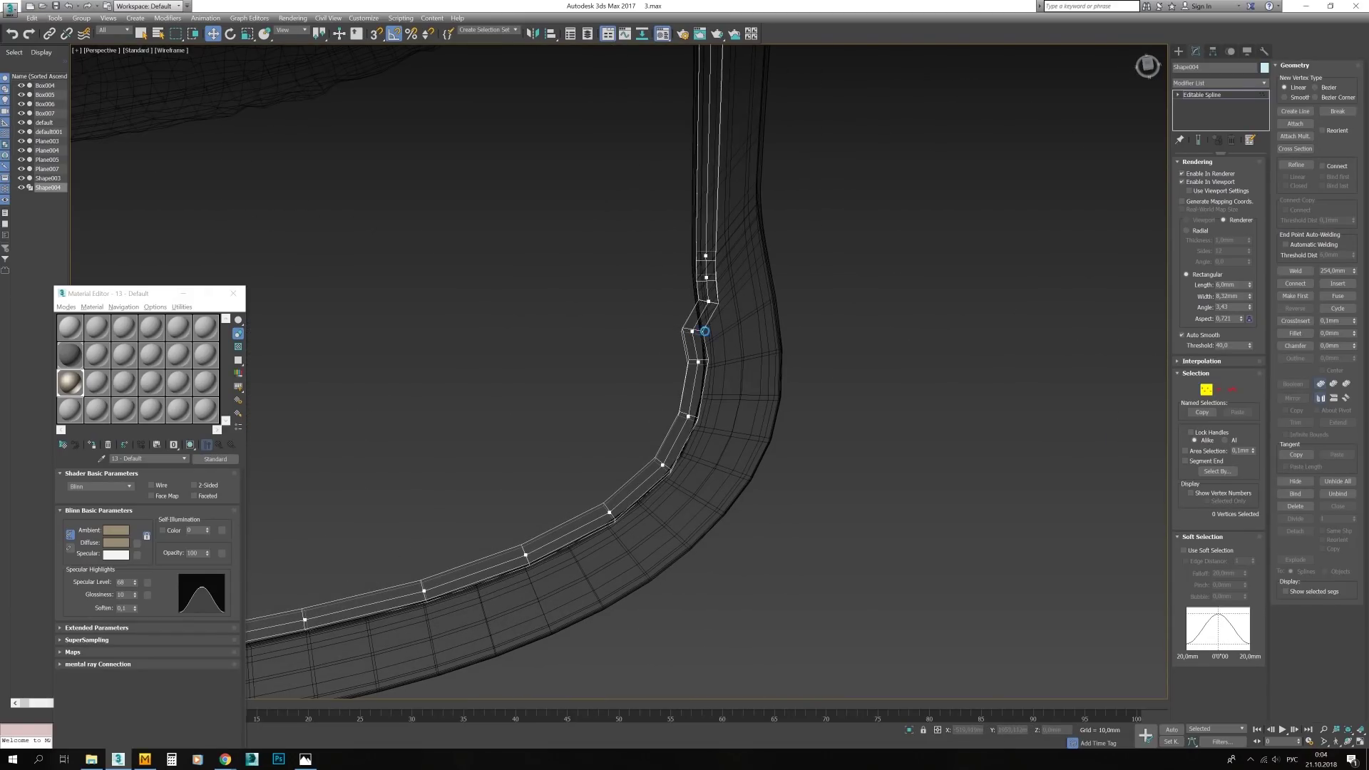
pyautogui.moveTo(644, 487)
pyautogui.keyDown('alt'); pyautogui.mouseDown(button='middle')
pyautogui.moveTo(652, 450)
pyautogui.moveTo(621, 399)
pyautogui.mouseUp(button='middle'); pyautogui.keyUp('alt')
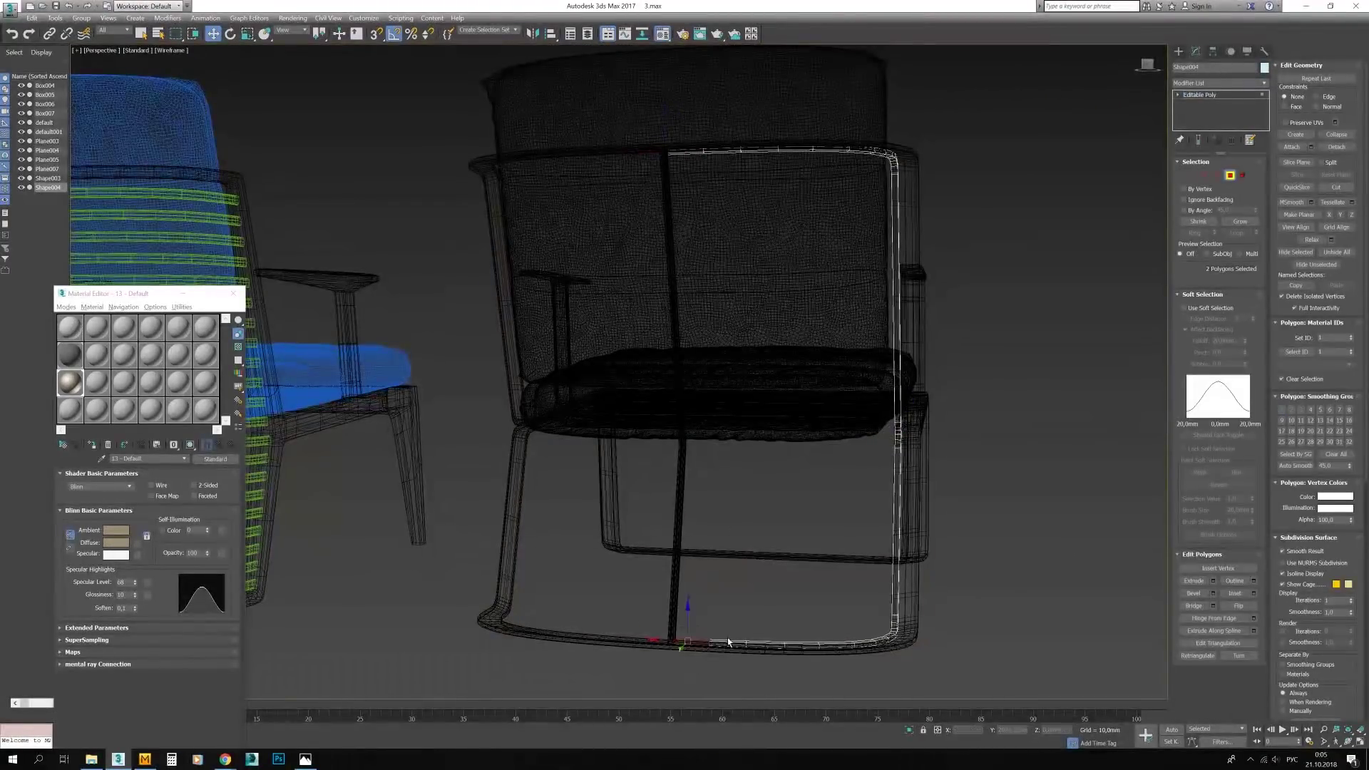
pyautogui.press('F3')
pyautogui.hotkey('ctrl', 'b')
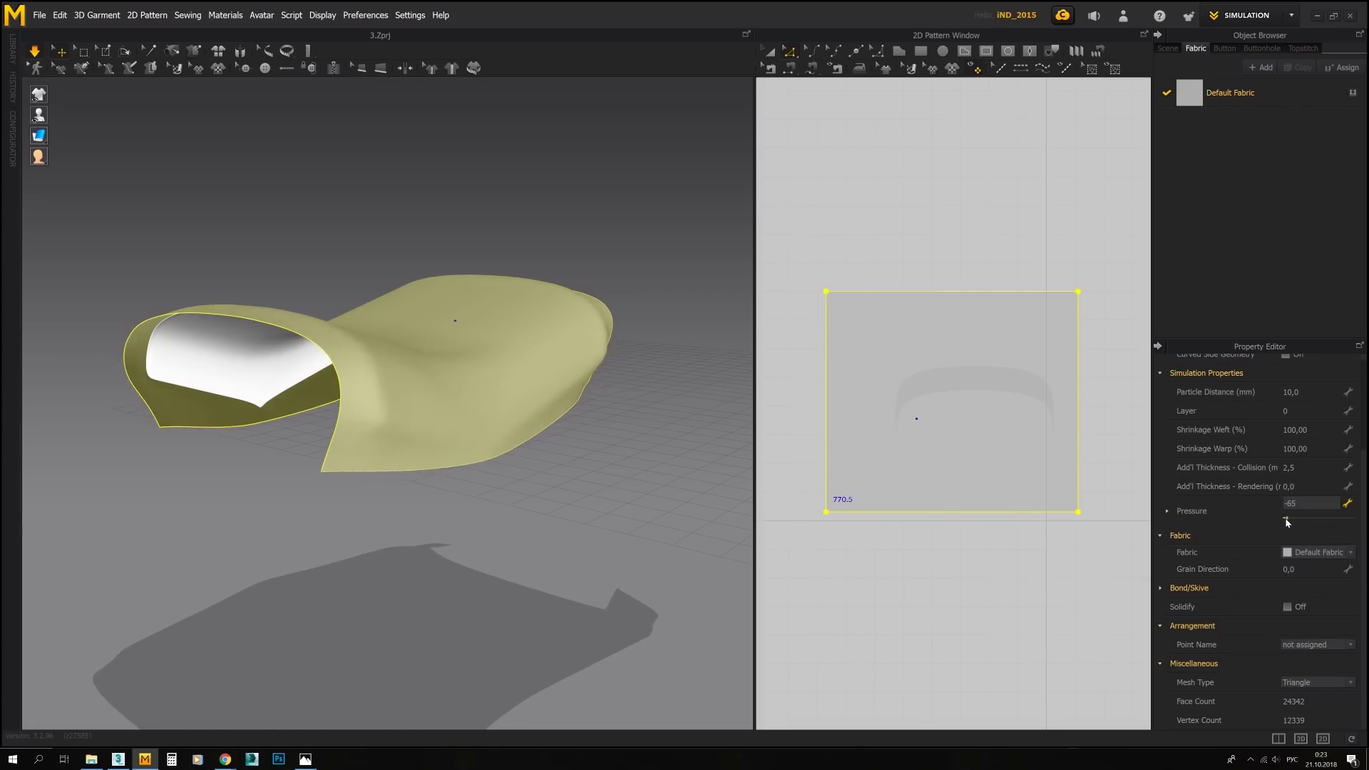
# Set cushion pressure to -70 and particle distance to 7 while pulling the cloth
pyautogui.moveTo(1288, 522); pyautogui.dragTo(1285, 522)
pyautogui.moveTo(214, 378)
pyautogui.mouseDown(button='right')
pyautogui.moveTo(478, 380)
pyautogui.moveTo(713, 403)
pyautogui.mouseUp(button='right')
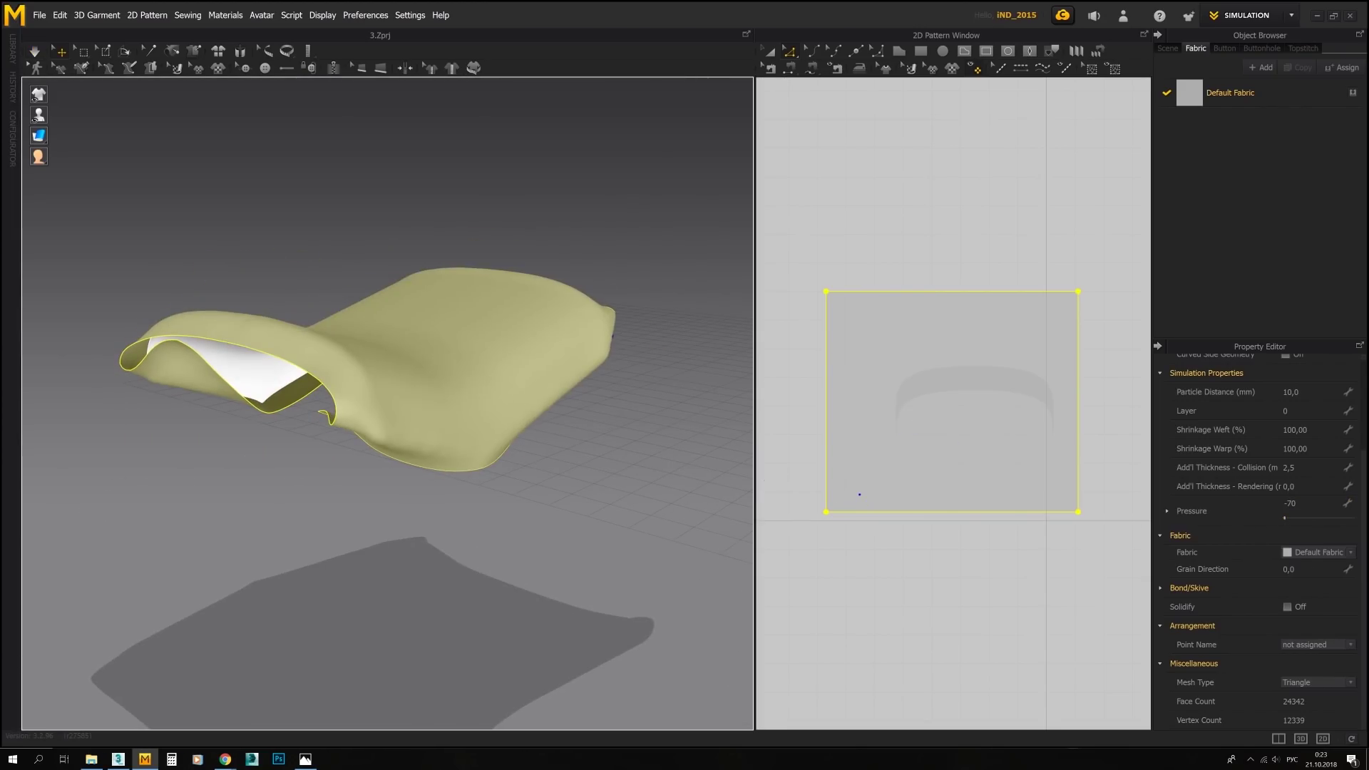
pyautogui.moveTo(1284, 517); pyautogui.dragTo(1318, 517)
pyautogui.moveTo(490, 482); pyautogui.dragTo(509, 438)
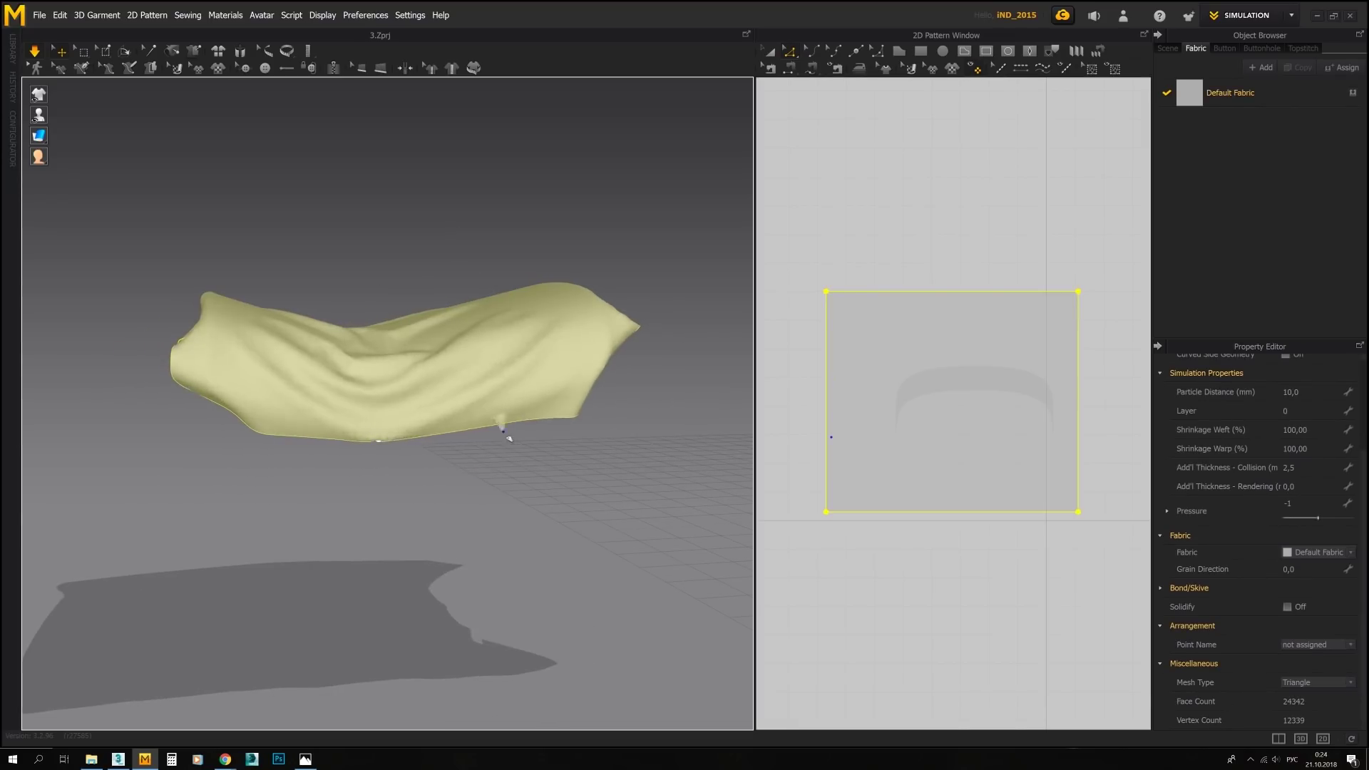
pyautogui.write('7')
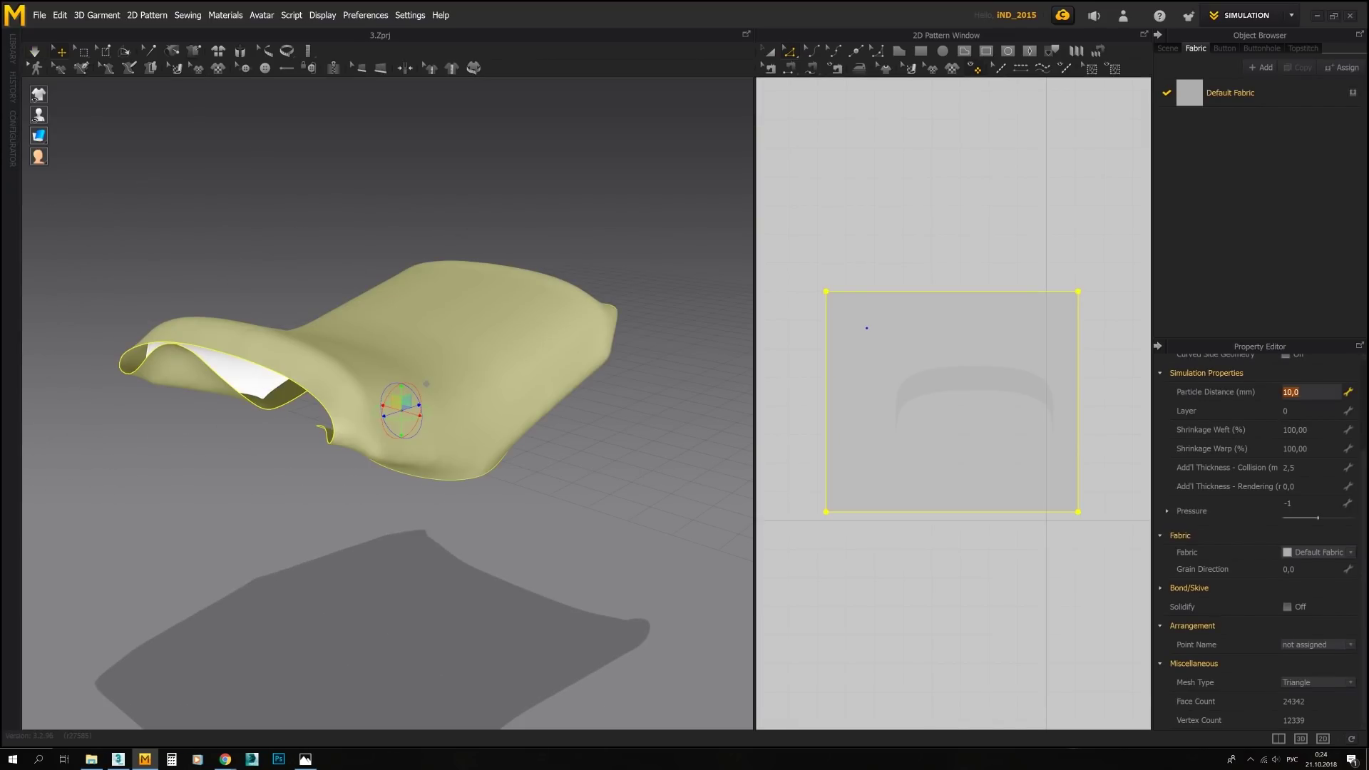
# Reselect the cushion cloth, check the Default Fabric settings and restart the simulation
pyautogui.click(465, 208)
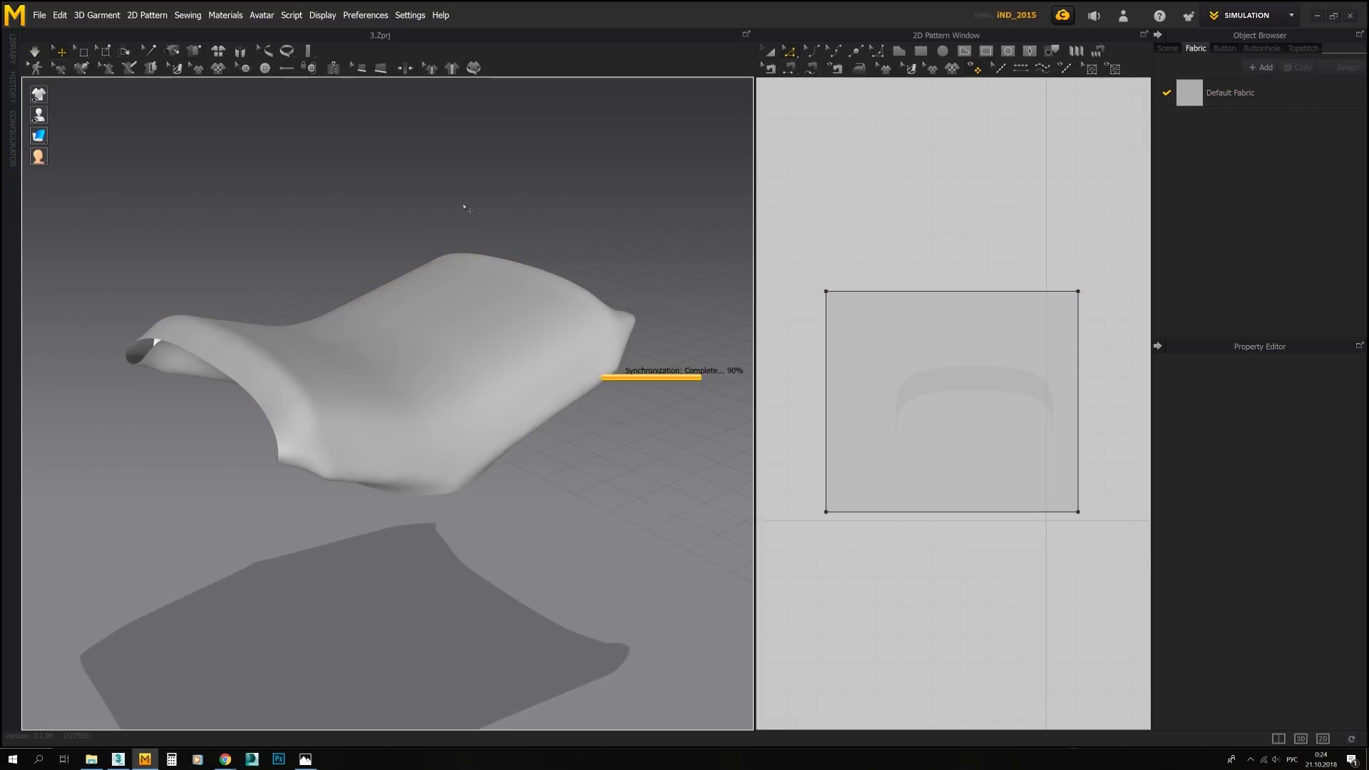
pyautogui.click(272, 433)
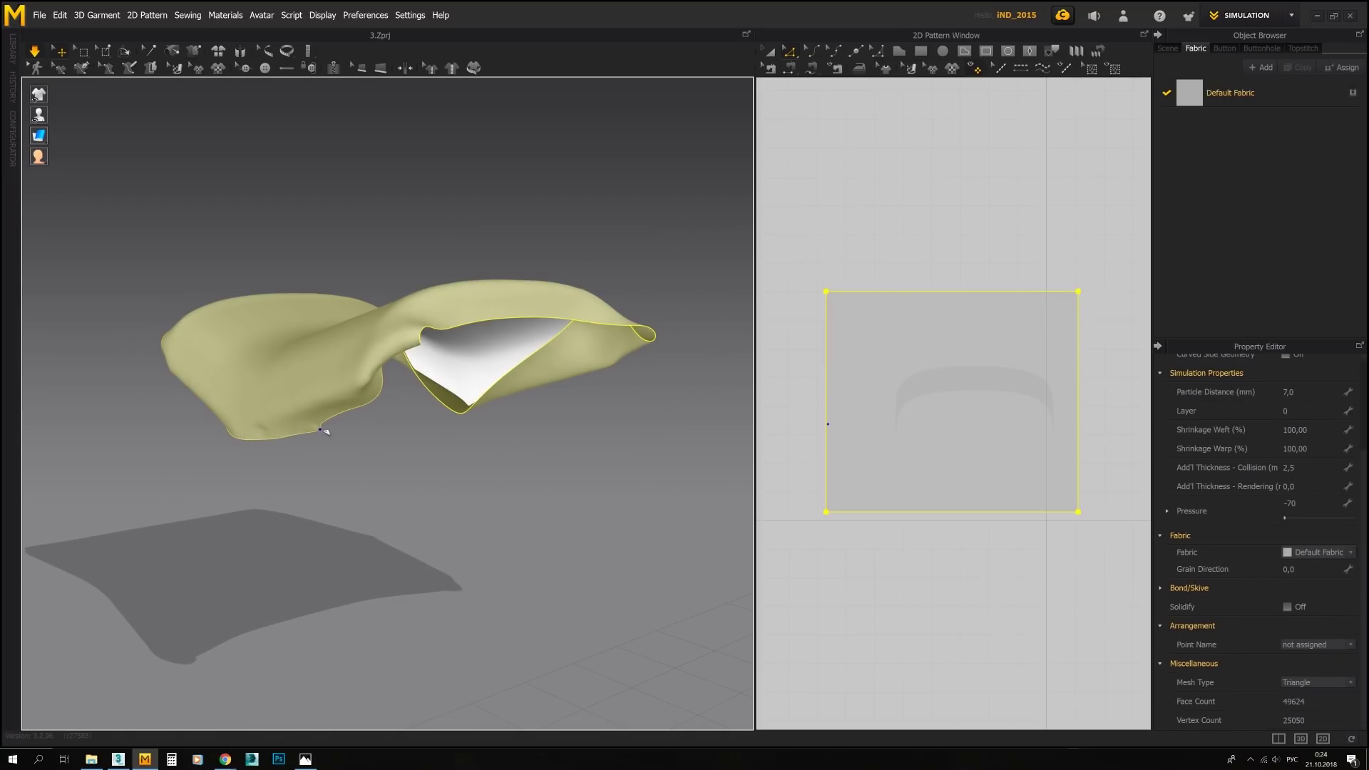
pyautogui.press('space')
pyautogui.click(387, 355)
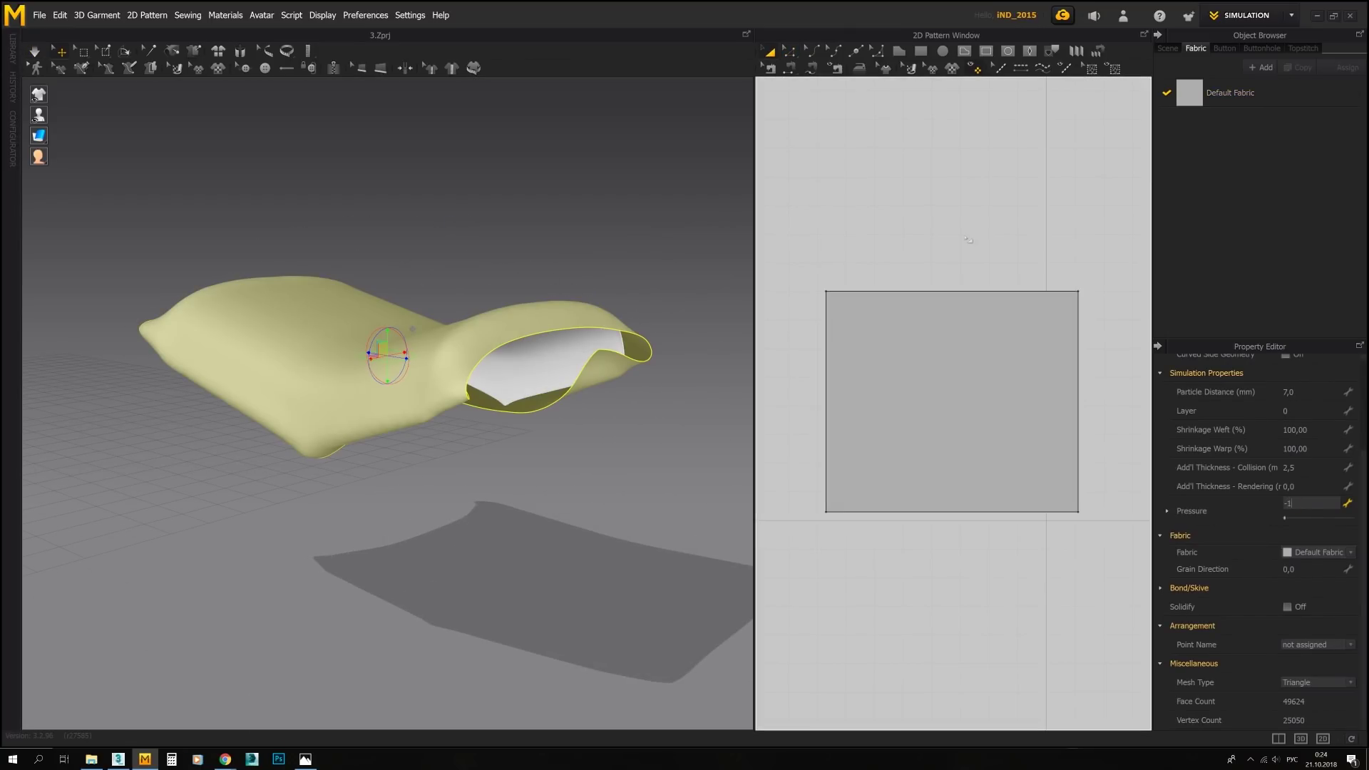
pyautogui.click(1230, 93)
pyautogui.press('space')
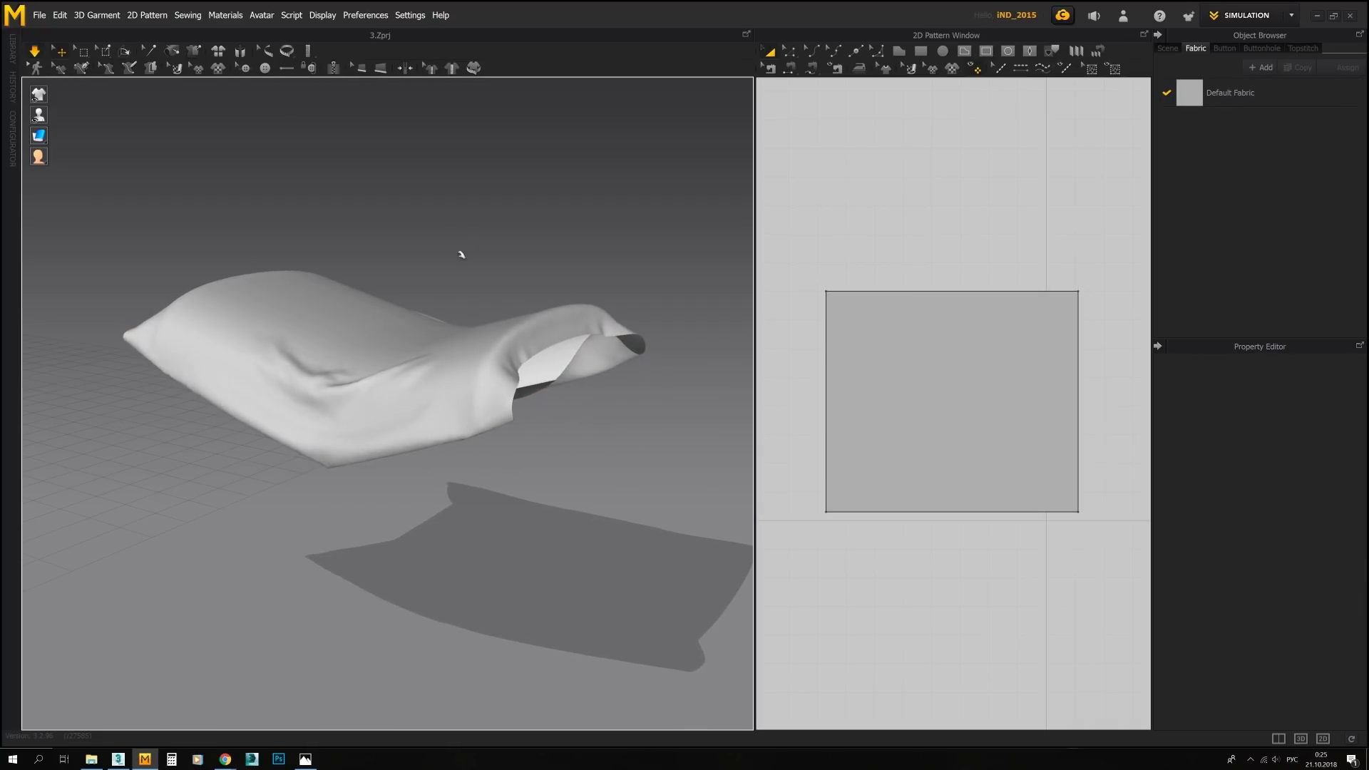
# Lower the cloth pressure further and pull a point of the cushion downward
pyautogui.click(333, 473)
pyautogui.moveTo(1314, 518); pyautogui.dragTo(1298, 520)
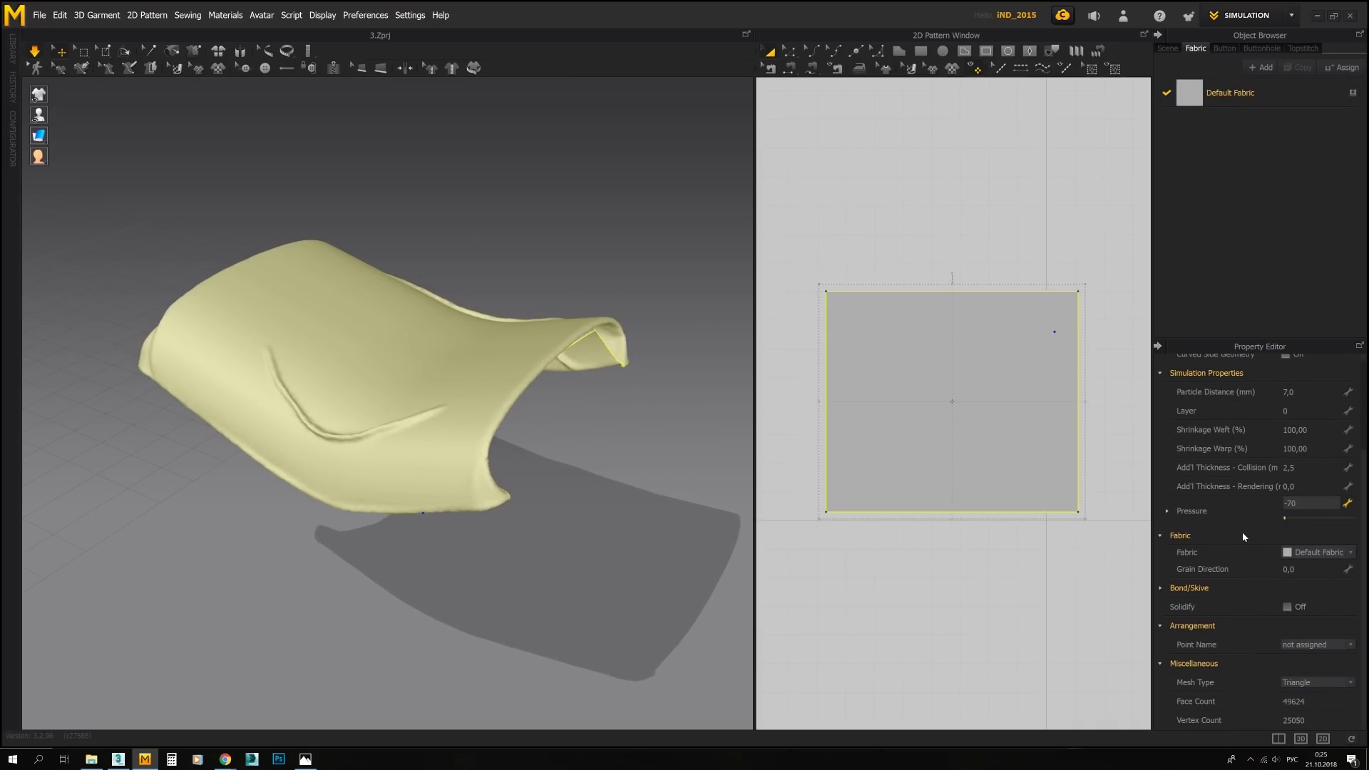
pyautogui.moveTo(642, 456); pyautogui.dragTo(422, 430, button='right')
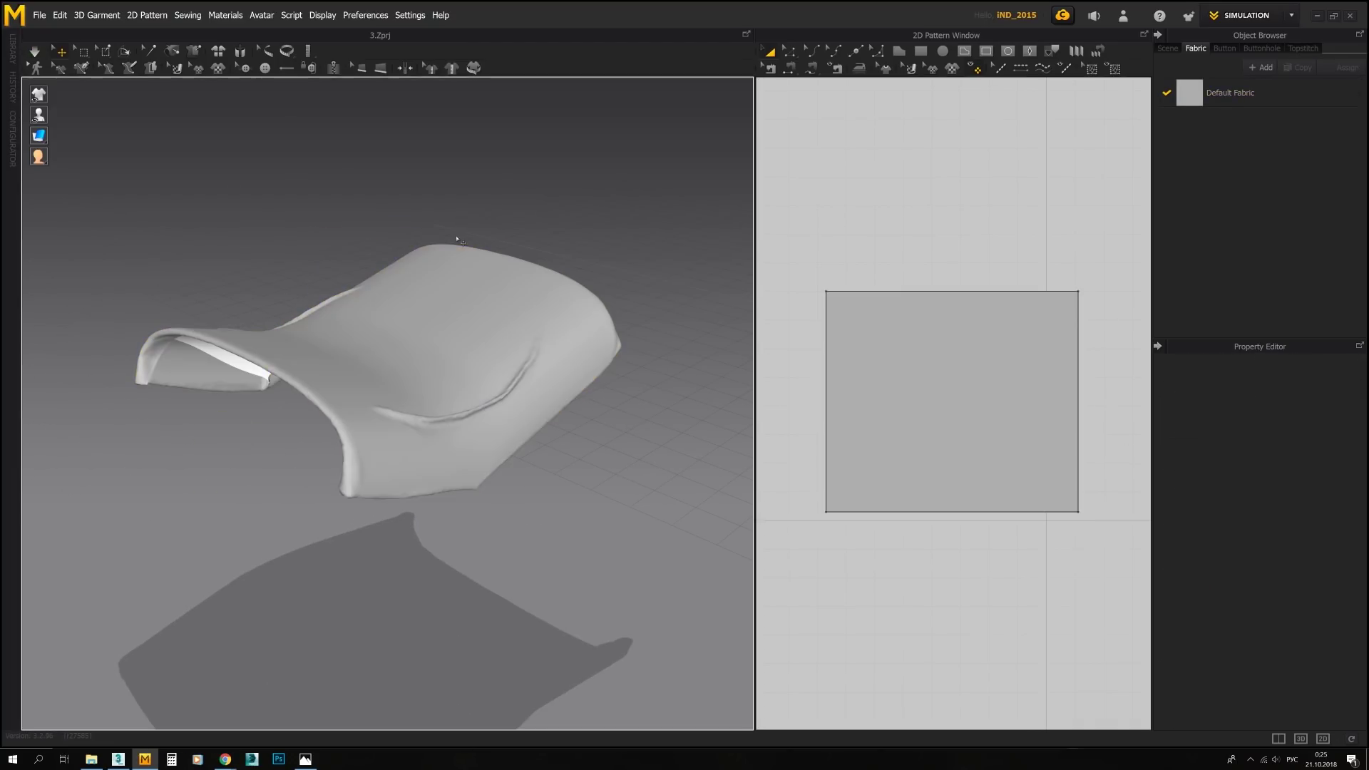
pyautogui.click(391, 202)
pyautogui.moveTo(391, 201)
pyautogui.mouseDown(button='right')
pyautogui.moveTo(474, 270)
pyautogui.moveTo(541, 259)
pyautogui.moveTo(324, 399)
pyautogui.mouseUp(button='right')
pyautogui.click(541, 259)
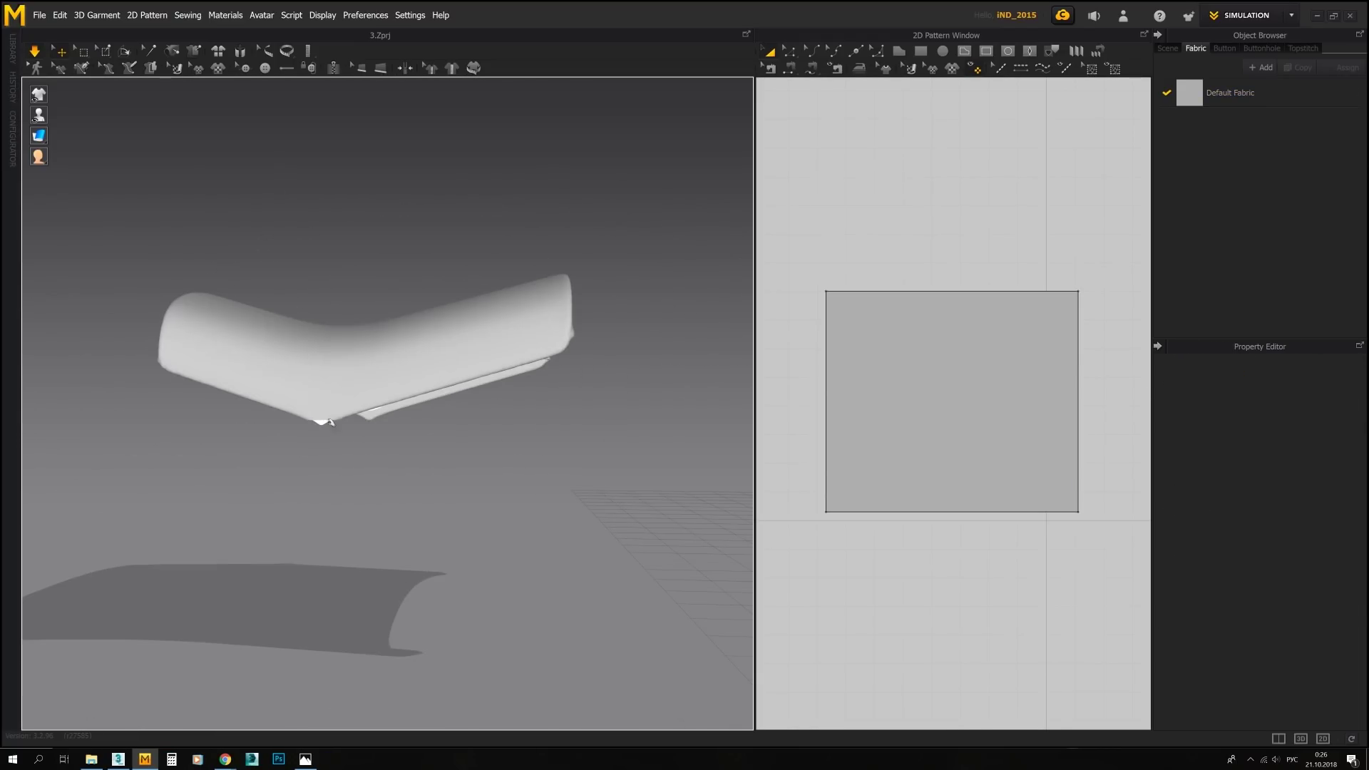
pyautogui.moveTo(325, 399); pyautogui.dragTo(320, 467)
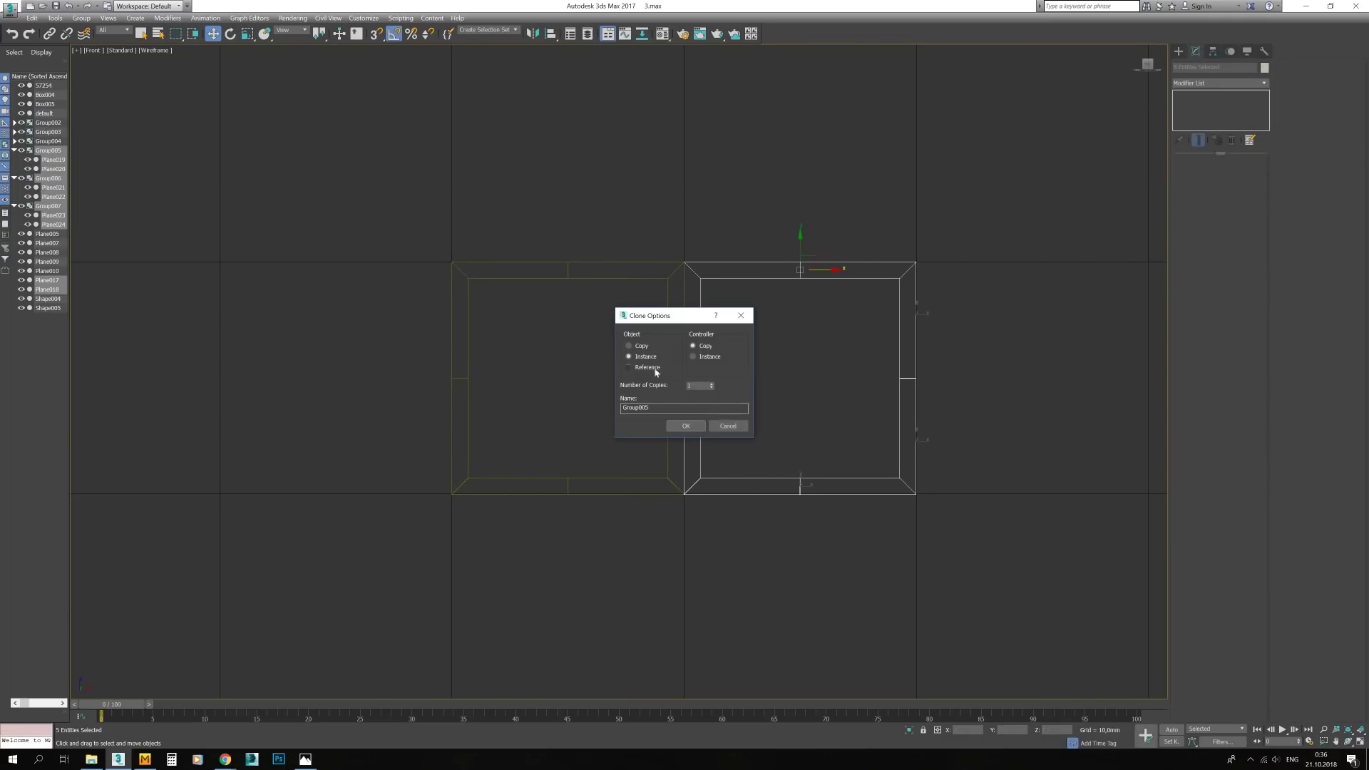
# Clone the frame groups as instances to extend the lattice into a four-by-four grid
pyautogui.click(686, 426)
pyautogui.scroll(-3, 490, 423)
pyautogui.keyDown('shift'); pyautogui.moveTo(598, 415); pyautogui.dragTo(598, 499); pyautogui.keyUp('shift')
pyautogui.click(708, 440)
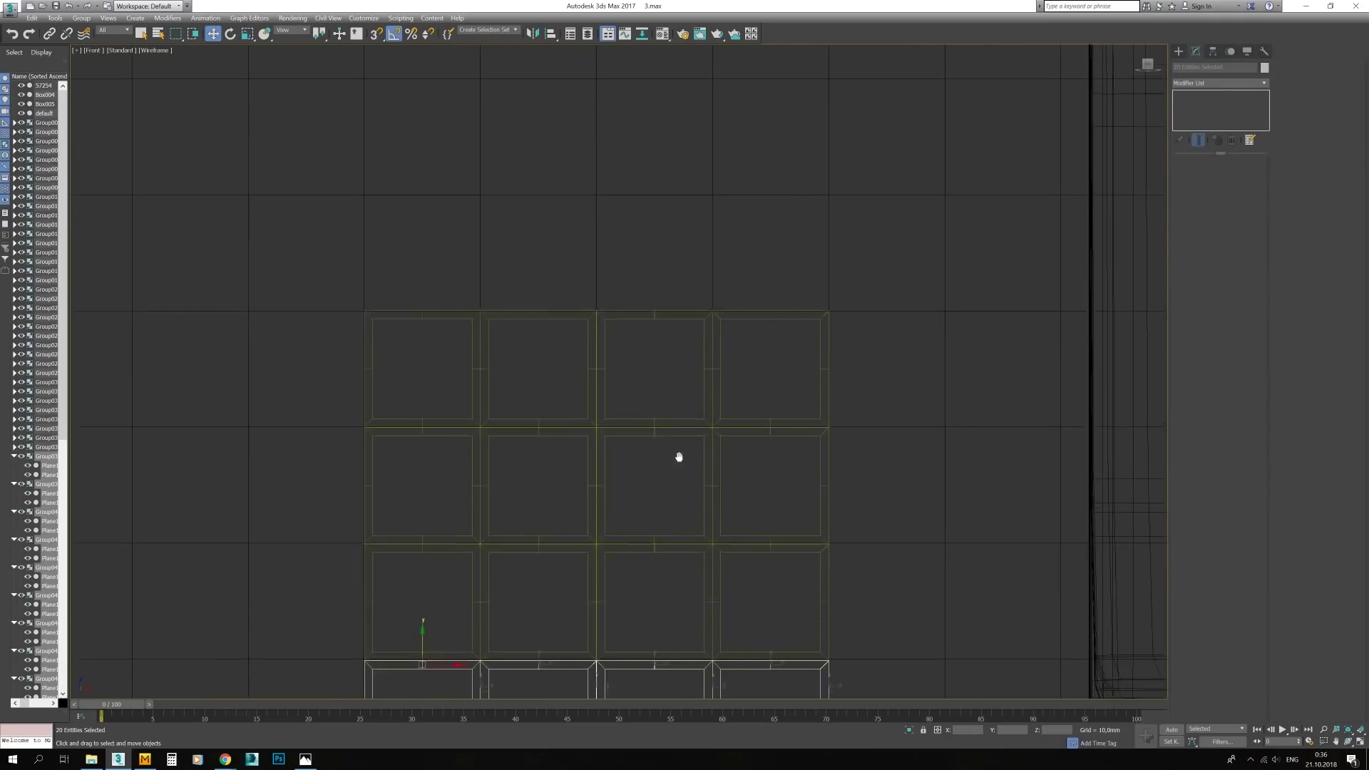
pyautogui.hotkey('alt', 'w')
pyautogui.scroll(5, 964, 614)
pyautogui.scroll(5, 828, 514)
pyautogui.press('F3')
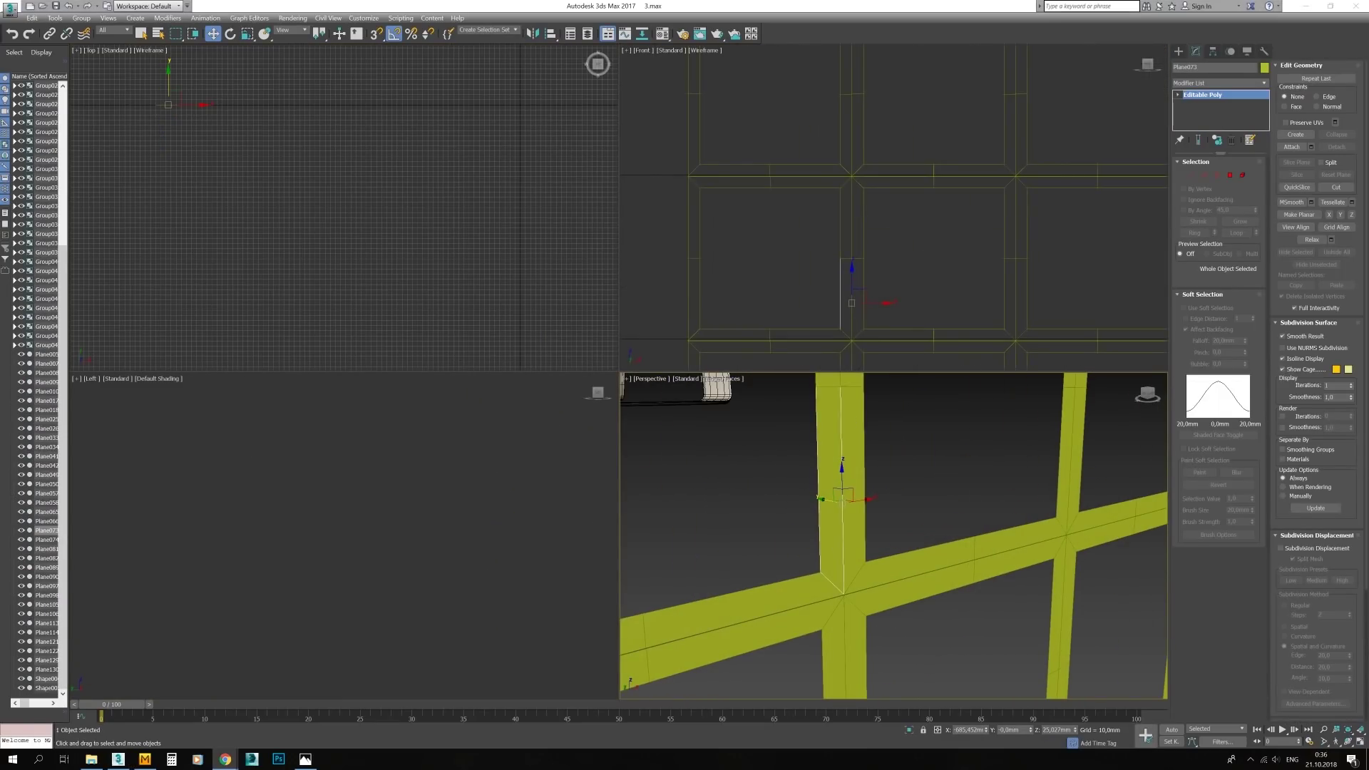
# Chamfer the edges at the bottom of a lattice strip in Editable Poly
pyautogui.click(851, 204)
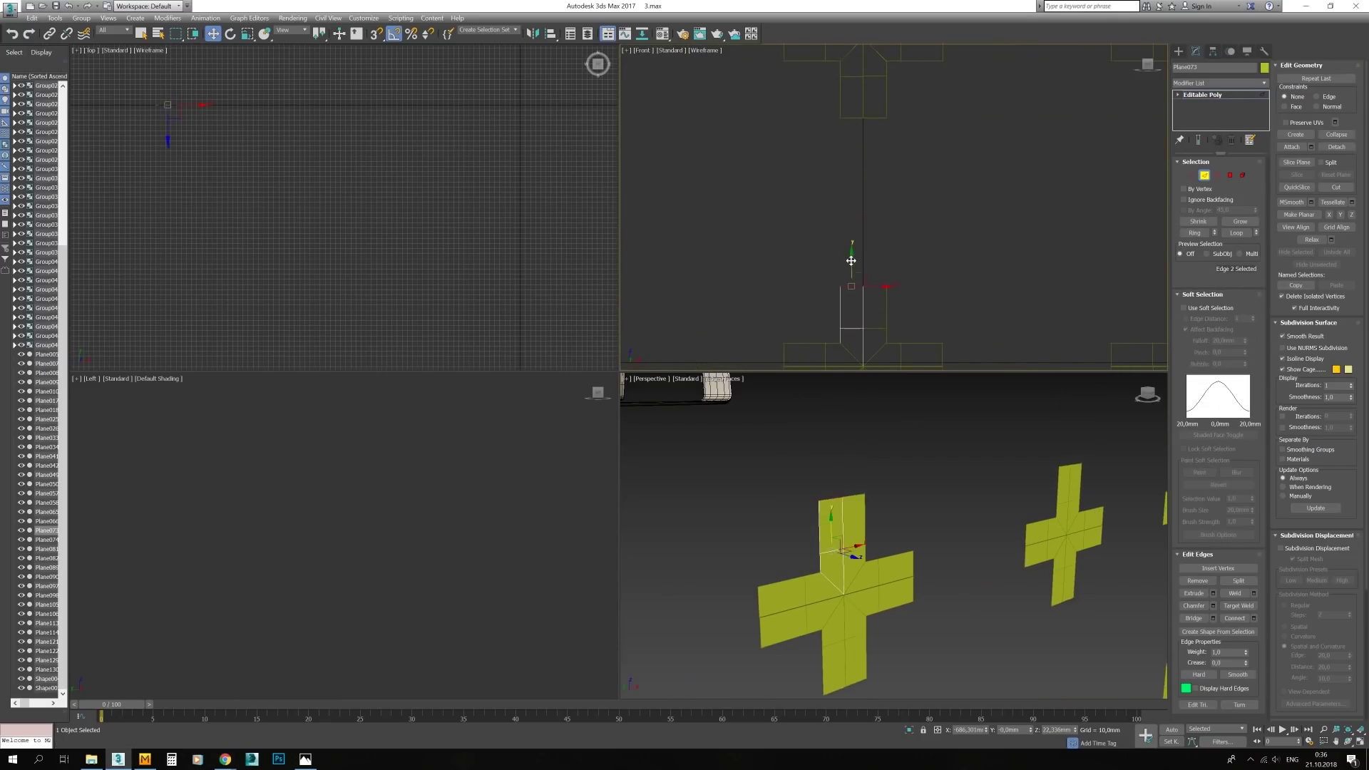
pyautogui.keyDown('alt'); pyautogui.moveTo(832, 556); pyautogui.dragTo(847, 520, button='middle'); pyautogui.keyUp('alt')
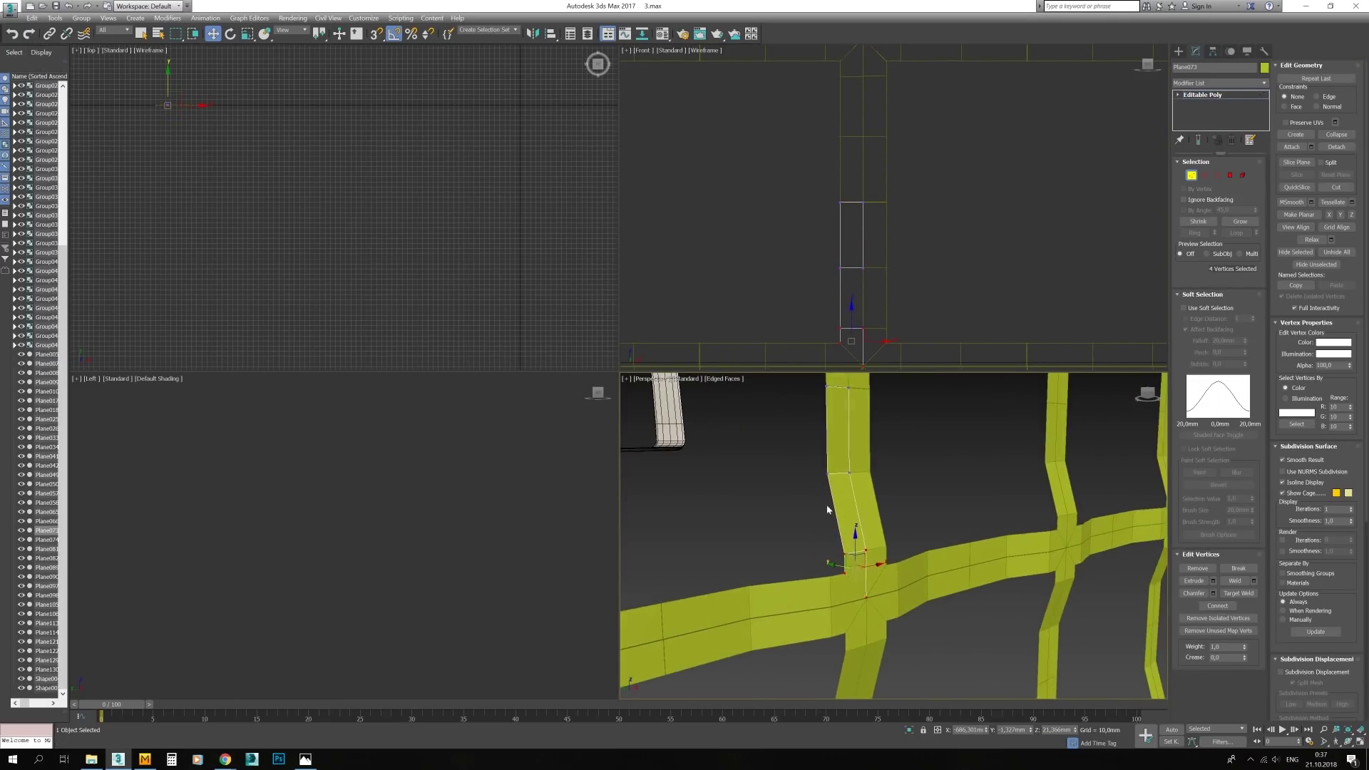
pyautogui.moveTo(873, 595); pyautogui.dragTo(887, 551)
pyautogui.press('2')
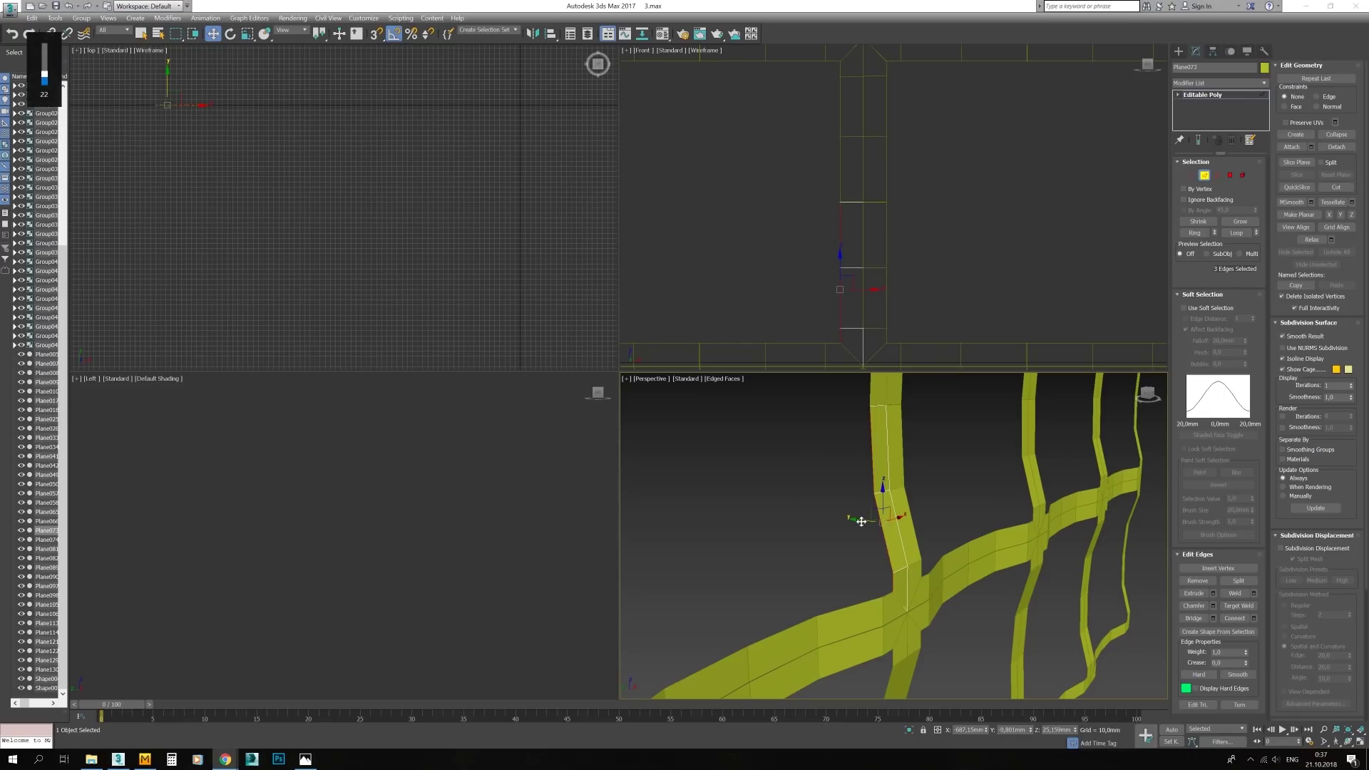
pyautogui.click(1213, 605)
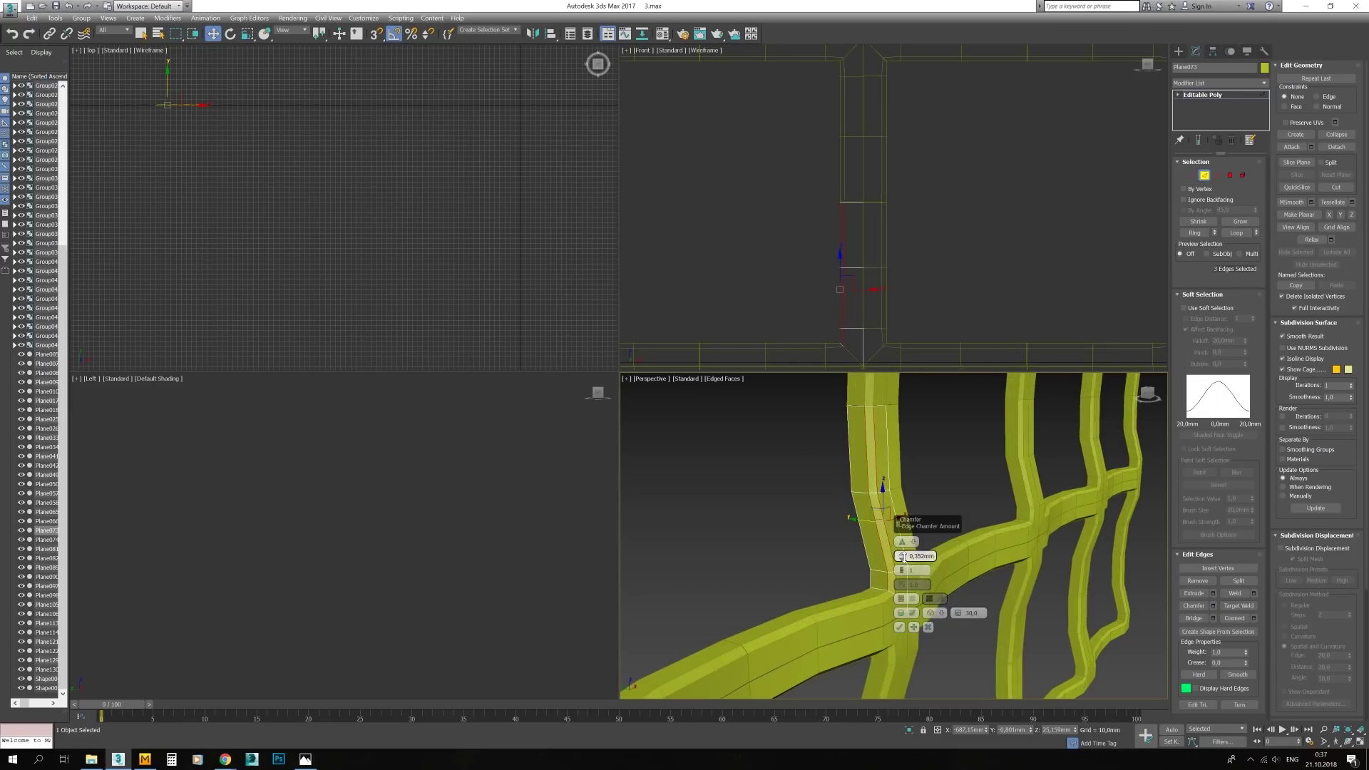
pyautogui.scroll(-5, 899, 548)
pyautogui.scroll(4, 825, 551)
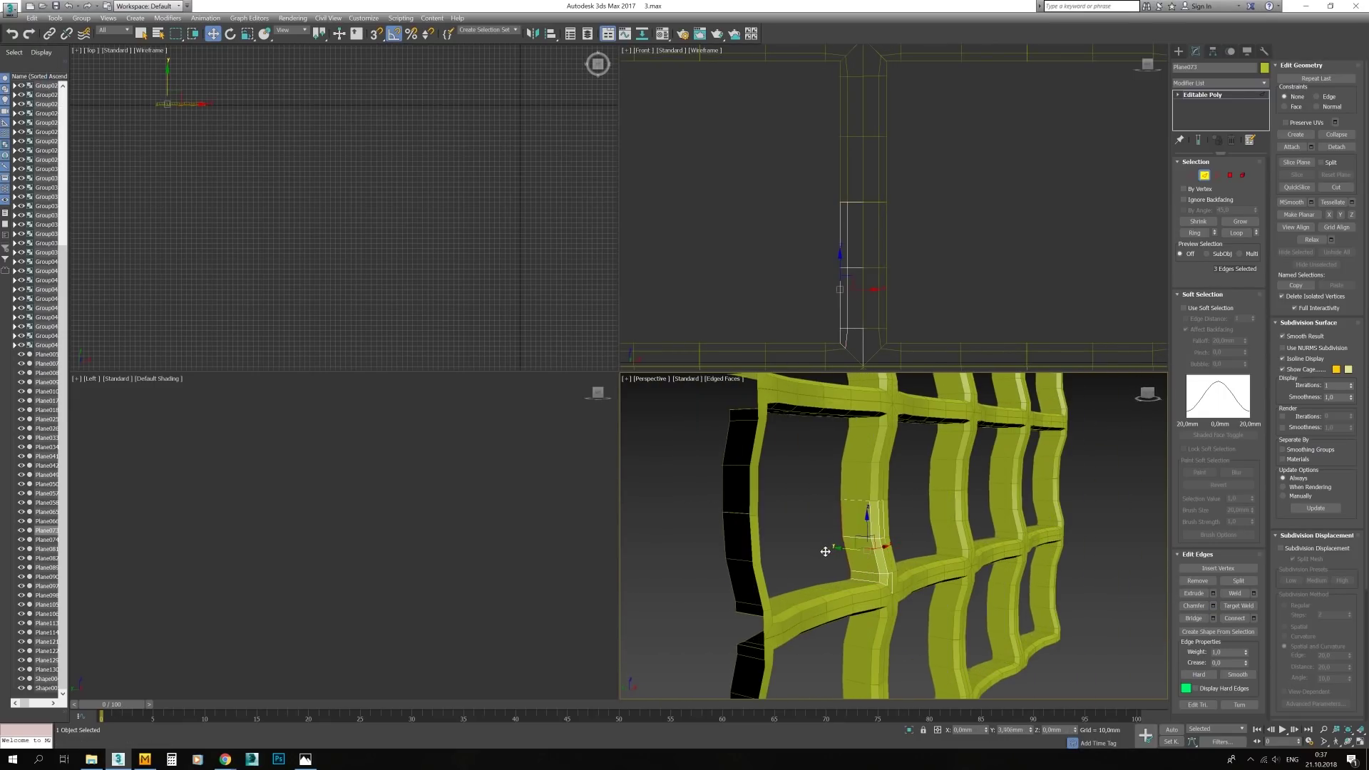
pyautogui.scroll(3, 860, 528)
pyautogui.scroll(-5, 896, 565)
pyautogui.keyDown('alt'); pyautogui.moveTo(896, 565); pyautogui.dragTo(835, 581, button='middle'); pyautogui.keyUp('alt')
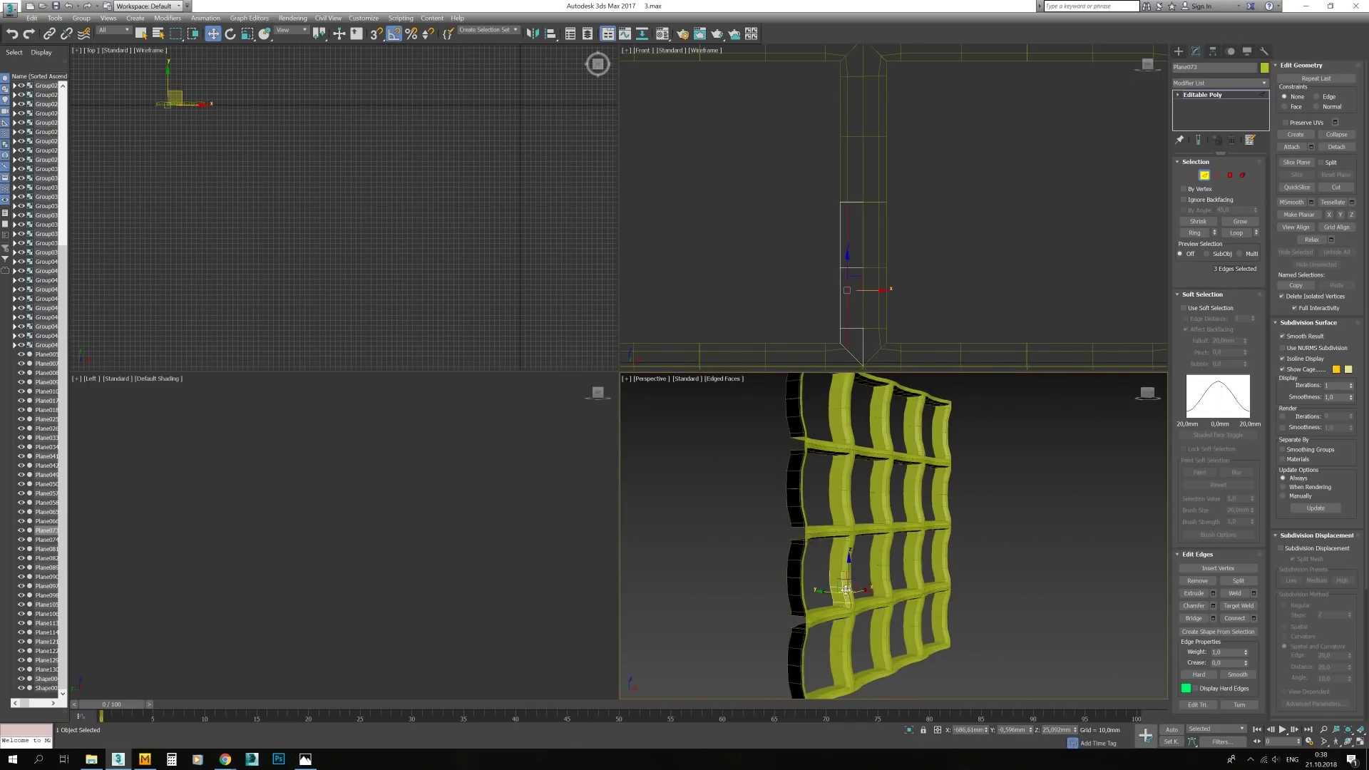
pyautogui.scroll(5, 836, 563)
pyautogui.press('1')
pyautogui.scroll(-5, 884, 577)
pyautogui.keyDown('alt'); pyautogui.moveTo(899, 499); pyautogui.dragTo(899, 542, button='middle'); pyautogui.keyUp('alt')
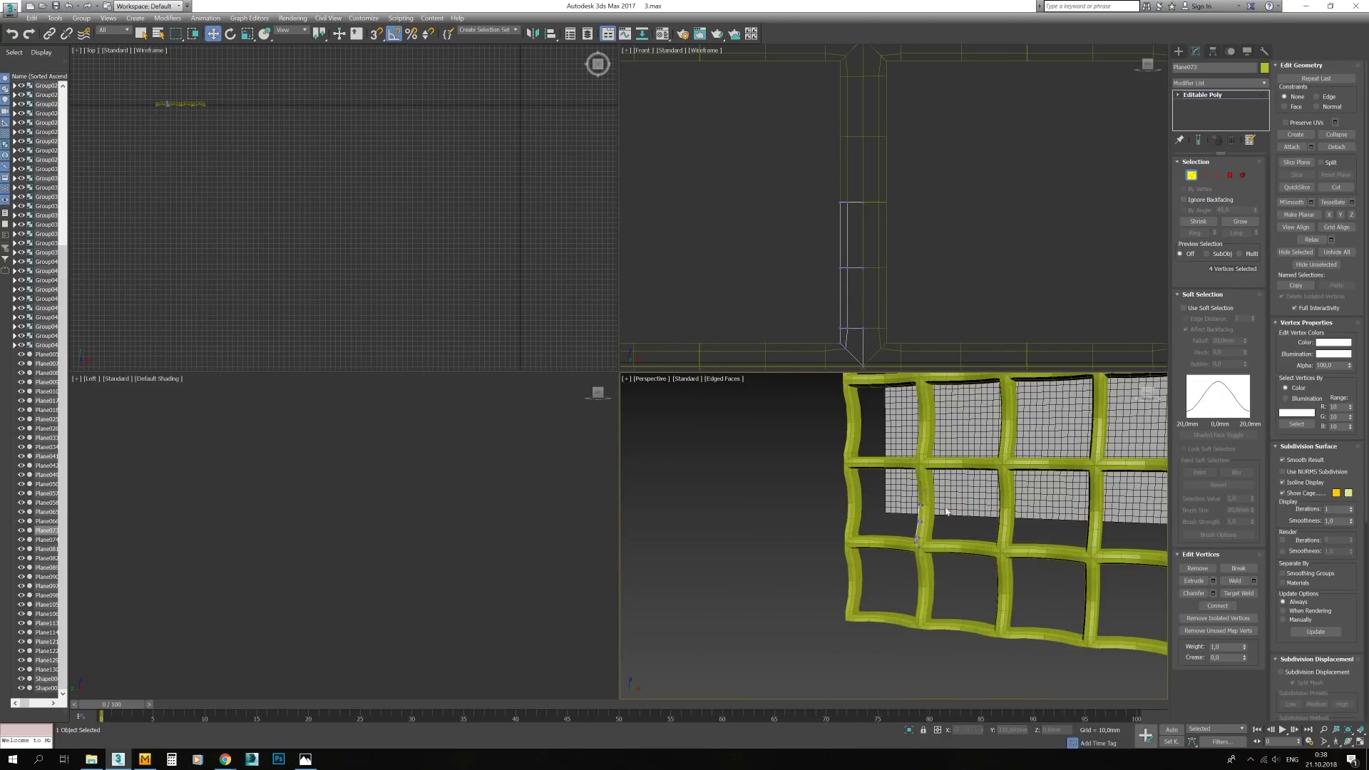
pyautogui.scroll(4, 911, 518)
# Copy the whole lattice grid in the front view and scale the copy smaller
pyautogui.hotkey('alt', 'w')
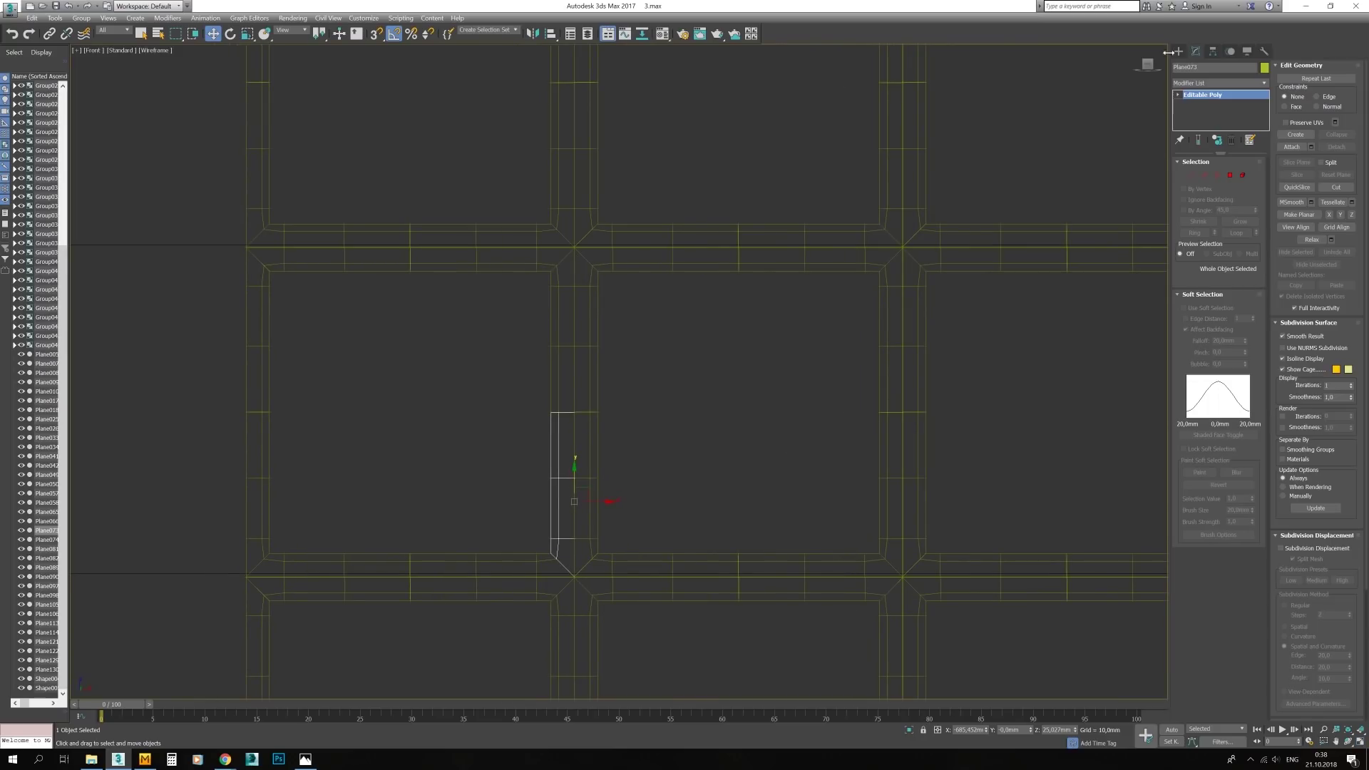
pyautogui.scroll(-4, 737, 341)
pyautogui.moveTo(695, 278); pyautogui.dragTo(916, 431)
pyautogui.keyDown('shift'); pyautogui.moveTo(748, 336); pyautogui.dragTo(957, 454); pyautogui.keyUp('shift')
pyautogui.click(706, 425)
pyautogui.press('F3')
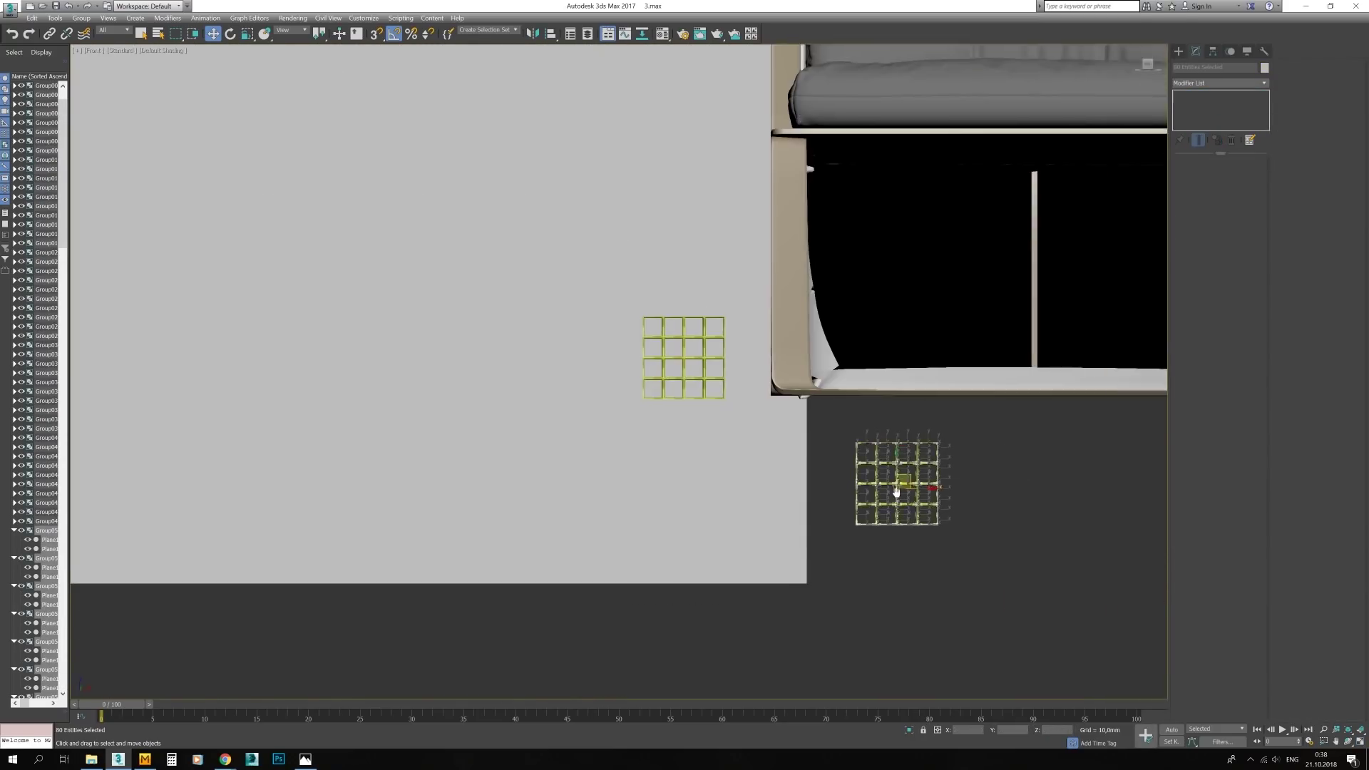
pyautogui.scroll(5, 810, 494)
pyautogui.press('r')
pyautogui.moveTo(810, 470); pyautogui.dragTo(810, 494)
pyautogui.scroll(-3, 806, 525)
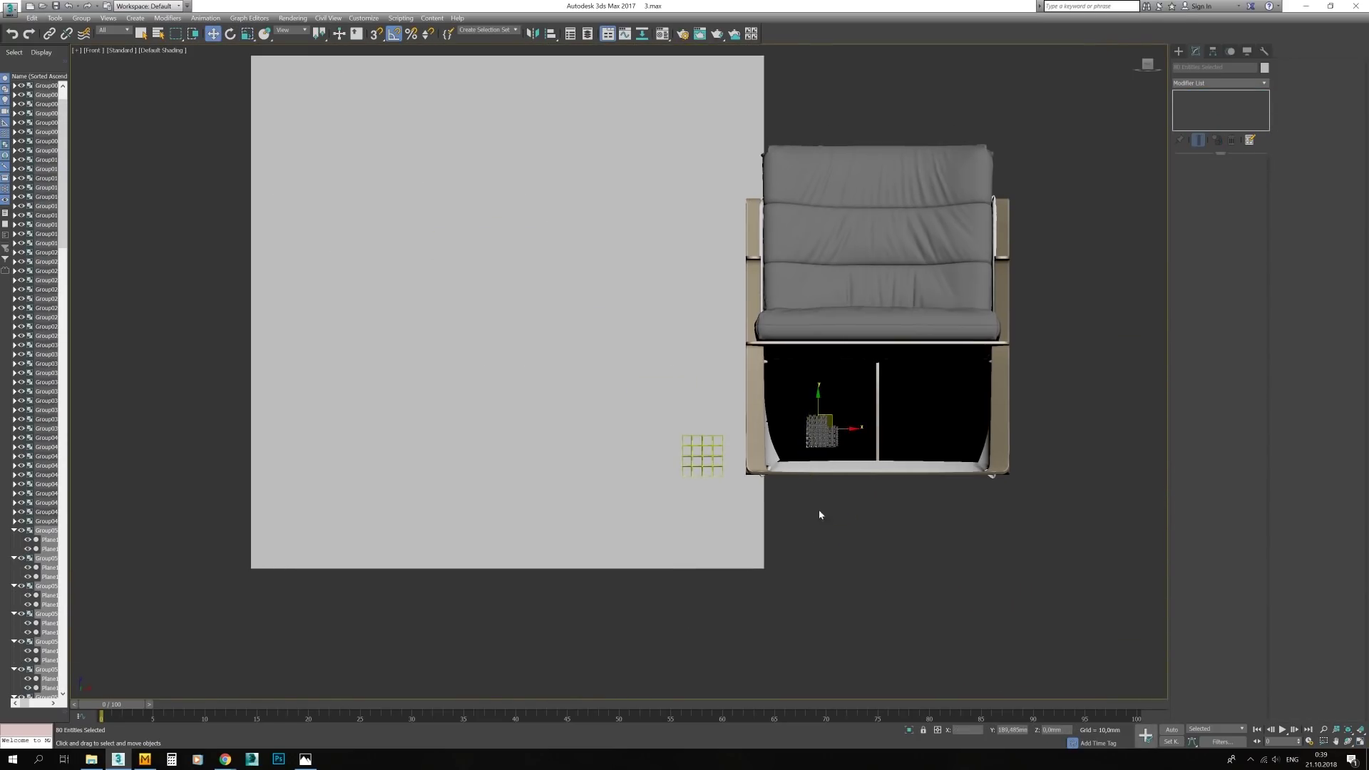
pyautogui.press('e')
pyautogui.scroll(5, 813, 549)
pyautogui.scroll(6, 749, 531)
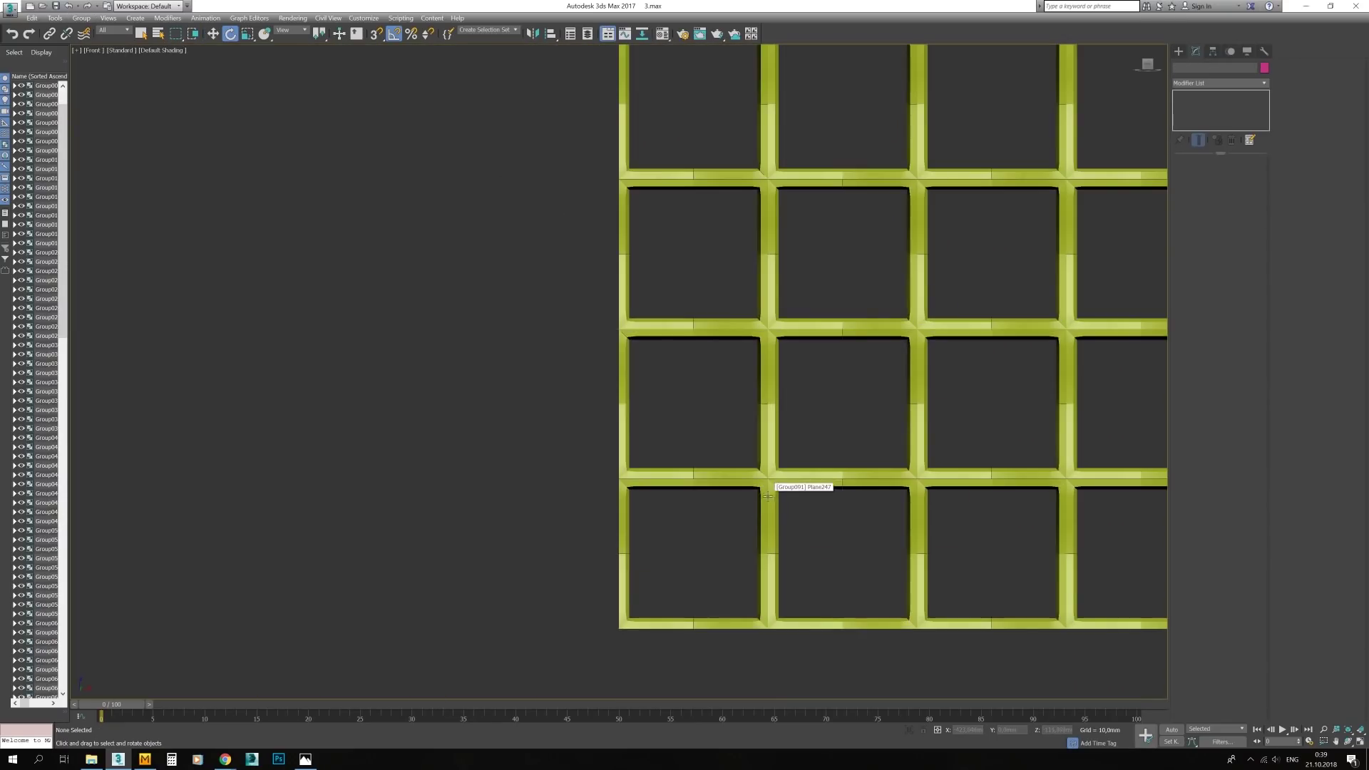
pyautogui.scroll(2, 776, 514)
pyautogui.click(743, 459)
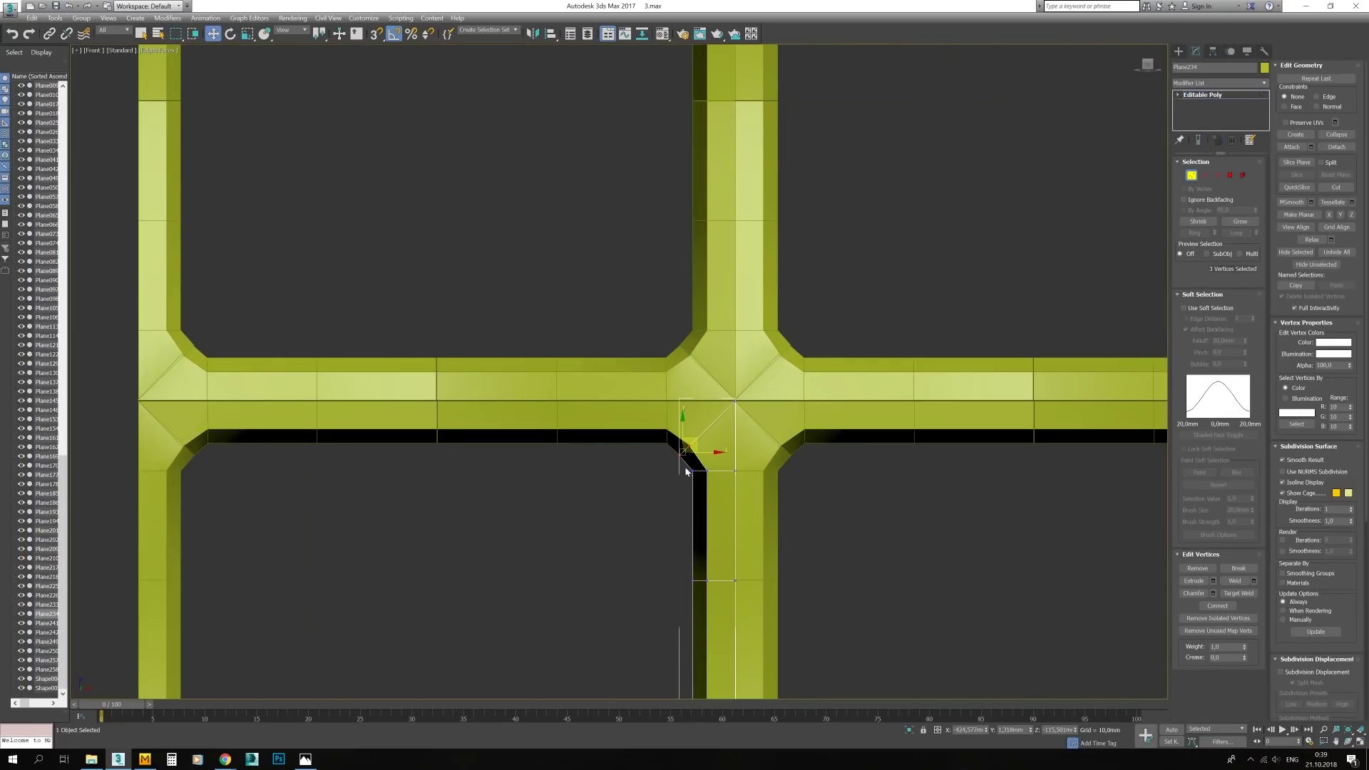
pyautogui.scroll(-5, 687, 471)
pyautogui.scroll(-5, 687, 471)
# Orbit the perspective view around the grid in the four-view layout and pick the Box tool
pyautogui.hotkey('alt', 'w')
pyautogui.click(938, 580)
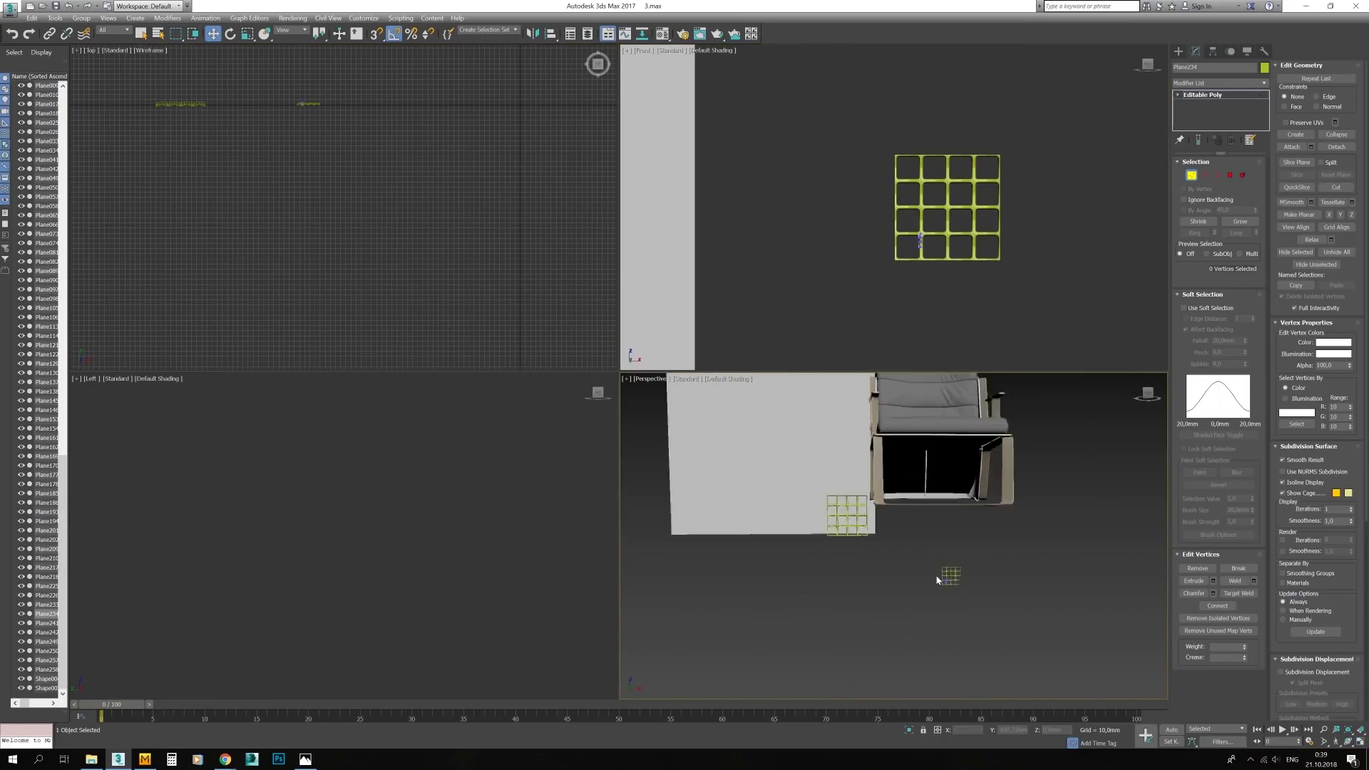
pyautogui.scroll(6, 920, 571)
pyautogui.keyDown('alt'); pyautogui.moveTo(887, 565); pyautogui.dragTo(911, 571, button='middle'); pyautogui.keyUp('alt')
pyautogui.scroll(3, 928, 241)
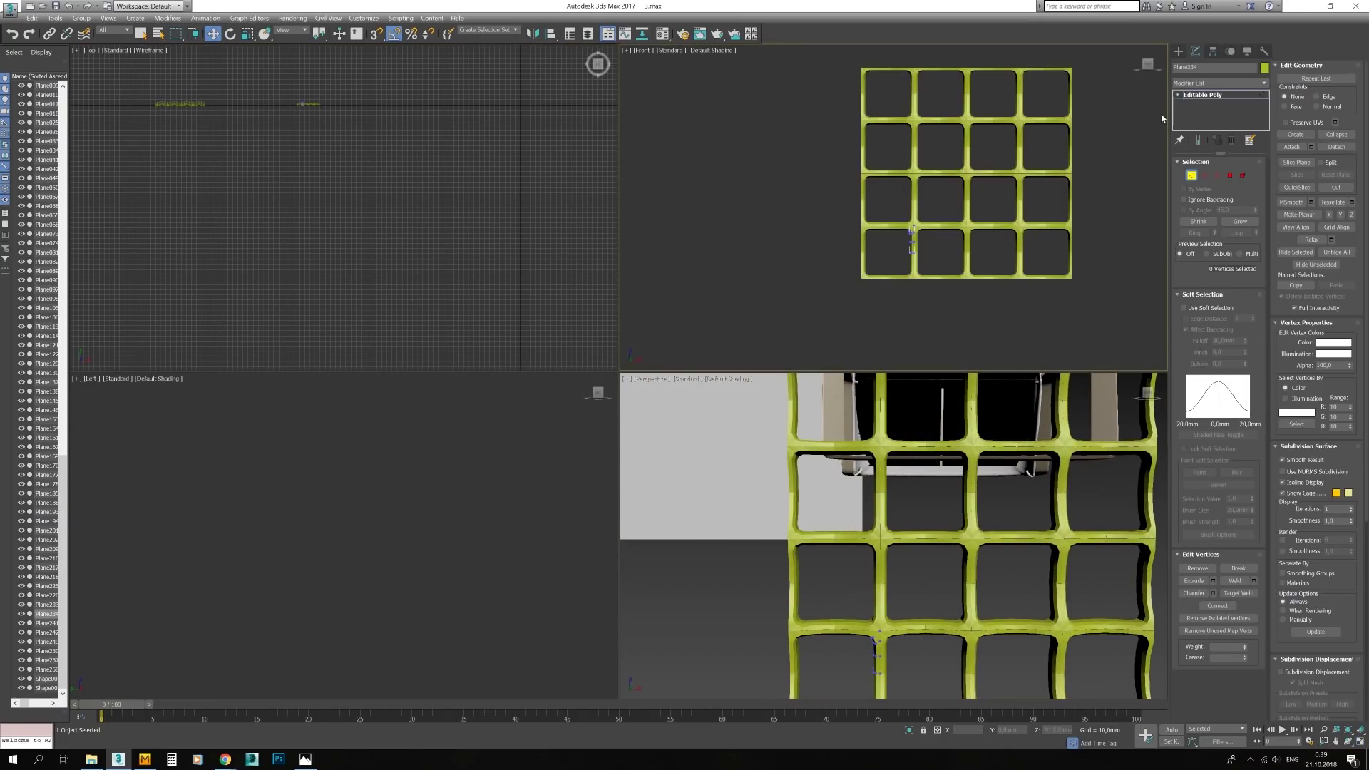
pyautogui.click(1179, 51)
pyautogui.click(1198, 116)
pyautogui.scroll(4, 913, 174)
pyautogui.scroll(2, 825, 157)
pyautogui.press('F4')
# Draw a box filling one lattice cell and convert it to Editable Poly
pyautogui.moveTo(821, 157); pyautogui.dragTo(1003, 340)
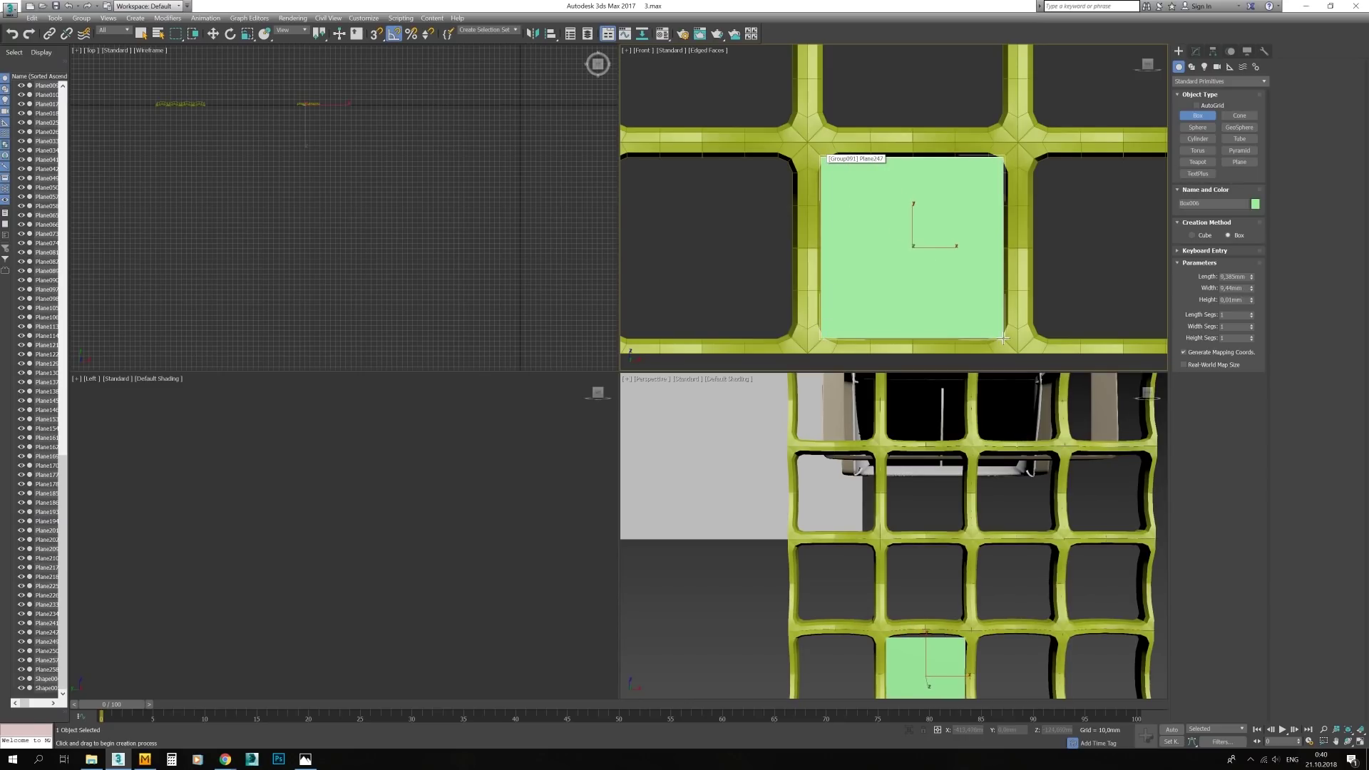
pyautogui.rightClick(884, 601)
pyautogui.keyDown('alt'); pyautogui.moveTo(884, 601); pyautogui.dragTo(970, 613, button='middle'); pyautogui.keyUp('alt')
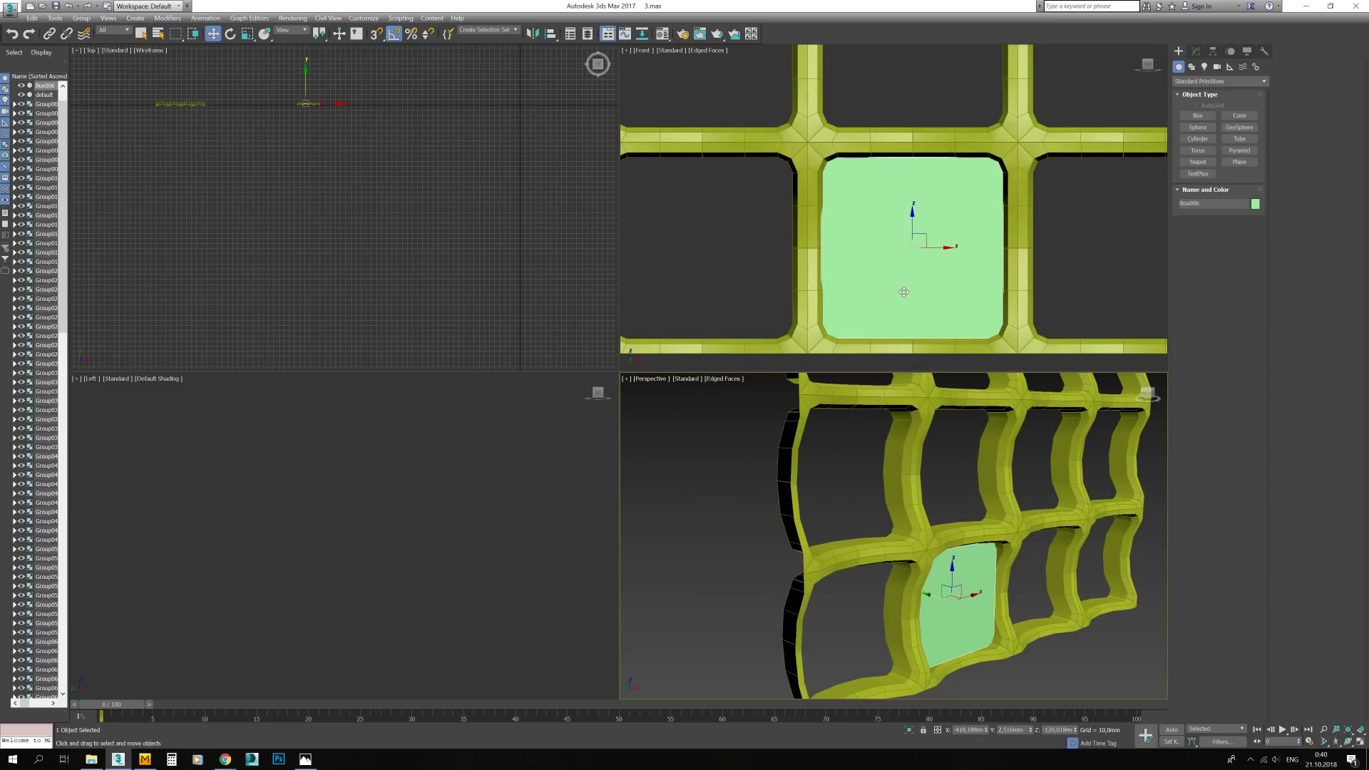
pyautogui.press('F3')
pyautogui.press('w')
pyautogui.press('F3')
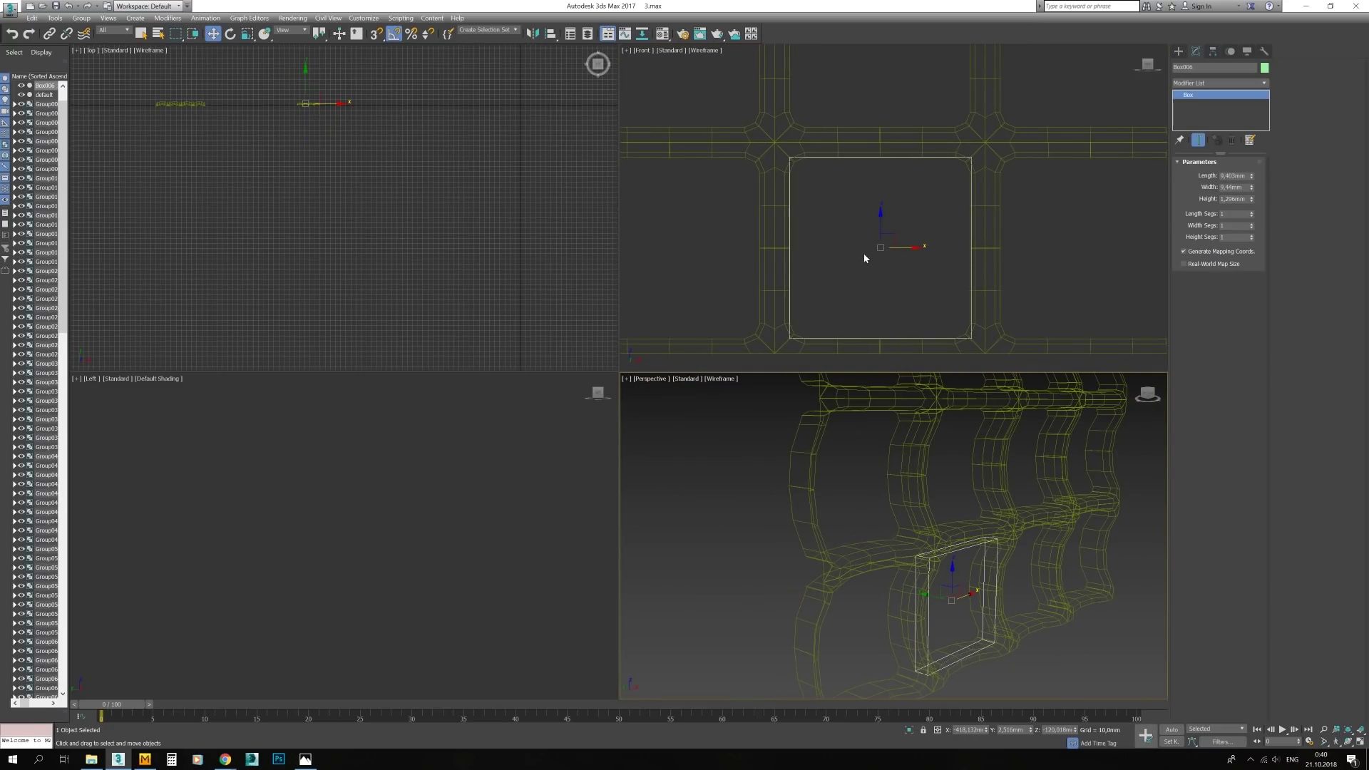
pyautogui.rightClick(864, 258)
pyautogui.click(999, 421)
# Inset the box's front face and scale the inner vertices
pyautogui.click(1230, 174)
pyautogui.press('q')
pyautogui.click(834, 247)
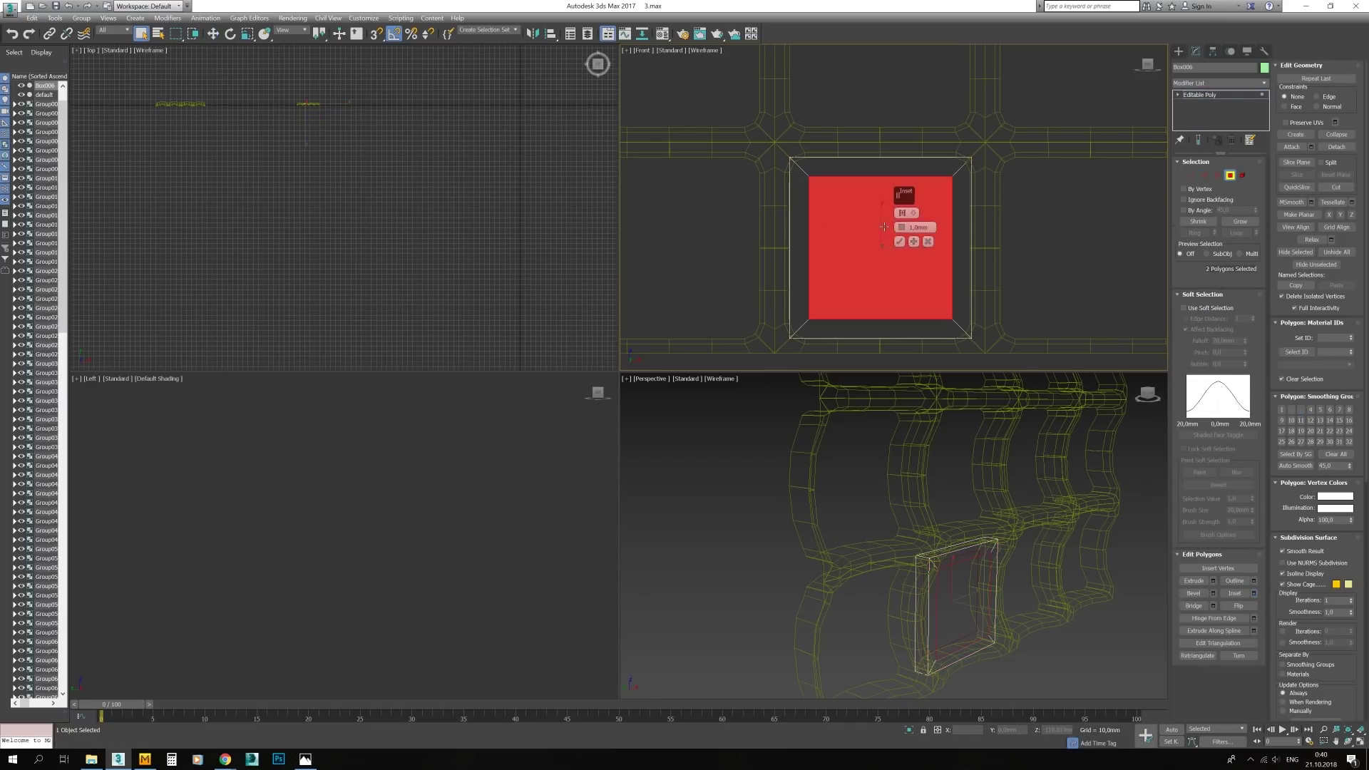
pyautogui.click(899, 241)
pyautogui.keyDown('ctrl'); pyautogui.click(1192, 175); pyautogui.keyUp('ctrl')
pyautogui.press('r')
pyautogui.press('F3')
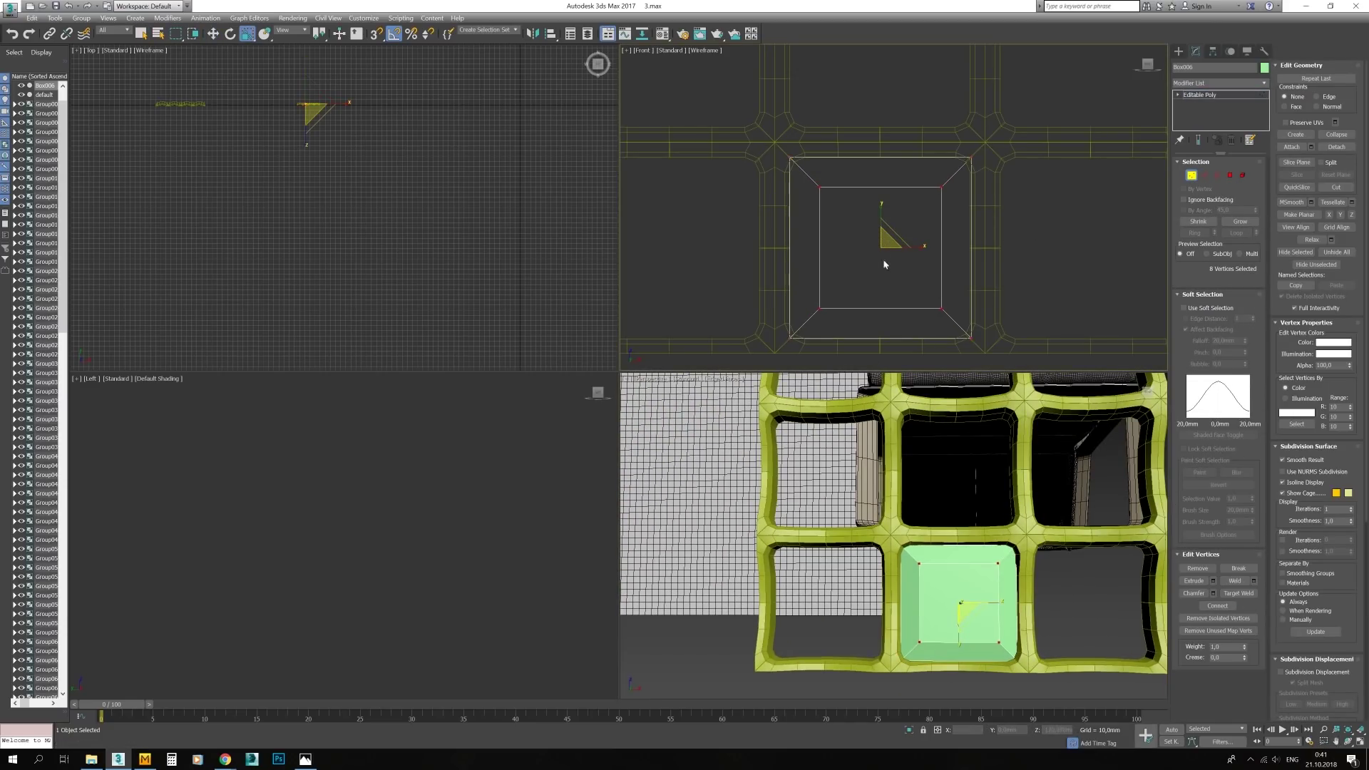
# Chamfer the tile's edges and frame it in the perspective view
pyautogui.keyDown('ctrl'); pyautogui.click(1205, 174); pyautogui.keyUp('ctrl')
pyautogui.press('F3')
pyautogui.hotkey('ctrl', 'shift', 'c')
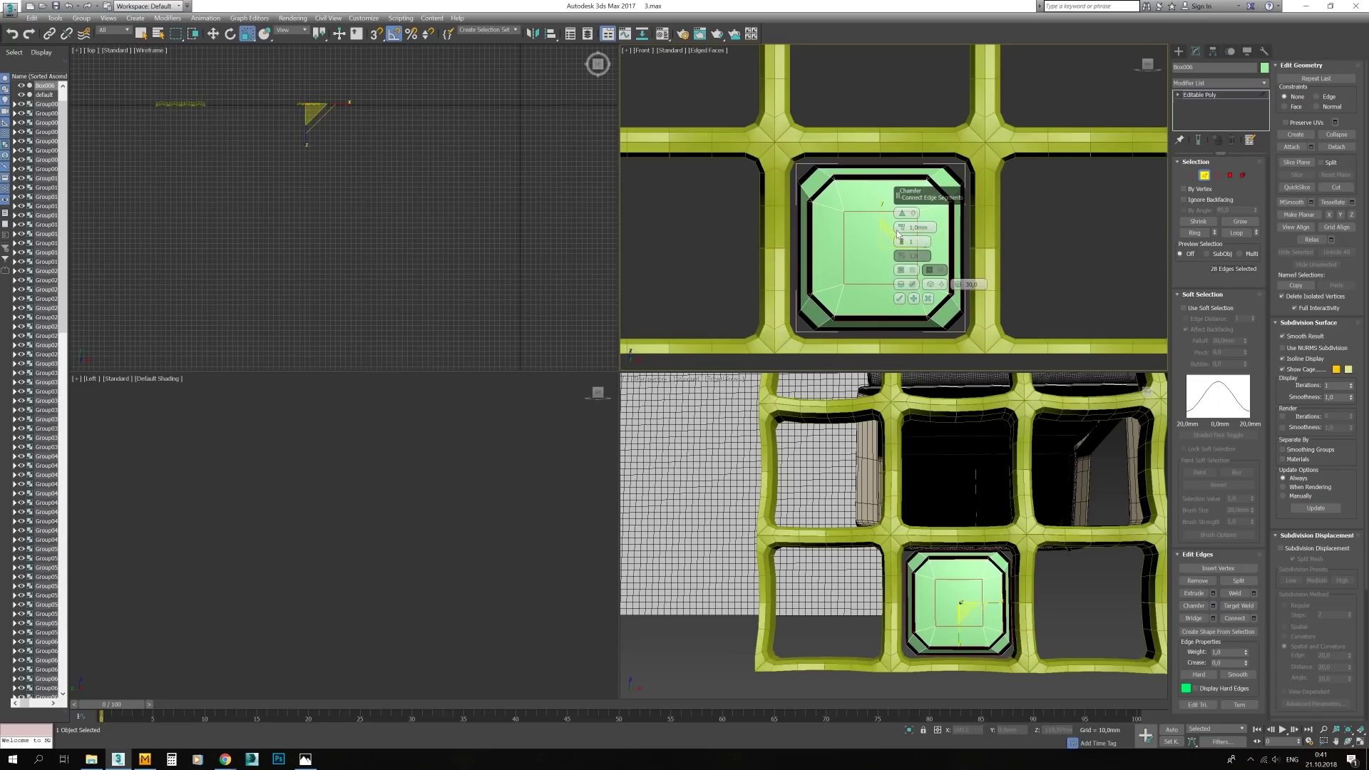
pyautogui.click(899, 298)
pyautogui.scroll(-5, 992, 535)
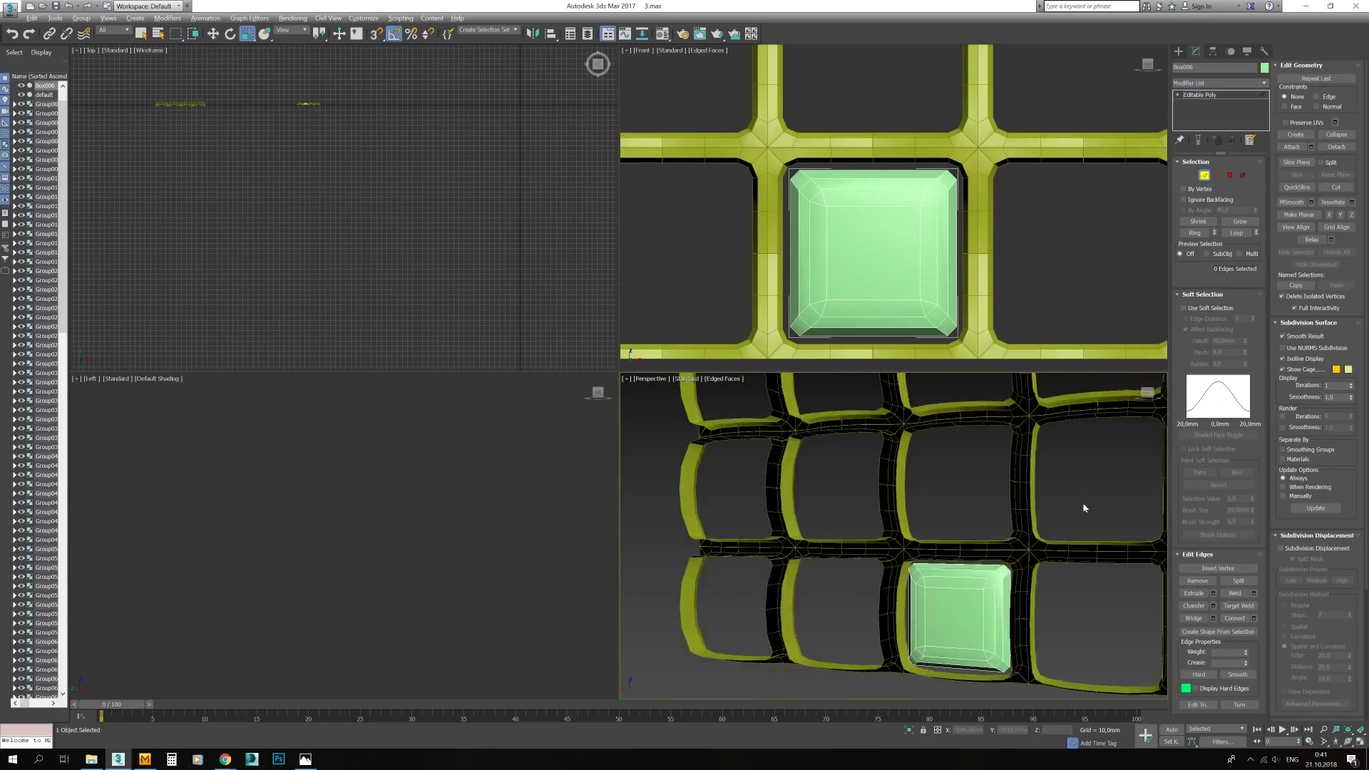
pyautogui.click(1187, 94)
pyautogui.press('z')
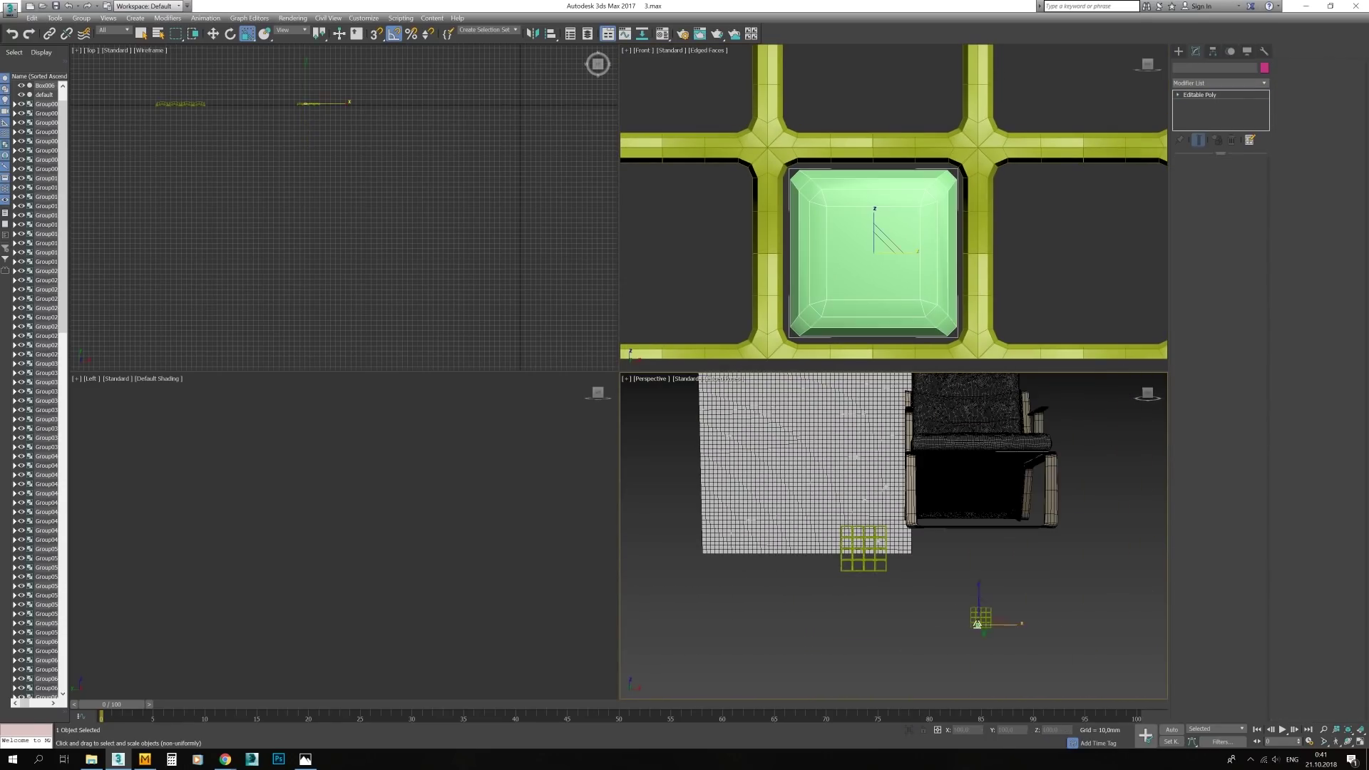
pyautogui.press('4')
# Extrude two corner faces of the tile
pyautogui.click(917, 581)
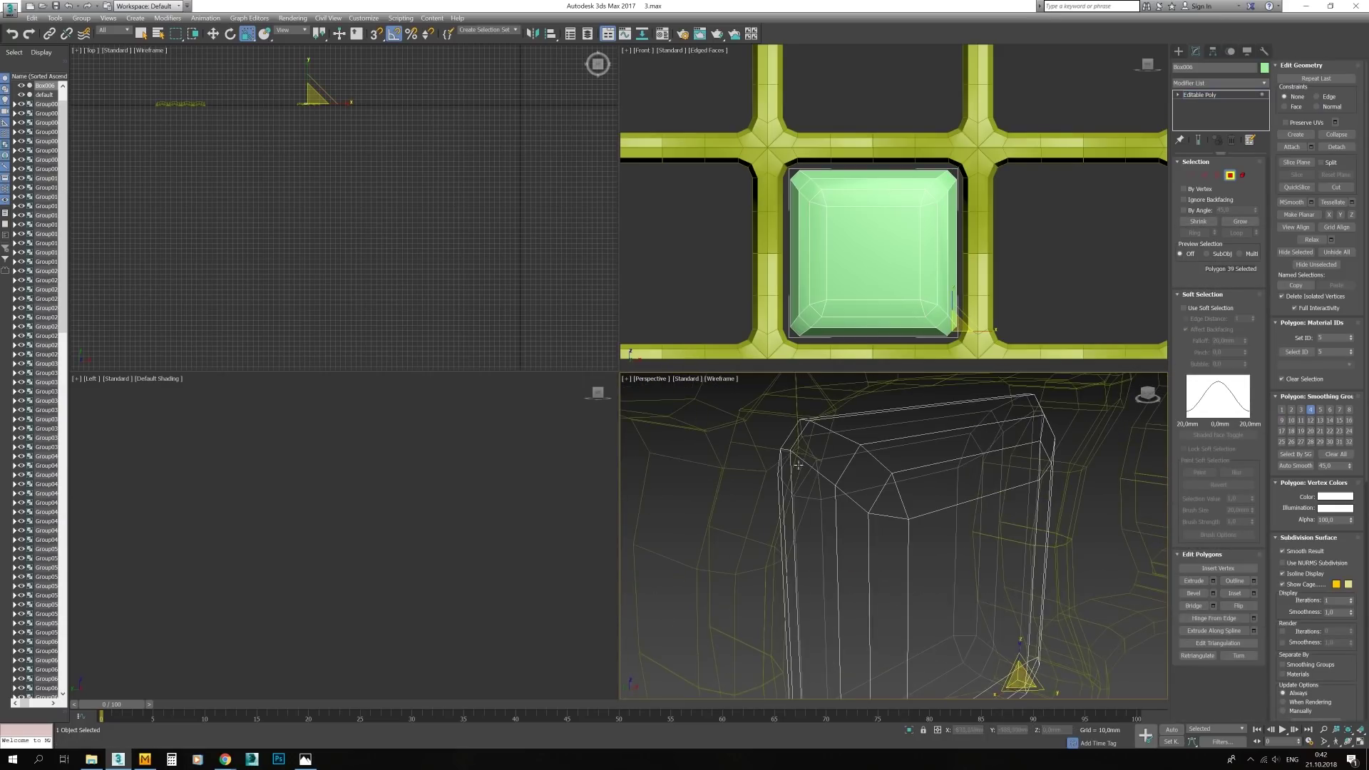
pyautogui.keyDown('alt'); pyautogui.moveTo(917, 581); pyautogui.dragTo(1159, 571, button='middle'); pyautogui.keyUp('alt')
pyautogui.click(899, 570)
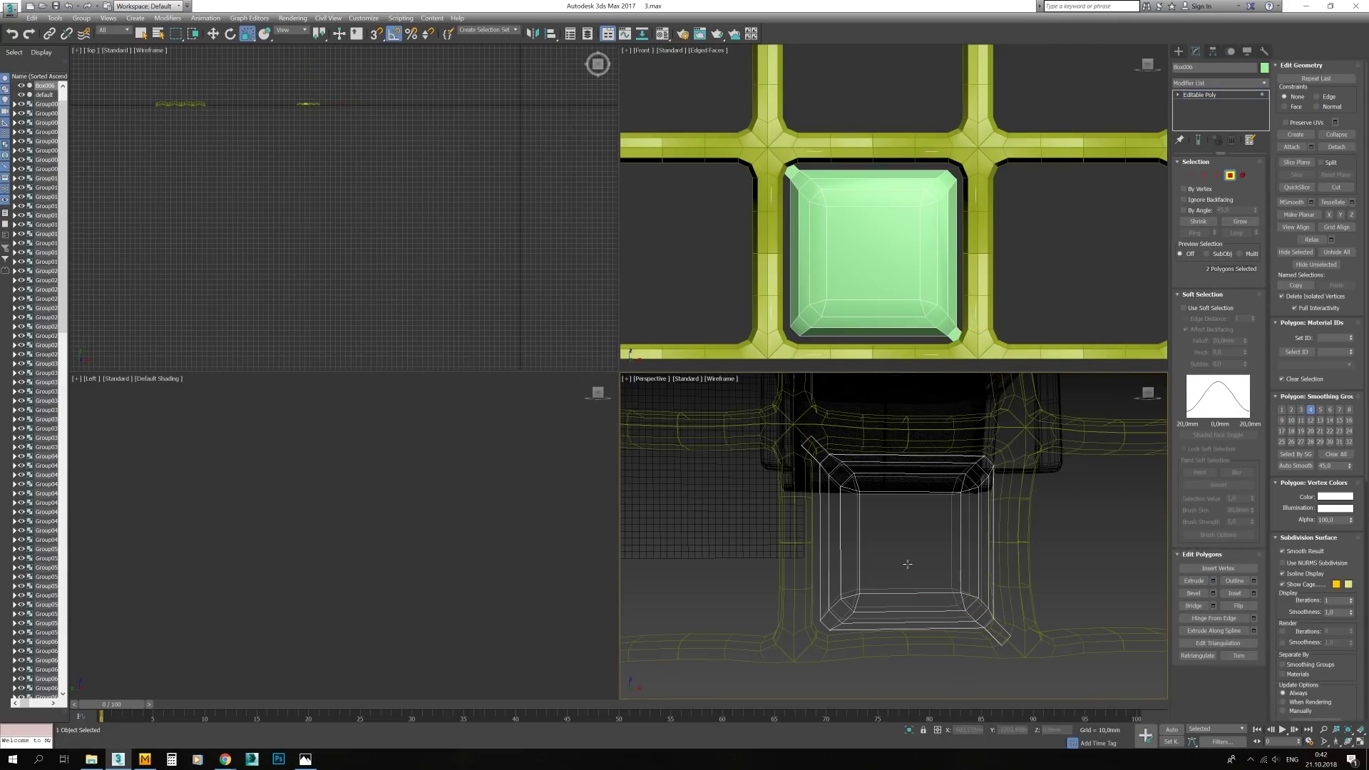
pyautogui.scroll(-5, 908, 587)
# Maximize the front view in wireframe and select the lattice grid group
pyautogui.click(734, 214)
pyautogui.scroll(-4, 843, 314)
pyautogui.hotkey('alt', 'w')
pyautogui.scroll(5, 843, 313)
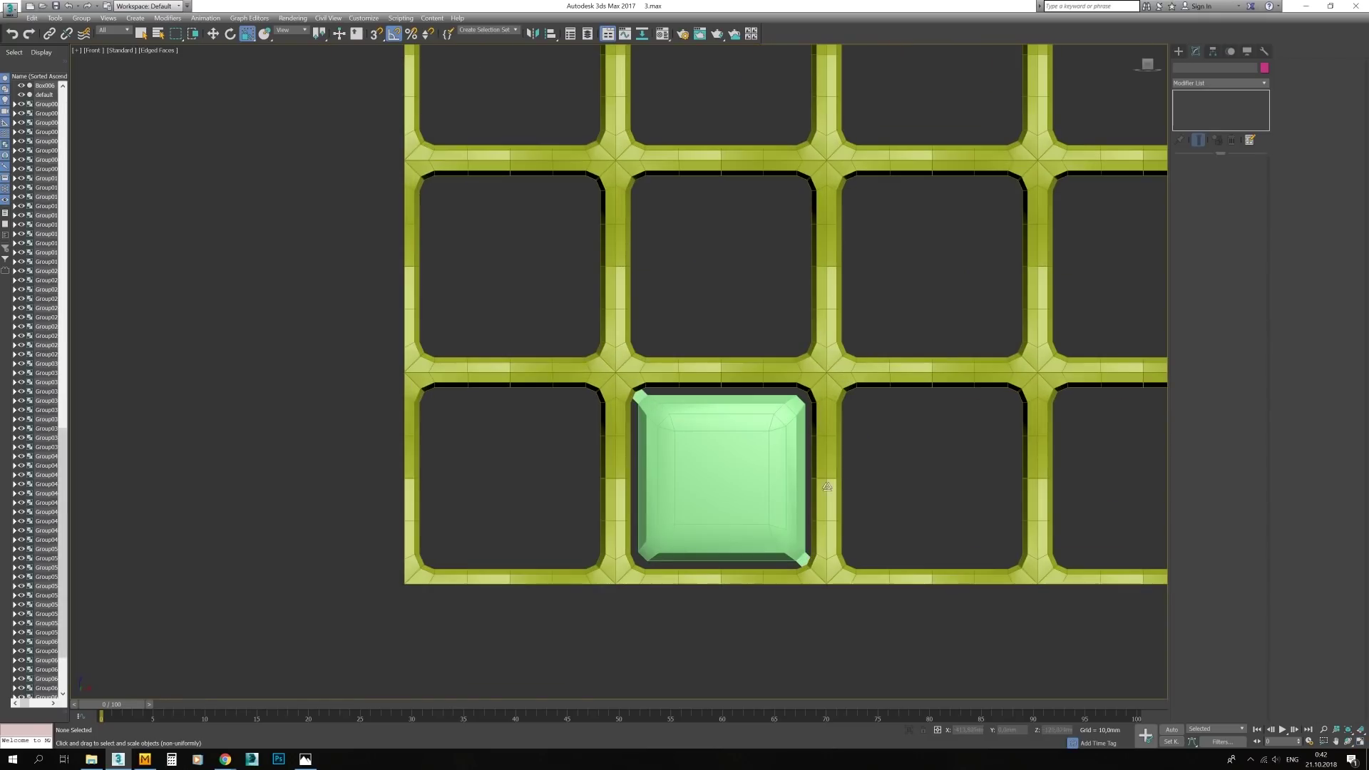
pyautogui.scroll(-2, 824, 447)
pyautogui.press('F3')
pyautogui.click(824, 447)
# Weld all overlapping vertices of the lattice grid mesh
pyautogui.scroll(-3, 742, 391)
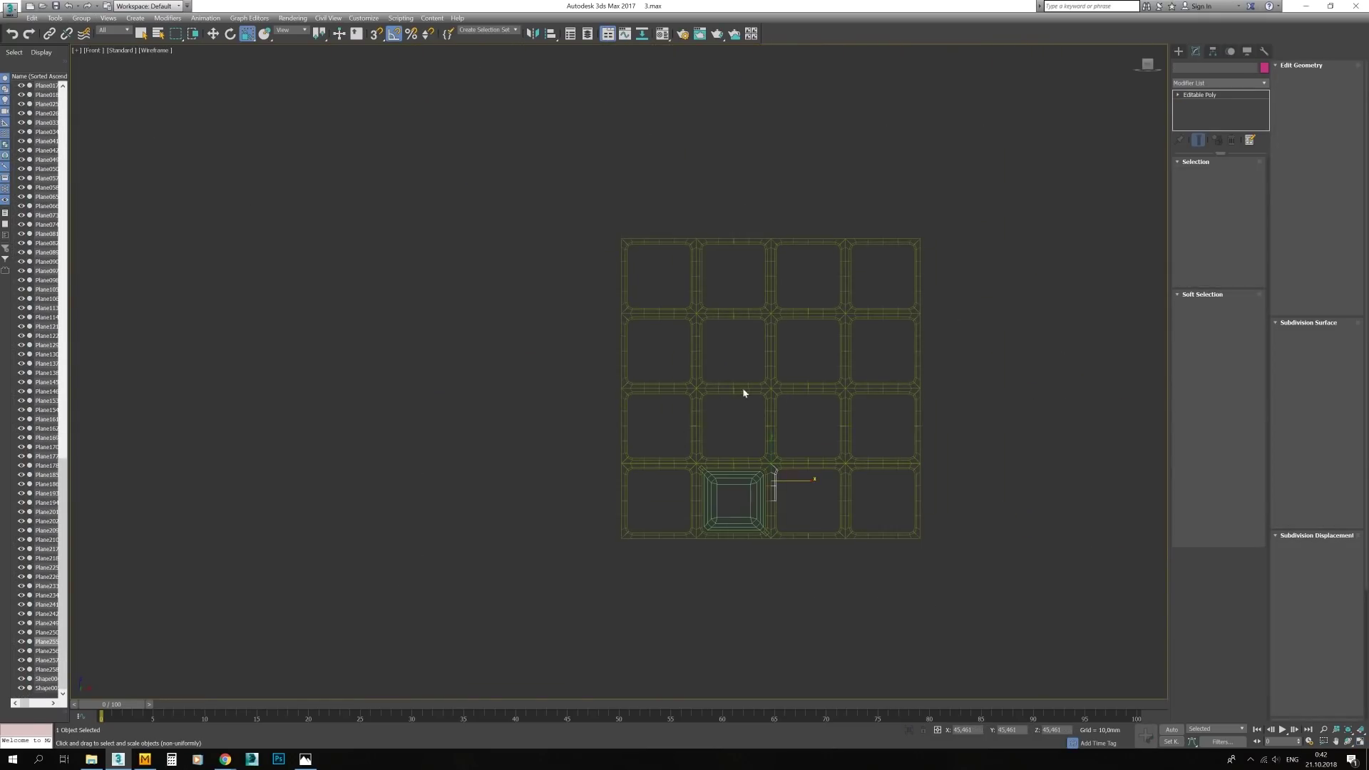
pyautogui.press('z')
pyautogui.click(578, 494)
pyautogui.press('1')
pyautogui.hotkey('ctrl', 'a')
pyautogui.scroll(5, 609, 512)
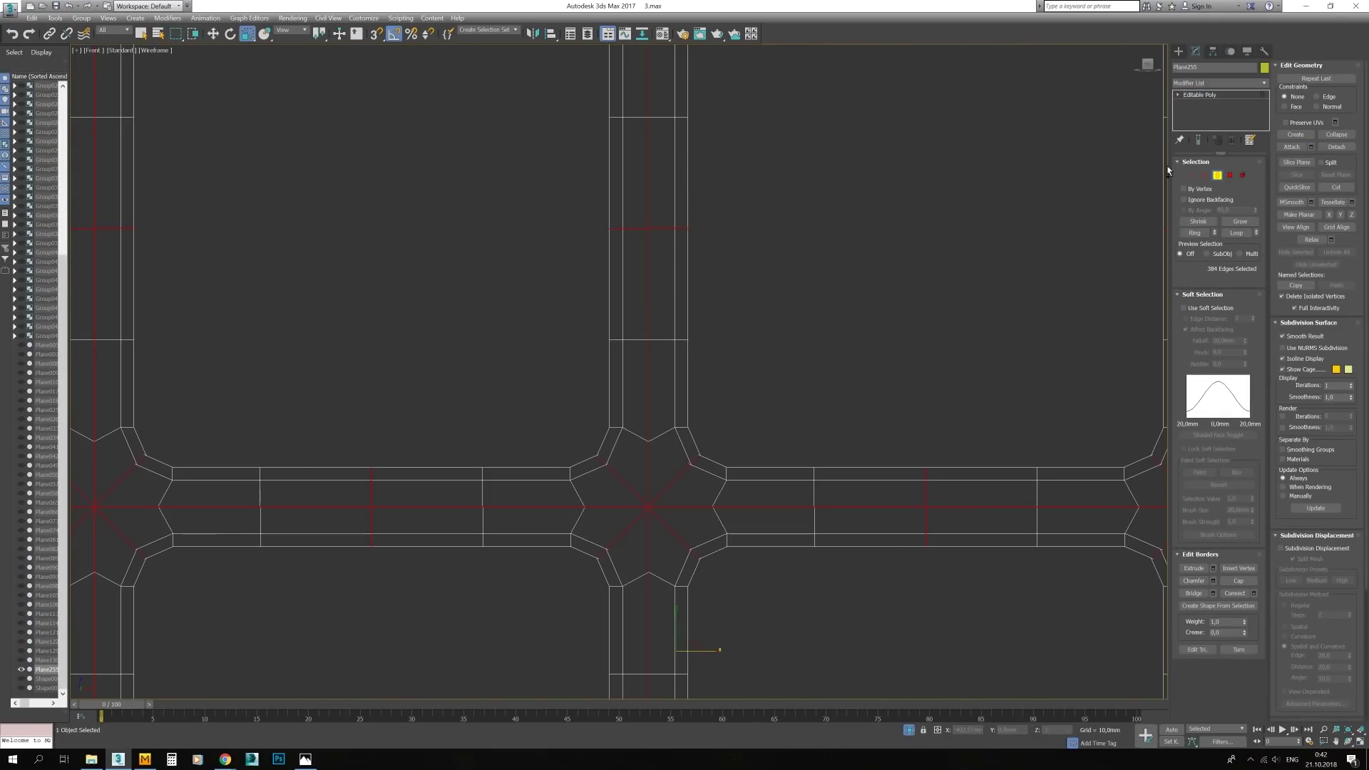
pyautogui.hotkey('ctrl', 'shift', 'w')
pyautogui.scroll(-3, 659, 405)
pyautogui.scroll(-2, 840, 459)
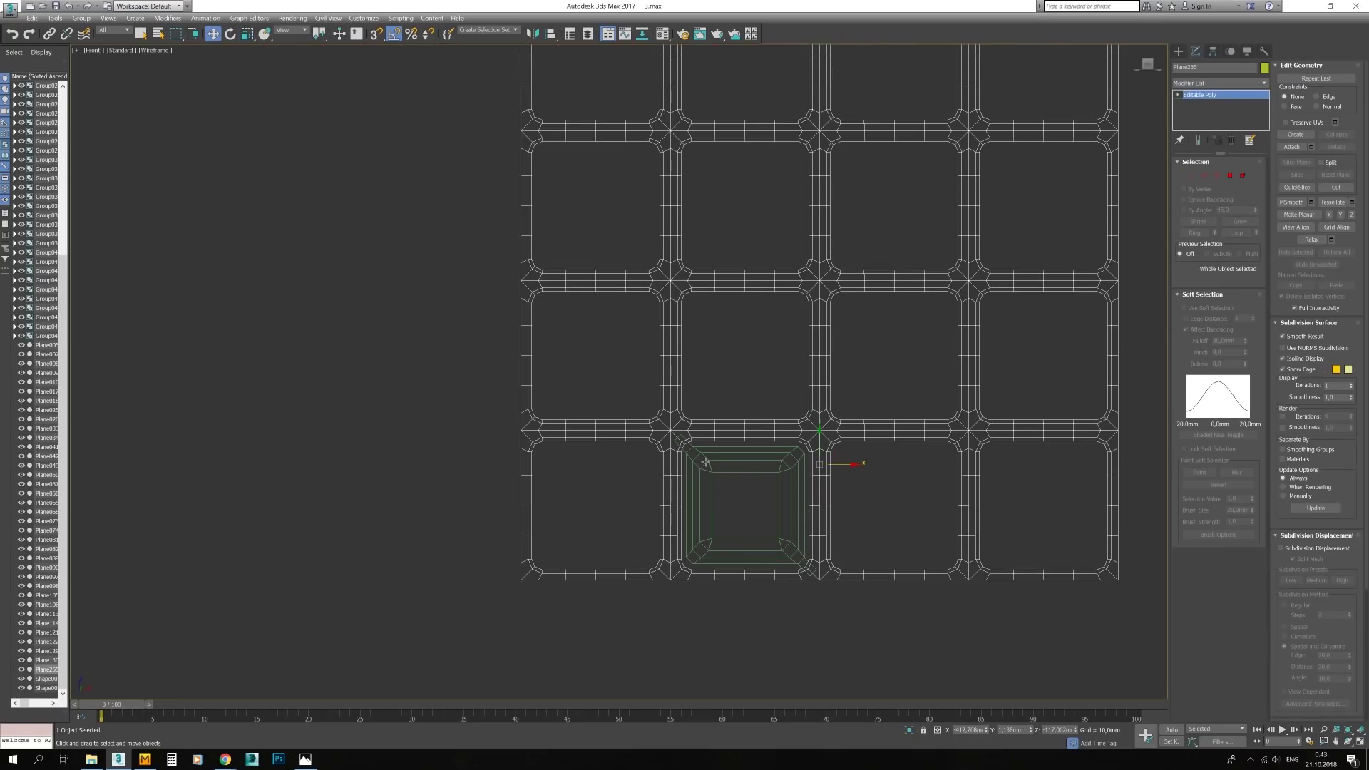
# Attach the bevelled tiles into one object and clone them across every grid cell
pyautogui.click(654, 498)
pyautogui.press('w')
pyautogui.scroll(2, 654, 498)
pyautogui.click(806, 420)
pyautogui.moveTo(806, 419); pyautogui.dragTo(603, 393, button='middle')
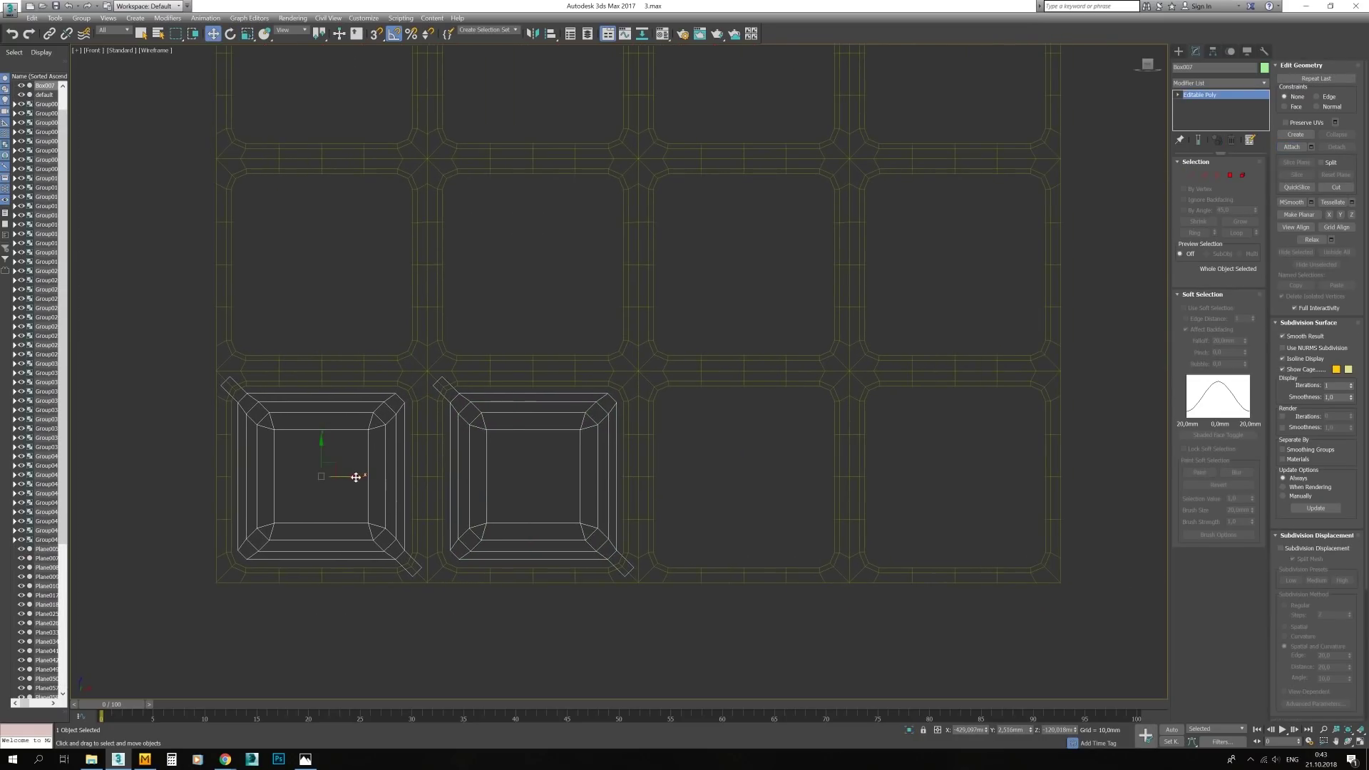
pyautogui.keyDown('shift'); pyautogui.moveTo(358, 474); pyautogui.dragTo(776, 477); pyautogui.keyUp('shift')
pyautogui.click(574, 414)
pyautogui.scroll(-2, 708, 380)
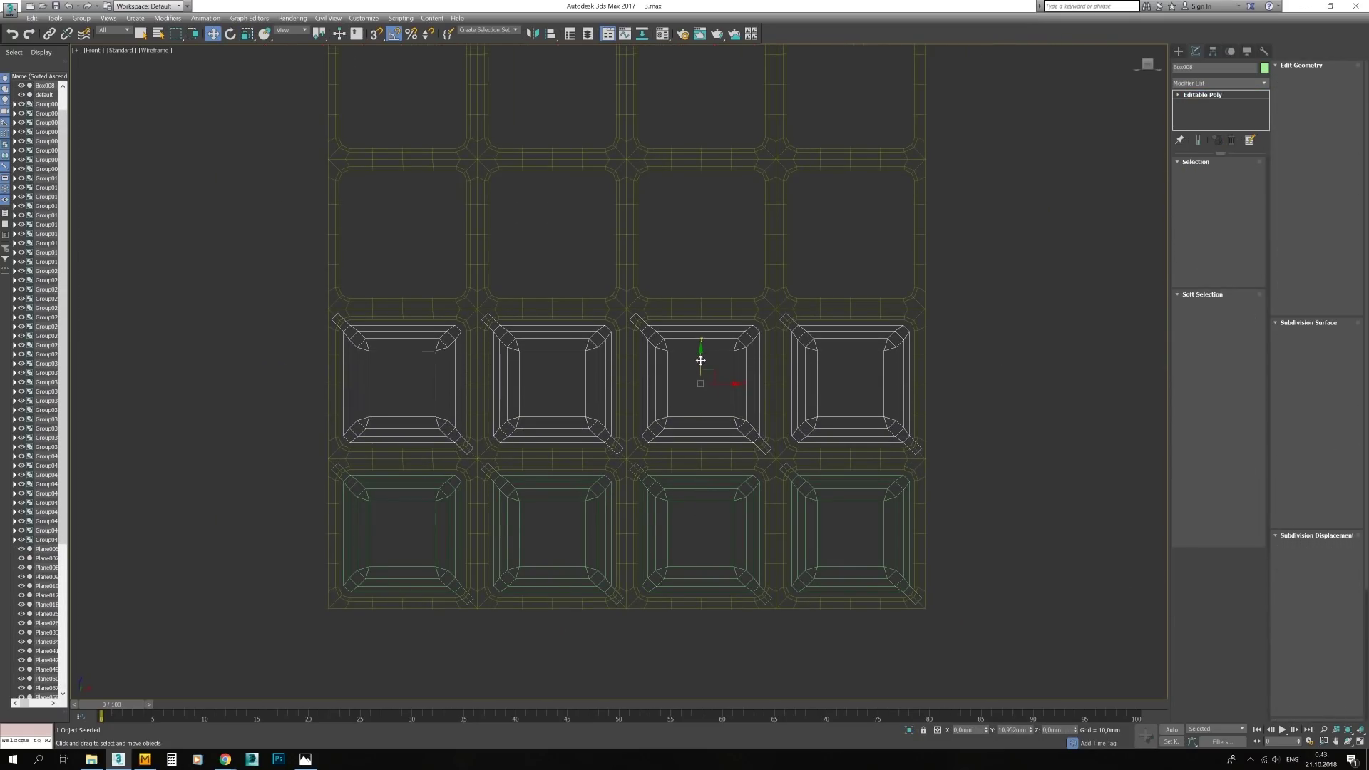
pyautogui.keyDown('shift'); pyautogui.moveTo(701, 360); pyautogui.dragTo(700, 210); pyautogui.keyUp('shift')
pyautogui.press('Return')
# Clone the grid and its tiles 20 times to the right
pyautogui.scroll(-2, 715, 487)
pyautogui.keyDown('ctrl'); pyautogui.click(440, 394); pyautogui.keyUp('ctrl')
pyautogui.scroll(-5, 546, 468)
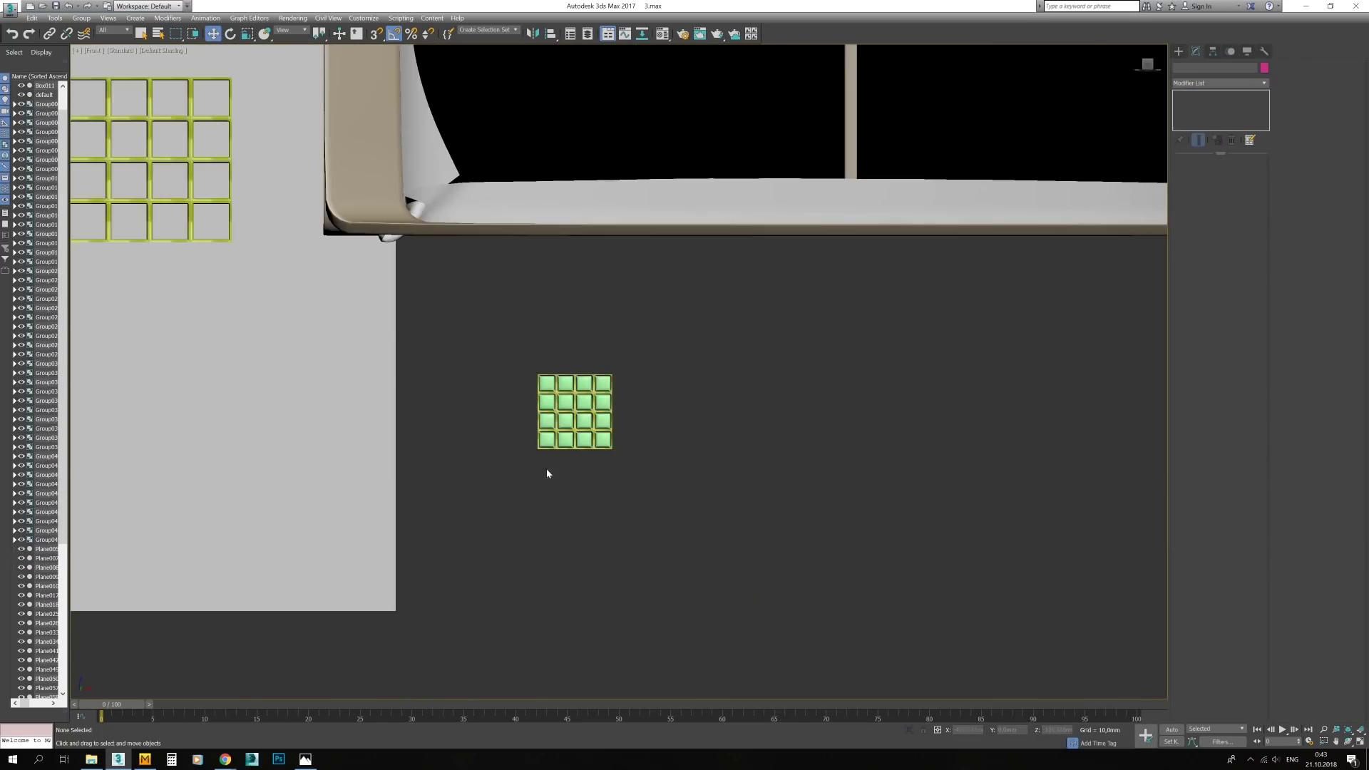
pyautogui.scroll(-3, 546, 469)
pyautogui.scroll(5, 629, 321)
pyautogui.scroll(3, 629, 320)
pyautogui.keyDown('shift'); pyautogui.moveTo(630, 321); pyautogui.dragTo(1224, 326); pyautogui.keyUp('shift')
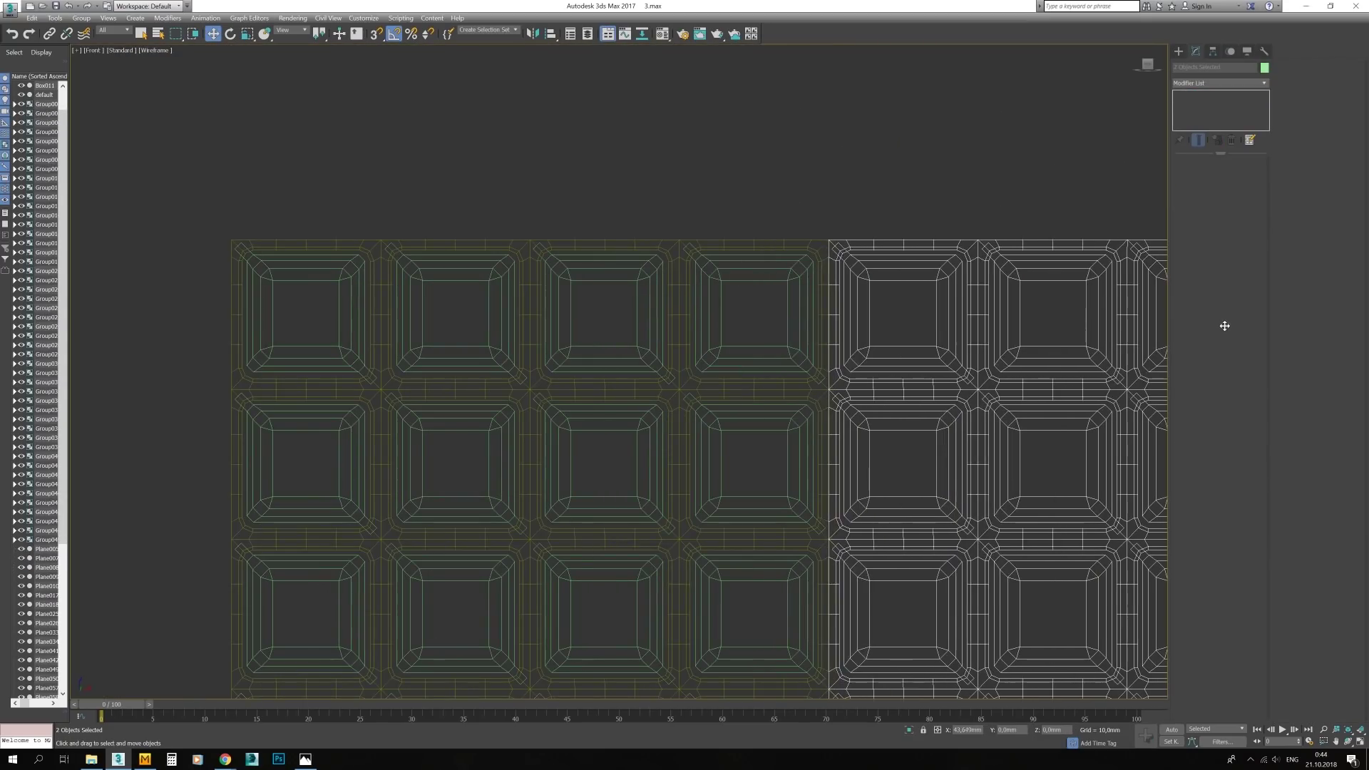
pyautogui.write('20')
pyautogui.press('Return')
# Copy the whole tiled strip below itself to enlarge the panel
pyautogui.scroll(-5, 614, 428)
pyautogui.scroll(-2, 613, 427)
pyautogui.scroll(8, 614, 428)
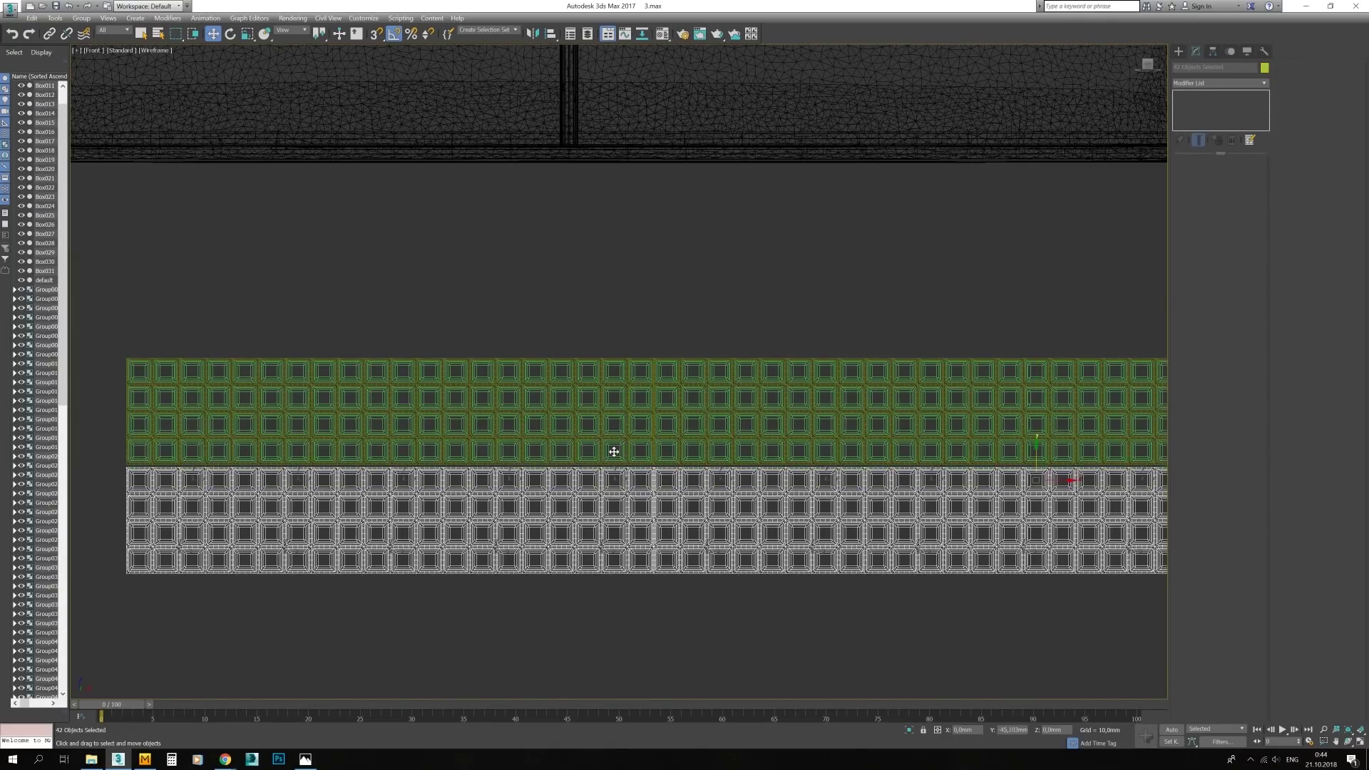
pyautogui.scroll(2, 613, 428)
pyautogui.keyDown('shift'); pyautogui.moveTo(616, 457); pyautogui.dragTo(649, 370); pyautogui.keyUp('shift')
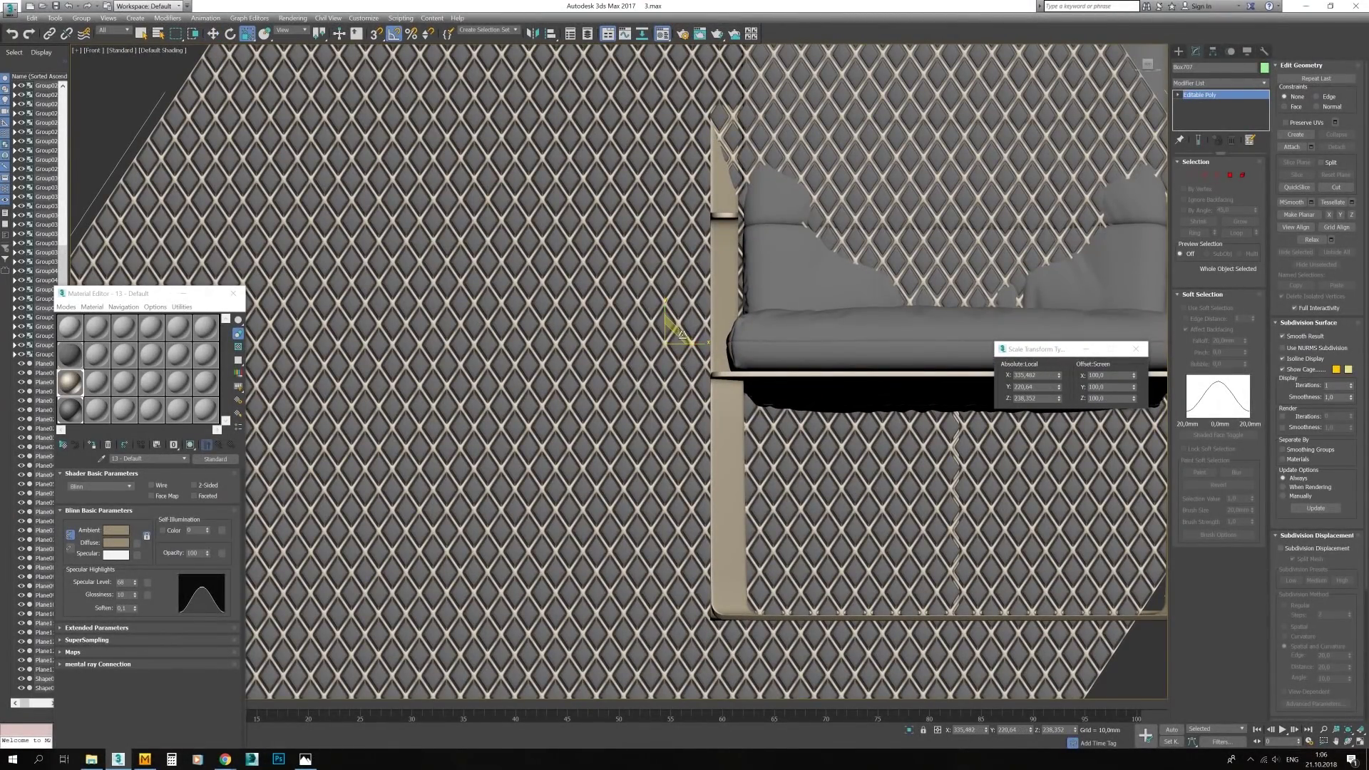
# Scale the diamond lattice panel up and reposition it in the top view
pyautogui.moveTo(682, 334); pyautogui.dragTo(684, 340)
pyautogui.scroll(-5, 676, 364)
pyautogui.scroll(-3, 775, 501)
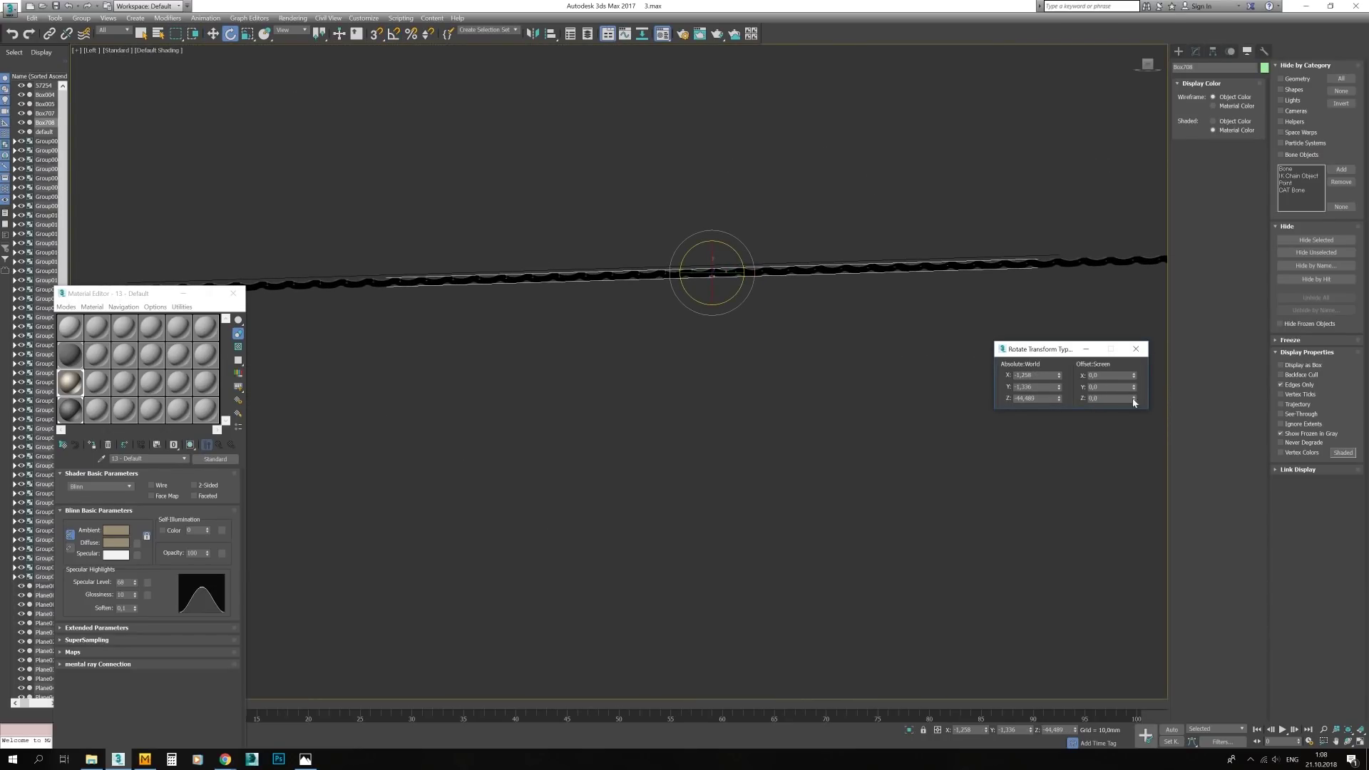
pyautogui.hotkey('alt', 'w')
pyautogui.moveTo(412, 214); pyautogui.dragTo(412, 205)
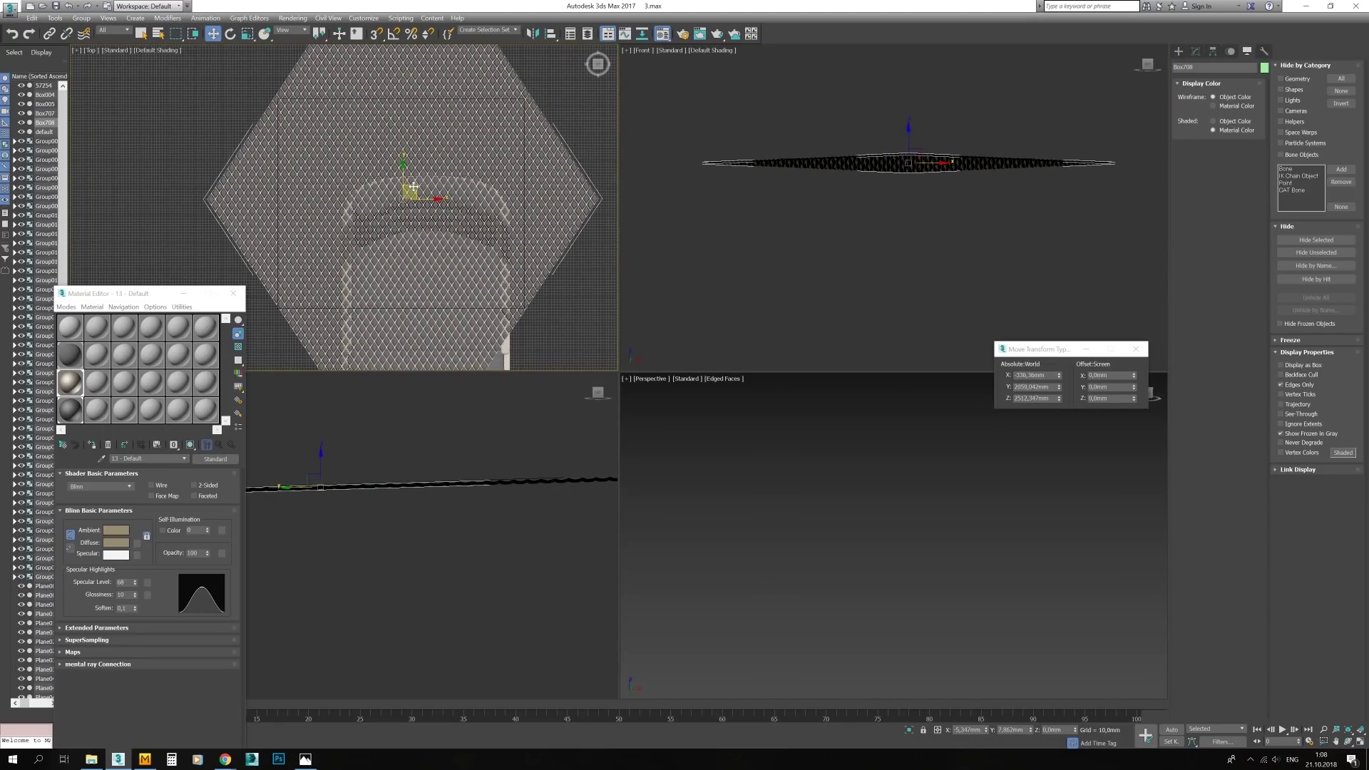
pyautogui.hotkey('alt', 'w')
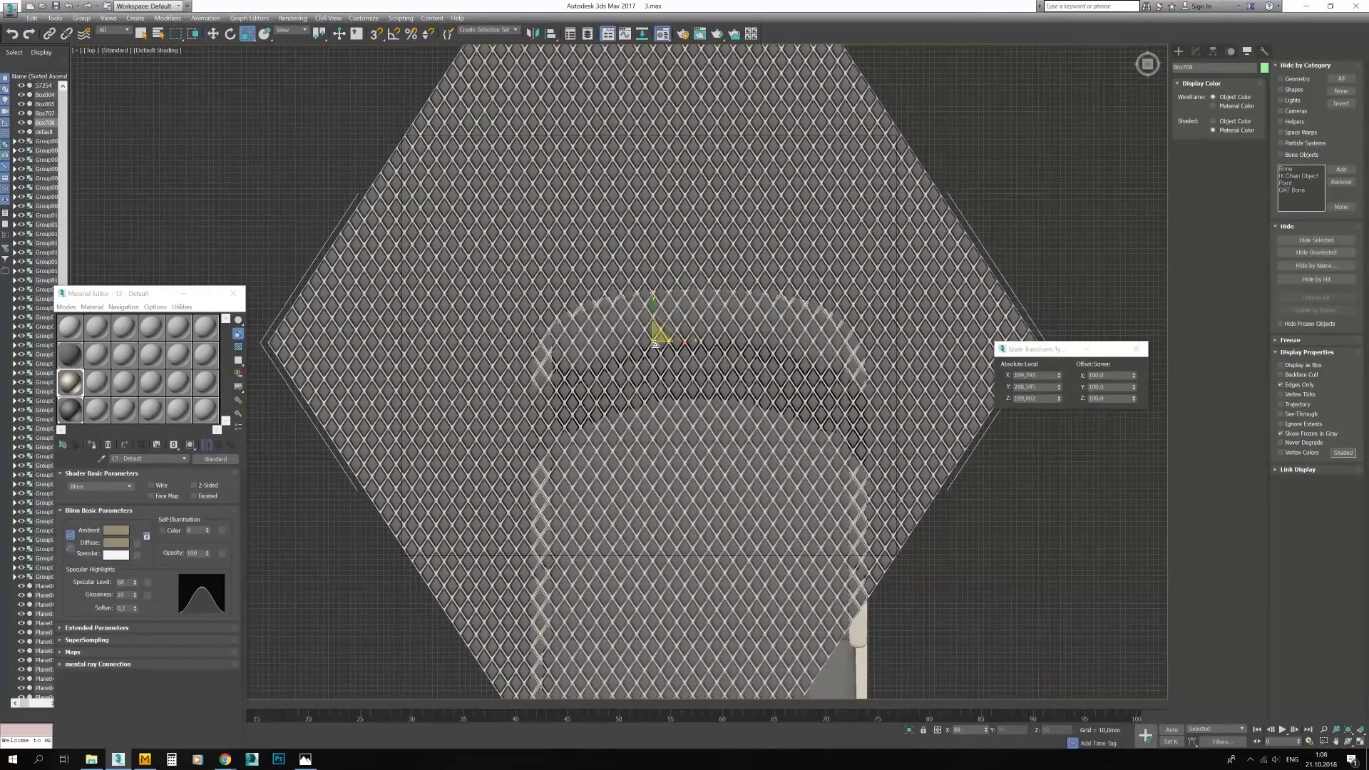
pyautogui.scroll(-6, 675, 343)
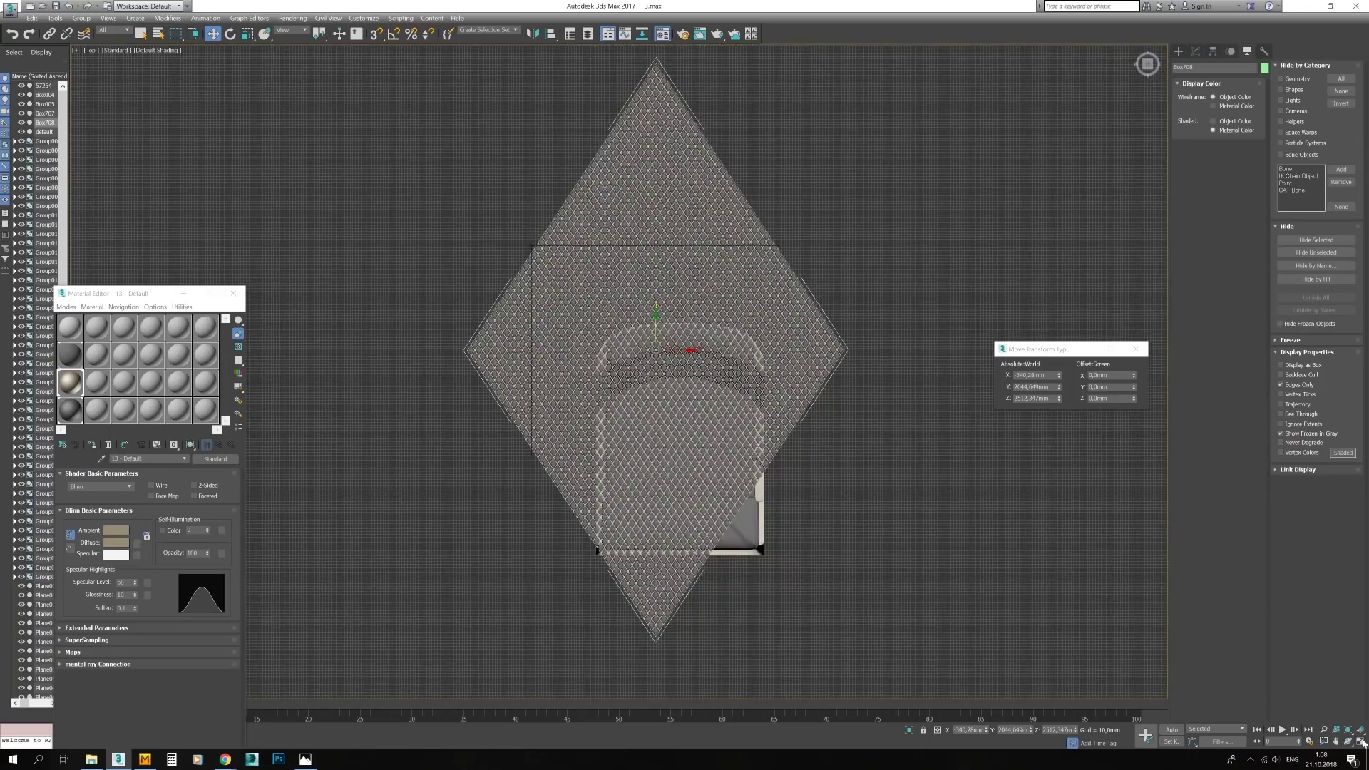
pyautogui.hotkey('alt', 'w')
# Make a second copy of the diamond lattice panel
pyautogui.click(962, 570)
pyautogui.scroll(3, 939, 190)
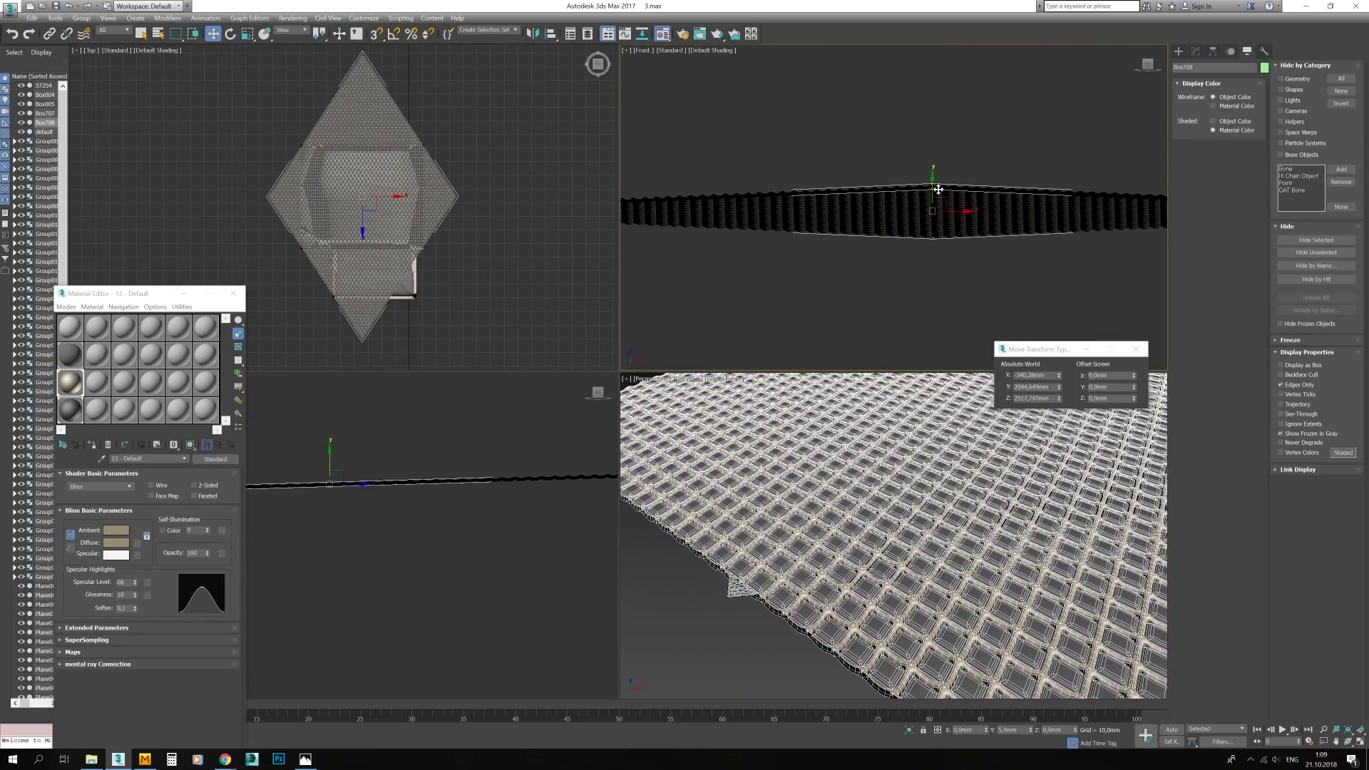
pyautogui.keyDown('ctrl'); pyautogui.click(774, 183); pyautogui.keyUp('ctrl')
pyautogui.scroll(-2, 435, 239)
pyautogui.keyDown('shift'); pyautogui.moveTo(458, 207); pyautogui.dragTo(199, 207); pyautogui.keyUp('shift')
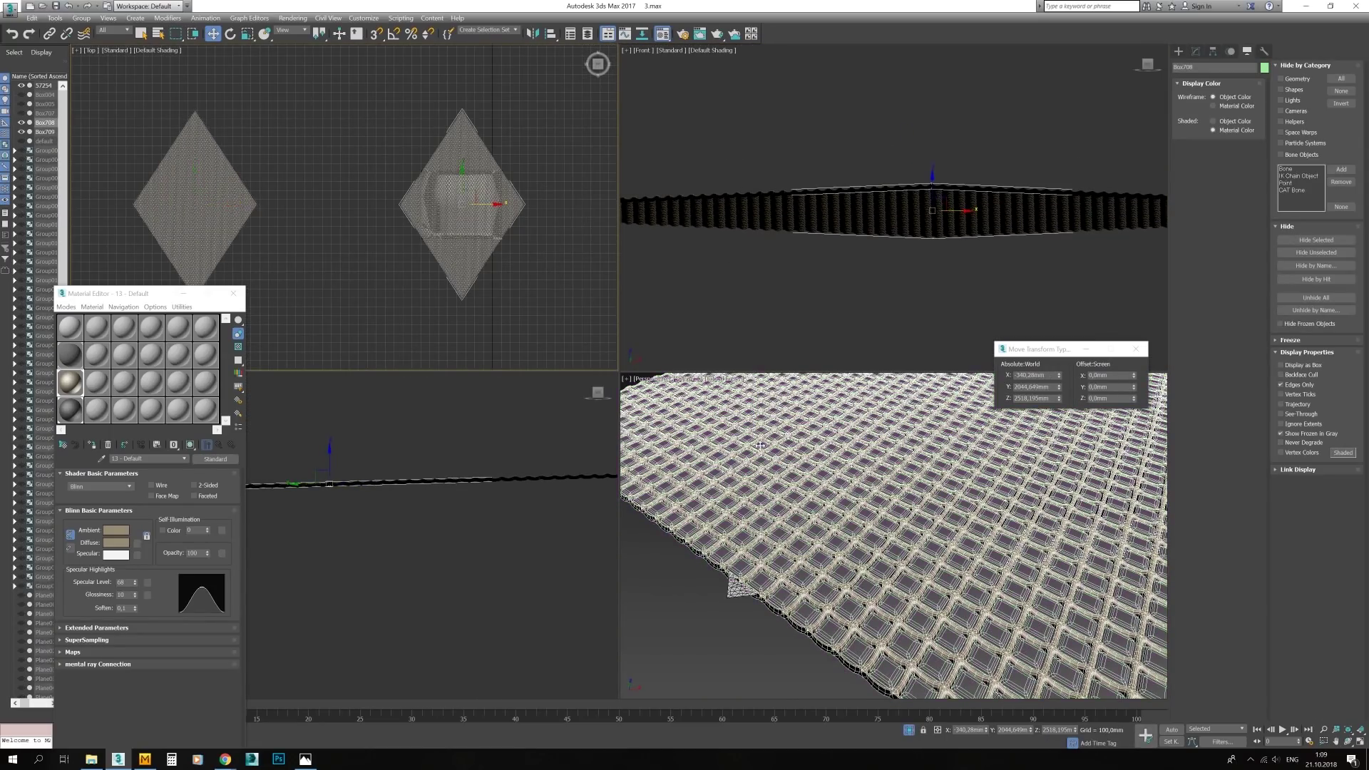
pyautogui.hotkey('alt', 'w')
# Delete the panel's outer wedge-shaped polygons
pyautogui.click(458, 428)
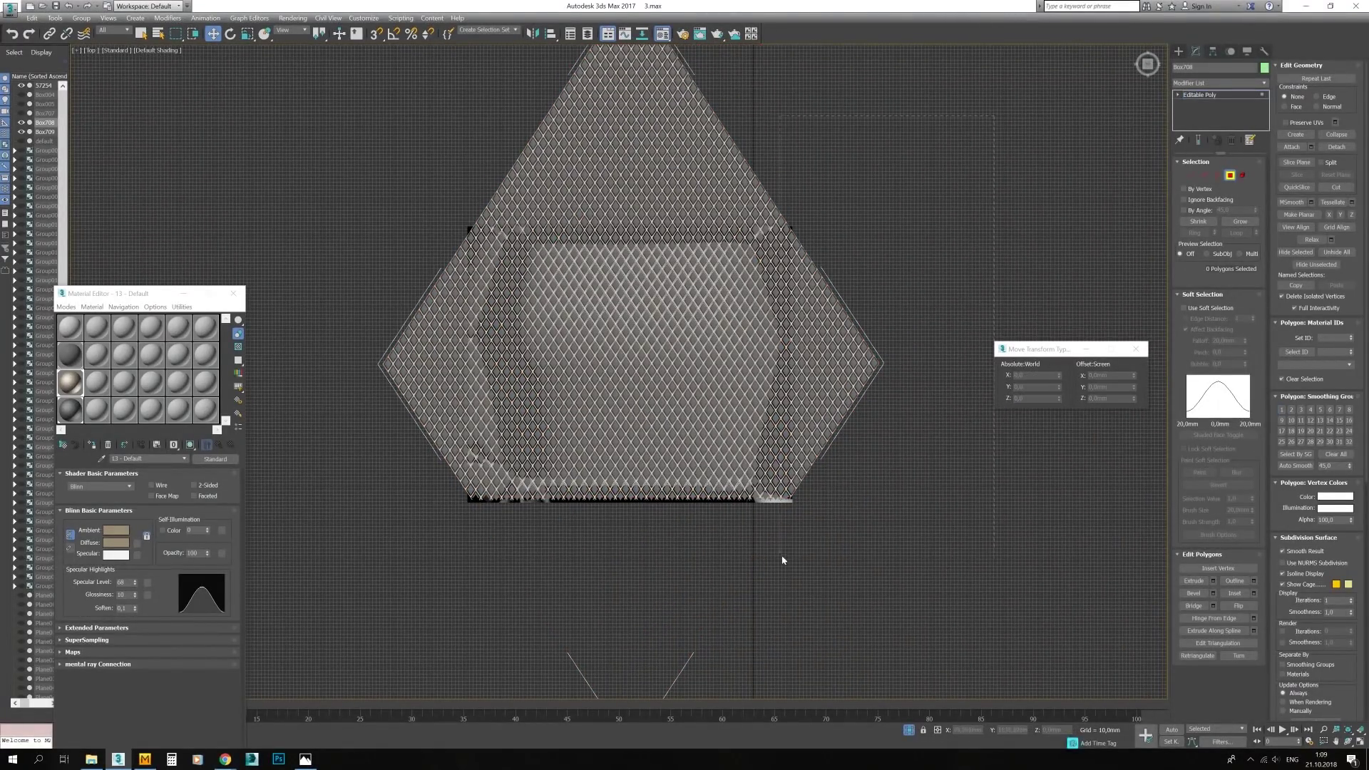
pyautogui.moveTo(470, 167); pyautogui.dragTo(785, 305)
pyautogui.scroll(-2, 877, 467)
pyautogui.press('1')
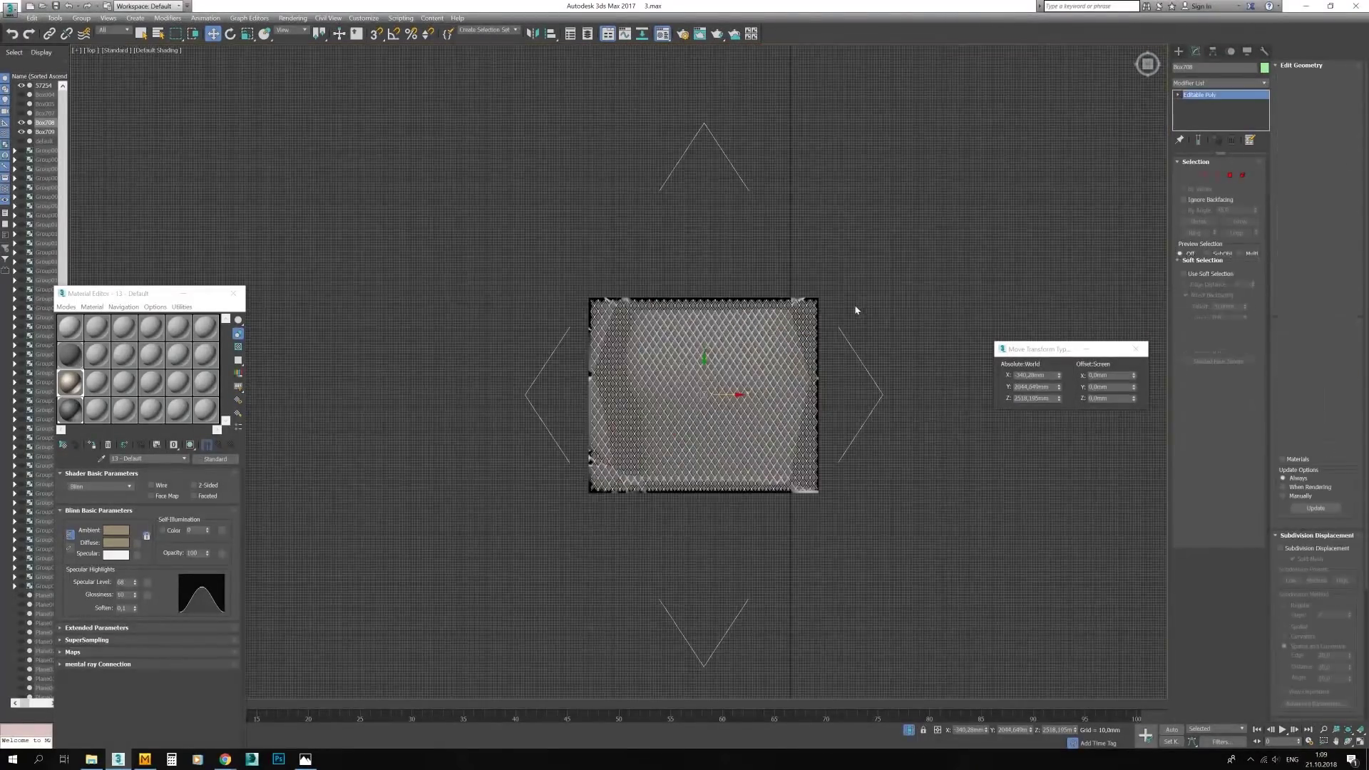
pyautogui.hotkey('alt', 'w')
pyautogui.scroll(3, 886, 500)
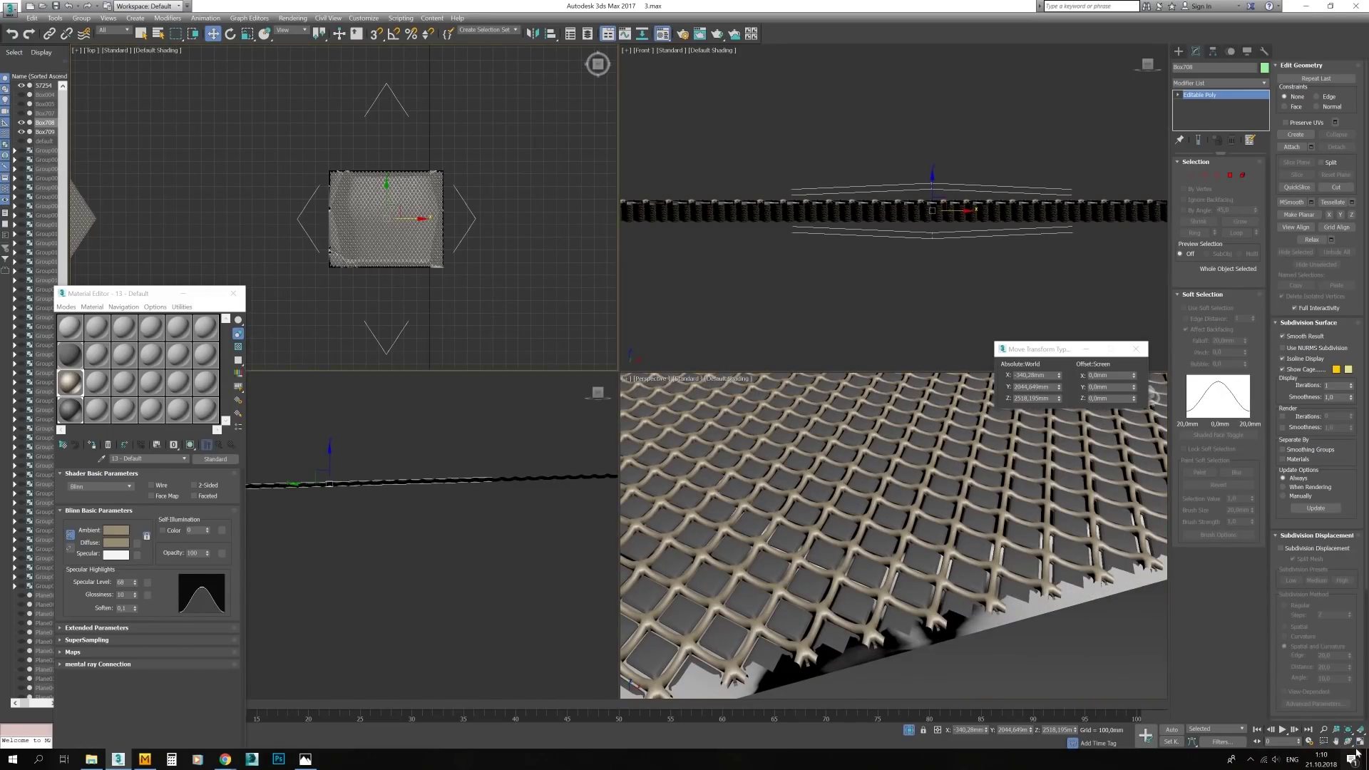
pyautogui.hotkey('alt', 'w')
# Select the net's lattice polygons and check their material ID
pyautogui.press('4')
pyautogui.hotkey('ctrl', 'a')
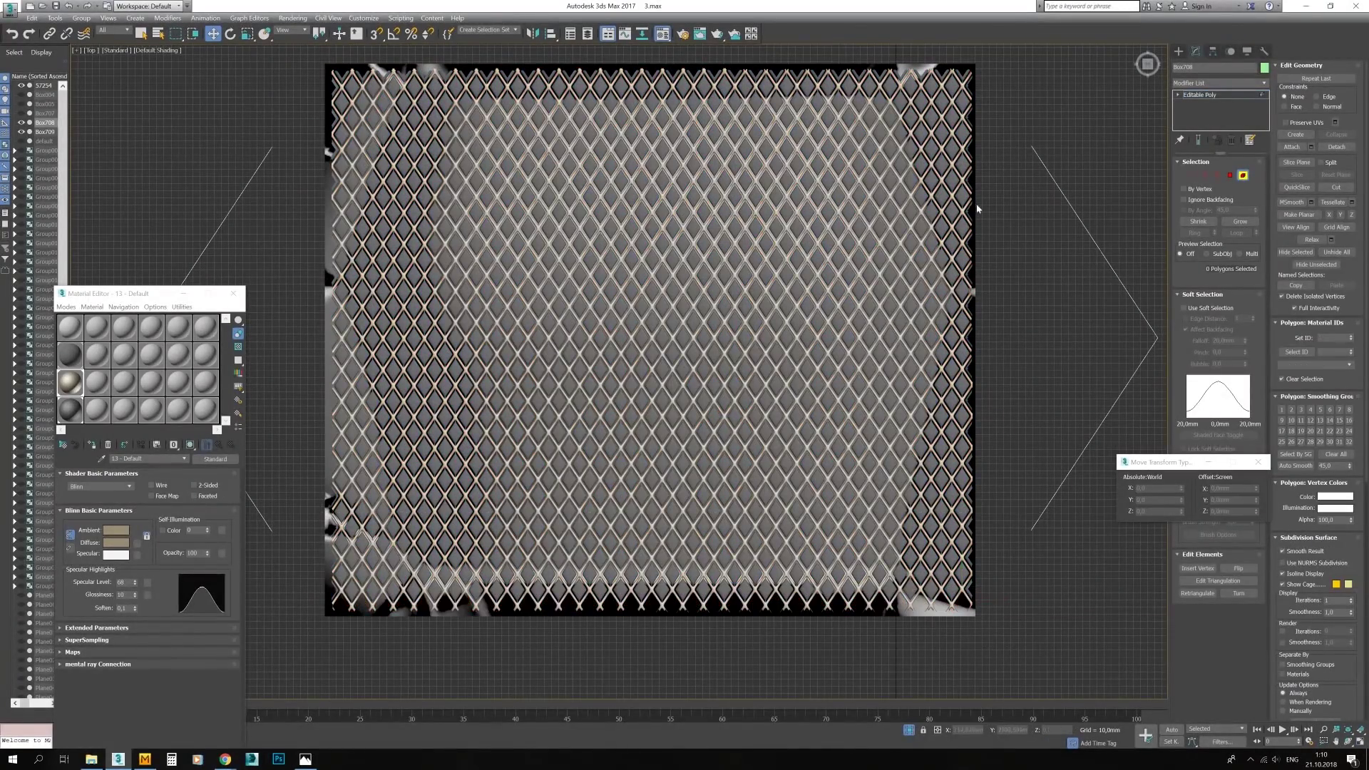
pyautogui.click(962, 69)
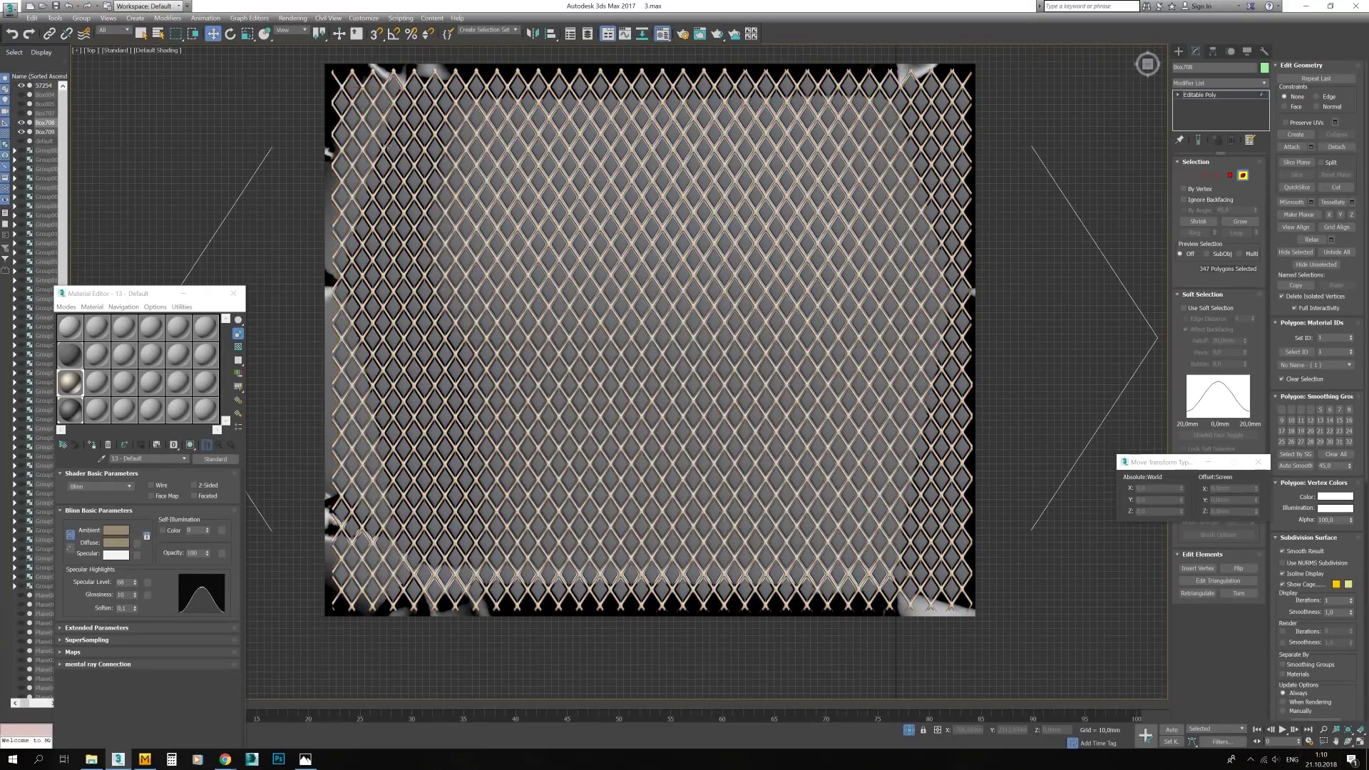
pyautogui.click(1227, 95)
pyautogui.hotkey('alt', 'w')
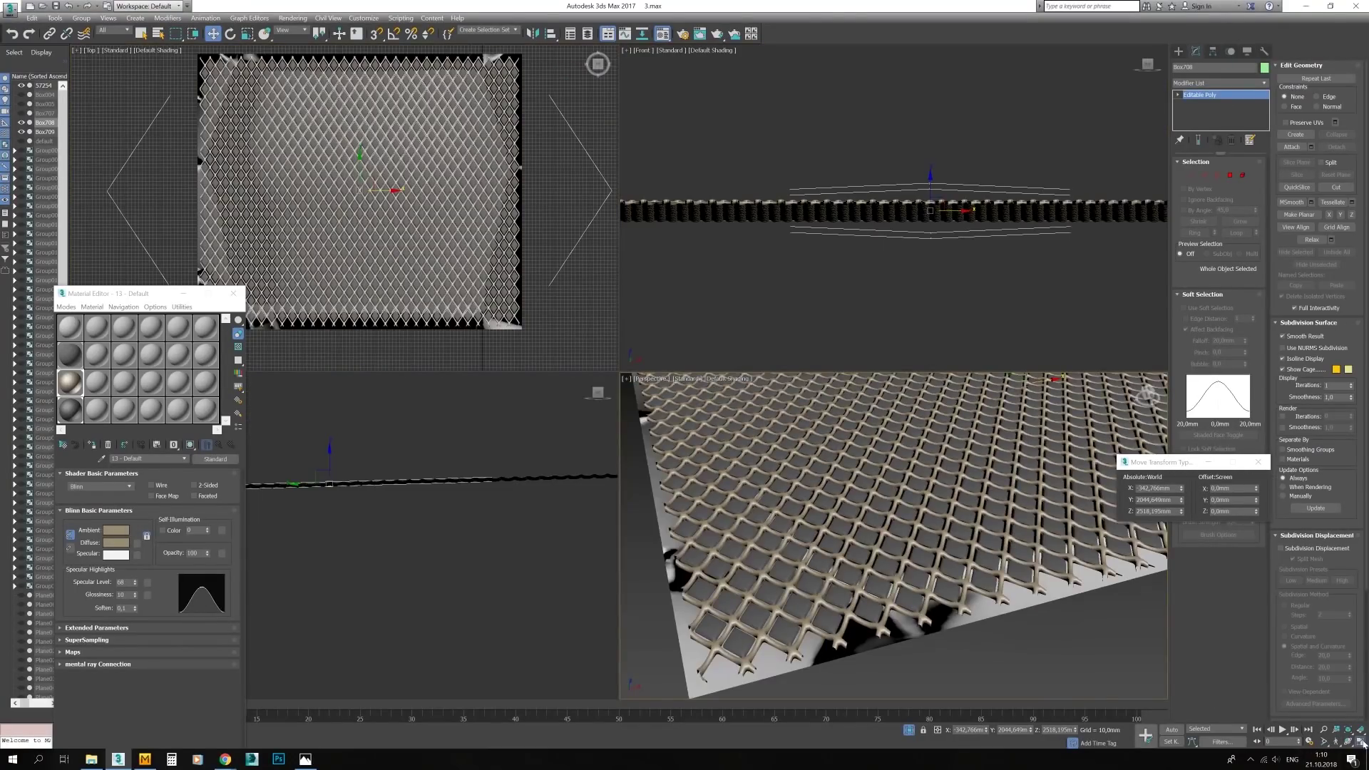
pyautogui.hotkey('alt', 'w')
# Select the lattice net Box708 and enable Affect Pivot Only
pyautogui.moveTo(820, 613); pyautogui.dragTo(746, 393, button='middle')
pyautogui.click(657, 565)
pyautogui.press('z')
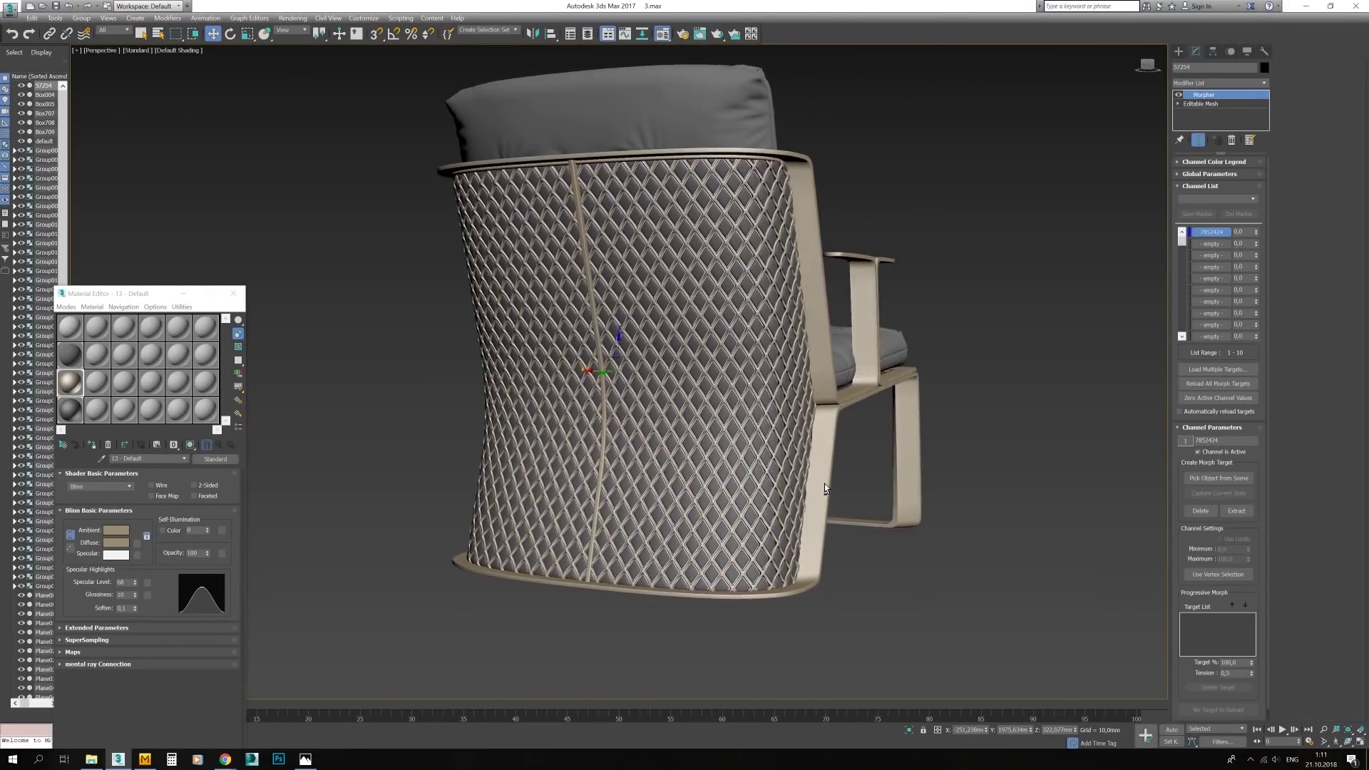
pyautogui.scroll(3, 825, 484)
pyautogui.click(45, 122)
pyautogui.click(1212, 51)
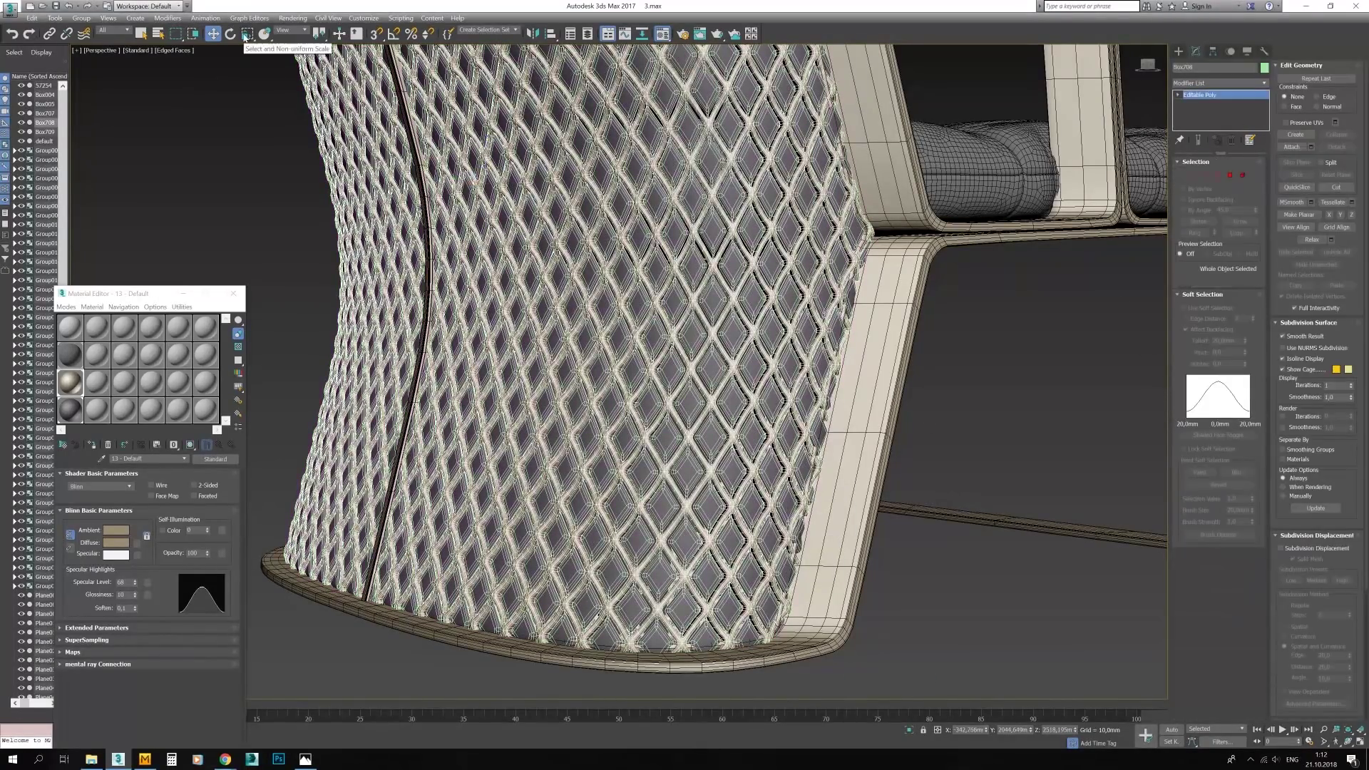
pyautogui.press('r')
pyautogui.click(1219, 121)
pyautogui.press('w')
pyautogui.press('F12')
# Scale Box708 down very slightly, then view the chair from behind without wireframe edges
pyautogui.keyDown('alt'); pyautogui.moveTo(785, 185); pyautogui.dragTo(371, 189, button='middle'); pyautogui.keyUp('alt')
pyautogui.press('r')
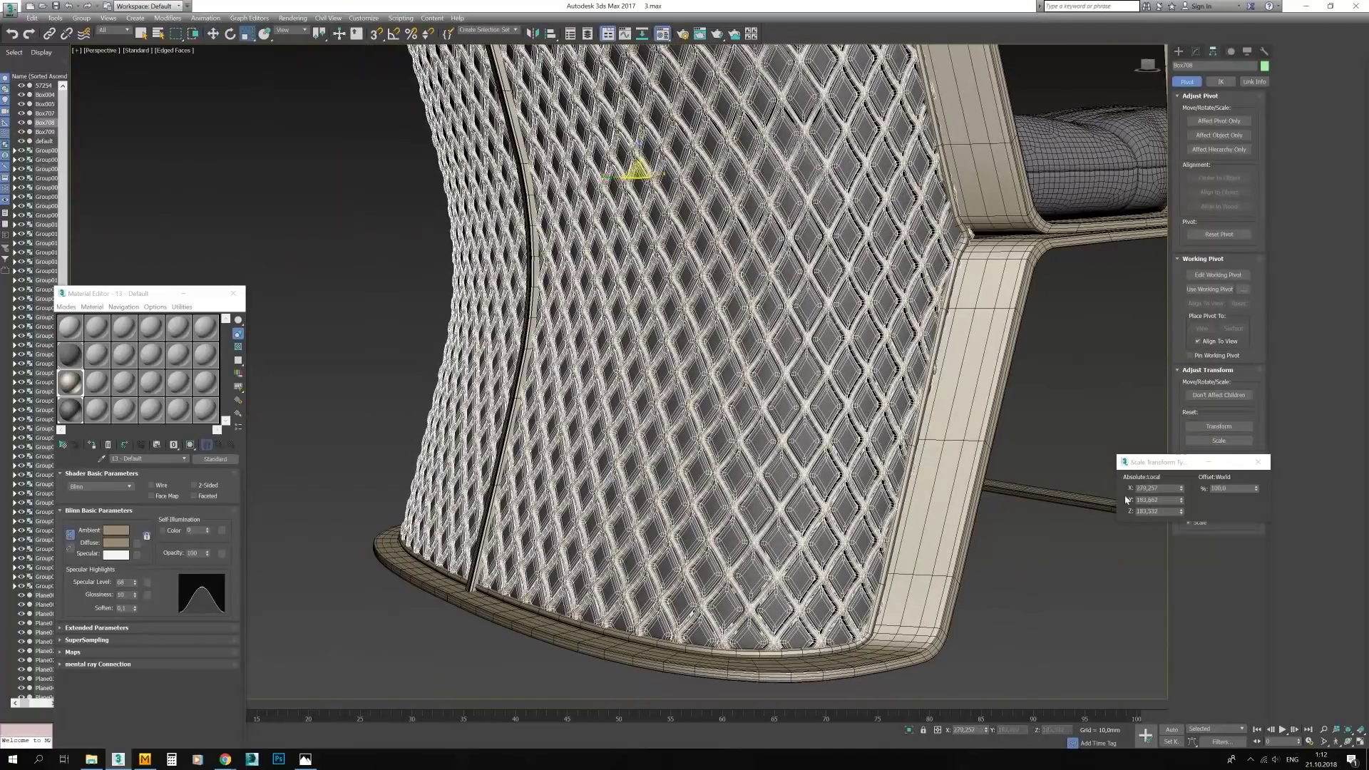
pyautogui.click(1257, 492)
pyautogui.click(902, 510)
pyautogui.keyDown('alt'); pyautogui.moveTo(902, 510); pyautogui.dragTo(792, 446, button='middle'); pyautogui.keyUp('alt')
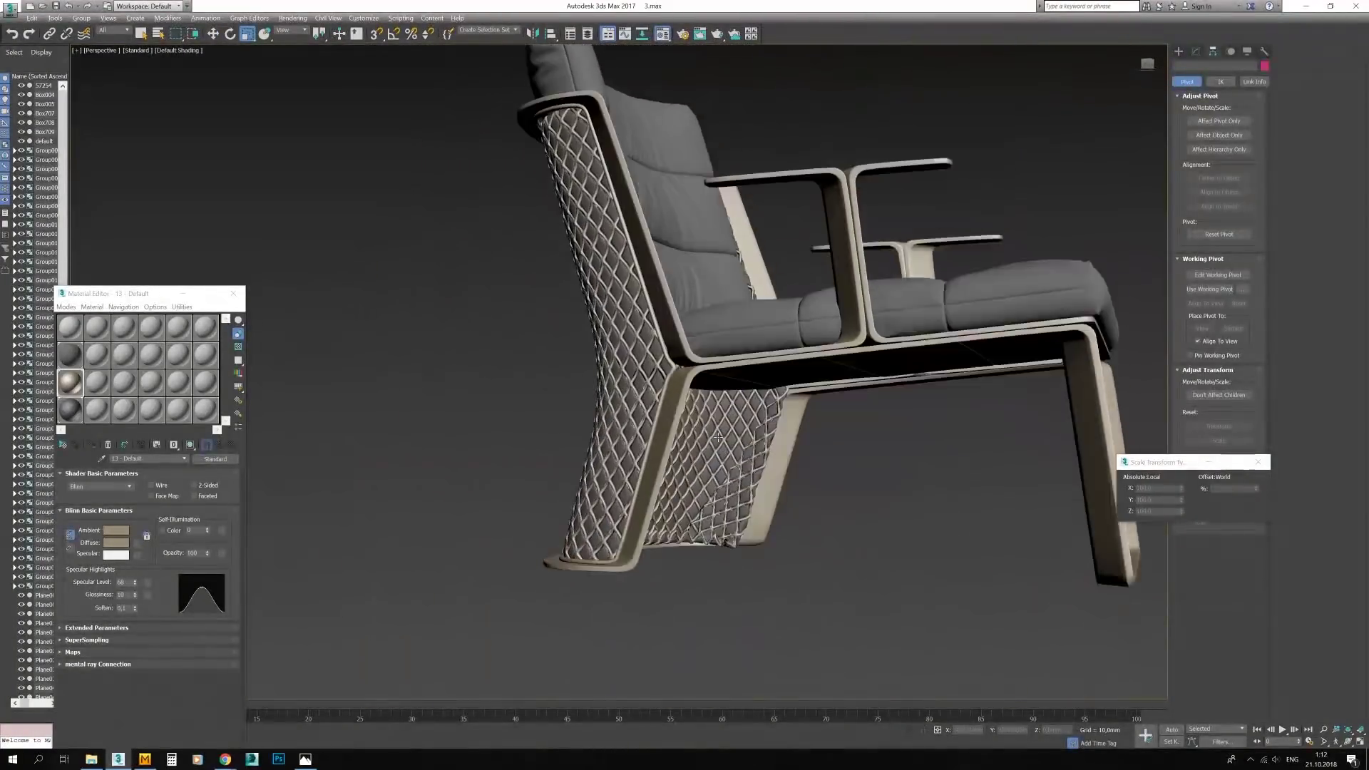
pyautogui.press('F4')
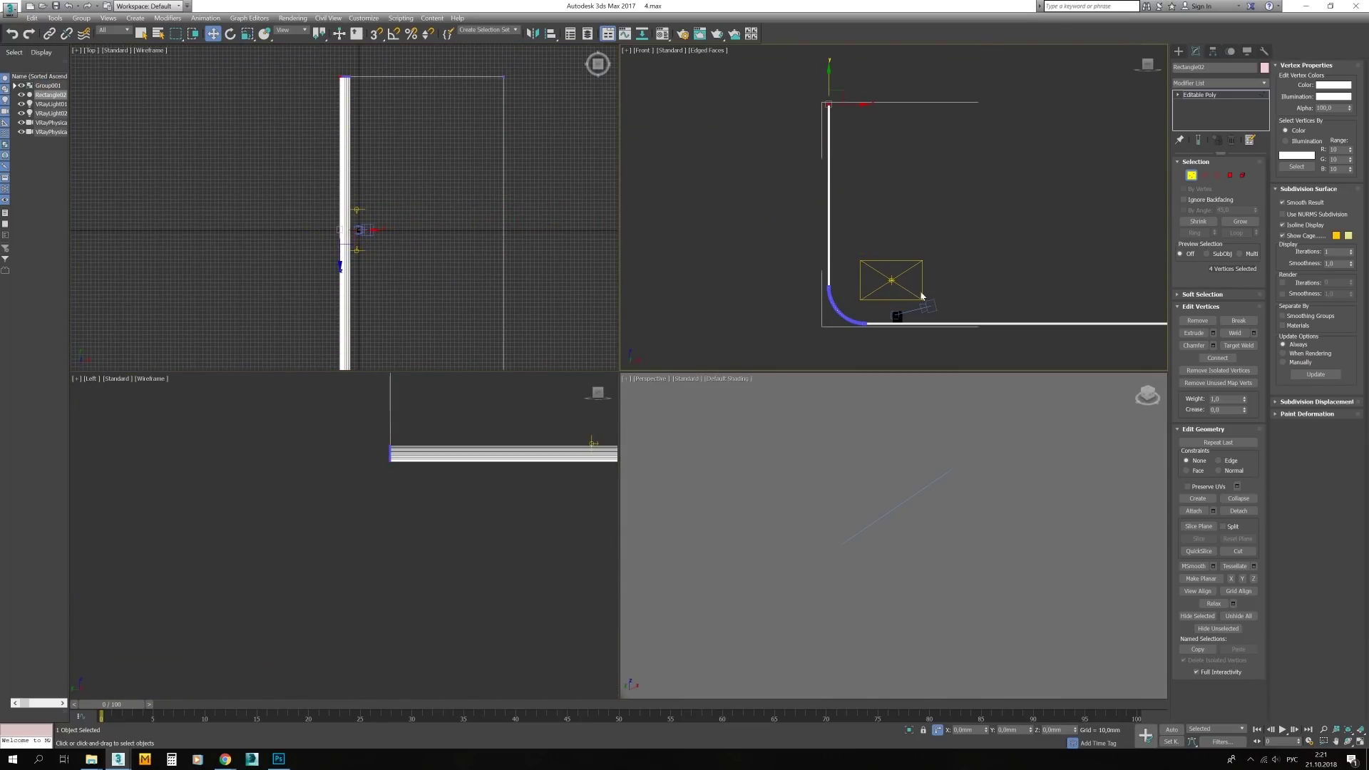
# Look through the V-Ray camera and raise it
pyautogui.click(924, 312)
pyautogui.press('c')
pyautogui.moveTo(925, 312)
pyautogui.mouseDown()
pyautogui.moveTo(918, 206)
pyautogui.moveTo(919, 231)
pyautogui.mouseUp()
pyautogui.scroll(6, 399, 214)
# Rotate the chair group Group001 90° to face the camera and adjust framing
pyautogui.click(449, 218)
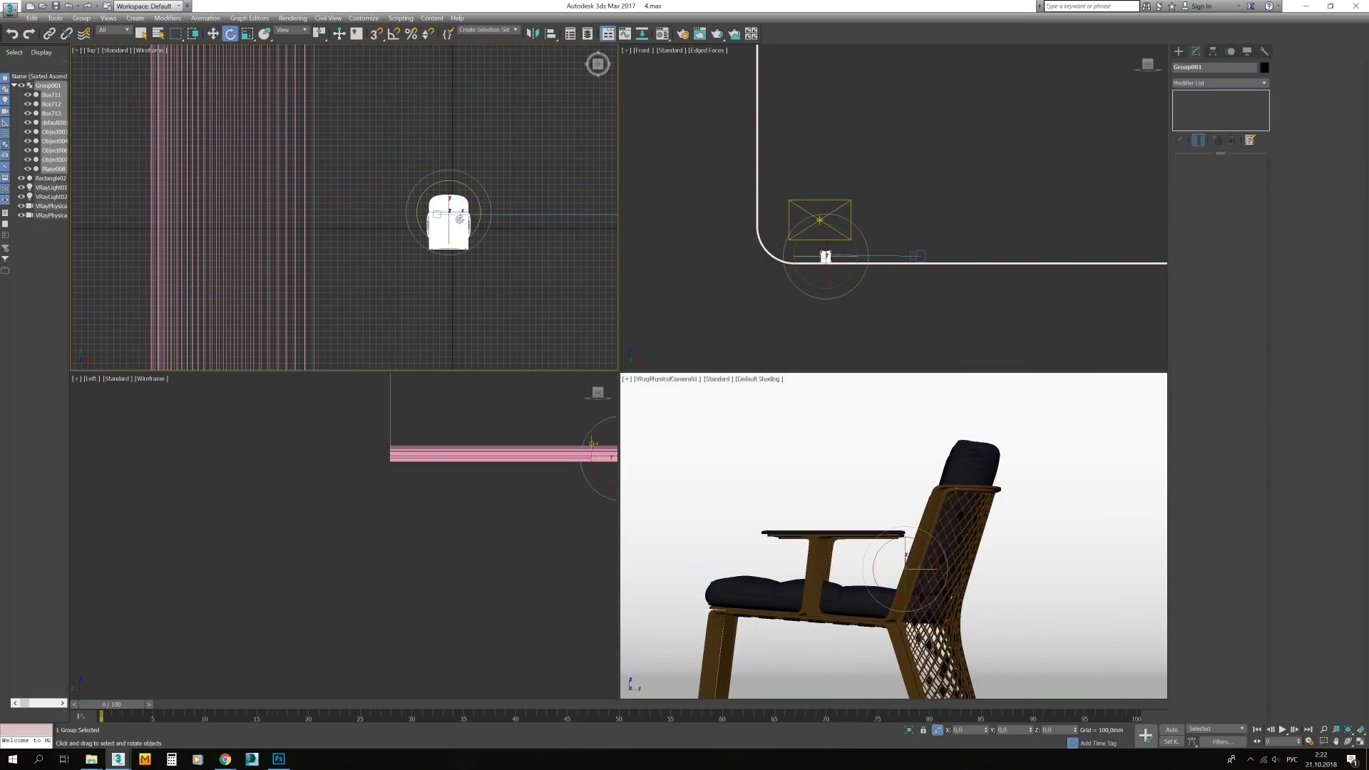
pyautogui.press('e')
pyautogui.press('a')
pyautogui.moveTo(447, 157); pyautogui.dragTo(449, 228)
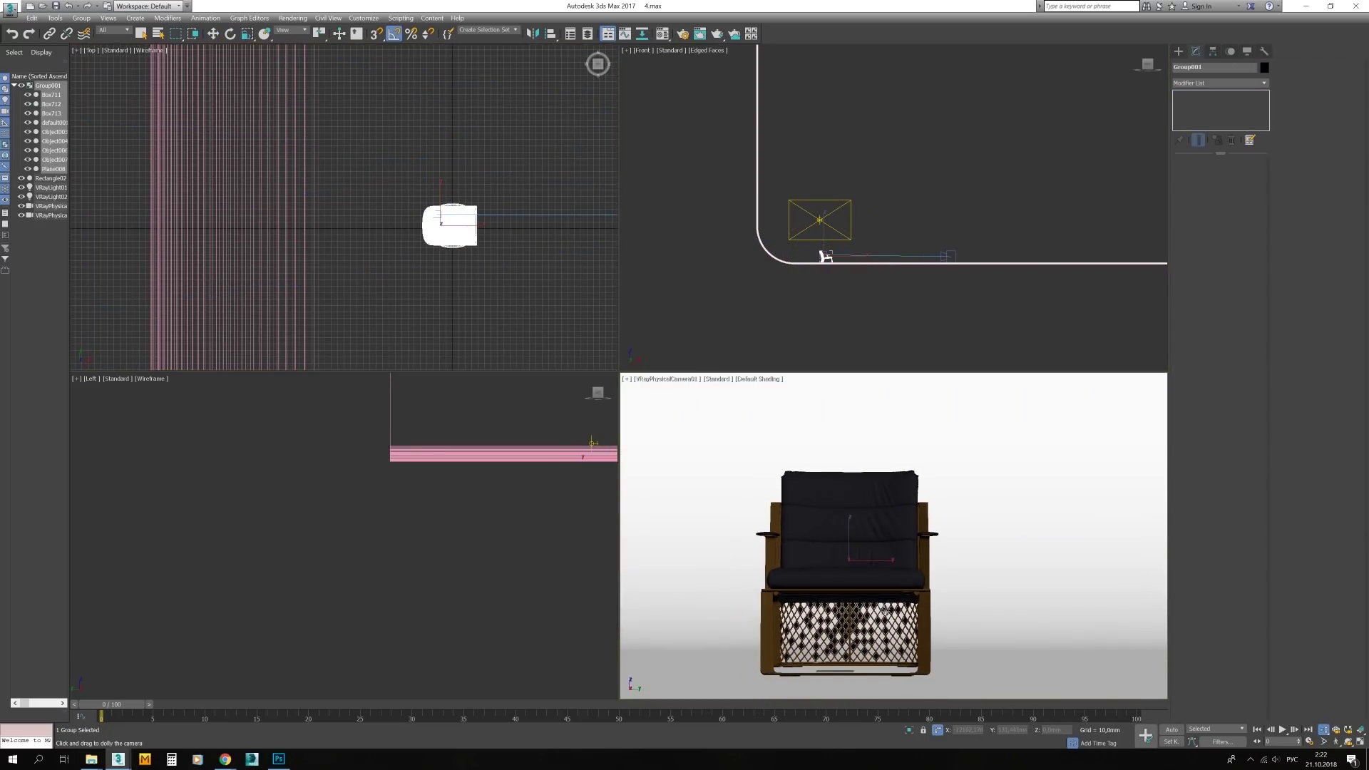
pyautogui.click(1324, 730)
pyautogui.moveTo(933, 602); pyautogui.dragTo(927, 588)
# Widen the rectangular light VRayLight02 along the backdrop
pyautogui.rightClick(806, 226)
pyautogui.scroll(3, 805, 226)
pyautogui.click(837, 226)
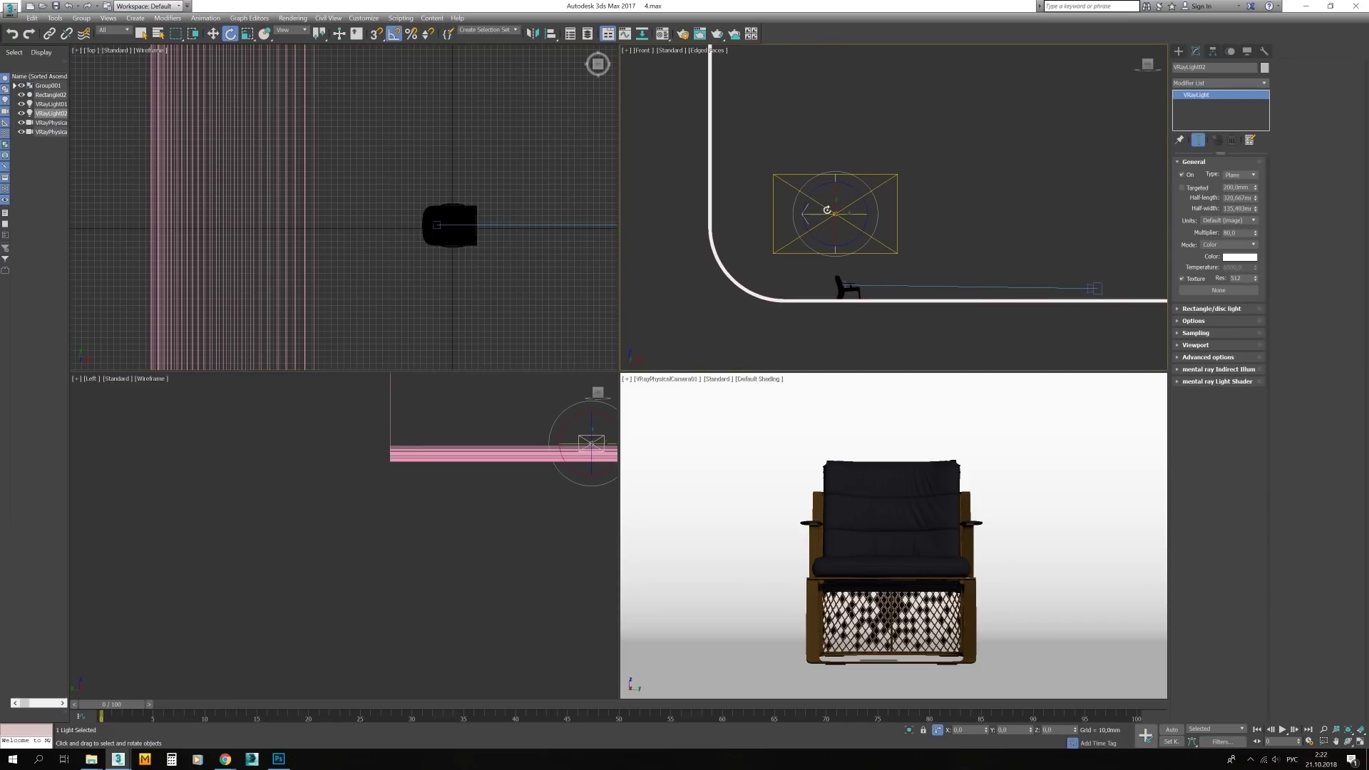
pyautogui.moveTo(769, 280); pyautogui.dragTo(869, 251)
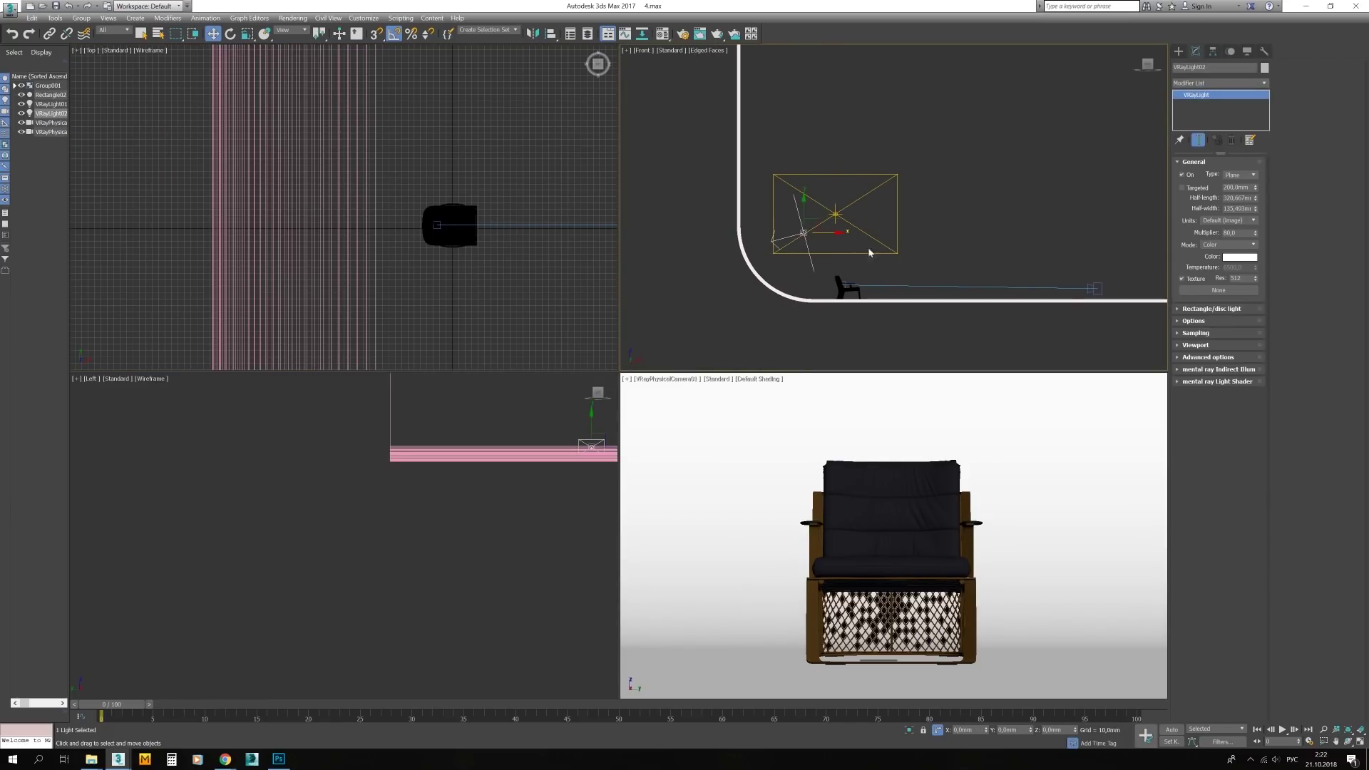
pyautogui.scroll(-5, 423, 226)
pyautogui.scroll(-5, 424, 226)
pyautogui.moveTo(1255, 208); pyautogui.dragTo(1247, 147)
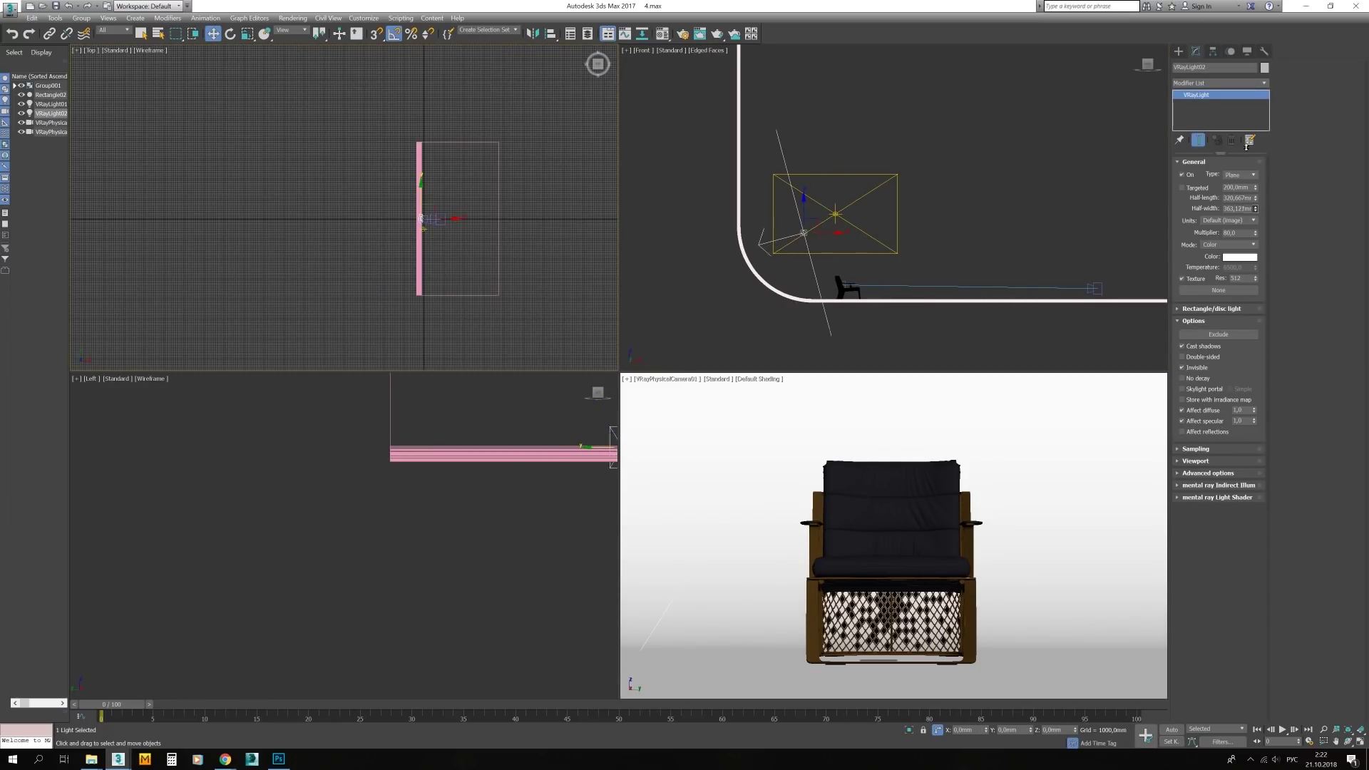
pyautogui.click(770, 346)
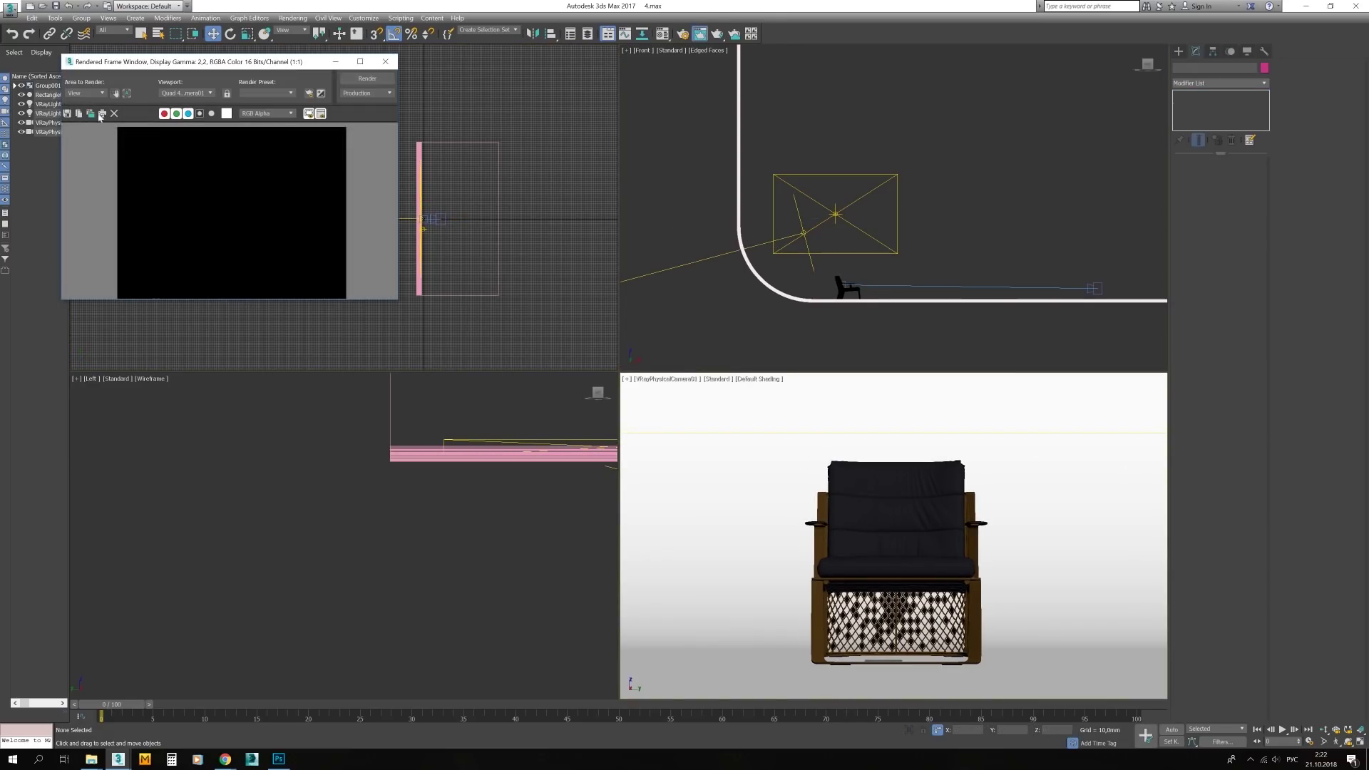
# Set the render output size to 640 x 640 and start a test render
pyautogui.press('m')
pyautogui.press('Escape')
pyautogui.hotkey('shift', 'f')
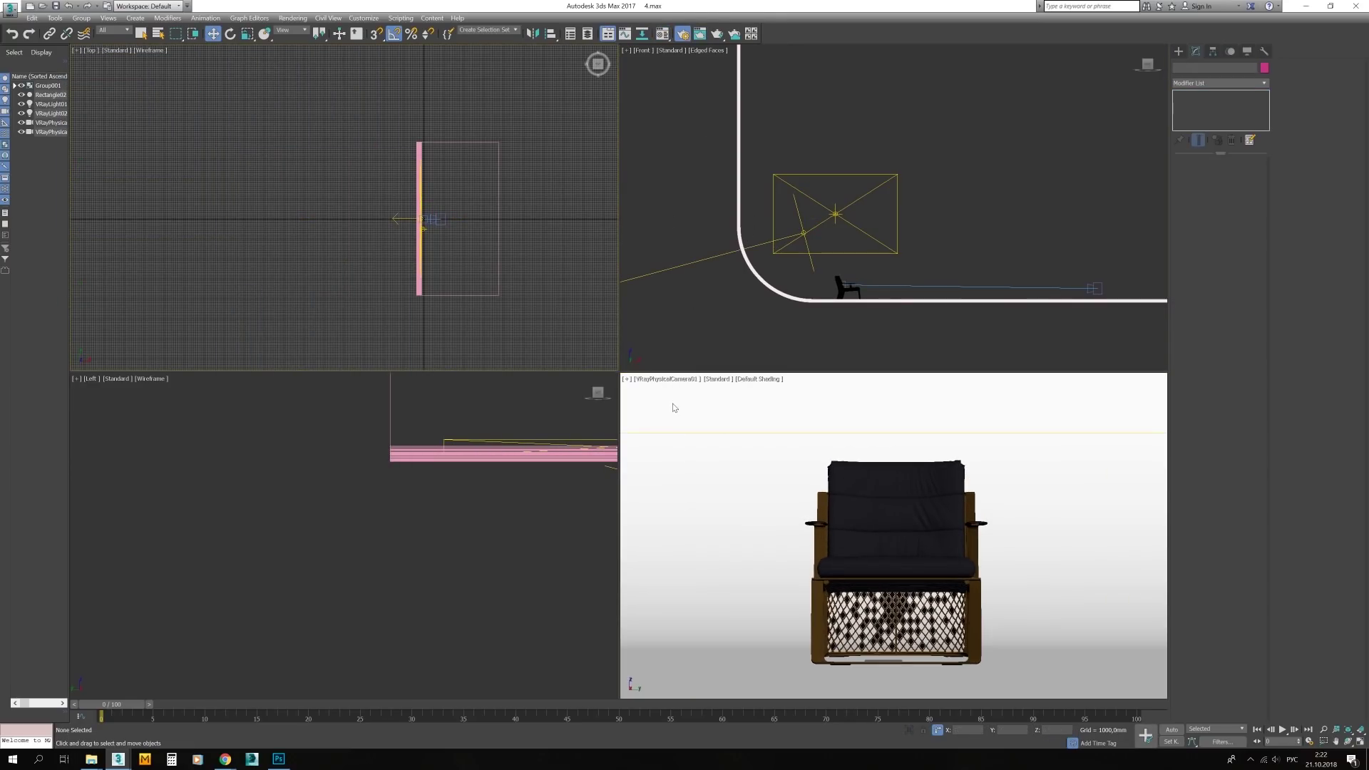
pyautogui.press('F10')
pyautogui.moveTo(1013, 503); pyautogui.dragTo(307, 201)
pyautogui.click(333, 231)
pyautogui.click(299, 274)
pyautogui.click(428, 472)
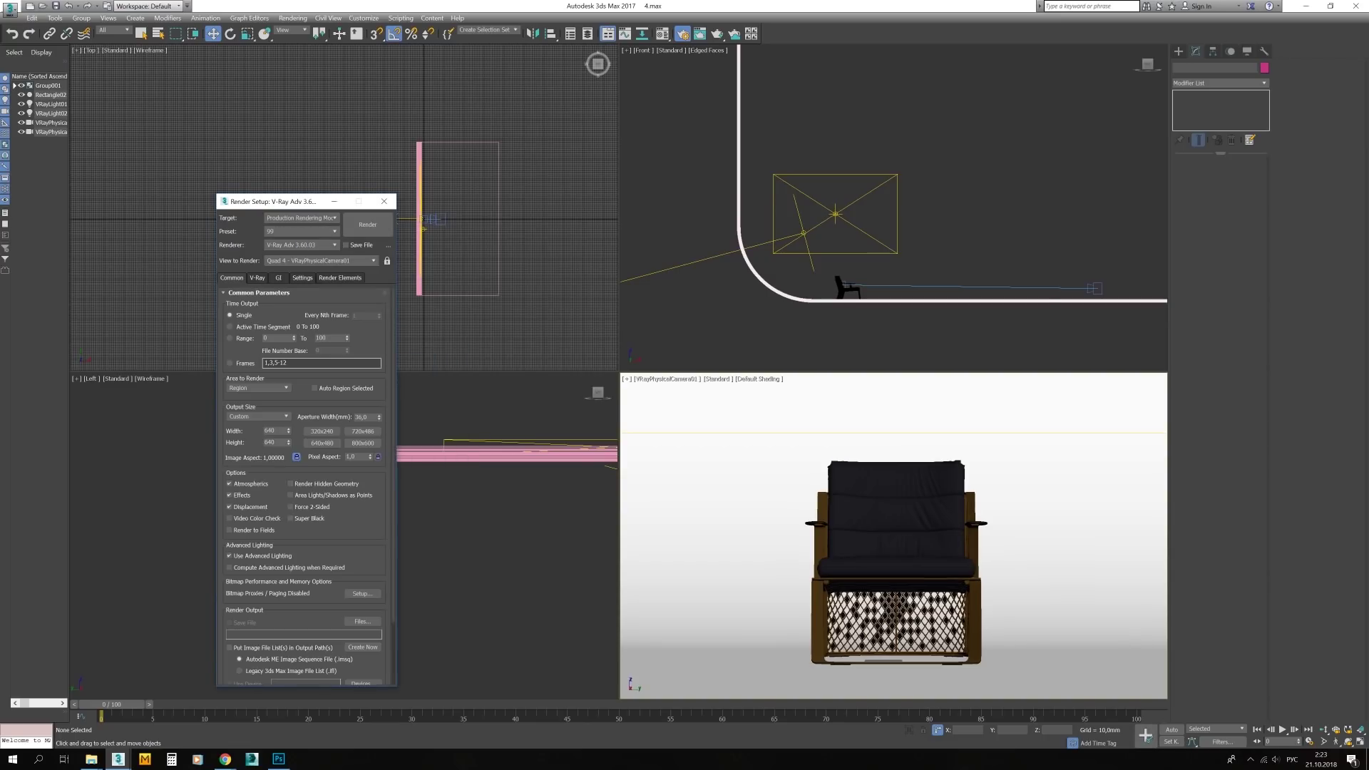
pyautogui.press('F10')
pyautogui.hotkey('shift', 'q')
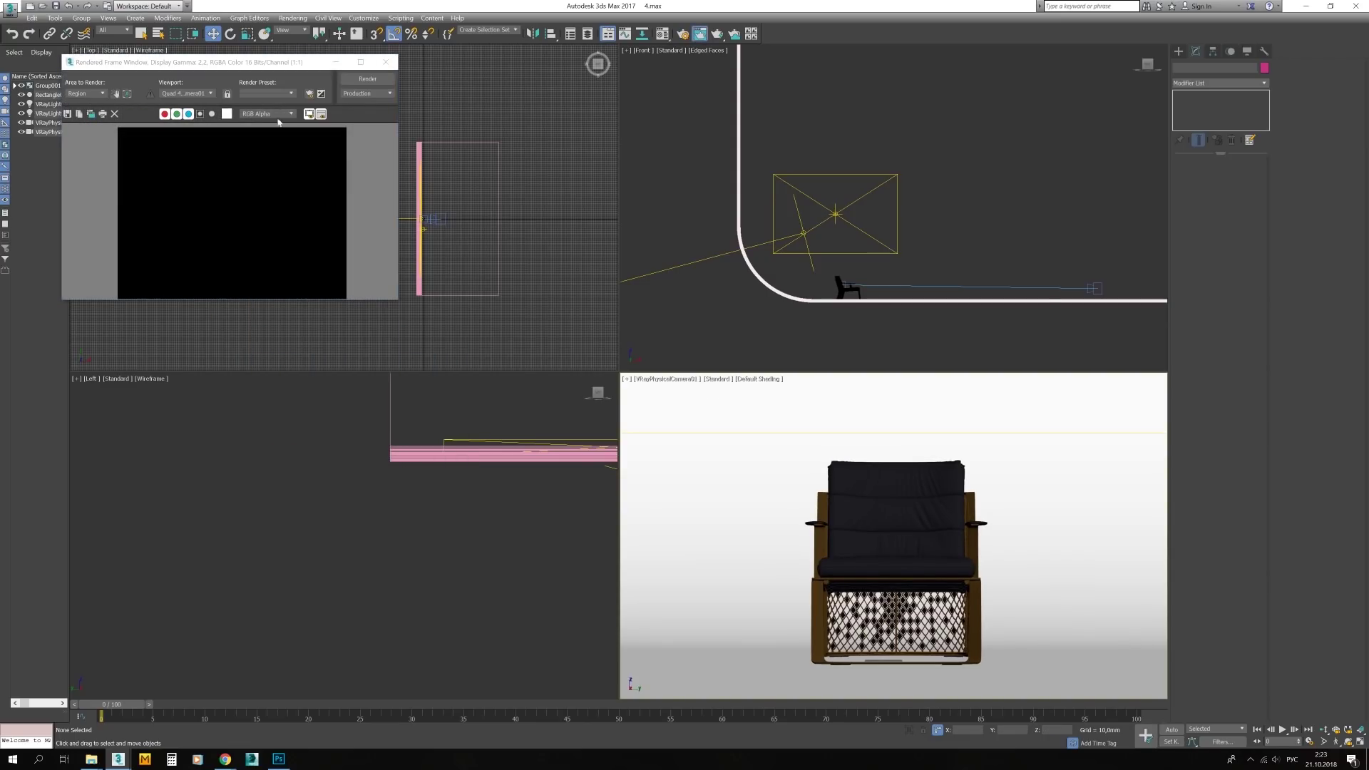
# Save the scene as 5.max in the chair project folder
pyautogui.click(10, 9)
pyautogui.click(28, 178)
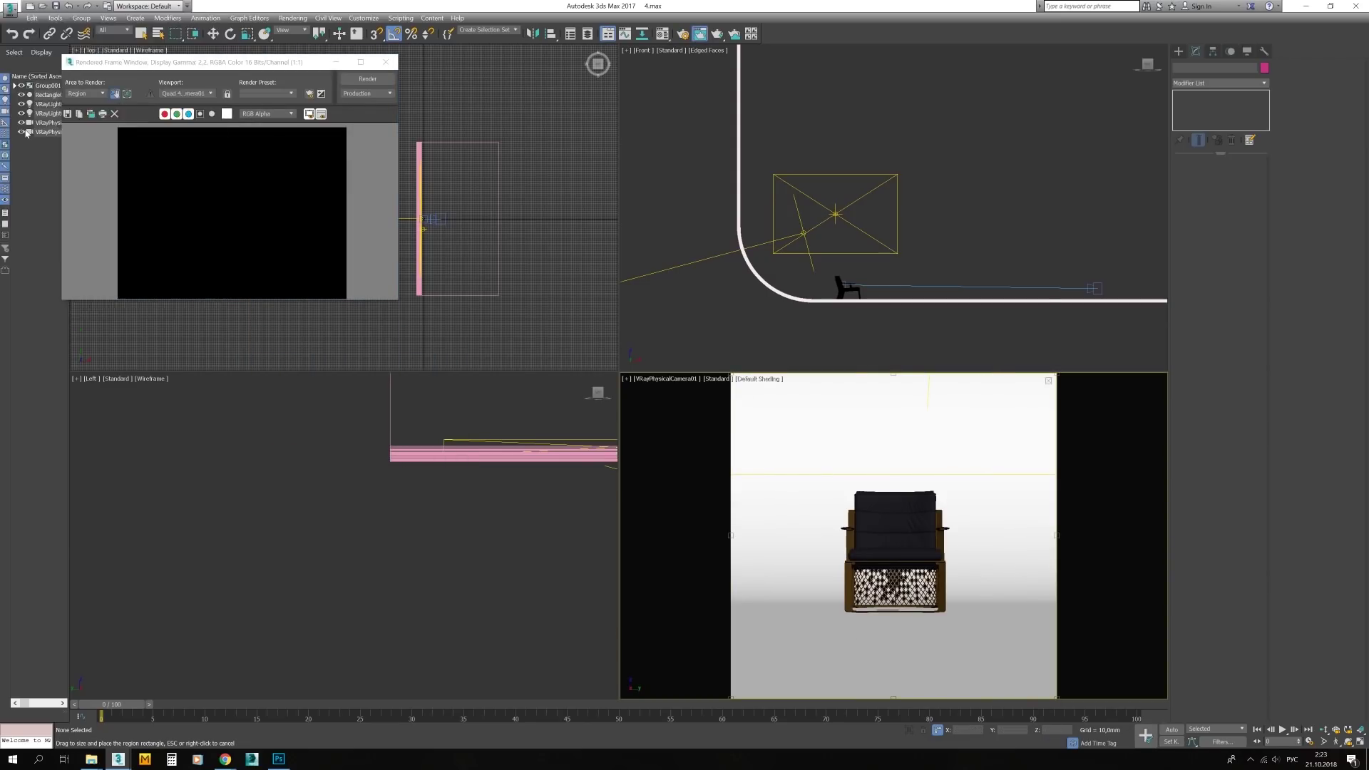
pyautogui.doubleClick(95, 96)
pyautogui.click(806, 525)
pyautogui.click(10, 9)
pyautogui.click(530, 256)
pyautogui.click(849, 285)
# Clone the chair to the right and turn the left chair toward it
pyautogui.scroll(2, 848, 285)
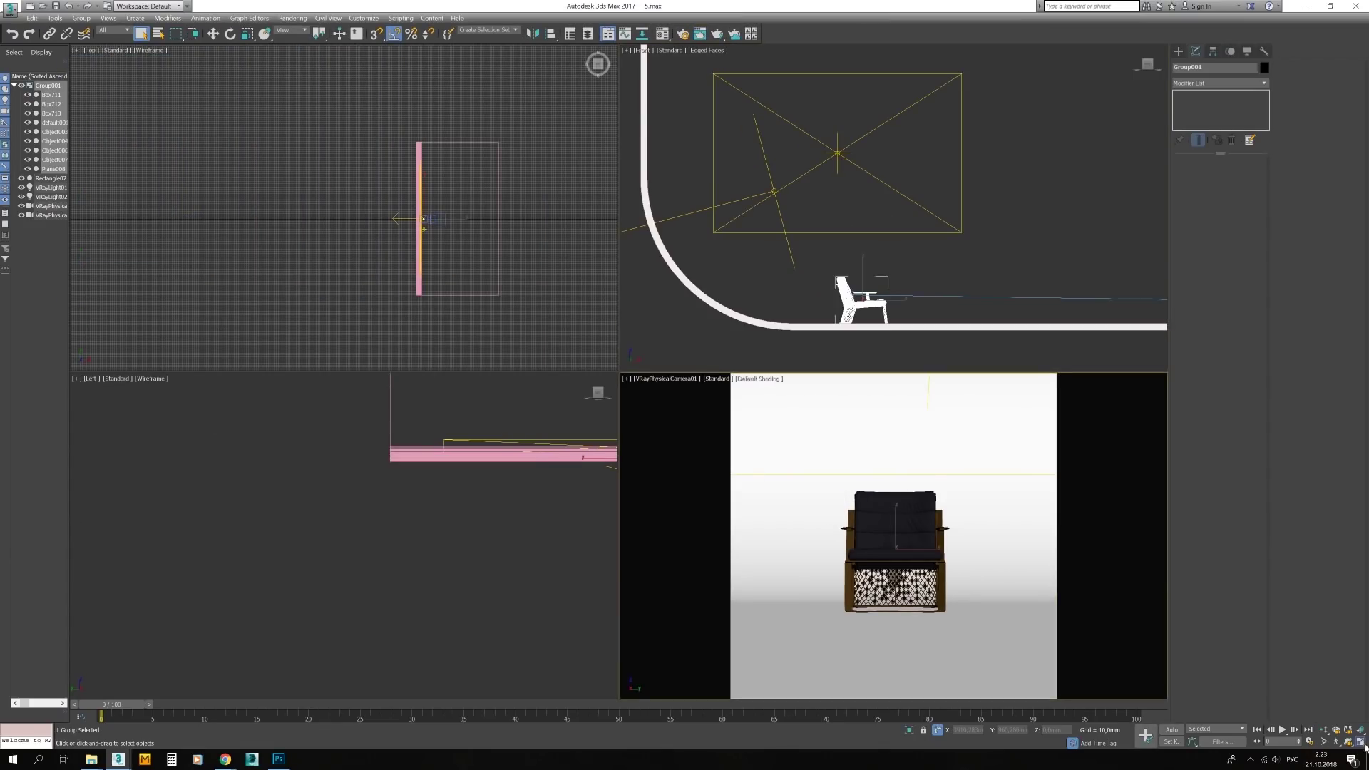
pyautogui.hotkey('alt', 'w')
pyautogui.moveTo(459, 375)
pyautogui.keyDown('shift'); pyautogui.mouseDown()
pyautogui.moveTo(777, 404)
pyautogui.moveTo(815, 391)
pyautogui.mouseUp(); pyautogui.keyUp('shift')
pyautogui.press('Return')
pyautogui.press('e')
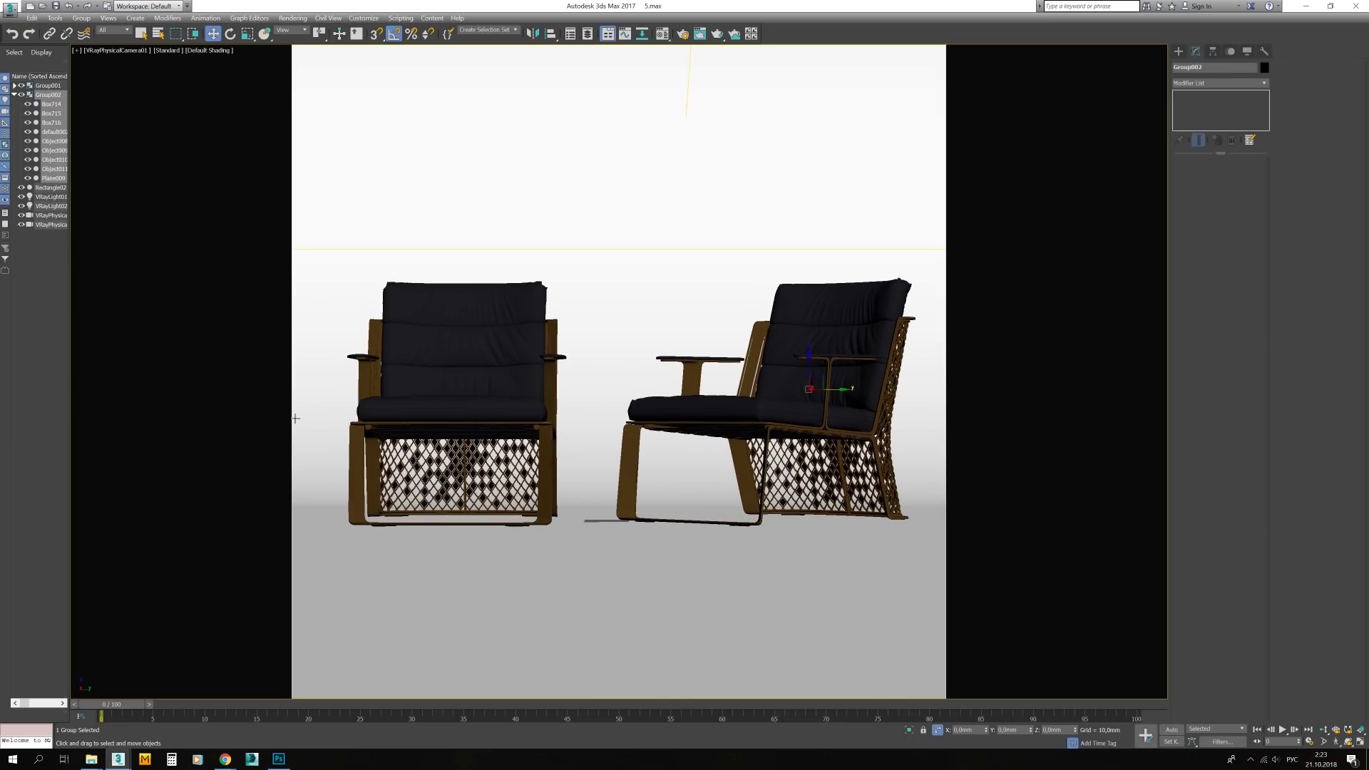
pyautogui.moveTo(471, 390)
pyautogui.mouseDown()
pyautogui.moveTo(537, 396)
pyautogui.moveTo(462, 389)
pyautogui.mouseUp()
# Adjust the right chair and shift the framing so the chairs sit lower
pyautogui.press('e')
pyautogui.click(830, 388)
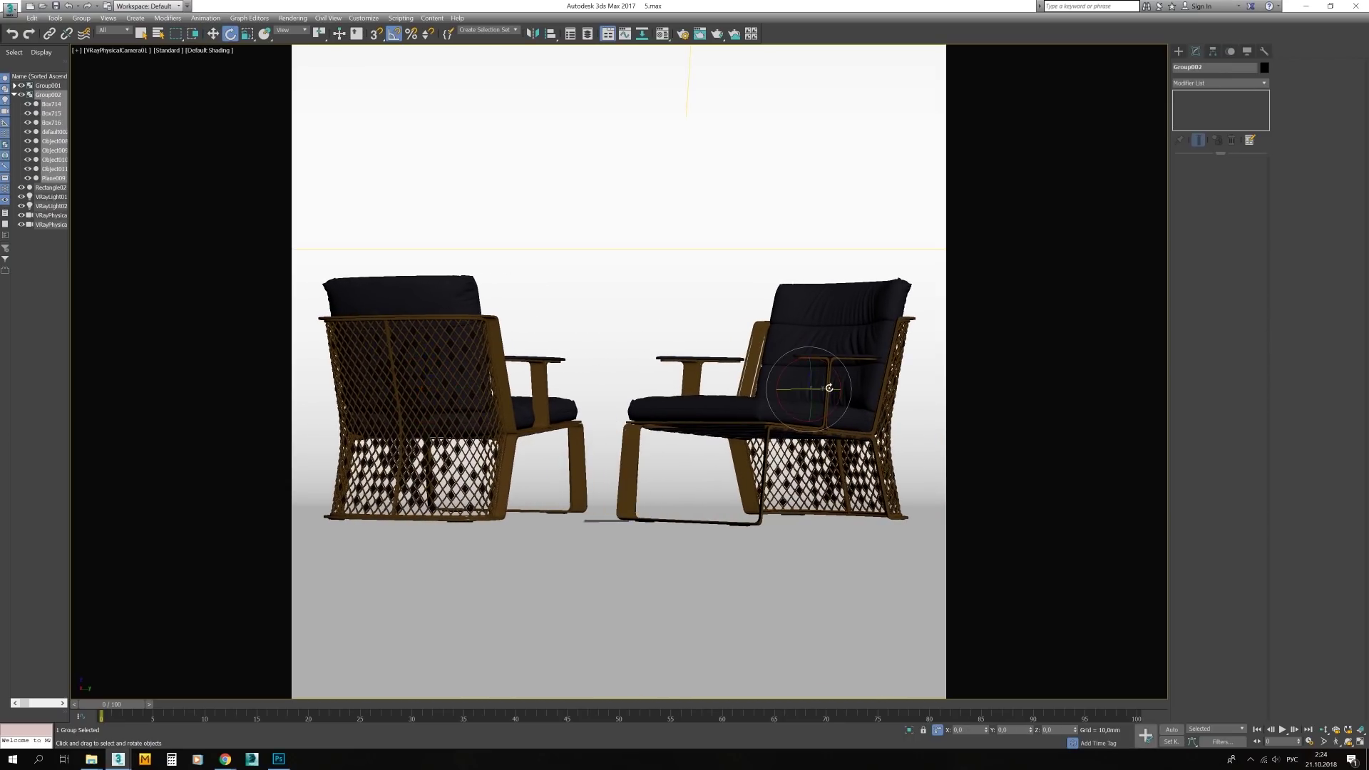
pyautogui.press('w')
pyautogui.click(434, 427)
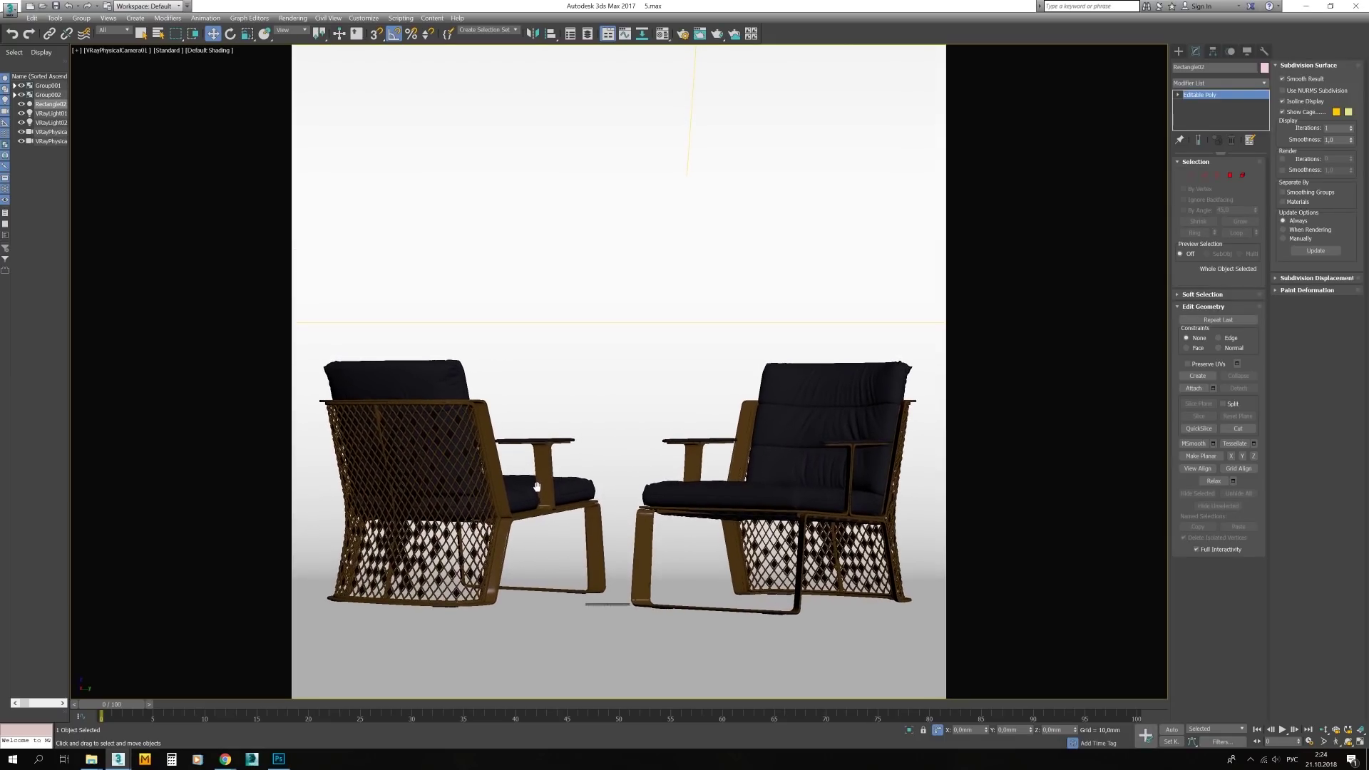
pyautogui.moveTo(435, 428); pyautogui.dragTo(434, 509, button='middle')
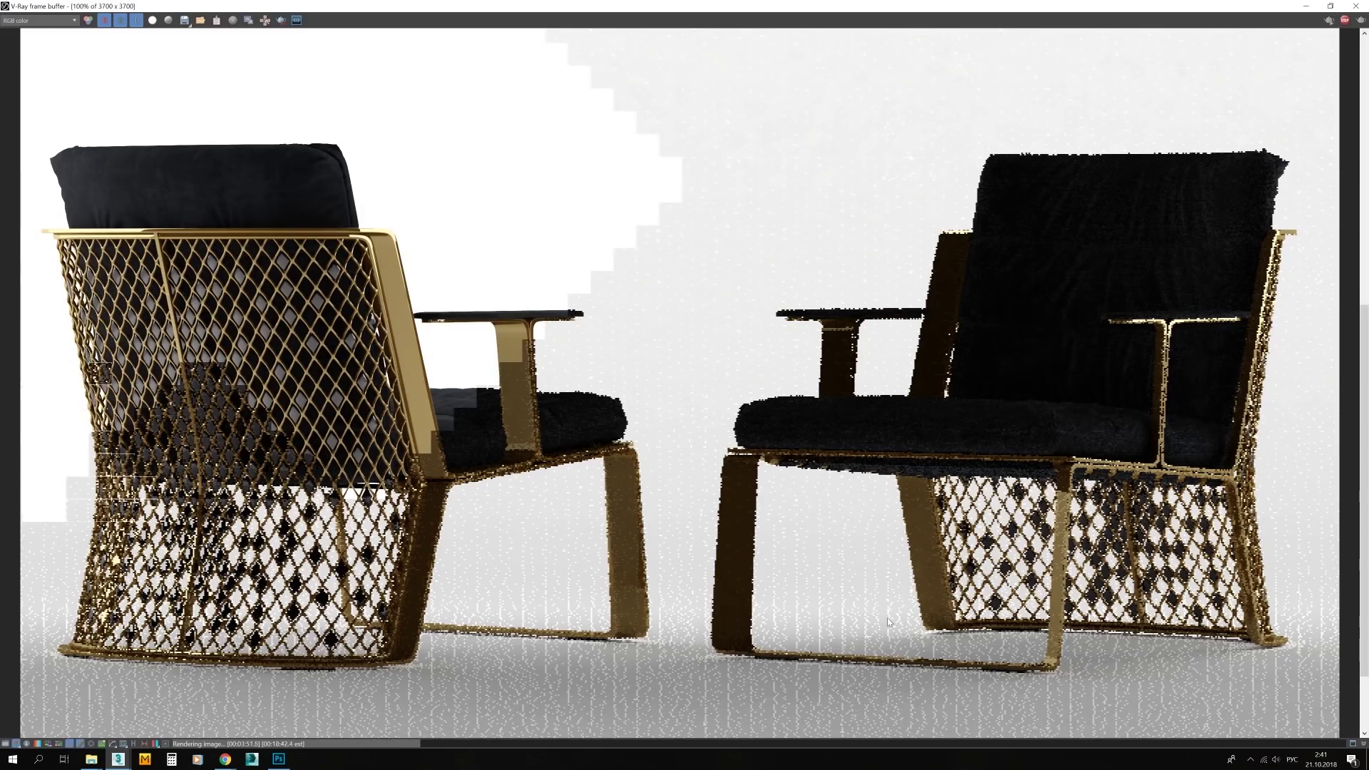